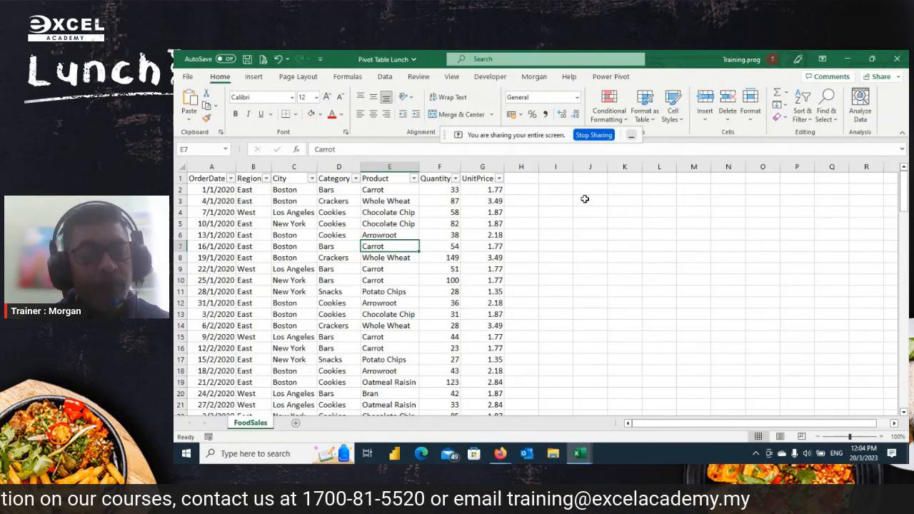
Examine the FoodSales data column by column, from OrderDate, Region and City through Category, Product, Quantity and UnitPrice
{"action": "scroll", "coordinate": [381, 212], "scroll_direction": "down", "scroll_amount": 5}
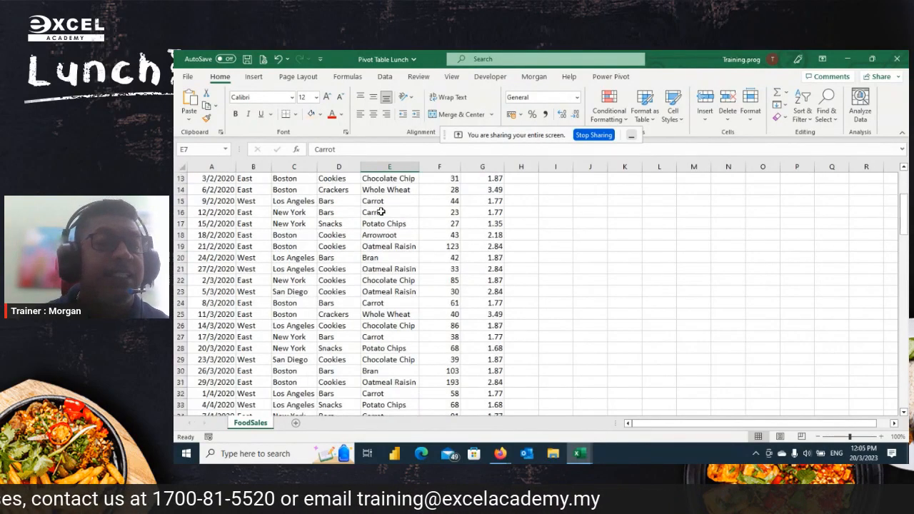
{"action": "scroll", "coordinate": [381, 212], "scroll_direction": "up", "scroll_amount": 5}
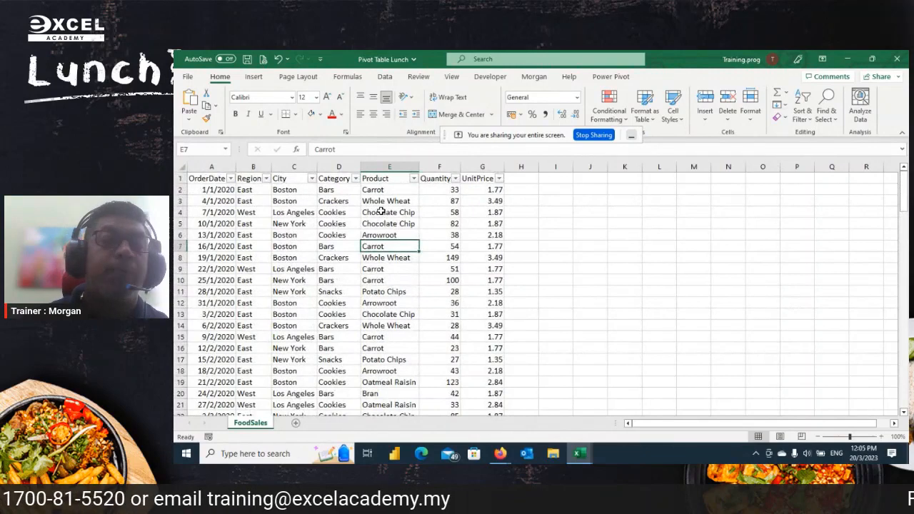
{"action": "left_click", "coordinate": [214, 201]}
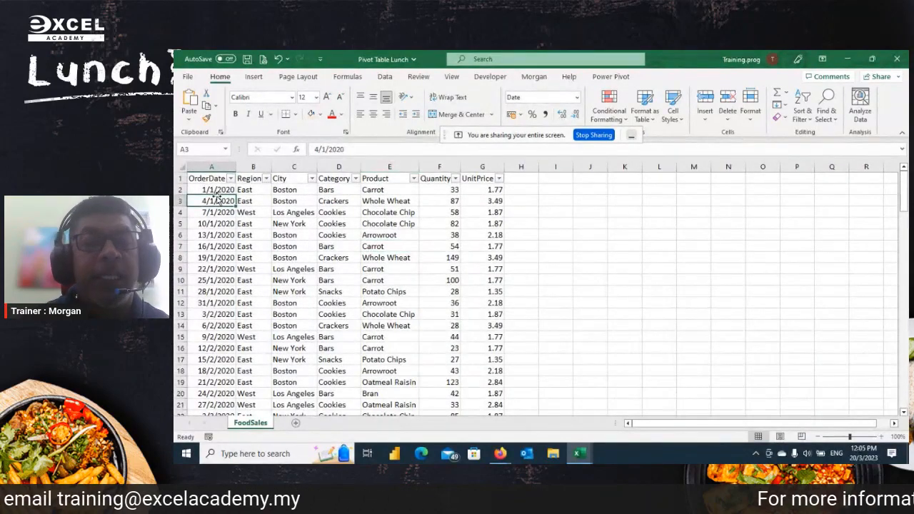
{"action": "left_click", "coordinate": [254, 166]}
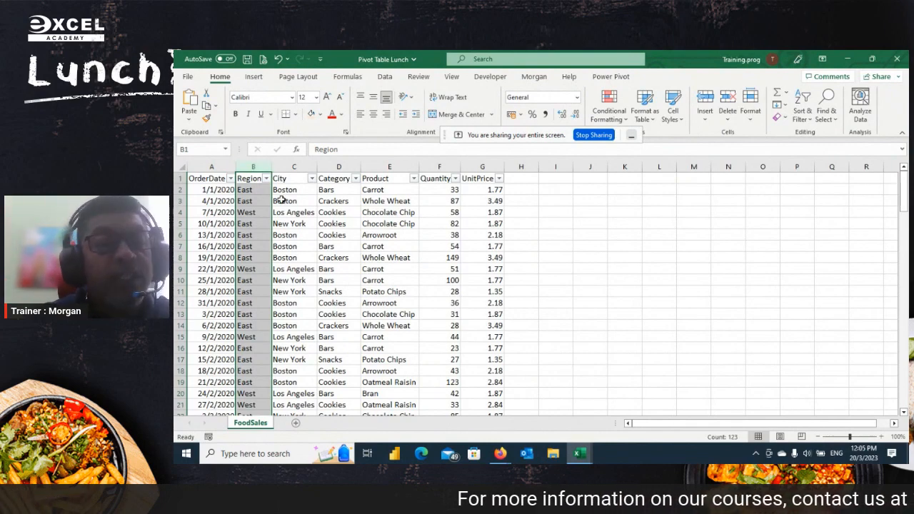
{"action": "left_click", "coordinate": [300, 165]}
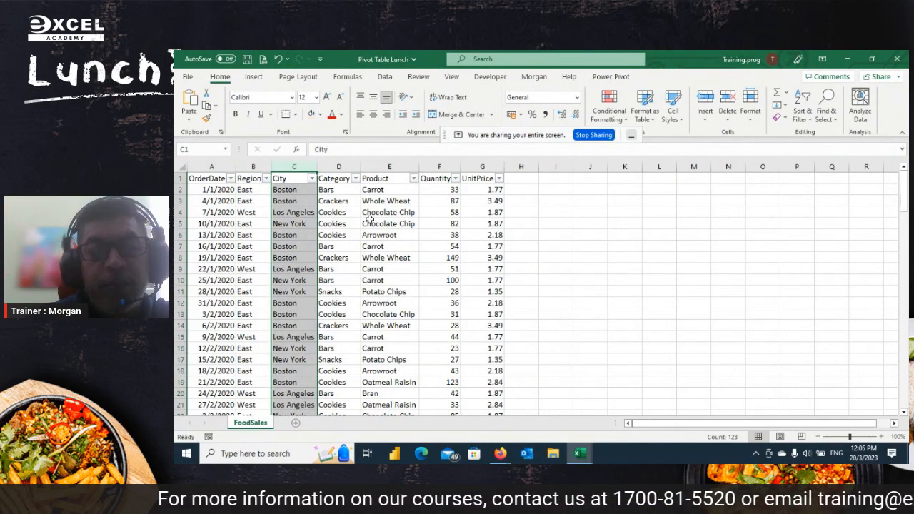
{"action": "left_click_drag", "start_coordinate": [341, 166], "coordinate": [366, 168]}
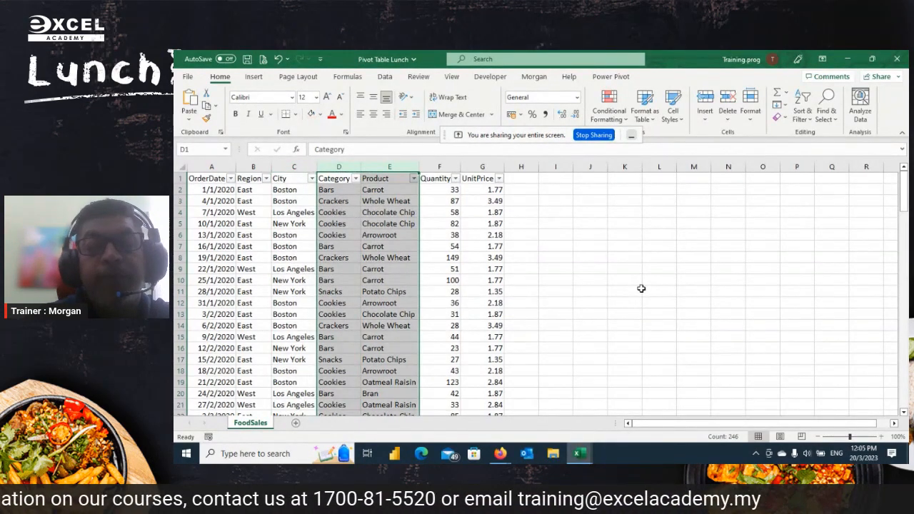
{"action": "left_click", "coordinate": [440, 167]}
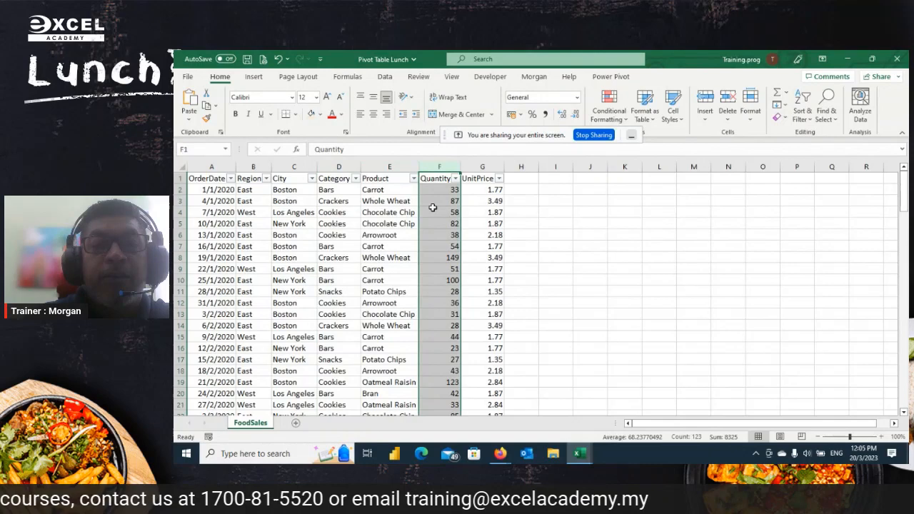
{"action": "left_click", "coordinate": [486, 166]}
{"action": "left_click", "coordinate": [486, 269]}
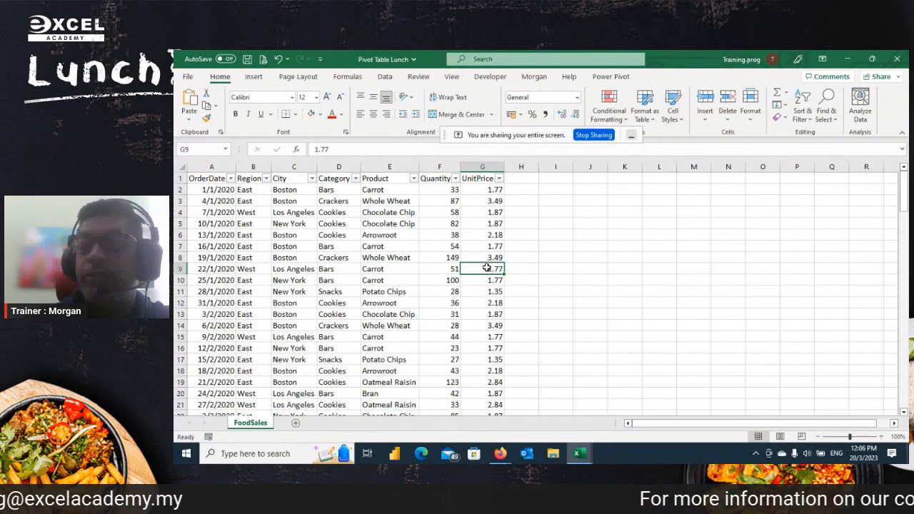
Start creating a PivotTable from the FoodSales data, with a single cell inside the data selected
{"action": "left_click", "coordinate": [323, 212]}
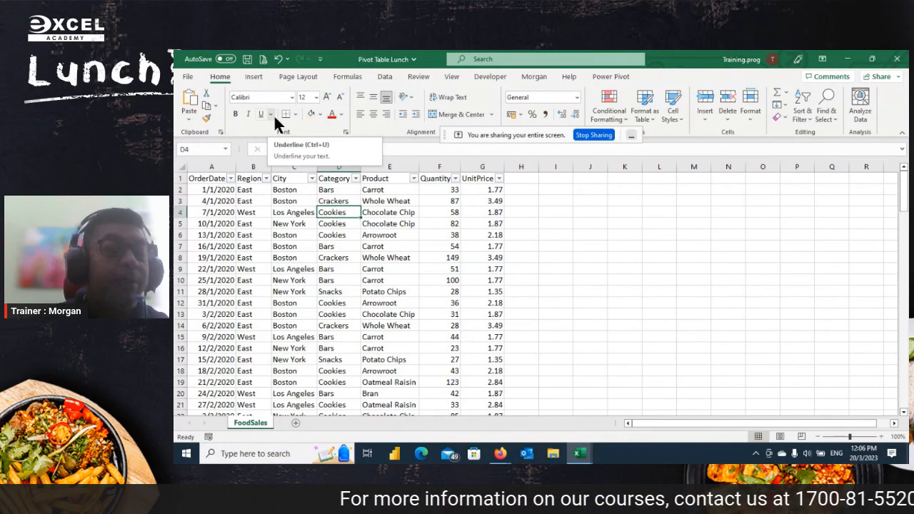
{"action": "left_click", "coordinate": [254, 77]}
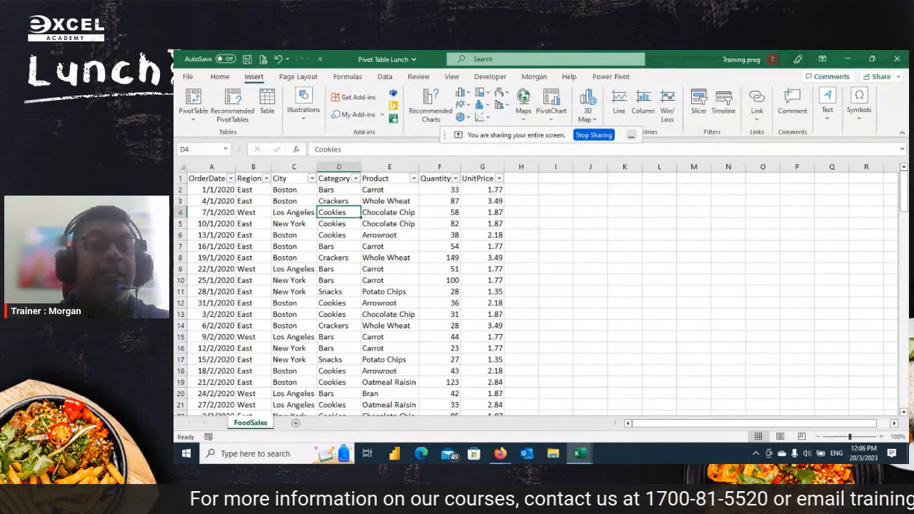
{"action": "left_click_drag", "start_coordinate": [254, 91], "coordinate": [280, 172]}
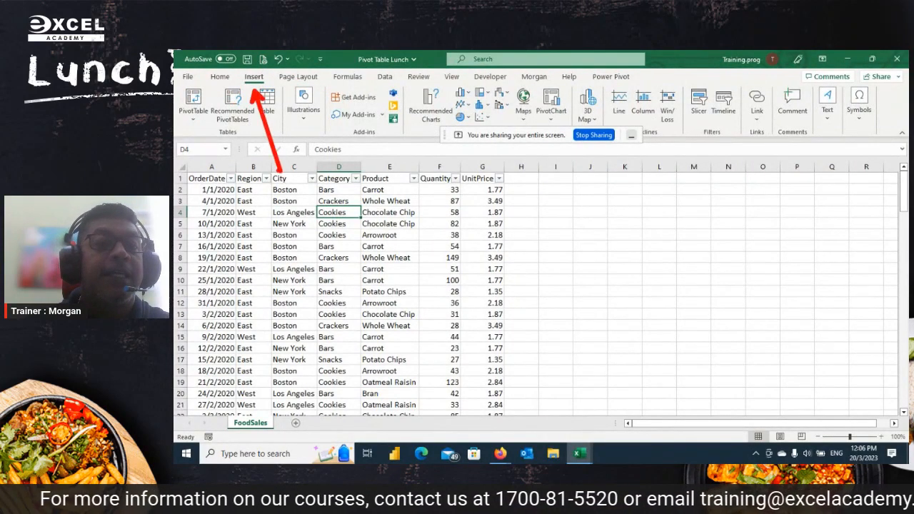
{"action": "left_click_drag", "start_coordinate": [200, 96], "coordinate": [239, 131]}
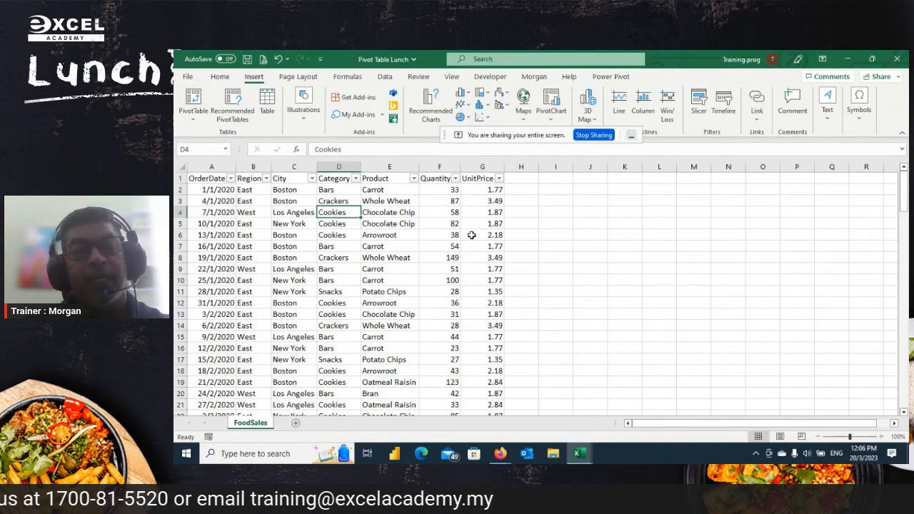
{"action": "left_click_drag", "start_coordinate": [556, 136], "coordinate": [724, 179]}
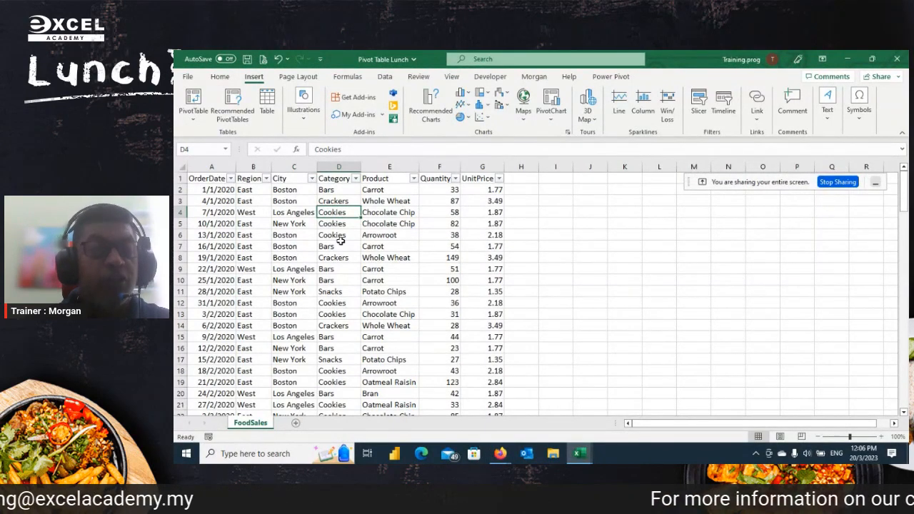
{"action": "left_click_drag", "start_coordinate": [207, 179], "coordinate": [497, 344]}
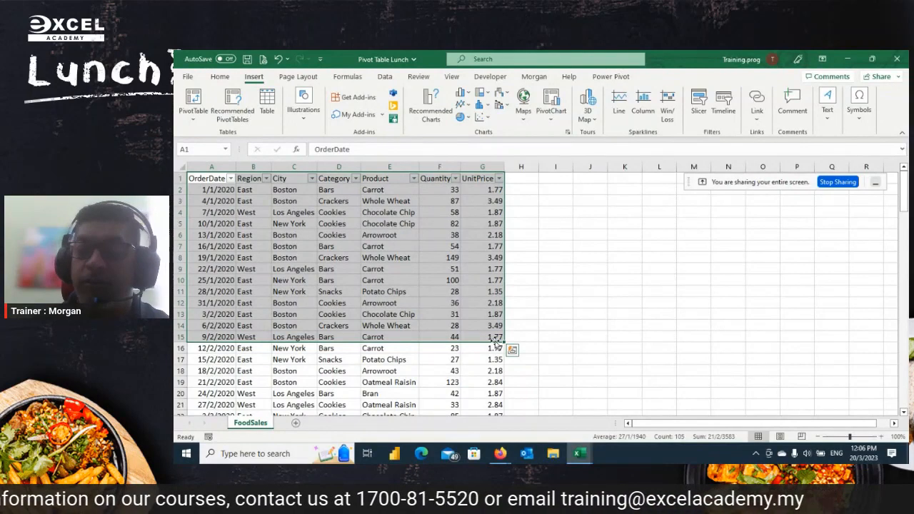
{"action": "left_click", "coordinate": [400, 270]}
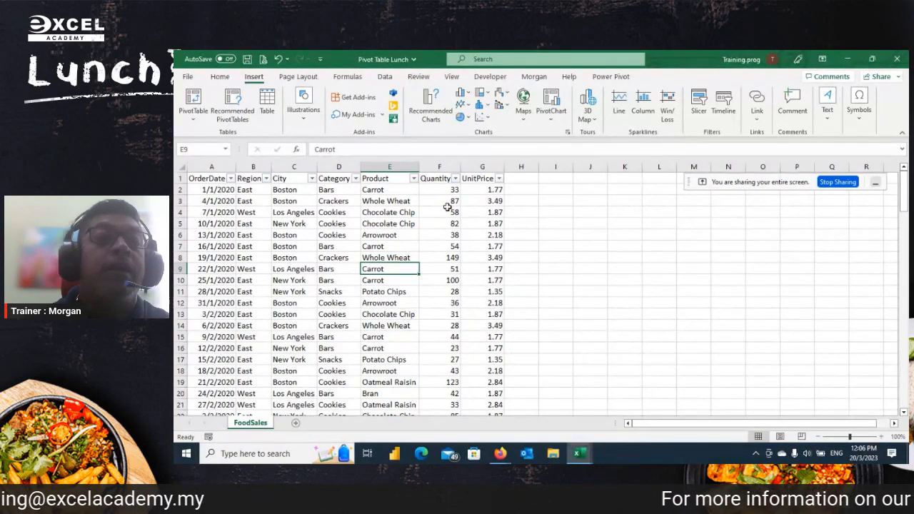
{"action": "left_click", "coordinate": [194, 100]}
Check the source range FoodSales!$A$1:$G$123 down to its last row and create the PivotTable on a new worksheet
{"action": "scroll", "coordinate": [511, 198], "scroll_direction": "down", "scroll_amount": 9}
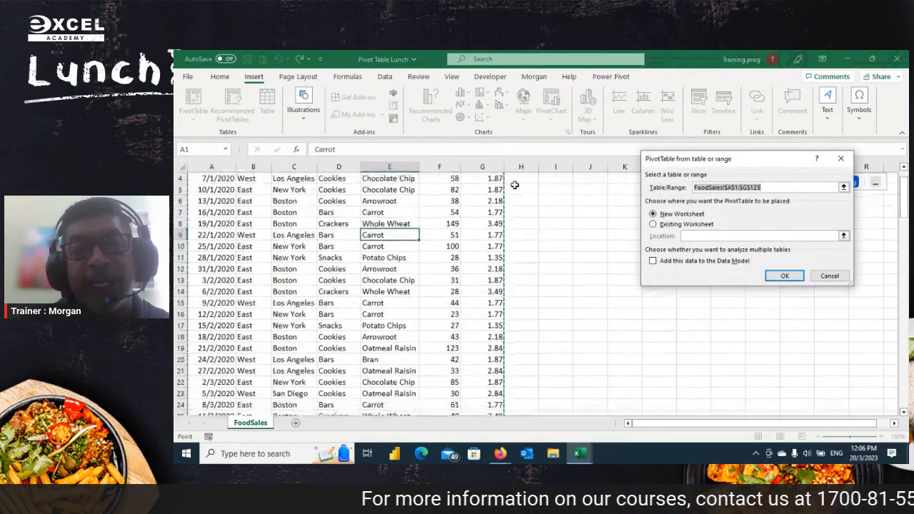
{"action": "scroll", "coordinate": [510, 198], "scroll_direction": "down", "scroll_amount": 20}
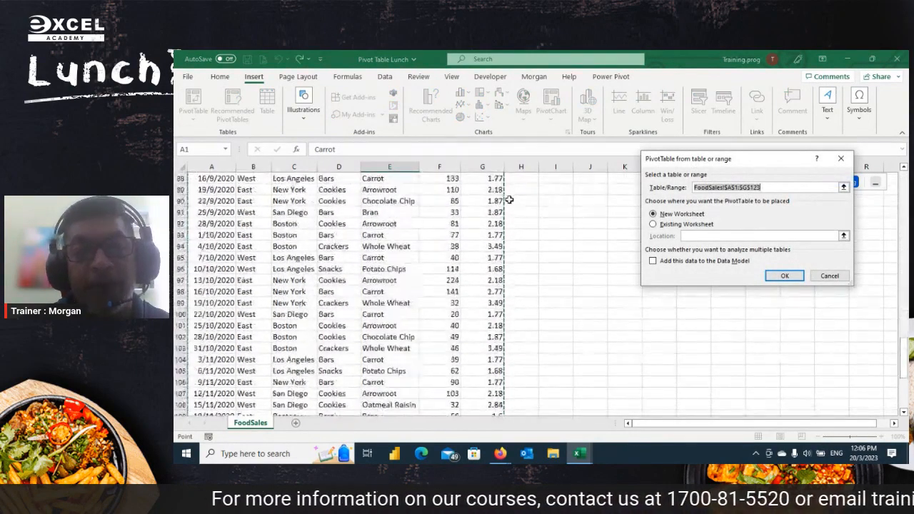
{"action": "scroll", "coordinate": [509, 200], "scroll_direction": "down", "scroll_amount": 6}
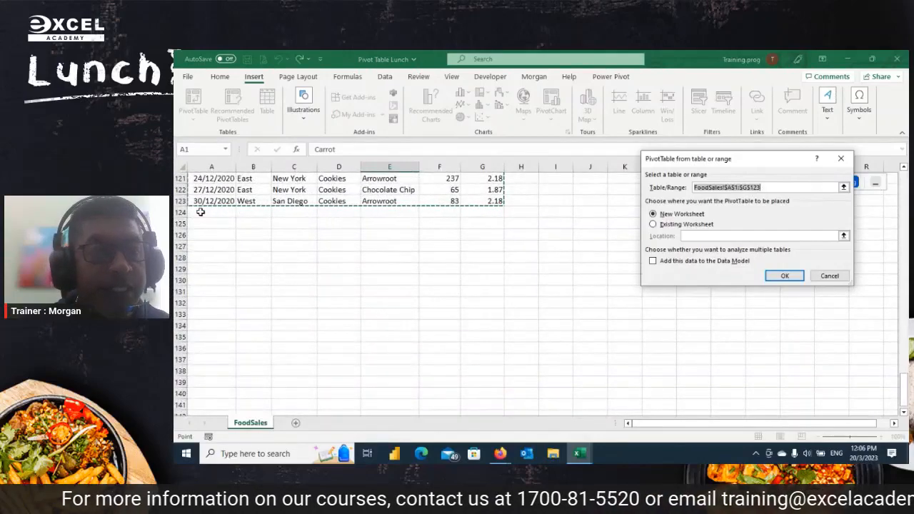
{"action": "scroll", "coordinate": [196, 183], "scroll_direction": "up", "scroll_amount": 20}
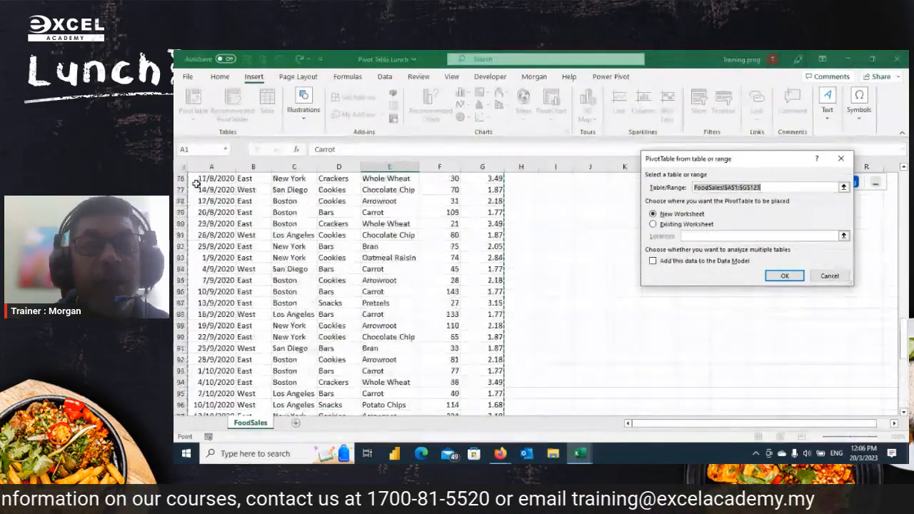
{"action": "scroll", "coordinate": [195, 183], "scroll_direction": "up", "scroll_amount": 14}
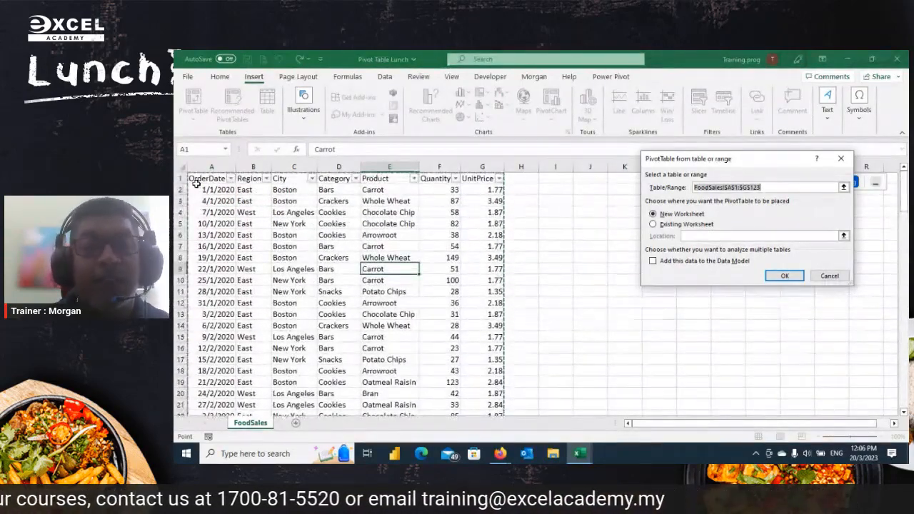
{"action": "left_click_drag", "start_coordinate": [678, 158], "coordinate": [557, 146]}
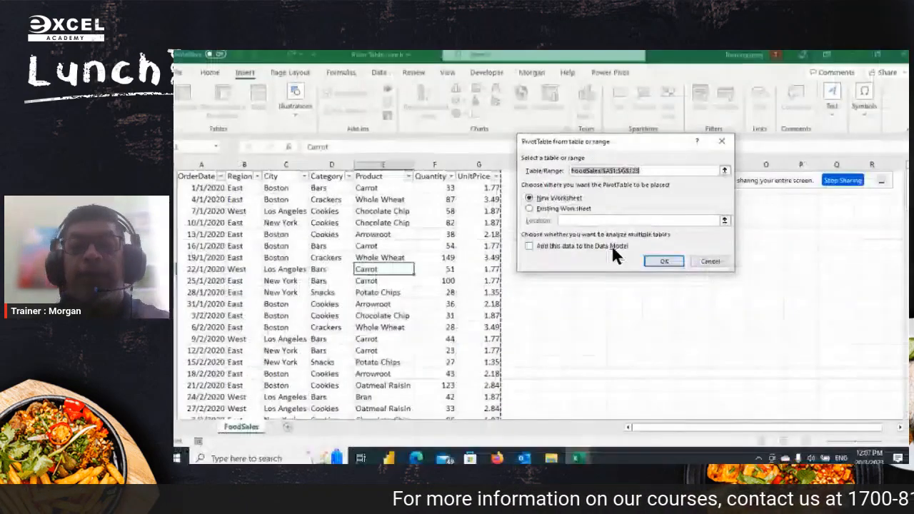
{"action": "left_click", "coordinate": [662, 262]}
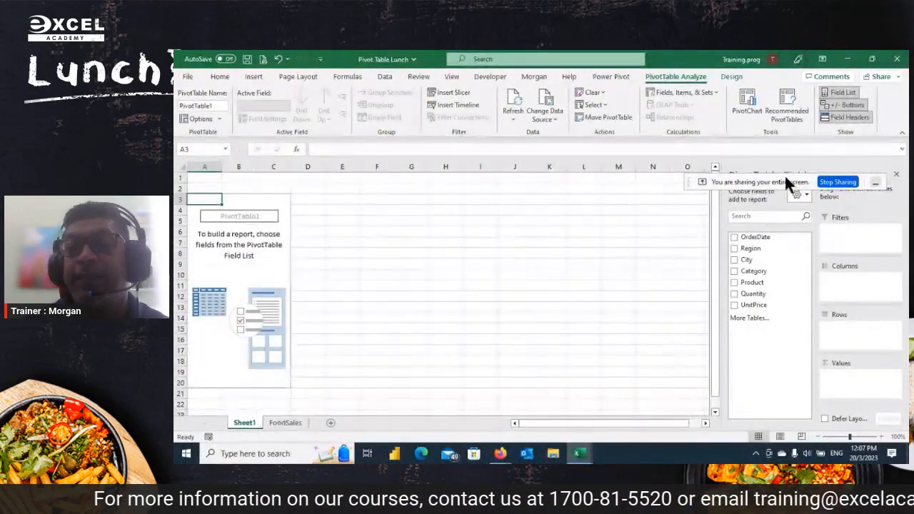
{"action": "left_click_drag", "start_coordinate": [784, 179], "coordinate": [792, 77]}
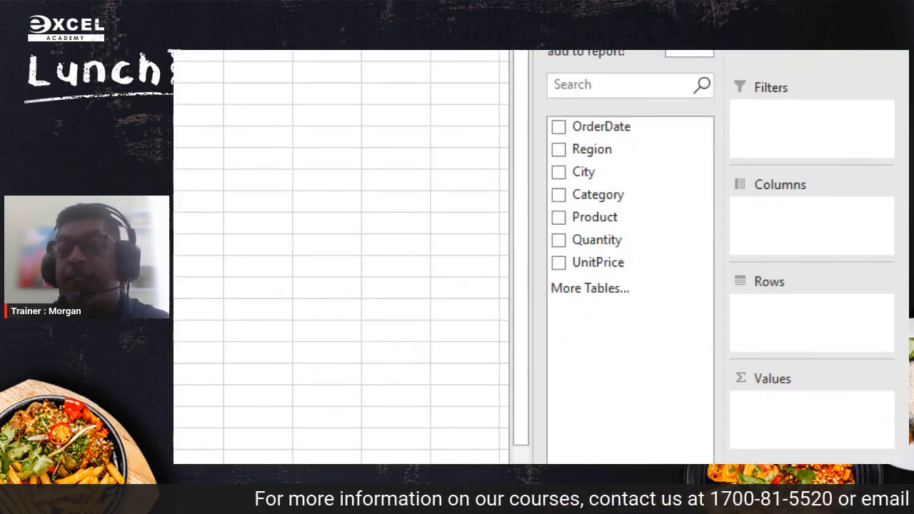
{"action": "left_click_drag", "start_coordinate": [804, 382], "coordinate": [804, 425]}
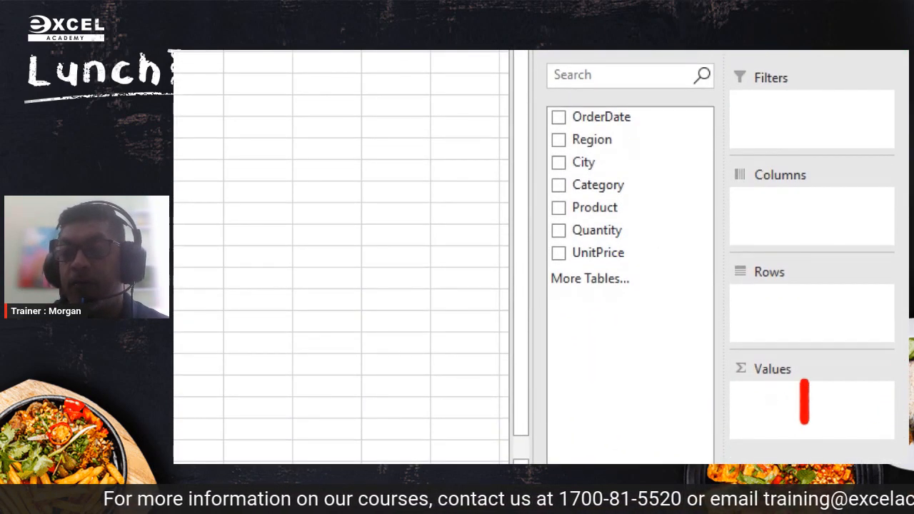
{"action": "mouse_move", "coordinate": [782, 291]}
{"action": "left_mouse_down"}
{"action": "mouse_move", "coordinate": [792, 316]}
{"action": "mouse_move", "coordinate": [850, 326]}
{"action": "left_mouse_up"}
{"action": "mouse_move", "coordinate": [779, 191]}
{"action": "left_mouse_down"}
{"action": "mouse_move", "coordinate": [807, 196]}
{"action": "mouse_move", "coordinate": [787, 221]}
{"action": "mouse_move", "coordinate": [789, 251]}
{"action": "mouse_move", "coordinate": [773, 250]}
{"action": "left_mouse_up"}
{"action": "mouse_move", "coordinate": [804, 89]}
{"action": "left_mouse_down"}
{"action": "mouse_move", "coordinate": [797, 106]}
{"action": "mouse_move", "coordinate": [855, 130]}
{"action": "mouse_move", "coordinate": [820, 135]}
{"action": "mouse_move", "coordinate": [820, 154]}
{"action": "left_mouse_up"}
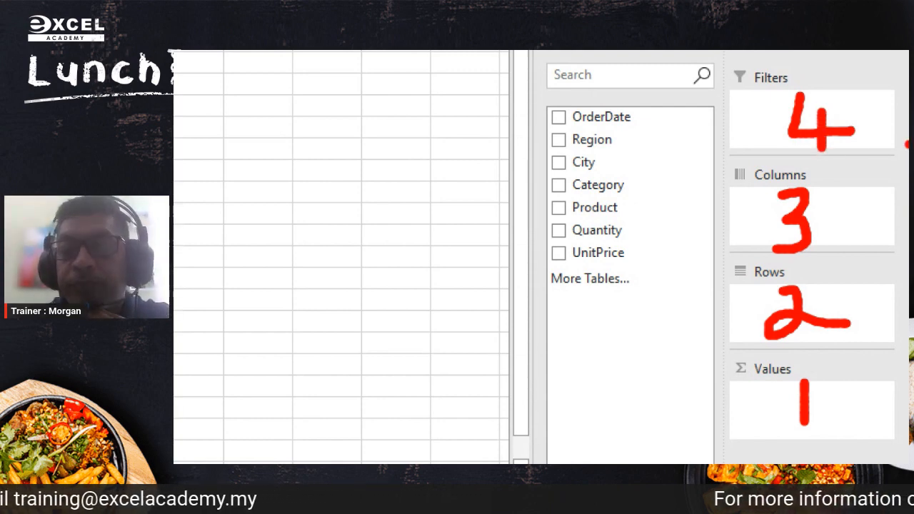
{"action": "key", "text": "Escape"}
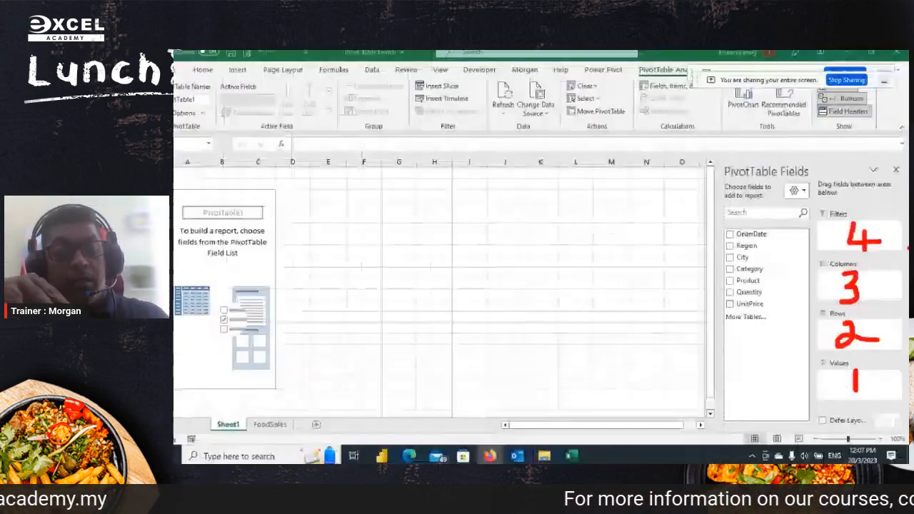
{"action": "key", "text": "ctrl+1"}
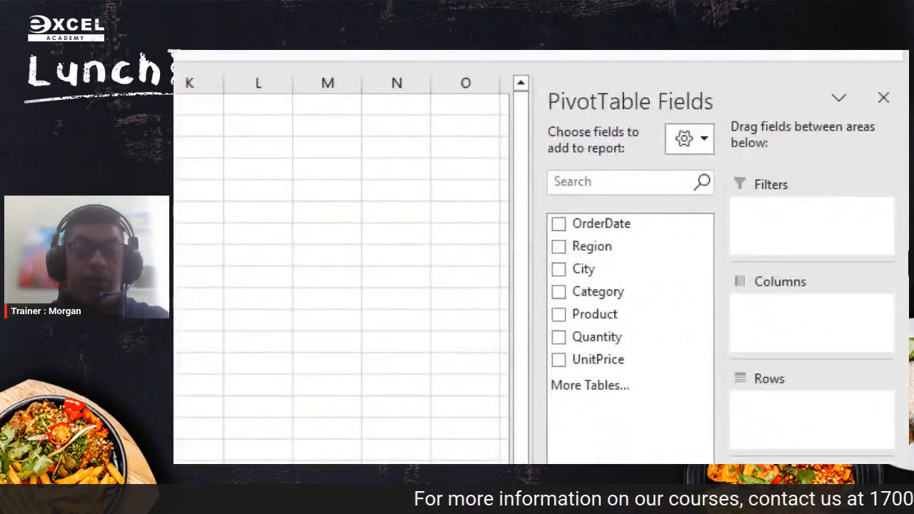
{"action": "key", "text": "Escape"}
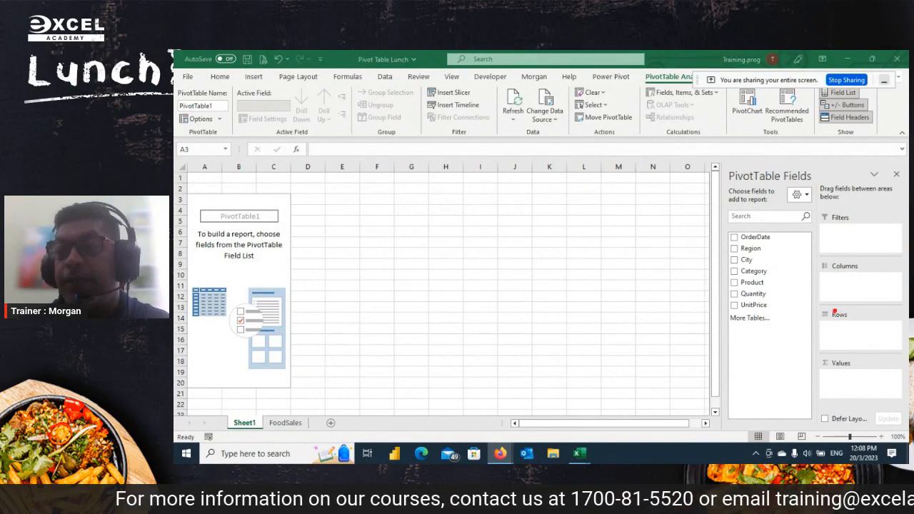
{"action": "left_click_drag", "start_coordinate": [817, 316], "coordinate": [758, 315]}
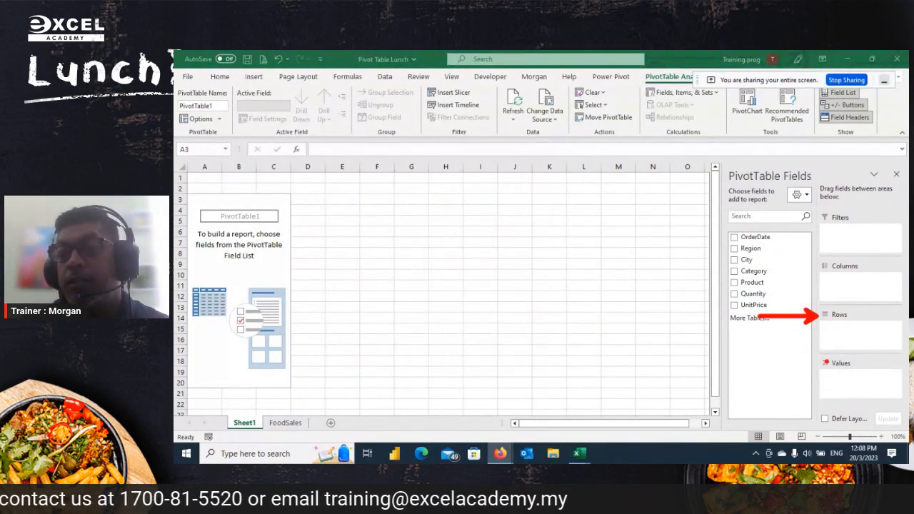
{"action": "left_click_drag", "start_coordinate": [809, 364], "coordinate": [745, 363]}
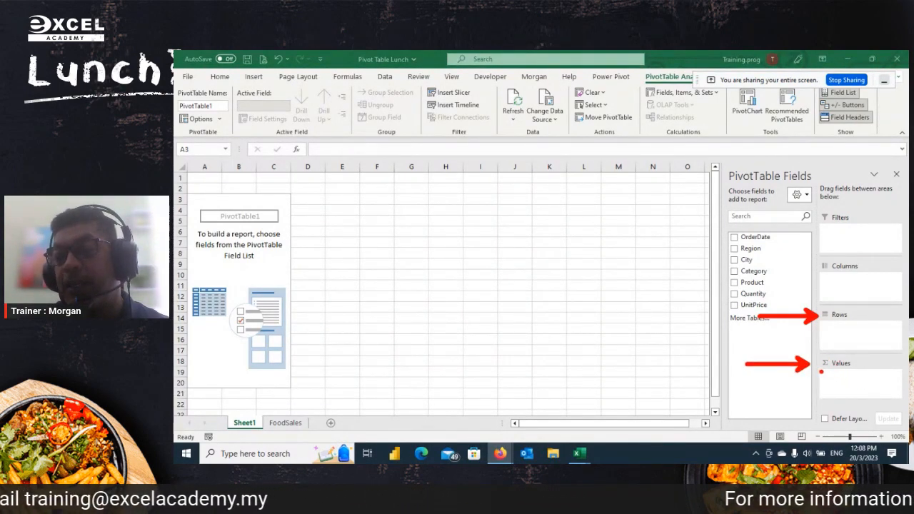
{"action": "left_click_drag", "start_coordinate": [821, 372], "coordinate": [825, 374]}
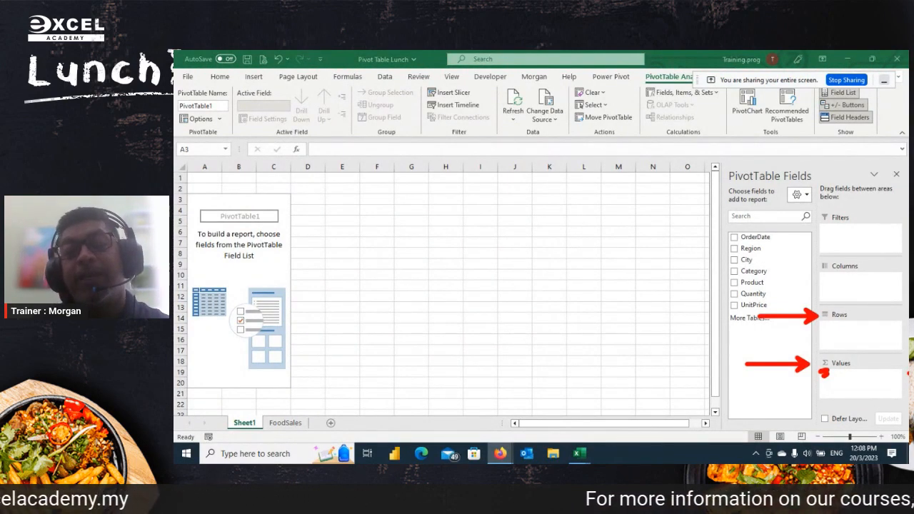
{"action": "key", "text": "Escape"}
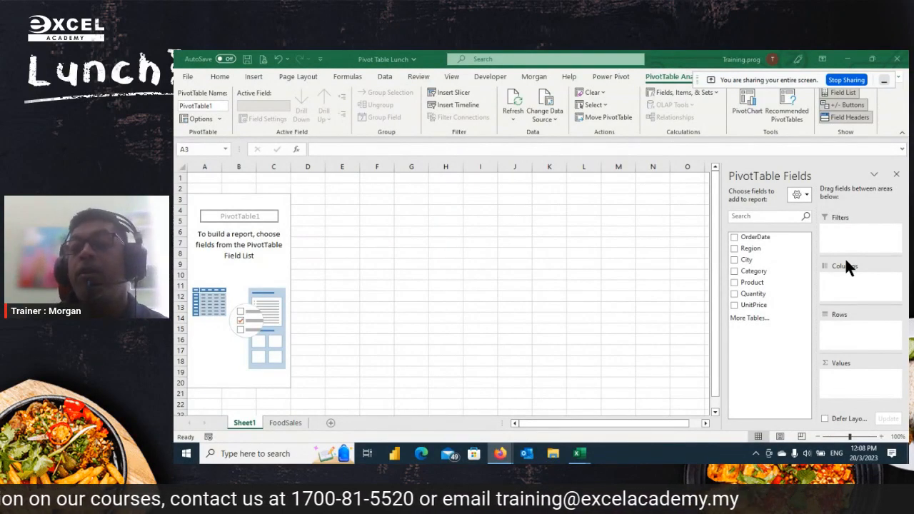
Add the Product field to the PivotTable's Rows area
{"action": "left_click", "coordinate": [775, 287]}
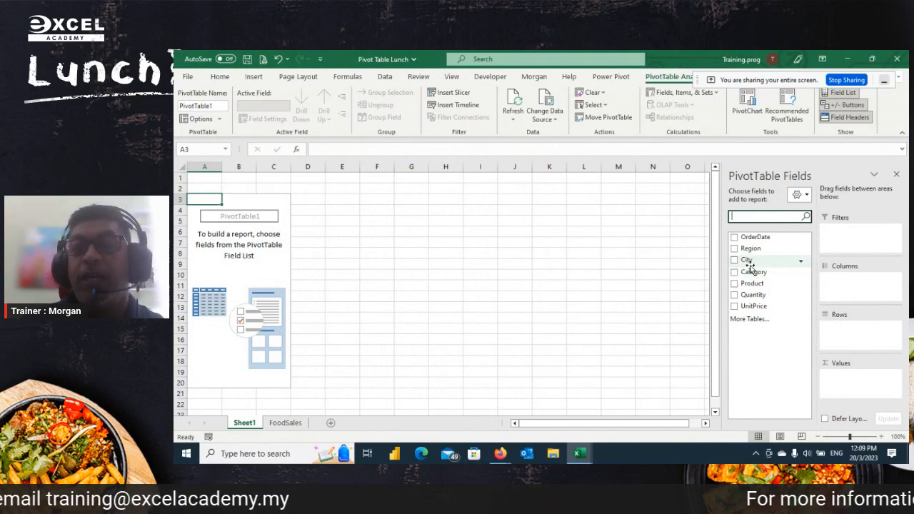
{"action": "left_click_drag", "start_coordinate": [747, 260], "coordinate": [764, 299]}
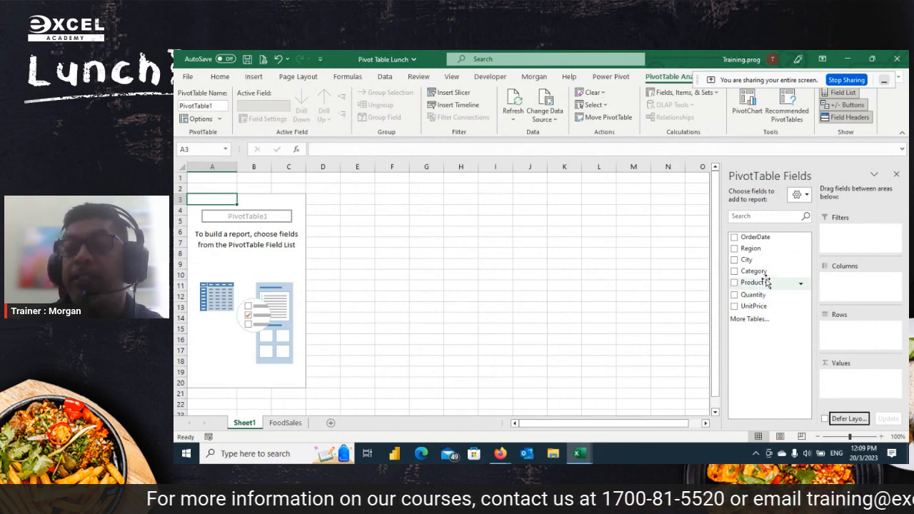
{"action": "left_click_drag", "start_coordinate": [759, 283], "coordinate": [835, 322]}
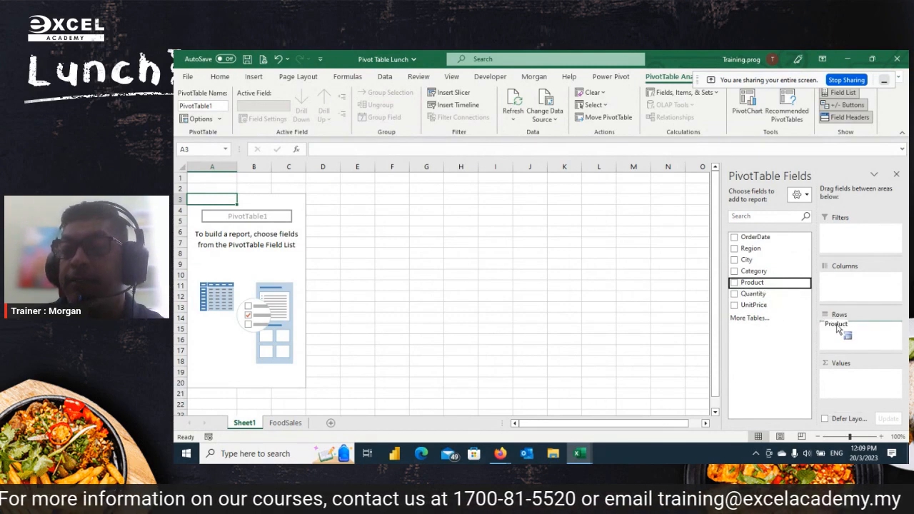
Add the Quantity field to the PivotTable's Values area
{"action": "left_click_drag", "start_coordinate": [755, 294], "coordinate": [838, 369]}
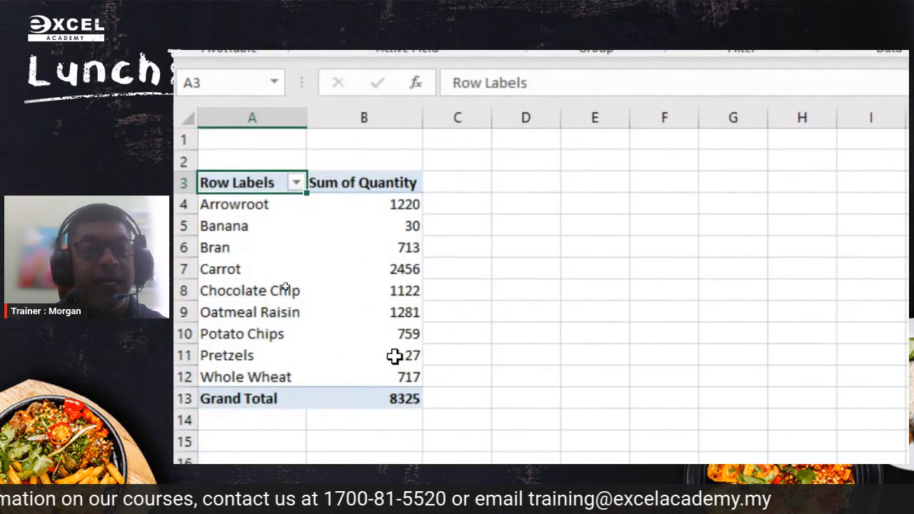
{"action": "mouse_move", "coordinate": [394, 356]}
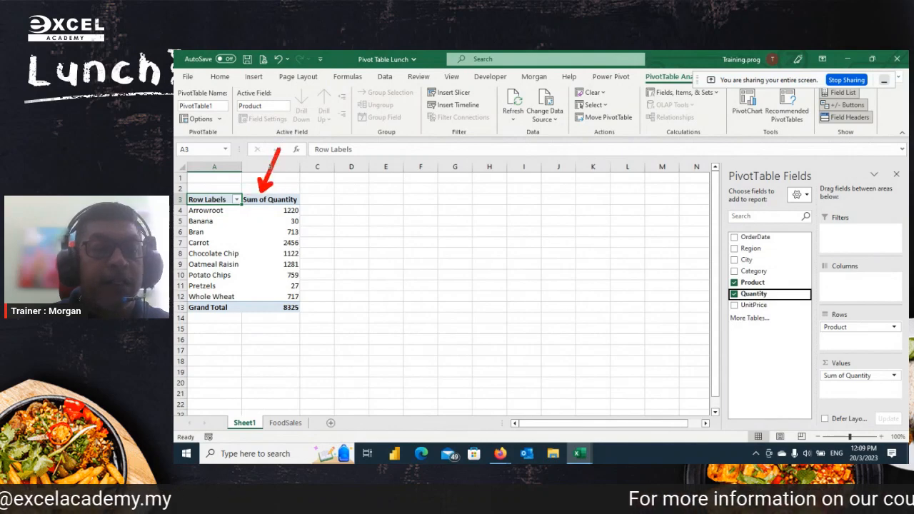
{"action": "left_click_drag", "start_coordinate": [215, 206], "coordinate": [218, 250]}
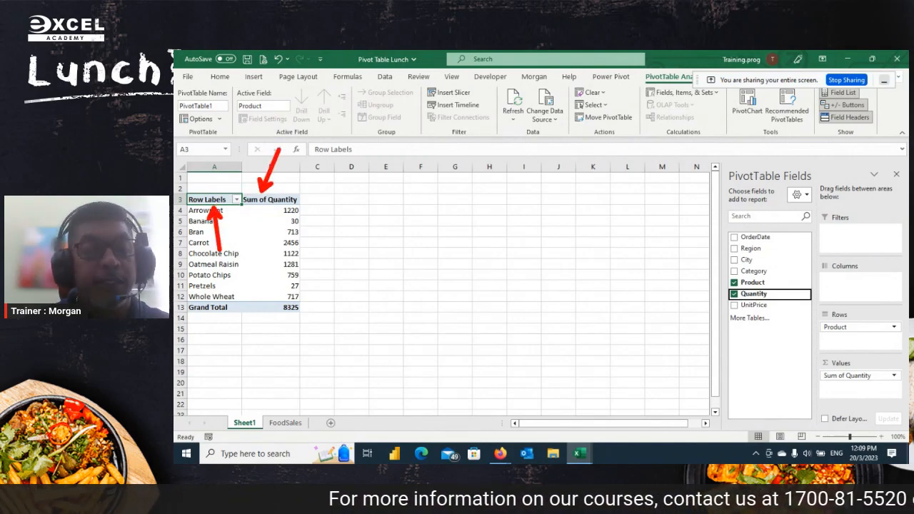
Try to rename the Sum of Quantity header in cell B3 as Quantity
{"action": "left_click", "coordinate": [270, 200]}
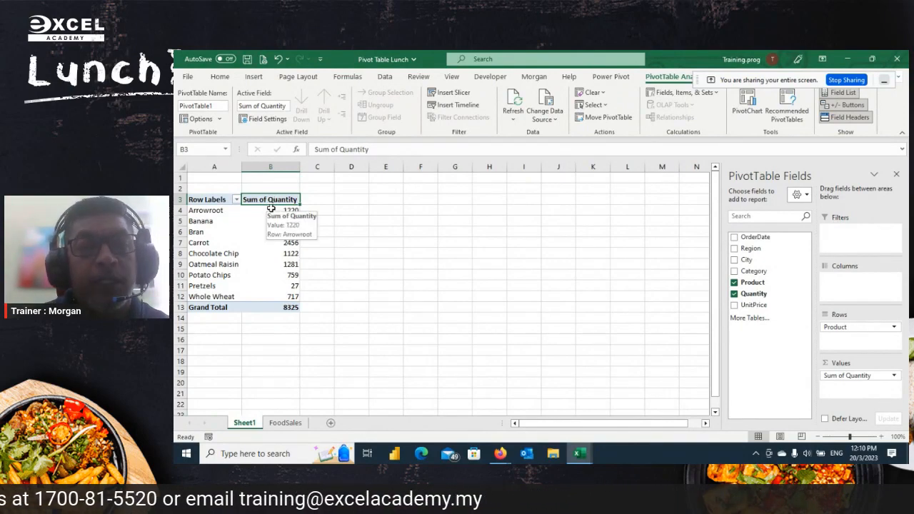
{"action": "type", "text": "Qunatit"}
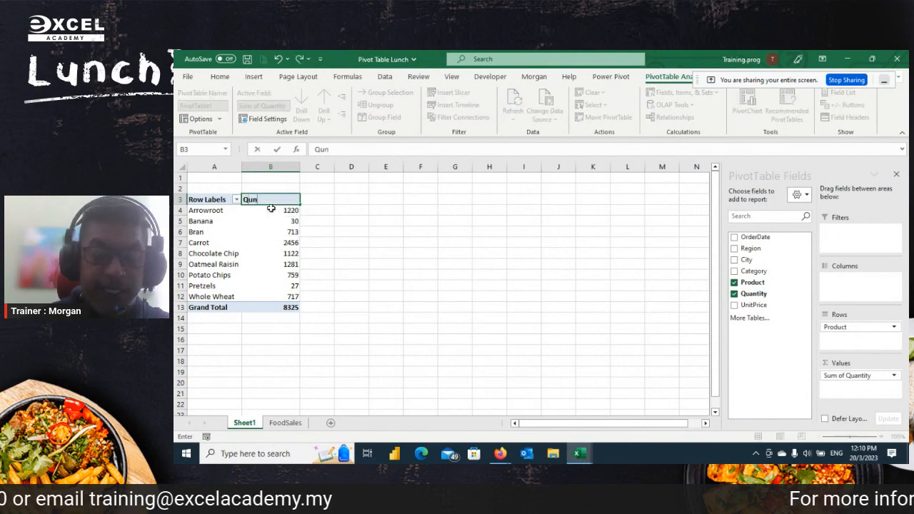
{"action": "key", "text": "BackSpace"}
{"action": "key", "text": "BackSpace"}
{"action": "key", "text": "BackSpace"}
{"action": "key", "text": "BackSpace"}
{"action": "key", "text": "BackSpace"}
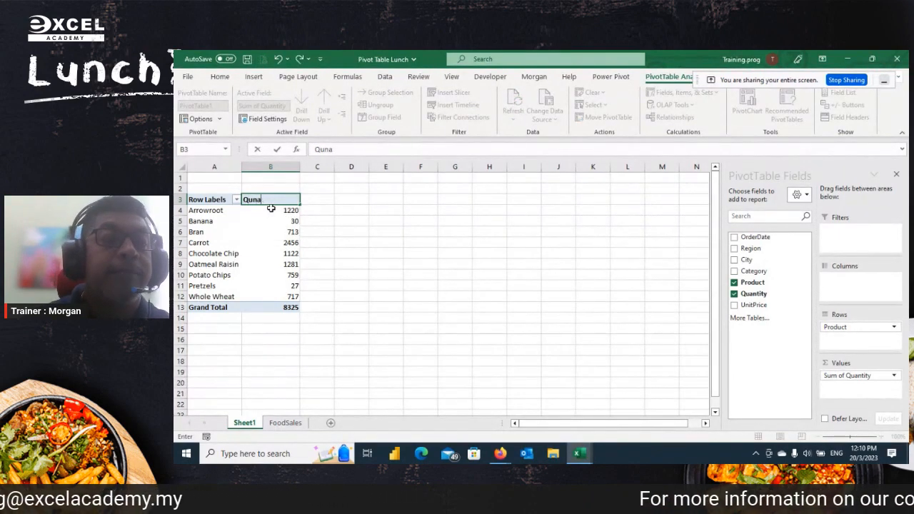
{"action": "type", "text": "antity"}
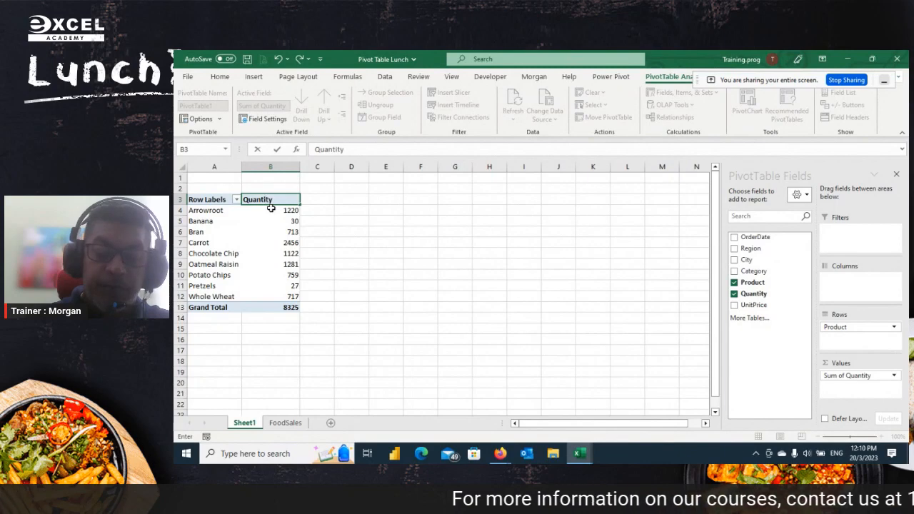
{"action": "key", "text": "Return"}
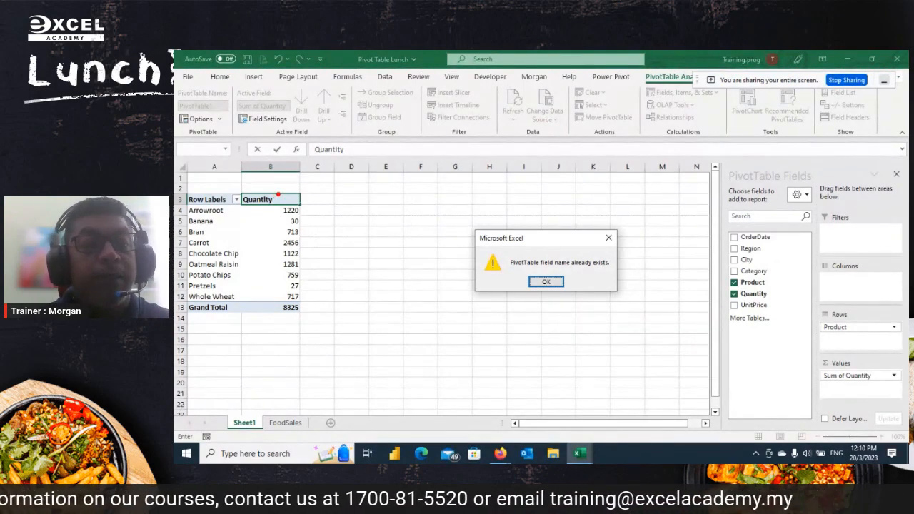
{"action": "left_click_drag", "start_coordinate": [240, 192], "coordinate": [367, 205]}
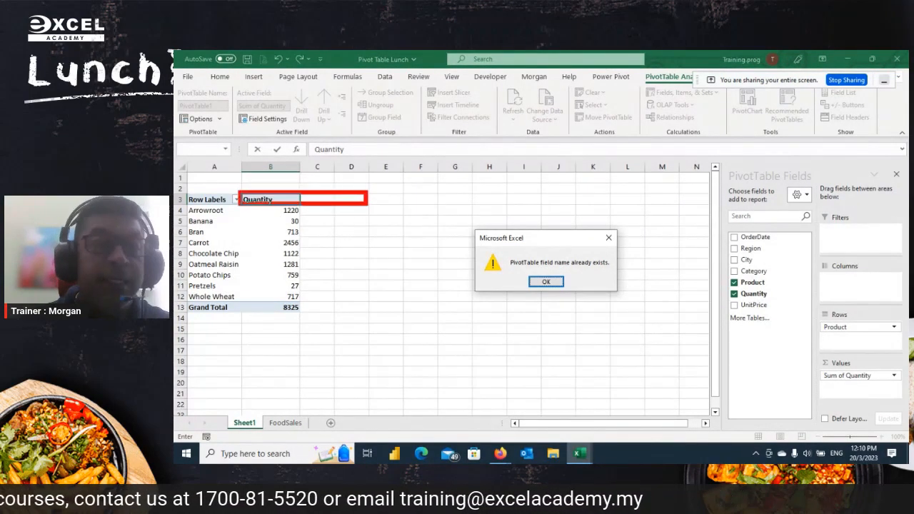
{"action": "mouse_move", "coordinate": [718, 222]}
{"action": "left_mouse_down"}
{"action": "mouse_move", "coordinate": [765, 304]}
{"action": "mouse_move", "coordinate": [798, 316]}
{"action": "left_mouse_up"}
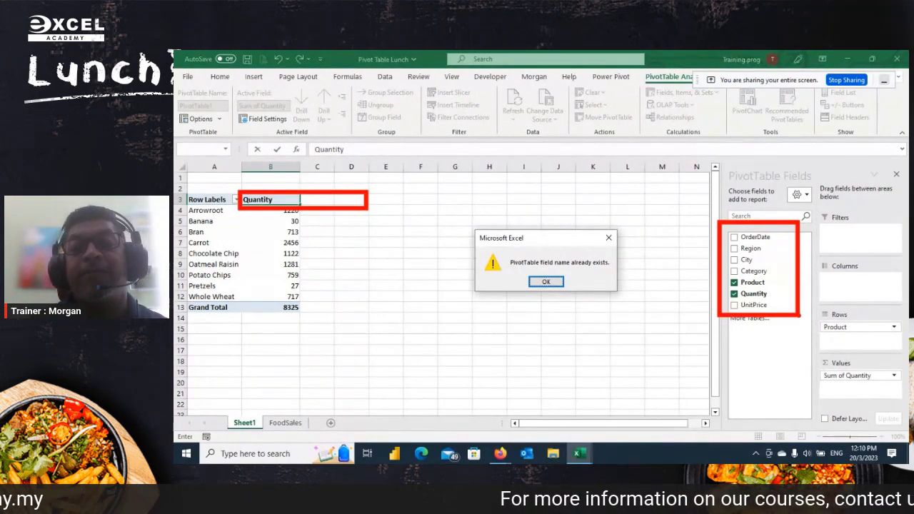
{"action": "key", "text": "Escape"}
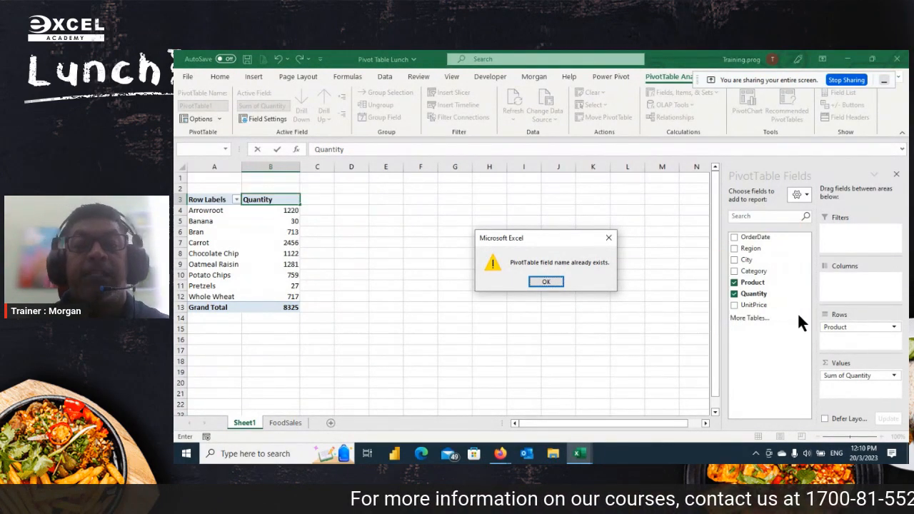
{"action": "key", "text": "Return"}
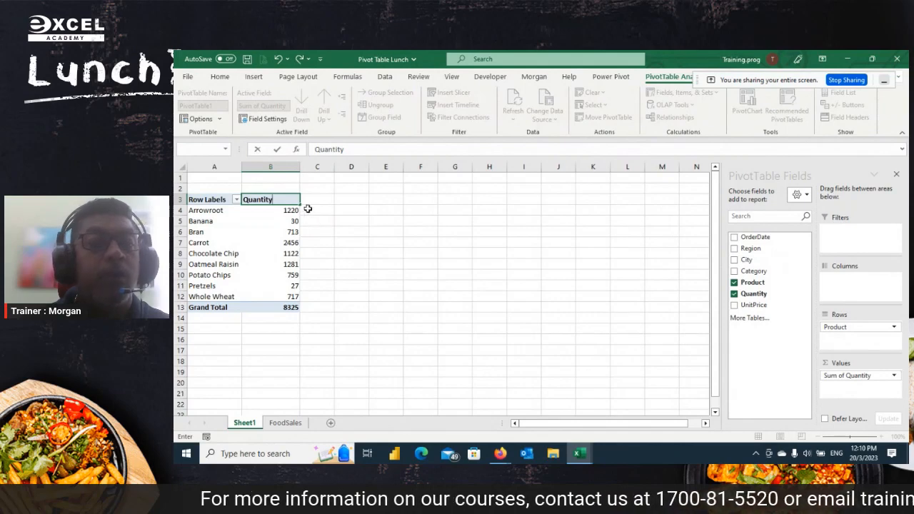
Enter Qty as the PivotTable's value column header in cell B3
{"action": "key", "text": "BackSpace"}
{"action": "key", "text": "BackSpace"}
{"action": "key", "text": "BackSpace"}
{"action": "key", "text": "BackSpace"}
{"action": "key", "text": "BackSpace"}
{"action": "key", "text": "BackSpace"}
{"action": "key", "text": "BackSpace"}
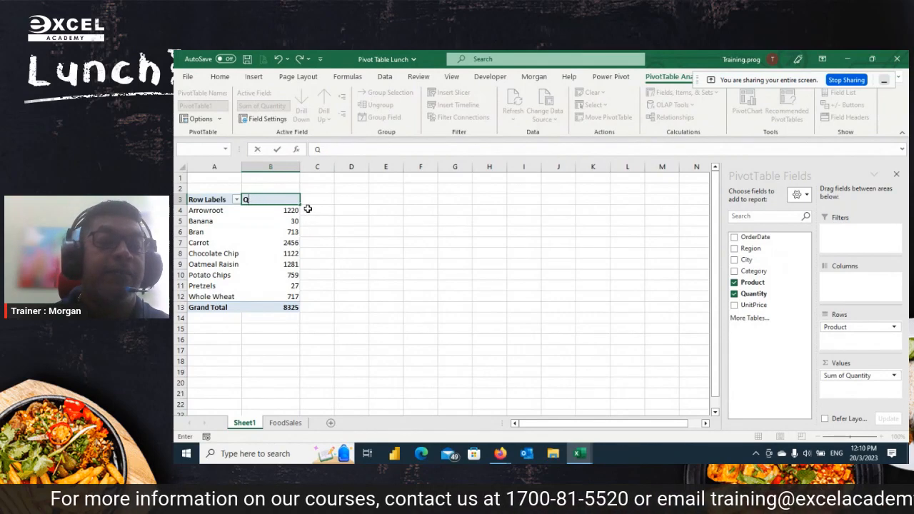
{"action": "type", "text": "ty"}
{"action": "key", "text": "Return"}
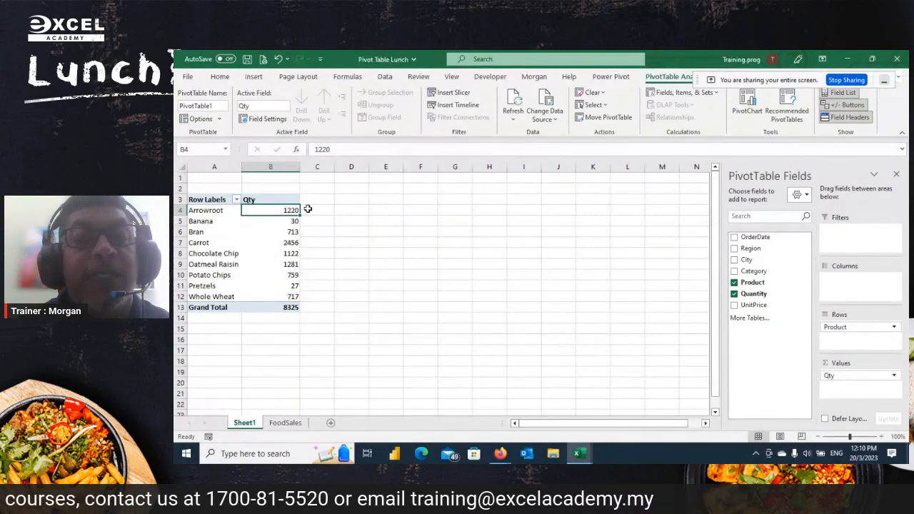
Rename the Row Labels header in cell A3 as Product
{"action": "left_click", "coordinate": [217, 201]}
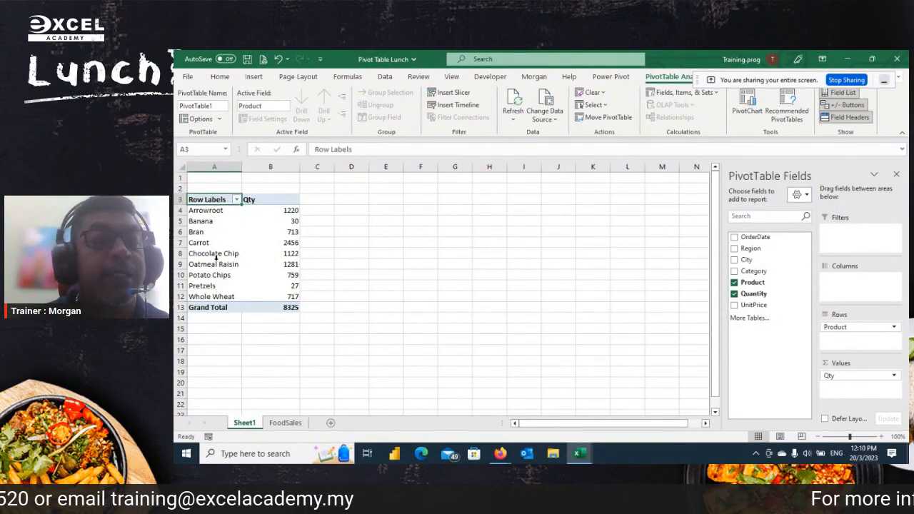
{"action": "type", "text": "Product"}
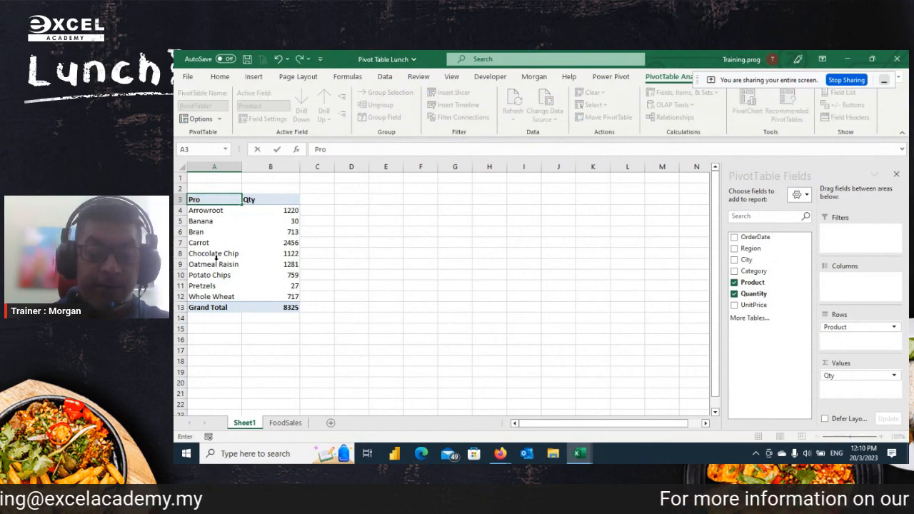
{"action": "key", "text": "Return"}
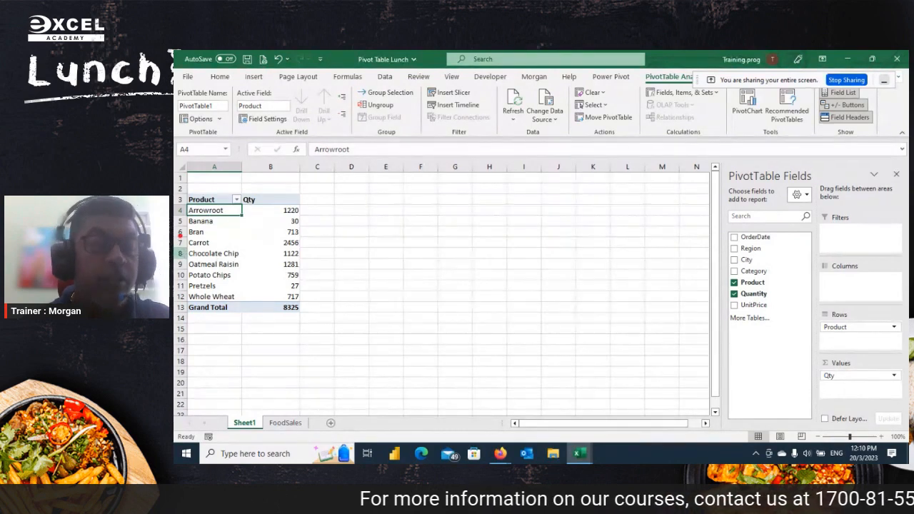
{"action": "left_click_drag", "start_coordinate": [180, 193], "coordinate": [226, 215]}
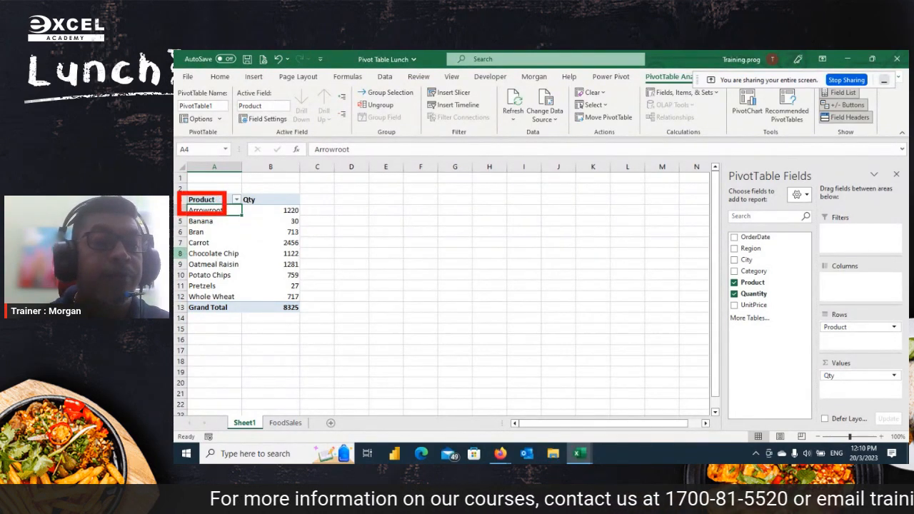
{"action": "left_click_drag", "start_coordinate": [715, 276], "coordinate": [774, 292]}
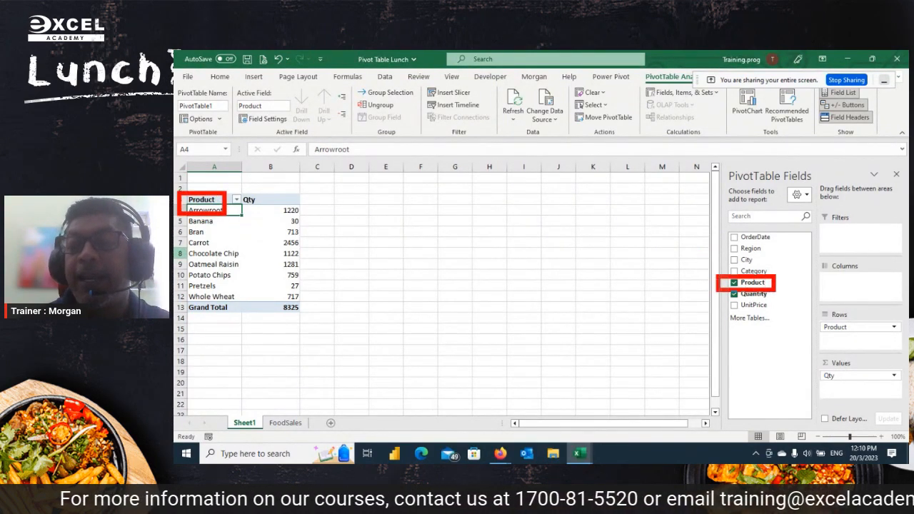
{"action": "key", "text": "Escape"}
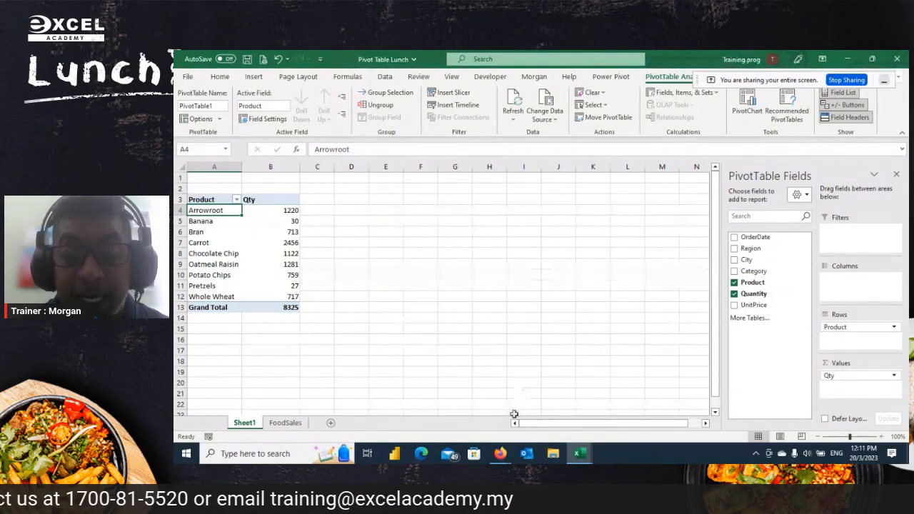
Sort the PivotTable by Qty from largest to smallest and widen column A slightly
{"action": "left_click", "coordinate": [291, 216]}
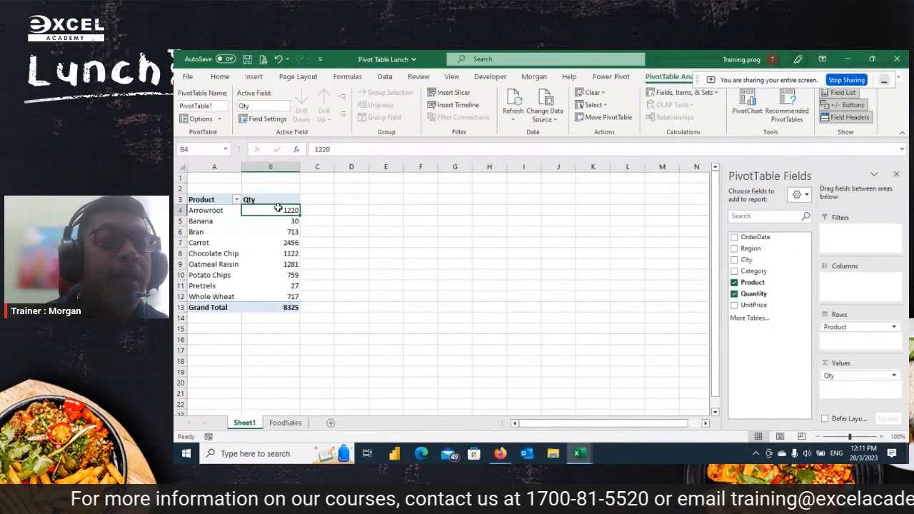
{"action": "left_click", "coordinate": [288, 232]}
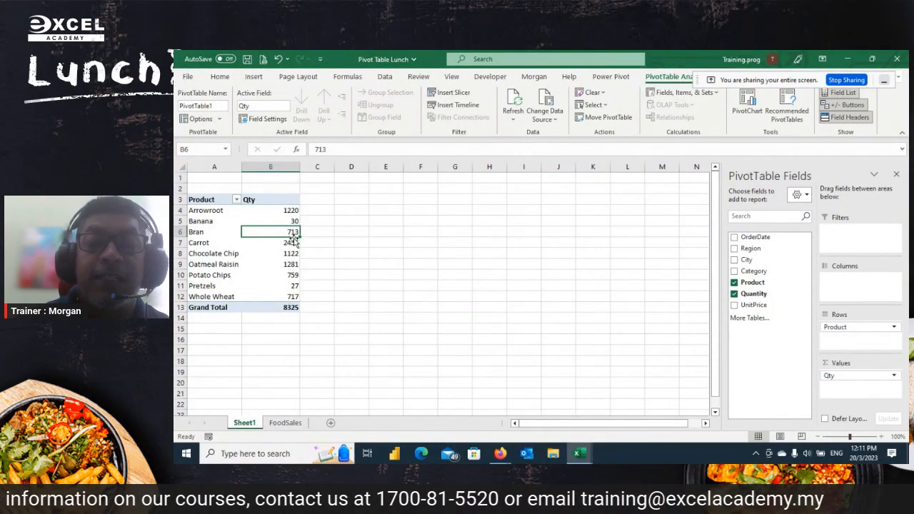
{"action": "right_click", "coordinate": [292, 232]}
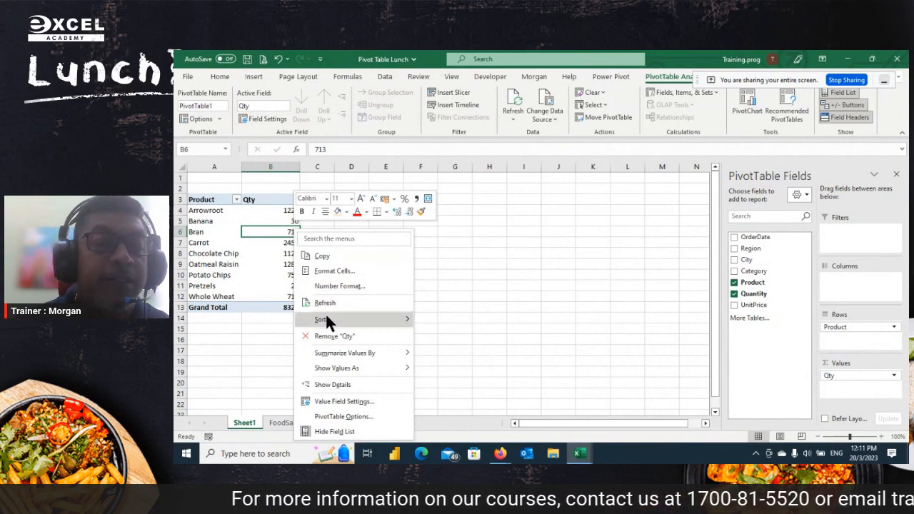
{"action": "mouse_move", "coordinate": [326, 319]}
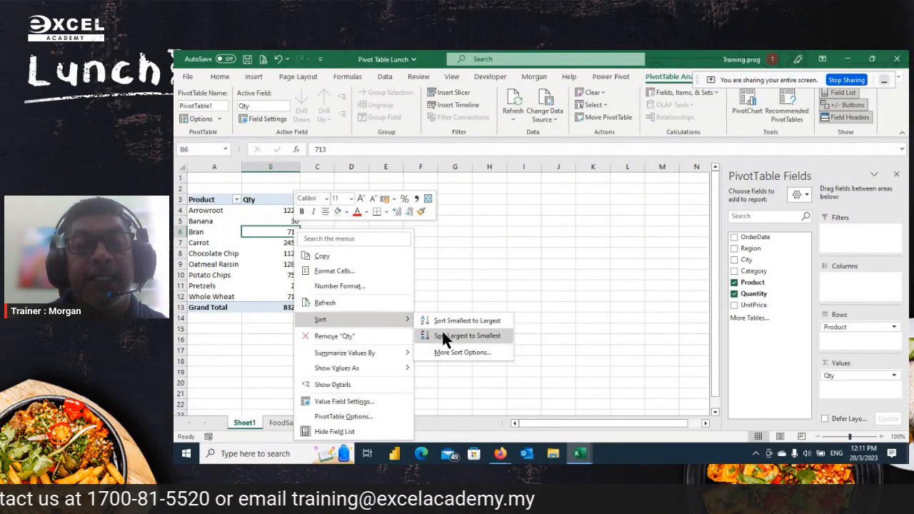
{"action": "left_click", "coordinate": [474, 335]}
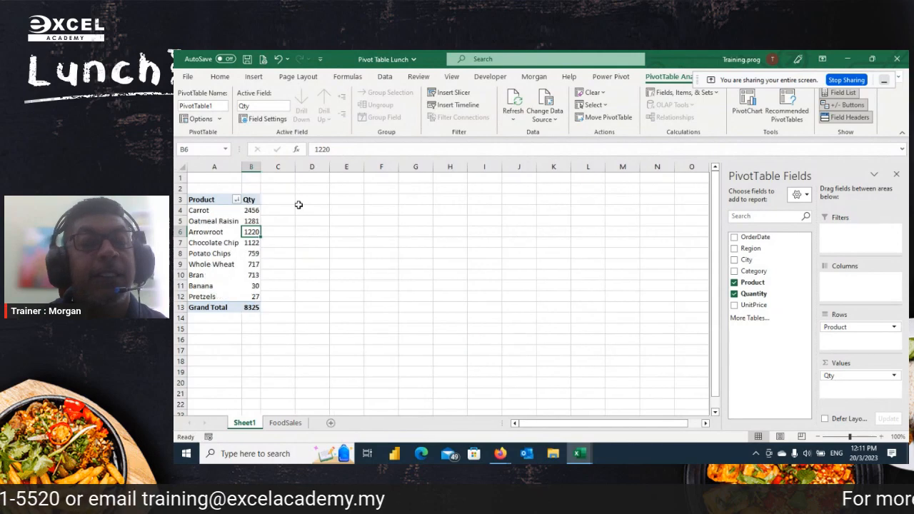
{"action": "left_click_drag", "start_coordinate": [239, 167], "coordinate": [283, 167]}
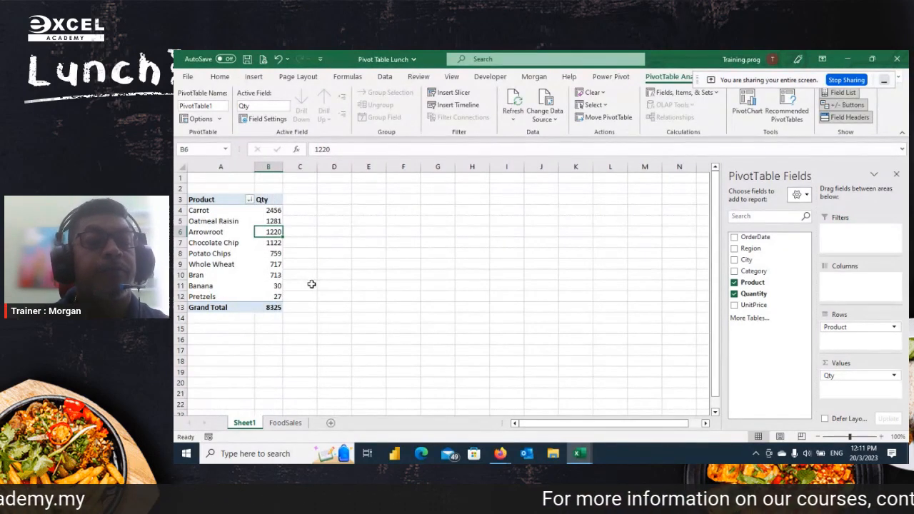
Set the PivotTable's Qty field to the Number format with a 1000 separator and 0 decimal places
{"action": "left_click", "coordinate": [273, 213]}
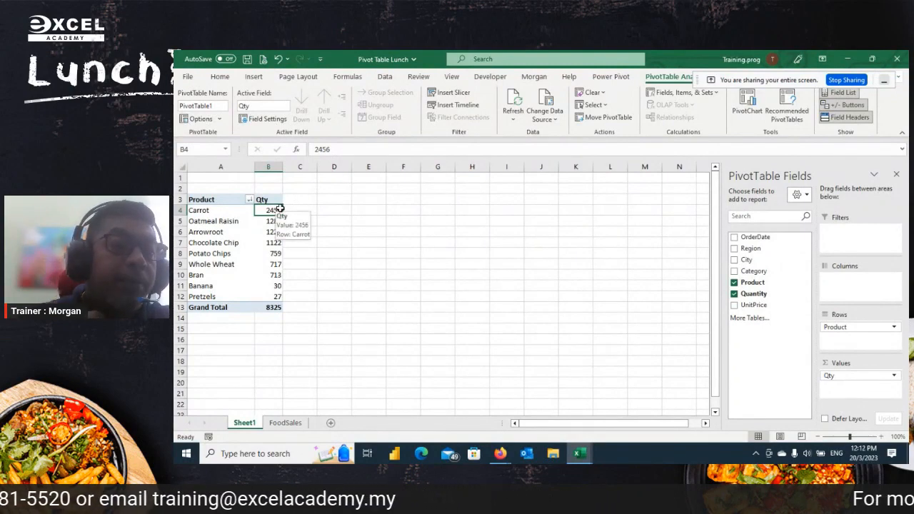
{"action": "left_click", "coordinate": [272, 233]}
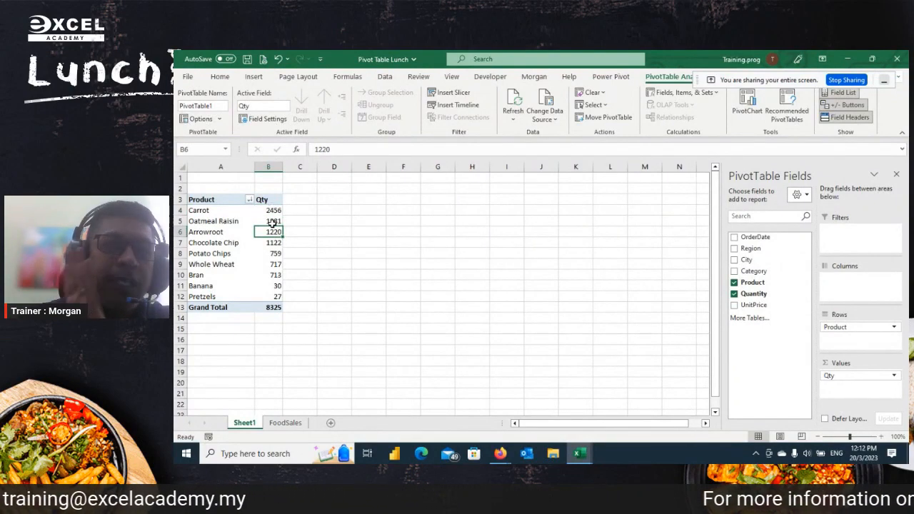
{"action": "right_click", "coordinate": [267, 232]}
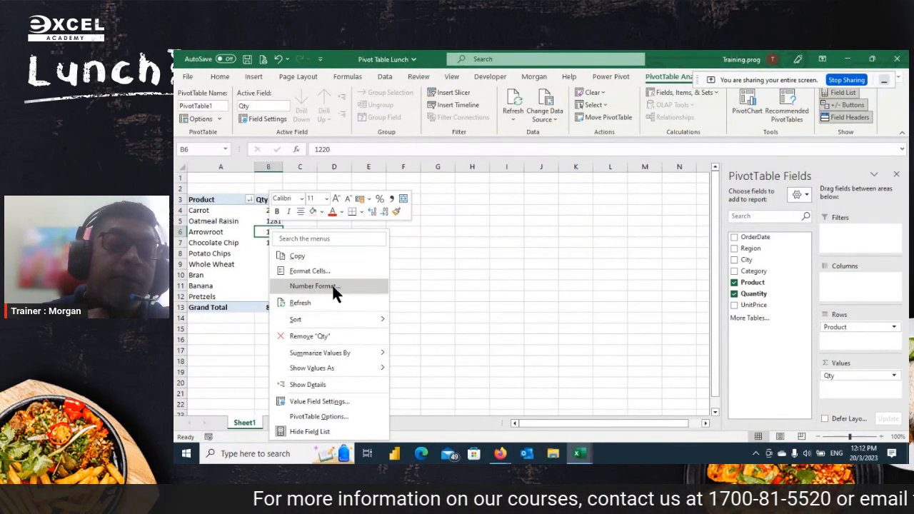
{"action": "left_click", "coordinate": [312, 288]}
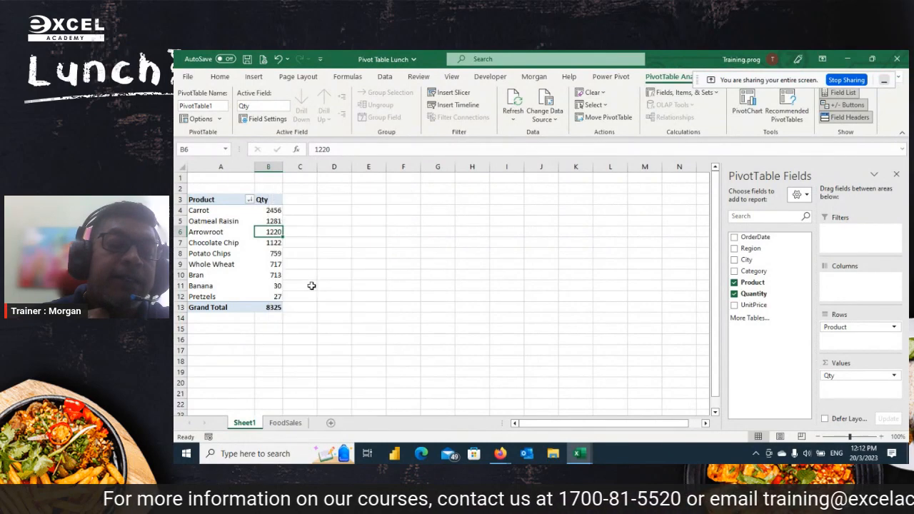
{"action": "left_click_drag", "start_coordinate": [275, 171], "coordinate": [467, 137]}
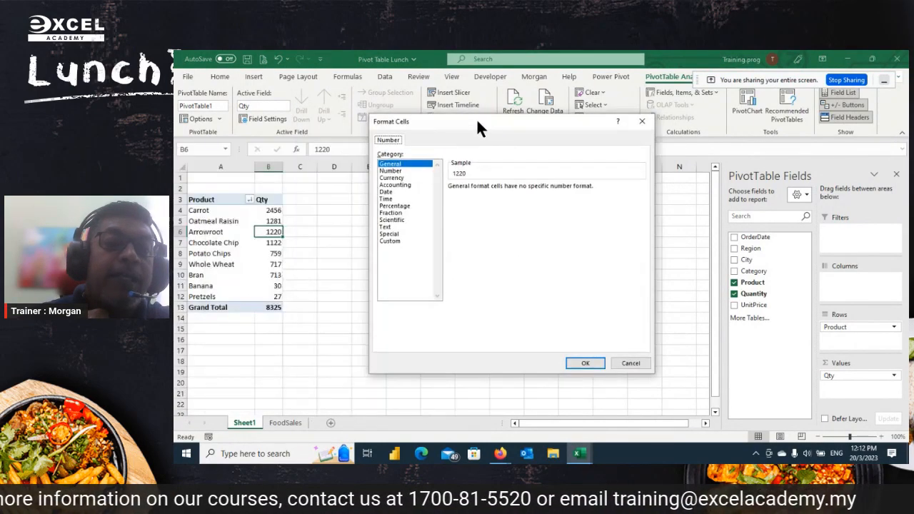
{"action": "left_click", "coordinate": [391, 170]}
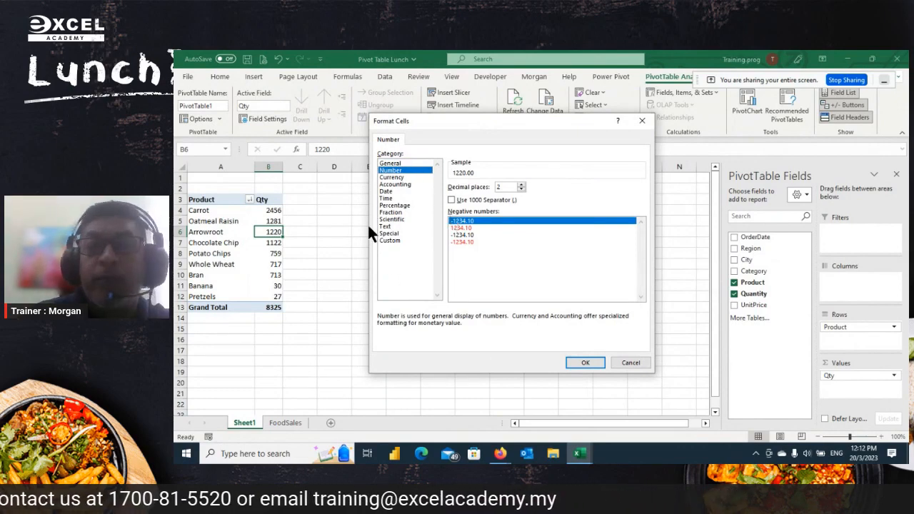
{"action": "left_click", "coordinate": [390, 176]}
{"action": "left_click", "coordinate": [395, 170]}
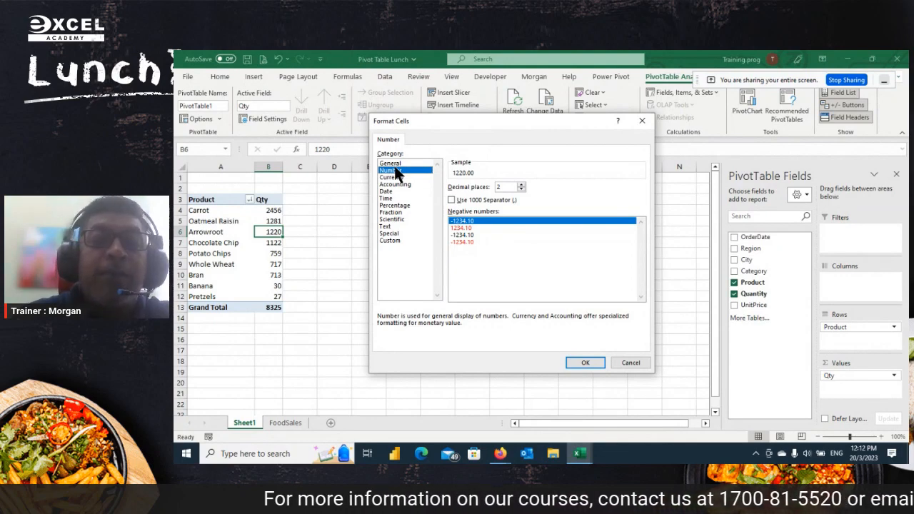
{"action": "left_click", "coordinate": [451, 200]}
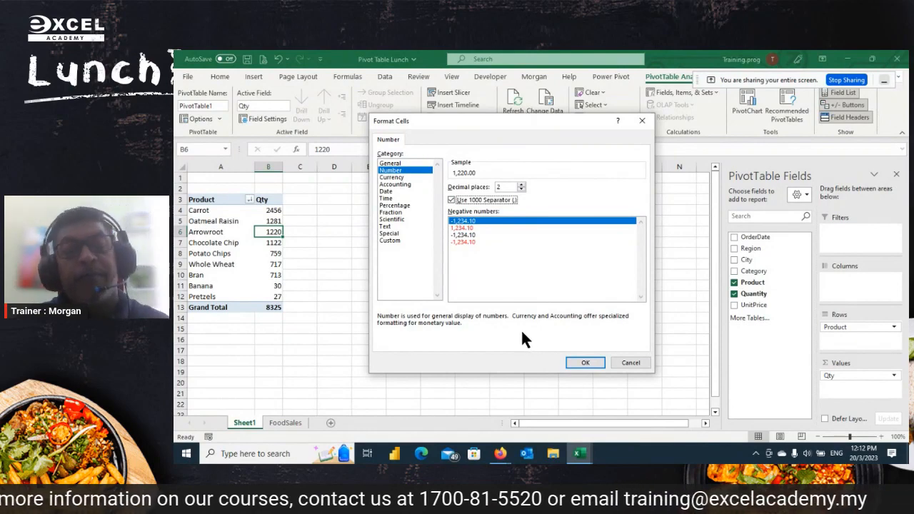
{"action": "double_click", "coordinate": [521, 188]}
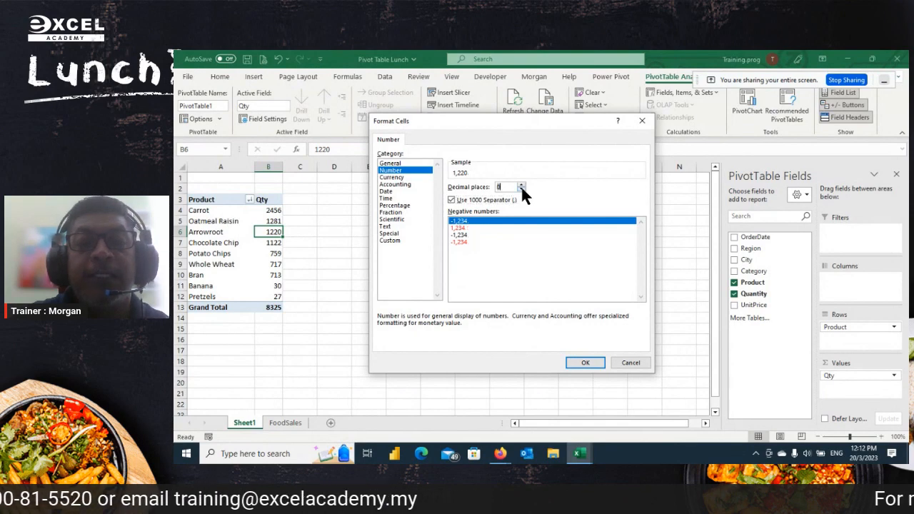
Try the negative number styles, settle on the black -1,234 style and apply the Qty number format
{"action": "left_click", "coordinate": [462, 228]}
{"action": "key", "text": "Down"}
{"action": "key", "text": "Down"}
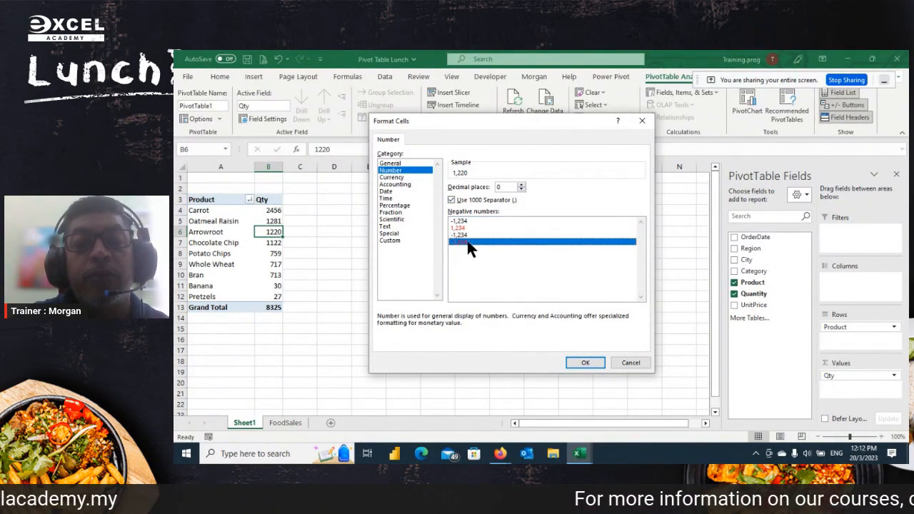
{"action": "left_click", "coordinate": [470, 221]}
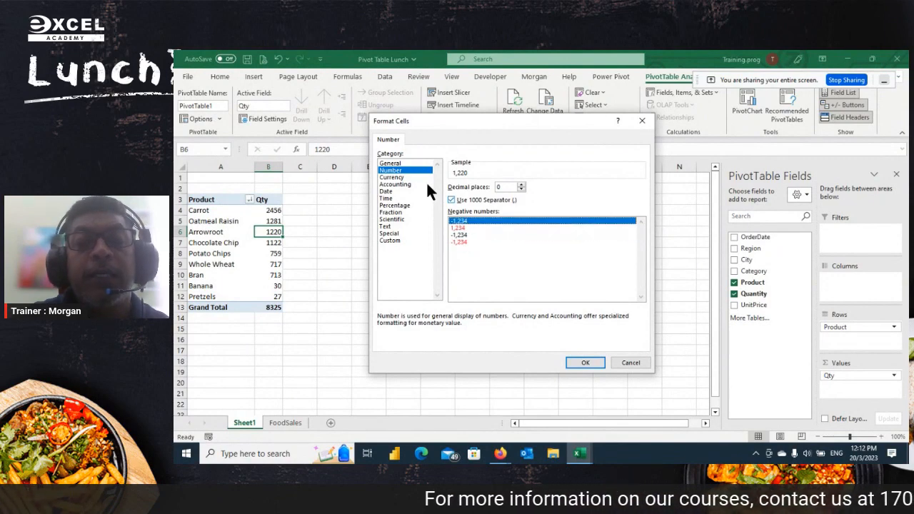
{"action": "left_click", "coordinate": [479, 228]}
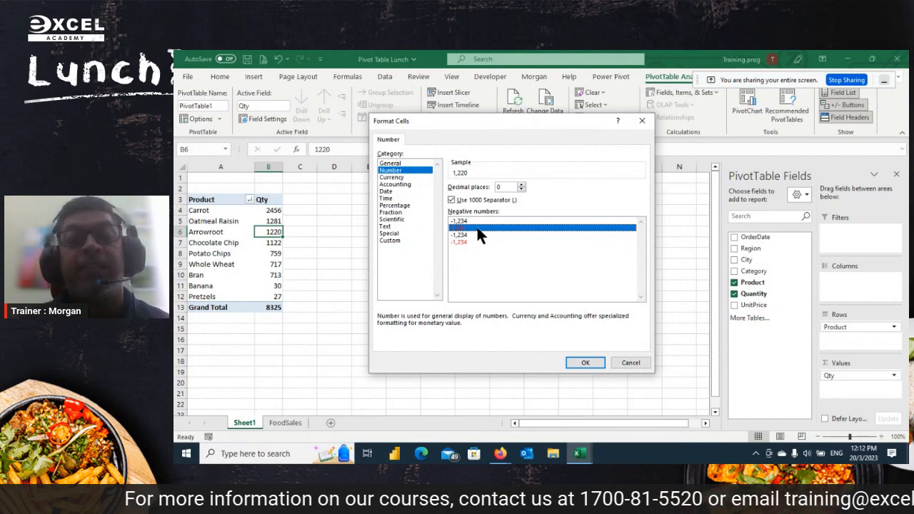
{"action": "left_click", "coordinate": [469, 241]}
{"action": "left_click", "coordinate": [457, 229]}
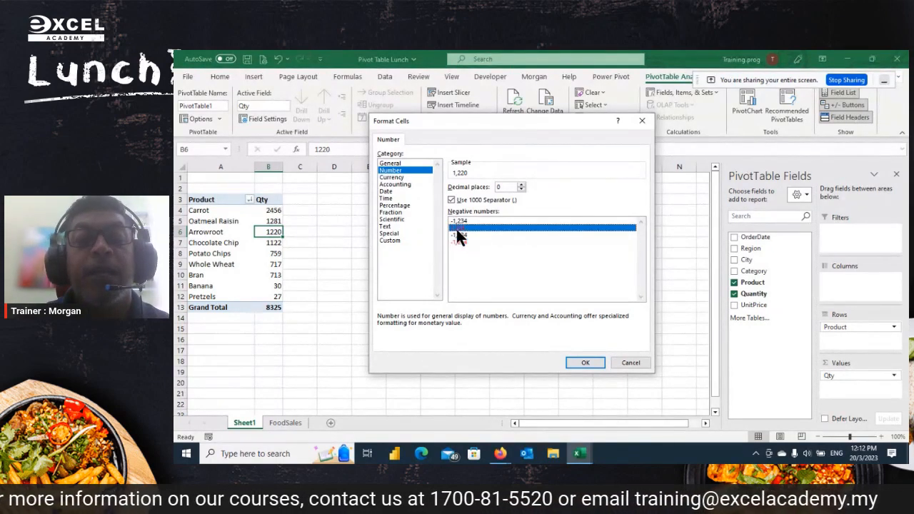
{"action": "left_click", "coordinate": [465, 242]}
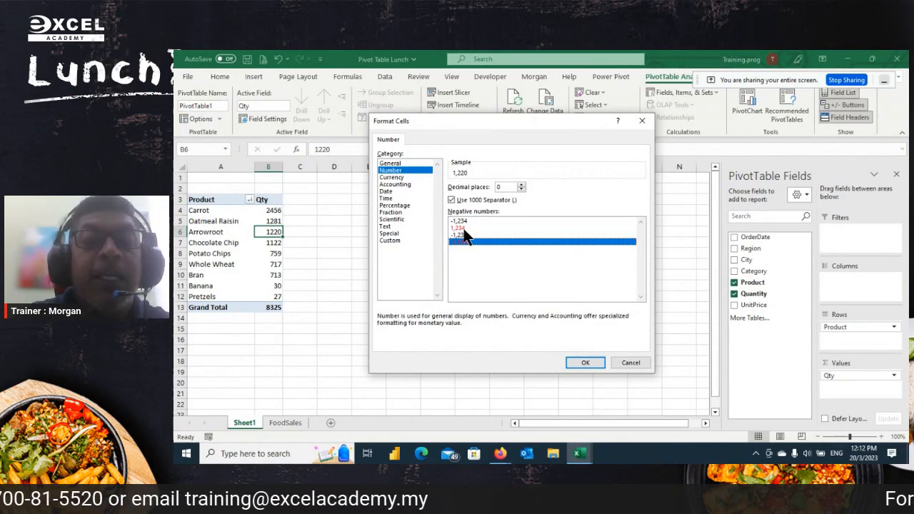
{"action": "left_click", "coordinate": [466, 229]}
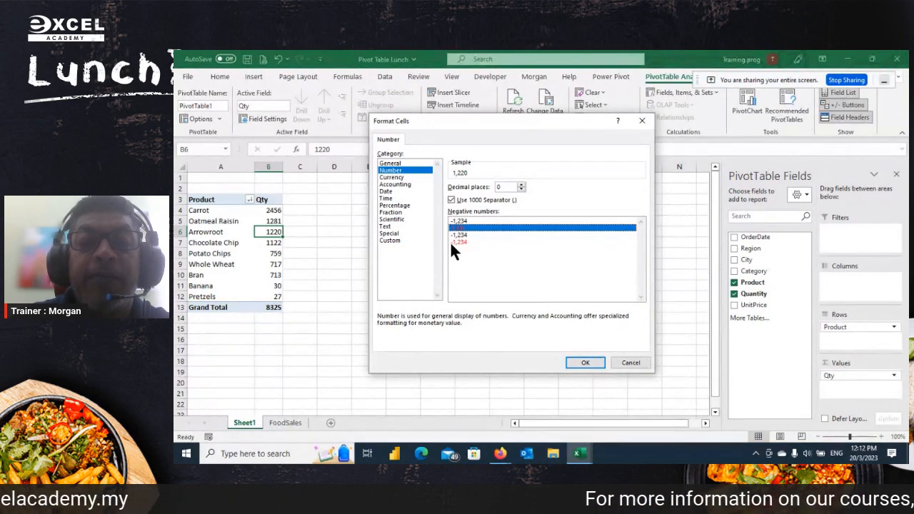
{"action": "left_click", "coordinate": [461, 242]}
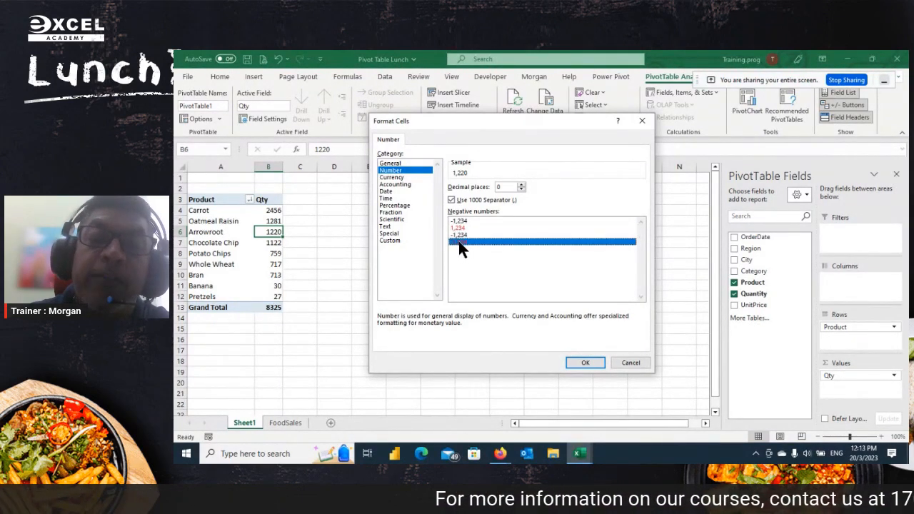
{"action": "left_click", "coordinate": [458, 221]}
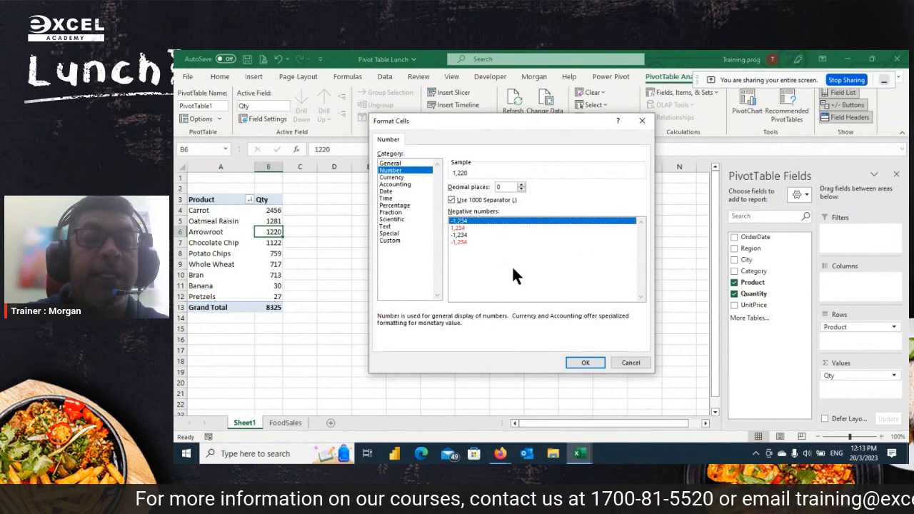
{"action": "left_click", "coordinate": [575, 362]}
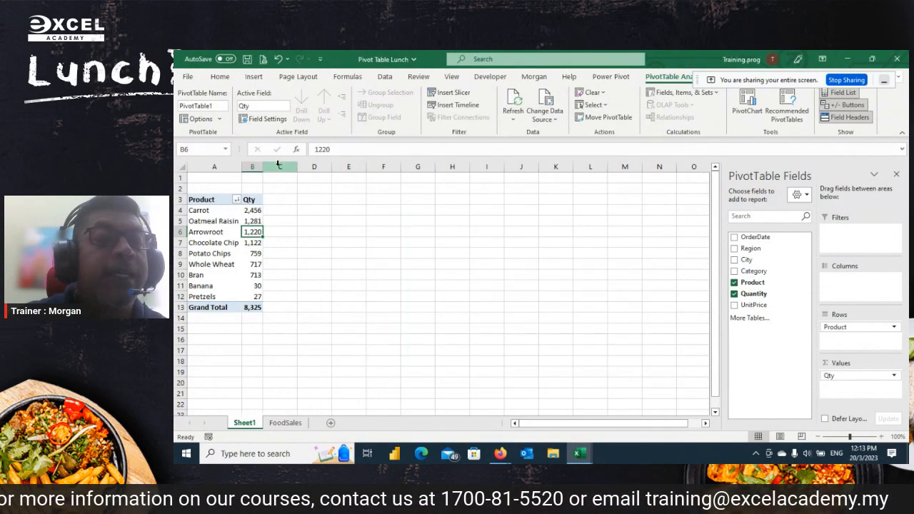
Slightly widen the Qty and Product columns
{"action": "left_click_drag", "start_coordinate": [262, 167], "coordinate": [273, 167]}
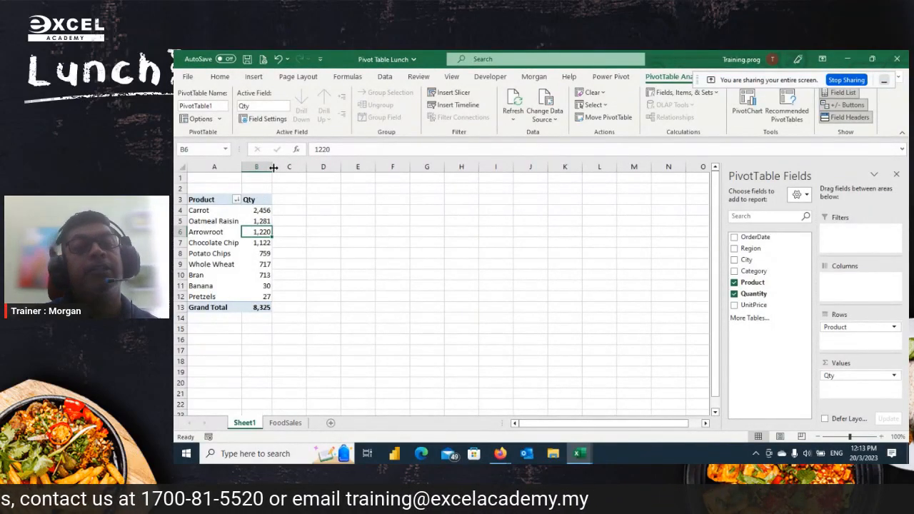
{"action": "left_click_drag", "start_coordinate": [242, 167], "coordinate": [252, 167]}
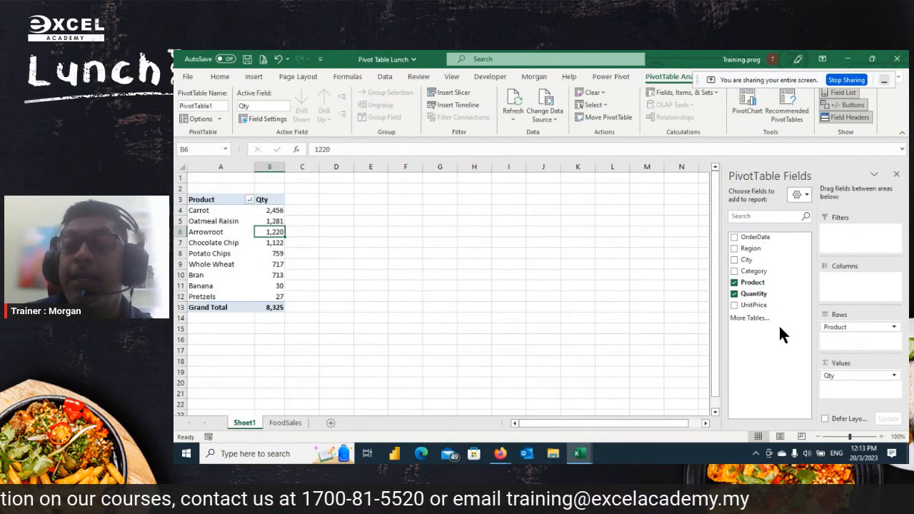
Add the Quantity field to the PivotTable values a second time and summarize it by Count
{"action": "left_click_drag", "start_coordinate": [758, 294], "coordinate": [842, 387]}
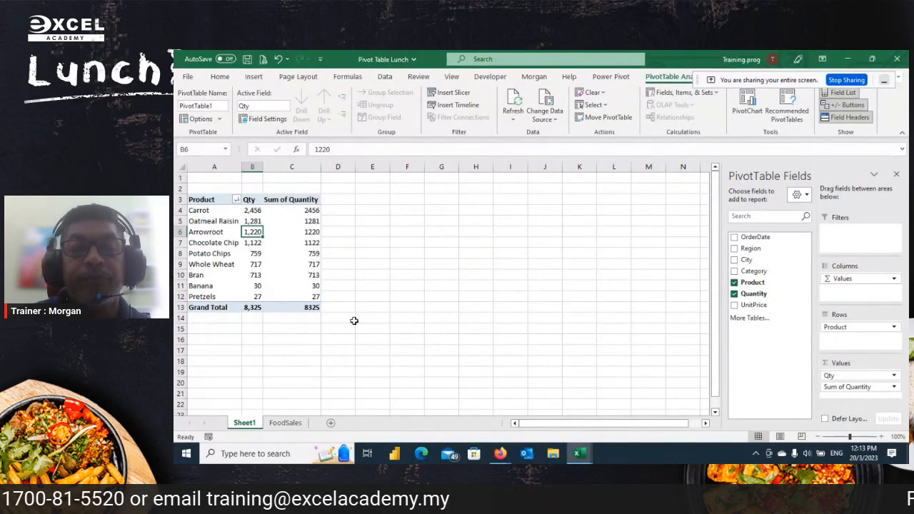
{"action": "right_click", "coordinate": [290, 210]}
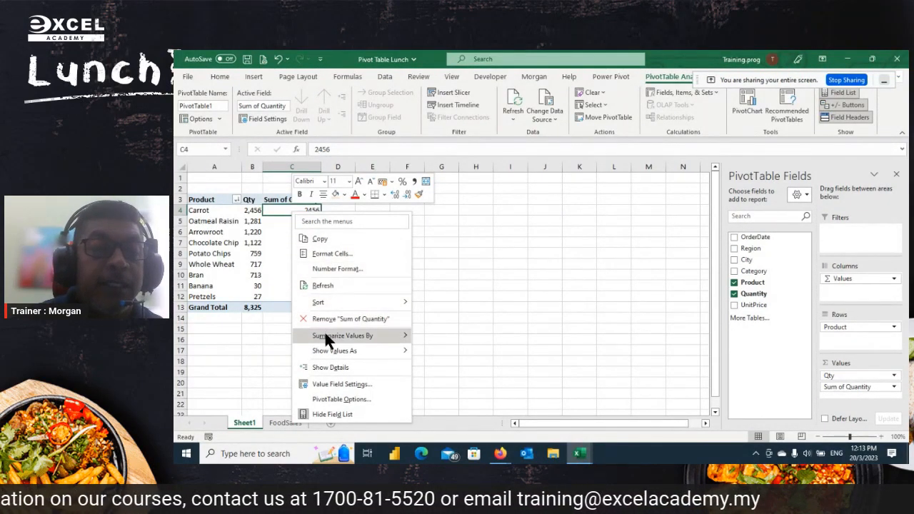
{"action": "mouse_move", "coordinate": [325, 335]}
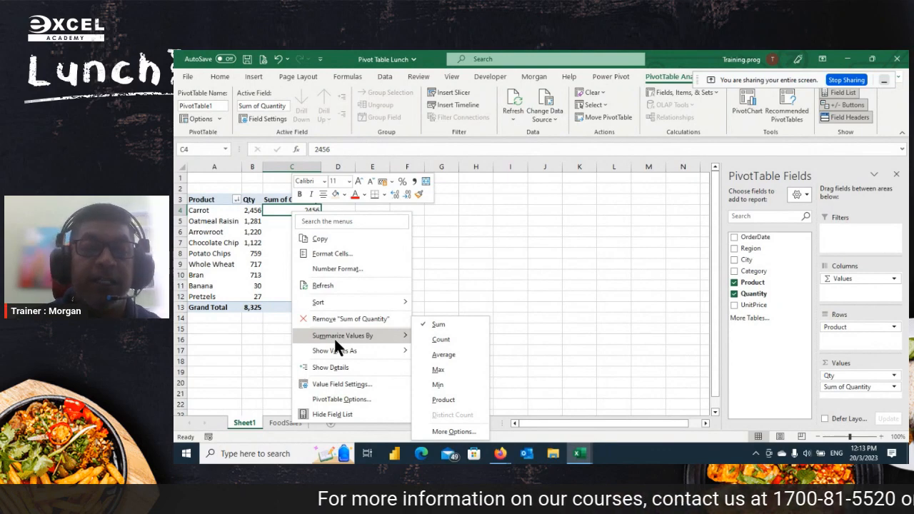
{"action": "left_click", "coordinate": [443, 340]}
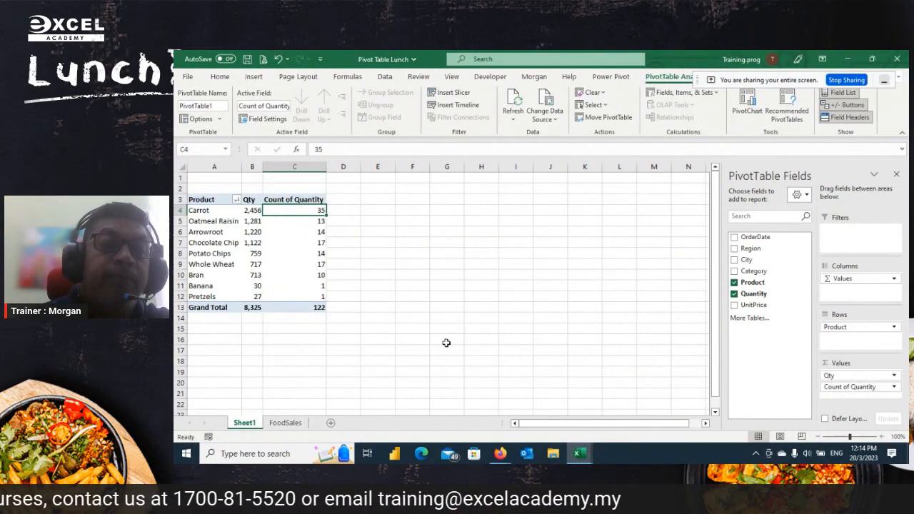
Rename the Count of Quantity header in cell C3 as Trans, widen column B and narrow column C
{"action": "key", "text": "Up"}
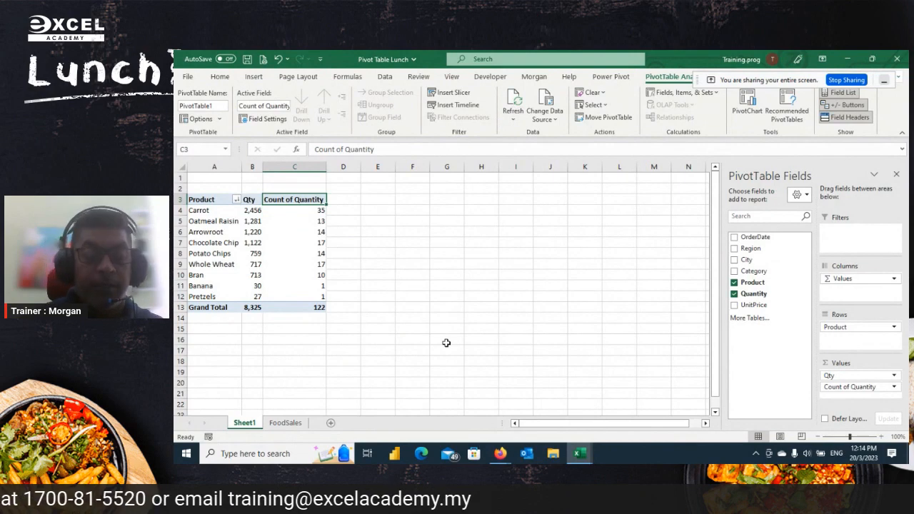
{"action": "type", "text": "Trans"}
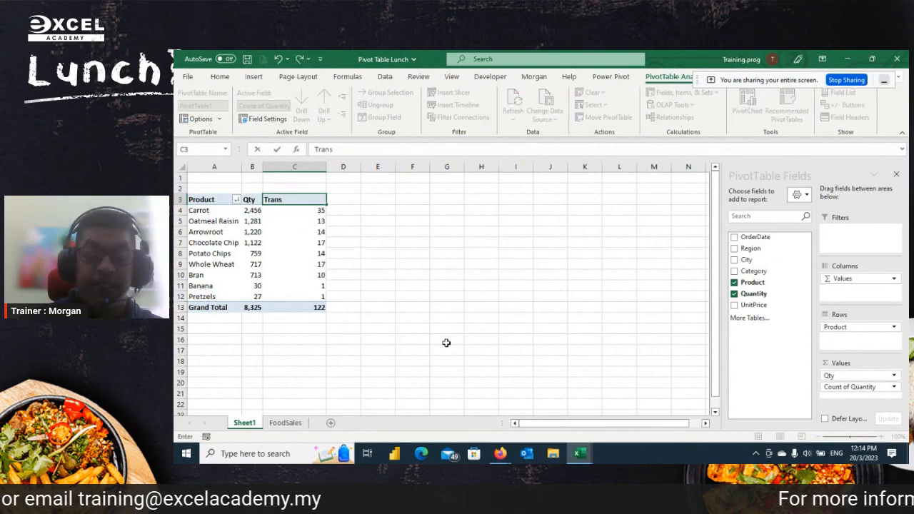
{"action": "key", "text": "Return"}
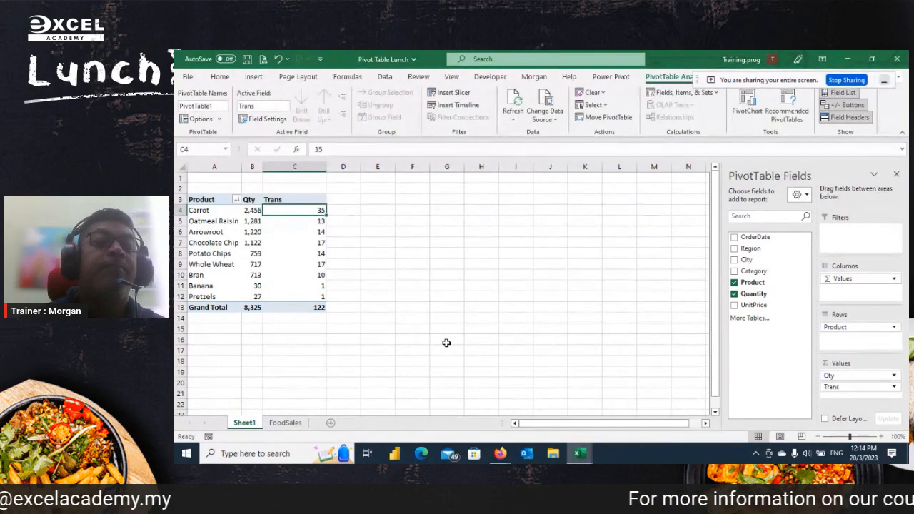
{"action": "left_click_drag", "start_coordinate": [263, 168], "coordinate": [274, 169]}
{"action": "left_click_drag", "start_coordinate": [338, 169], "coordinate": [339, 168]}
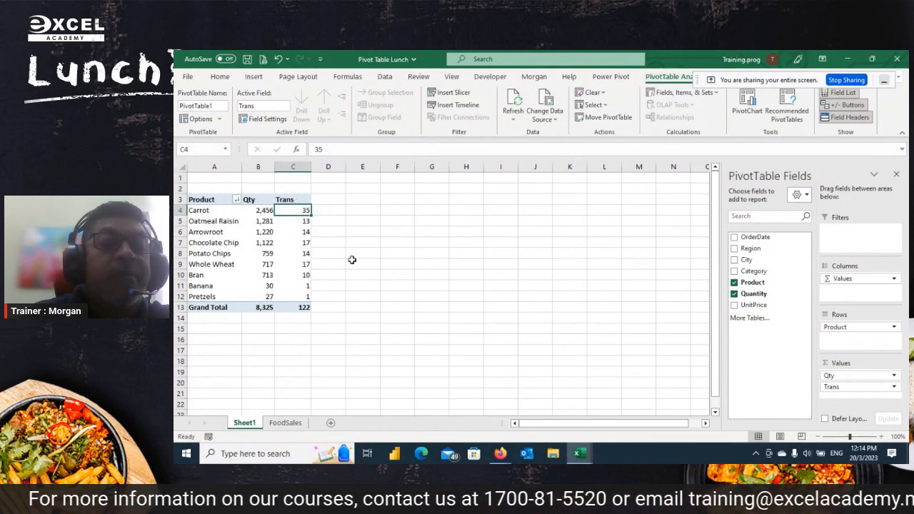
Center the Trans header and its values in cells C3:C13
{"action": "left_click_drag", "start_coordinate": [300, 200], "coordinate": [305, 307]}
{"action": "left_click", "coordinate": [222, 76]}
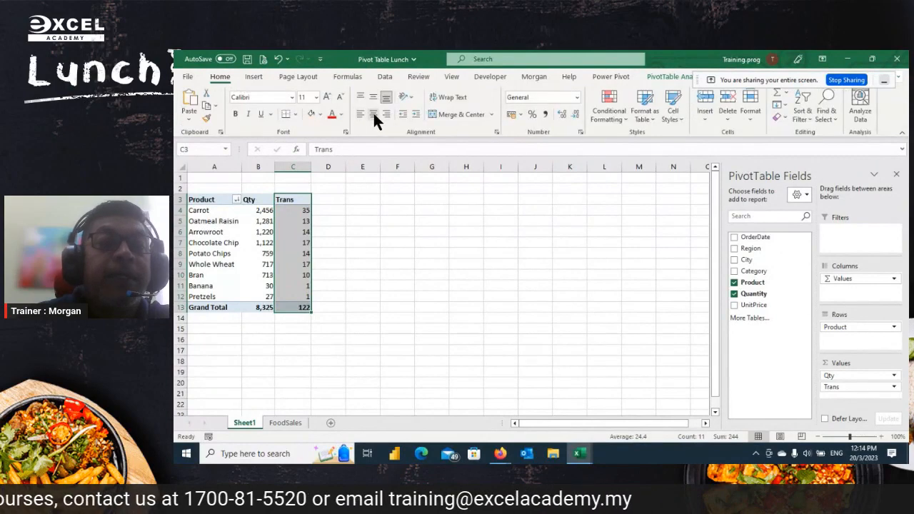
{"action": "left_click", "coordinate": [350, 273]}
Center only the Qty header in cell B3
{"action": "left_click_drag", "start_coordinate": [266, 201], "coordinate": [272, 268]}
{"action": "left_click", "coordinate": [259, 195]}
{"action": "left_click", "coordinate": [259, 197]}
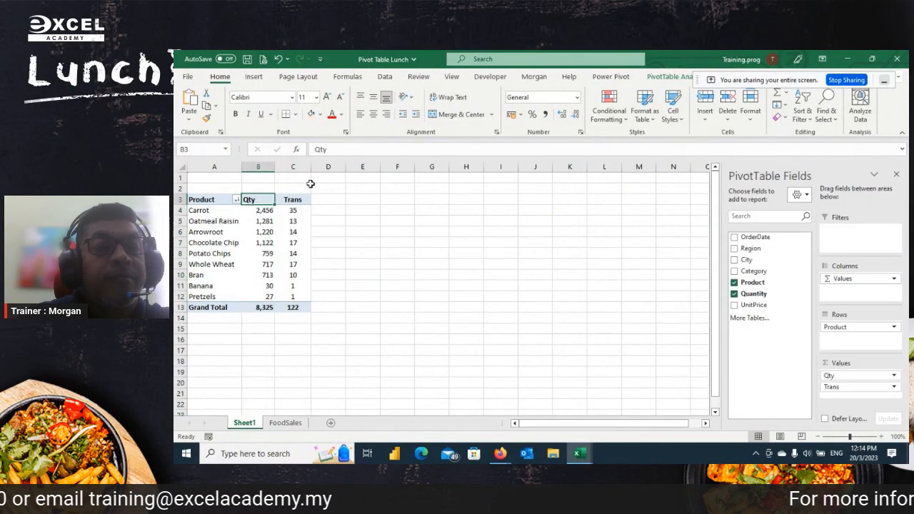
{"action": "left_click", "coordinate": [375, 113]}
{"action": "left_click", "coordinate": [363, 254]}
{"action": "left_click", "coordinate": [258, 253]}
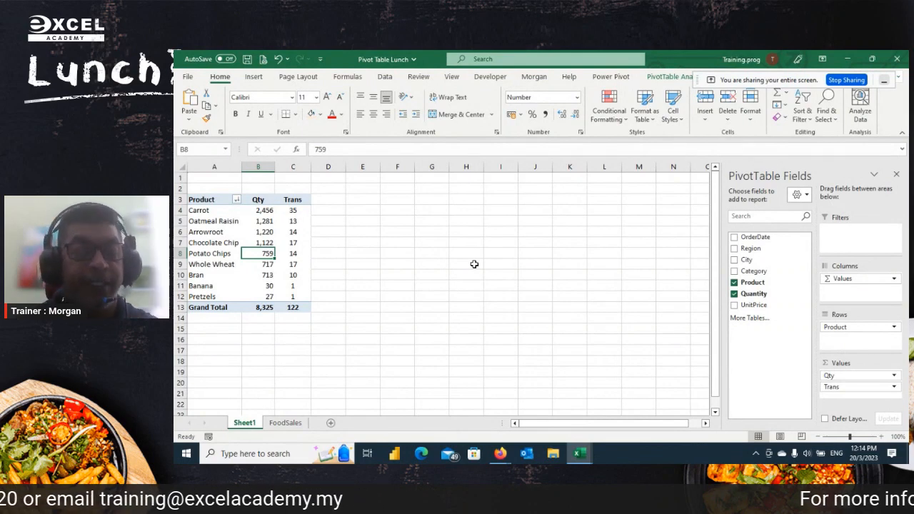
{"action": "left_click_drag", "start_coordinate": [250, 408], "coordinate": [303, 332]}
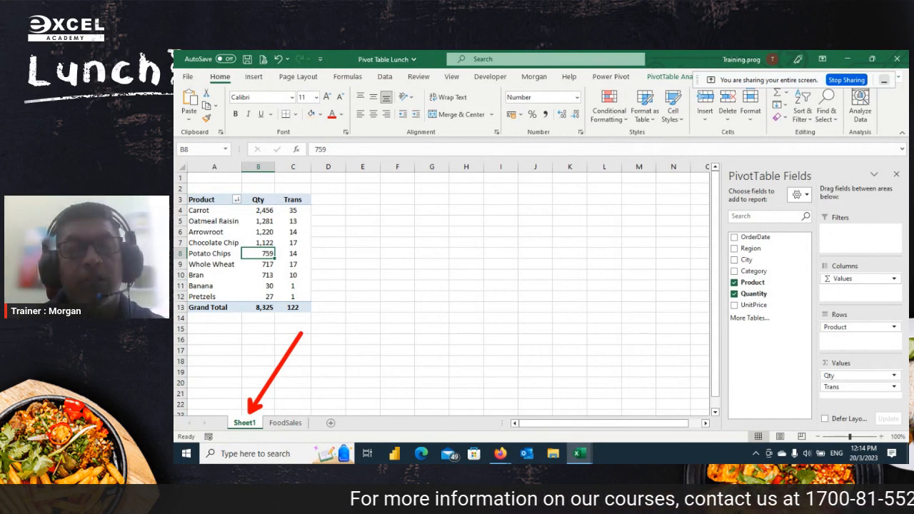
{"action": "key", "text": "Escape"}
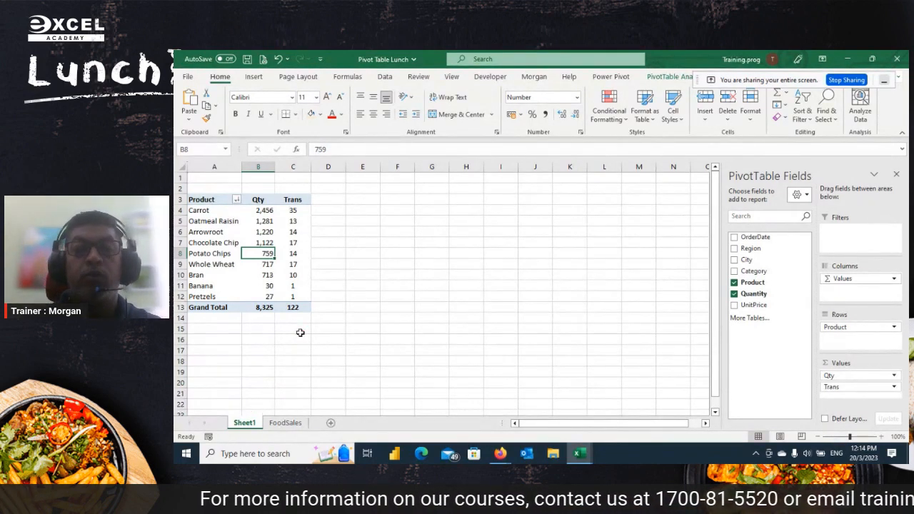
Insert a second PivotTable from the FoodSales range A1:G123, placed on the existing worksheet Sheet1 at cell A18
{"action": "left_click", "coordinate": [273, 422]}
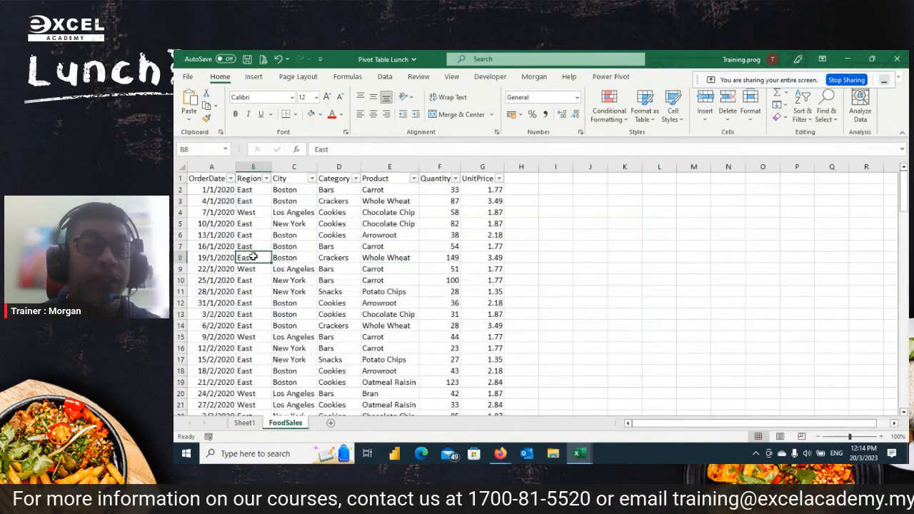
{"action": "left_click", "coordinate": [244, 422]}
{"action": "left_click", "coordinate": [283, 422]}
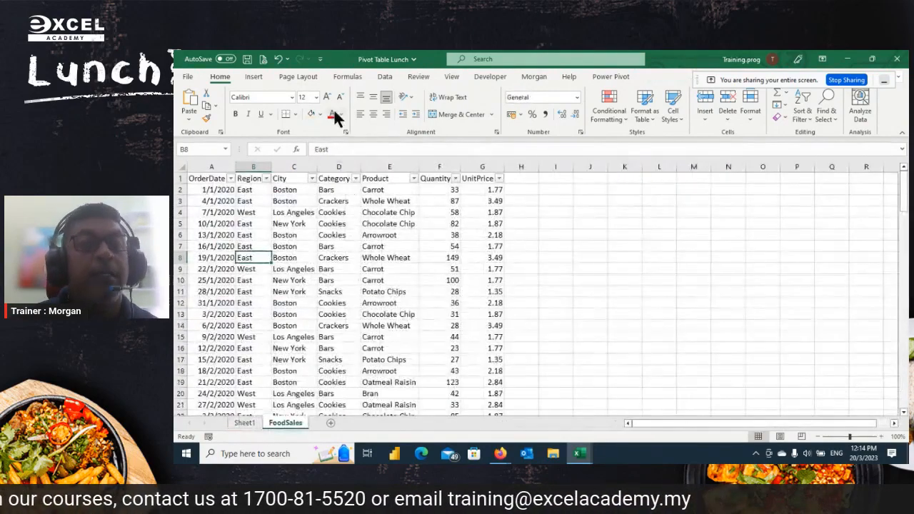
{"action": "left_click", "coordinate": [258, 76]}
{"action": "left_click", "coordinate": [195, 100]}
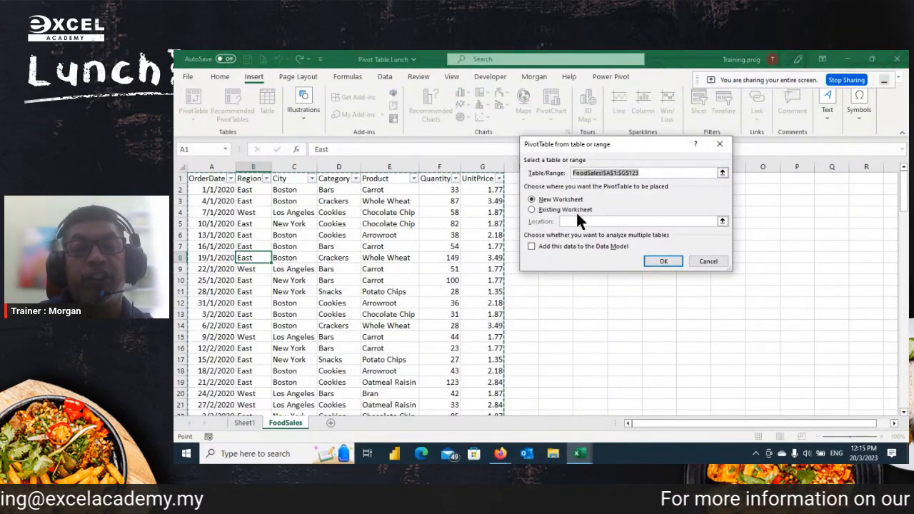
{"action": "left_click", "coordinate": [531, 209]}
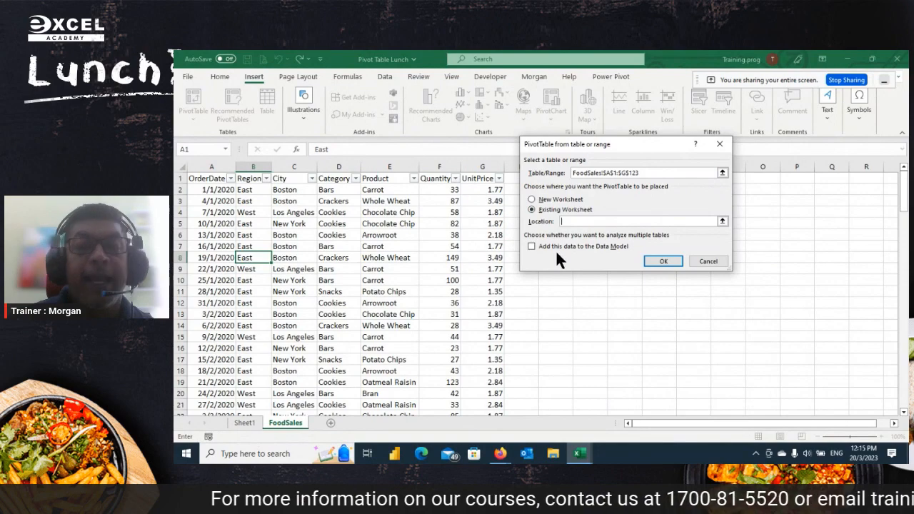
{"action": "left_click", "coordinate": [569, 221]}
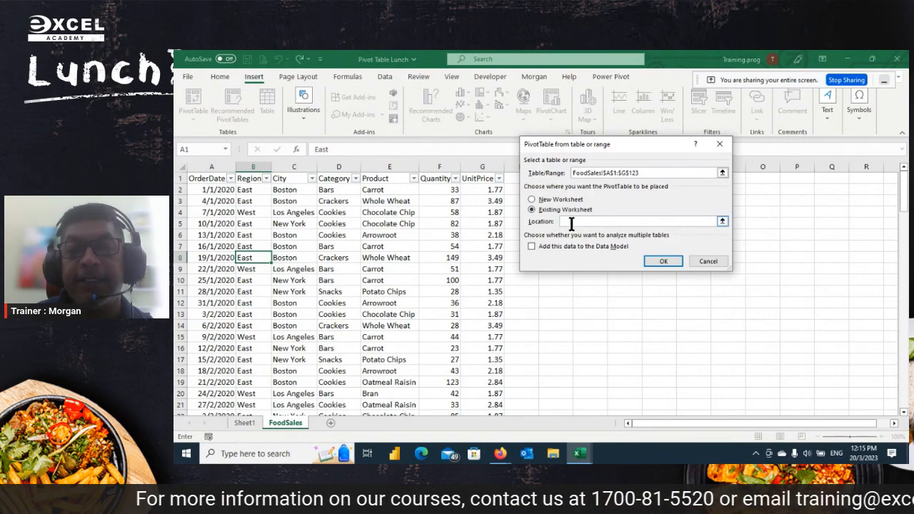
{"action": "left_click", "coordinate": [244, 423]}
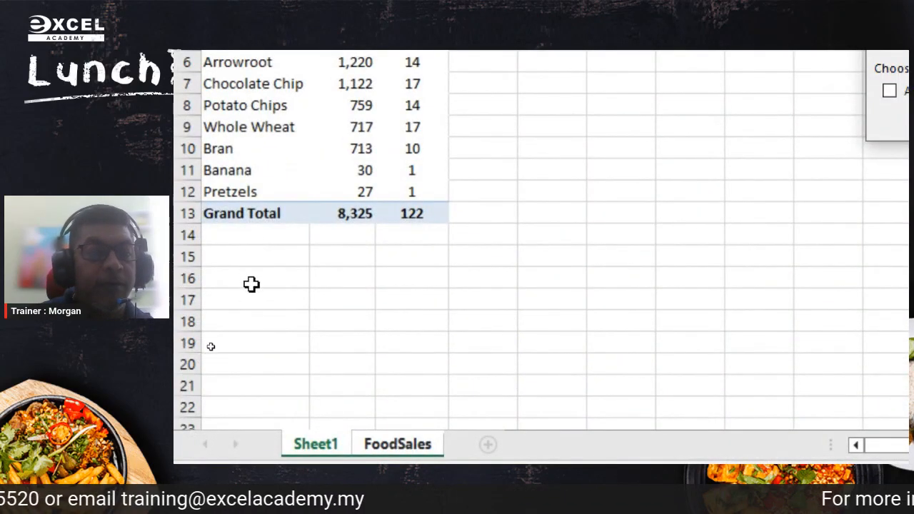
{"action": "left_click", "coordinate": [245, 322]}
{"action": "key", "text": "ctrl+c"}
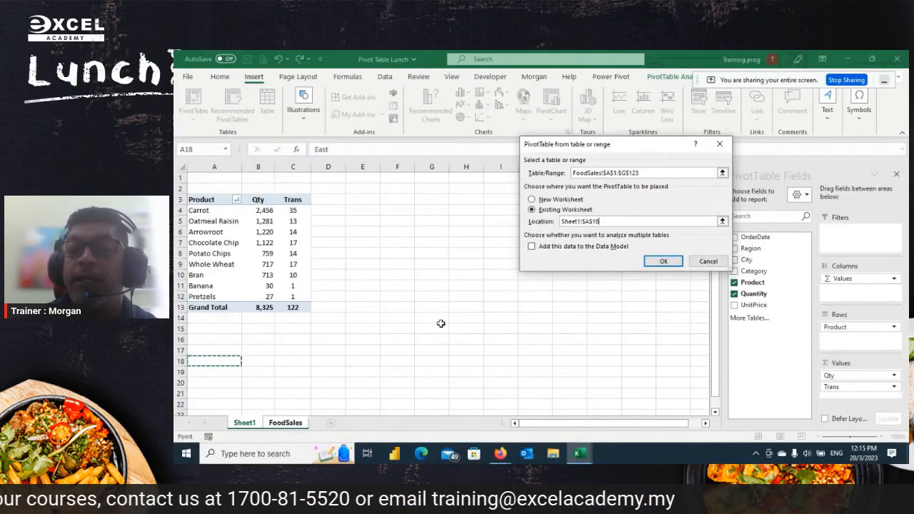
{"action": "left_click", "coordinate": [651, 259]}
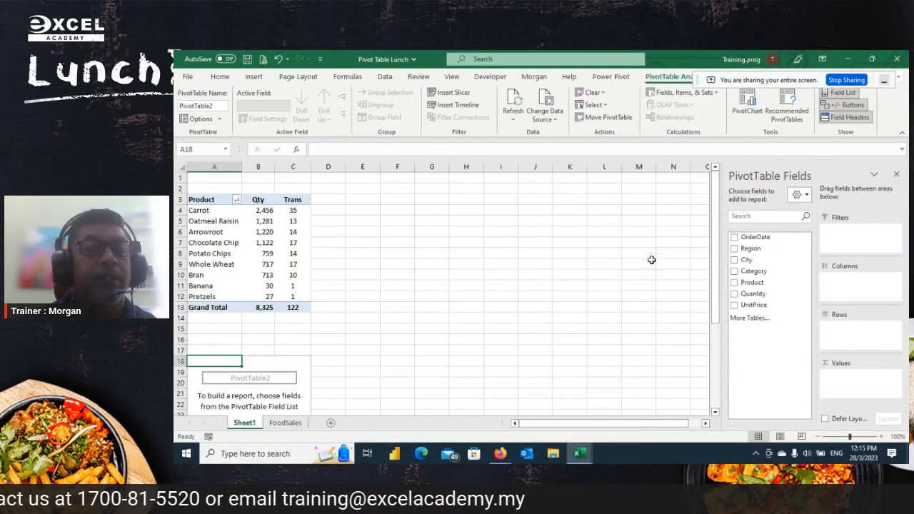
Add Category to the rows and Quantity to the values of the new PivotTable
{"action": "scroll", "coordinate": [241, 347], "scroll_direction": "down", "scroll_amount": 2}
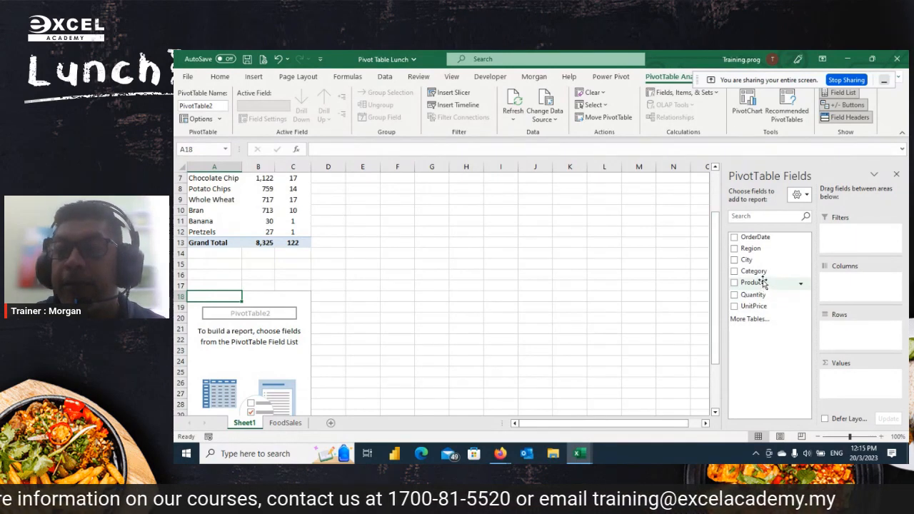
{"action": "left_click_drag", "start_coordinate": [754, 272], "coordinate": [848, 330]}
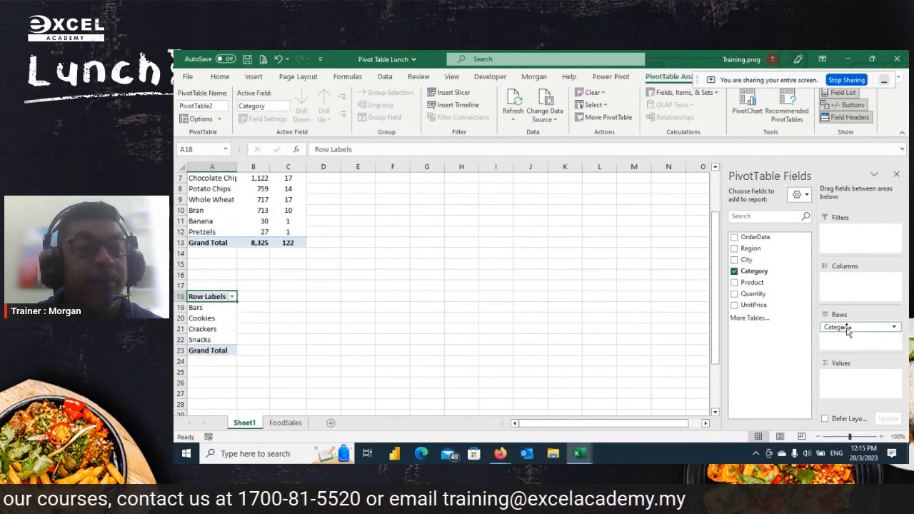
{"action": "left_click_drag", "start_coordinate": [755, 294], "coordinate": [842, 378]}
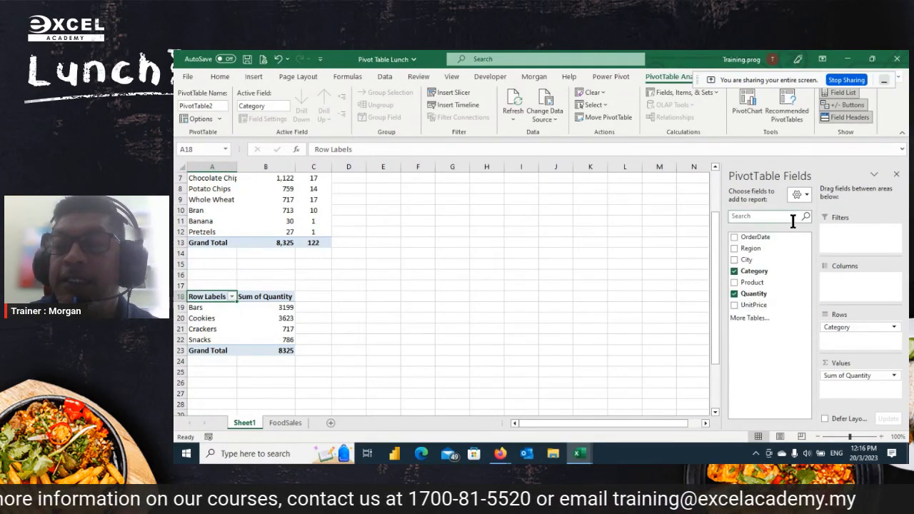
Add OrderDate to the columns of the category PivotTable so quantities are broken down by month
{"action": "left_click", "coordinate": [765, 241]}
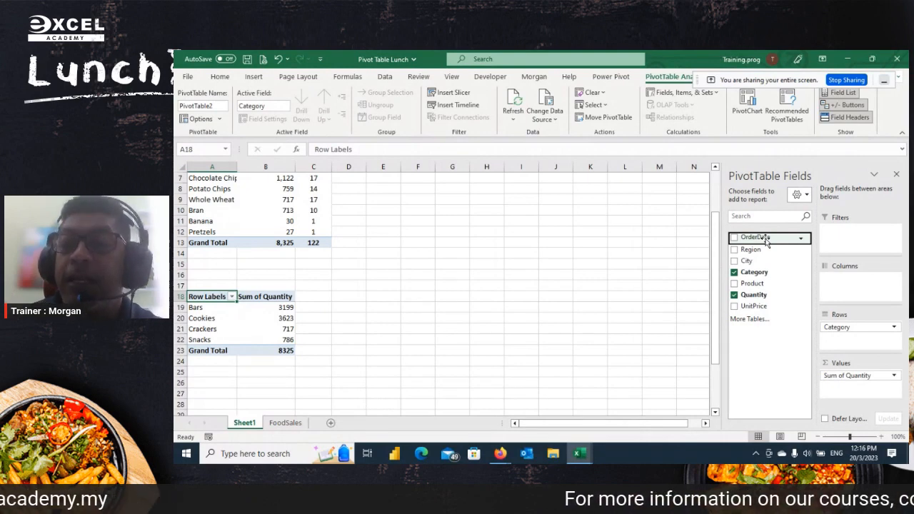
{"action": "left_click_drag", "start_coordinate": [766, 243], "coordinate": [849, 284]}
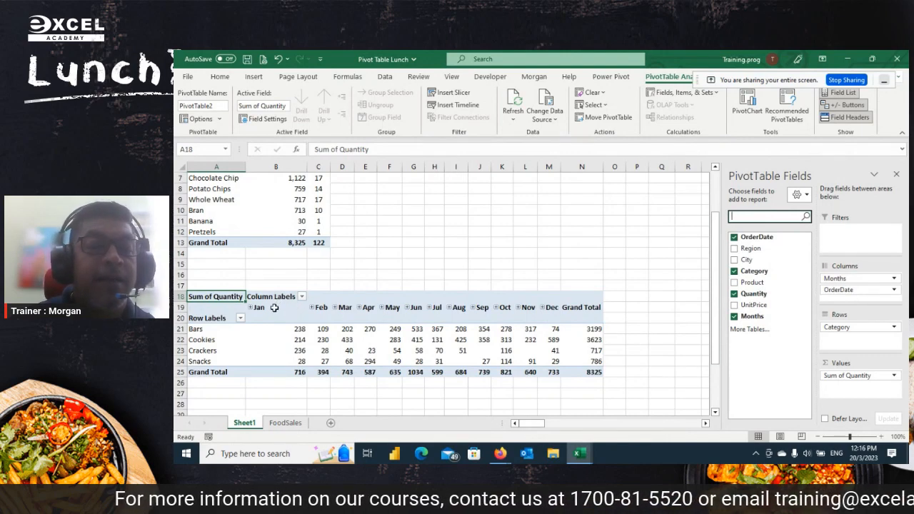
{"action": "left_click_drag", "start_coordinate": [275, 307], "coordinate": [552, 308]}
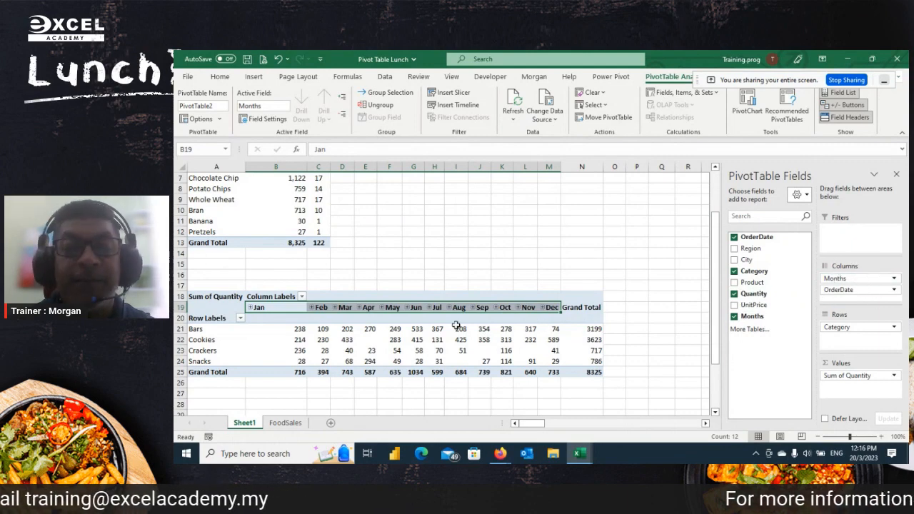
{"action": "left_click", "coordinate": [428, 307]}
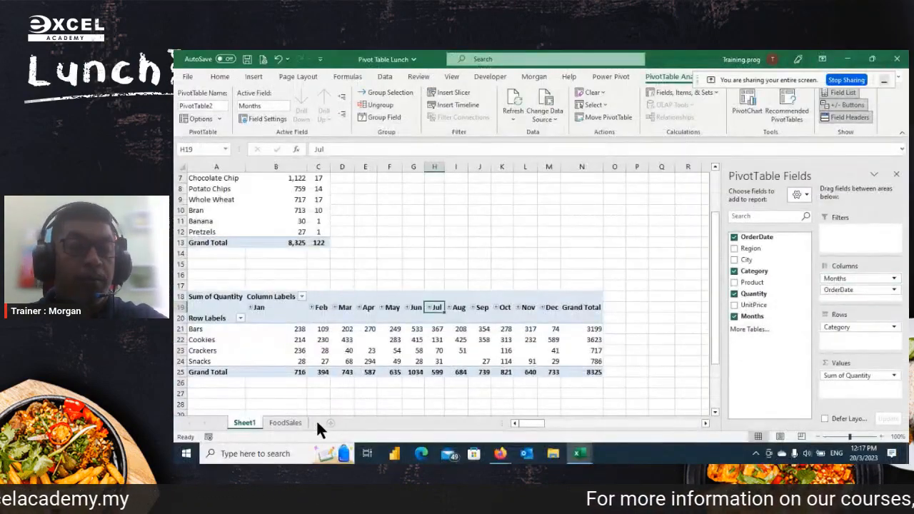
Check the OrderDate column in the FoodSales sheet and the years covered by its filter list
{"action": "left_click", "coordinate": [295, 422]}
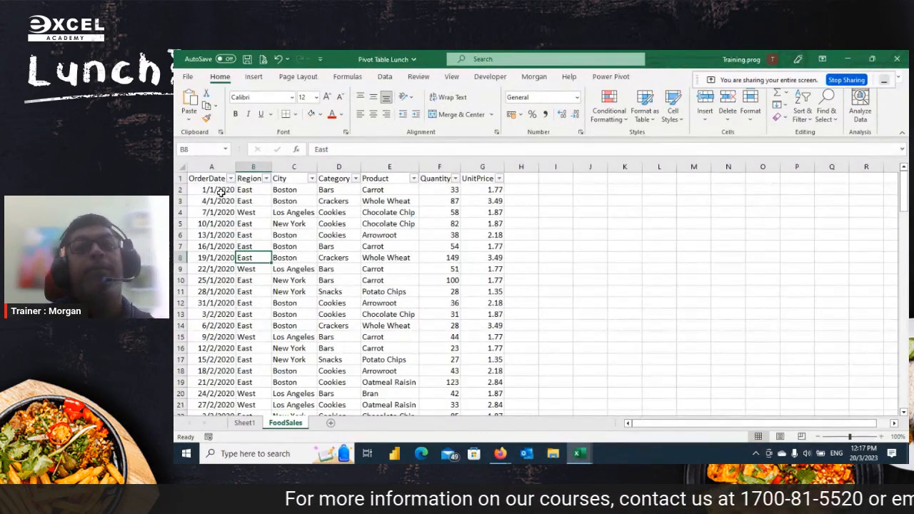
{"action": "left_click", "coordinate": [222, 190]}
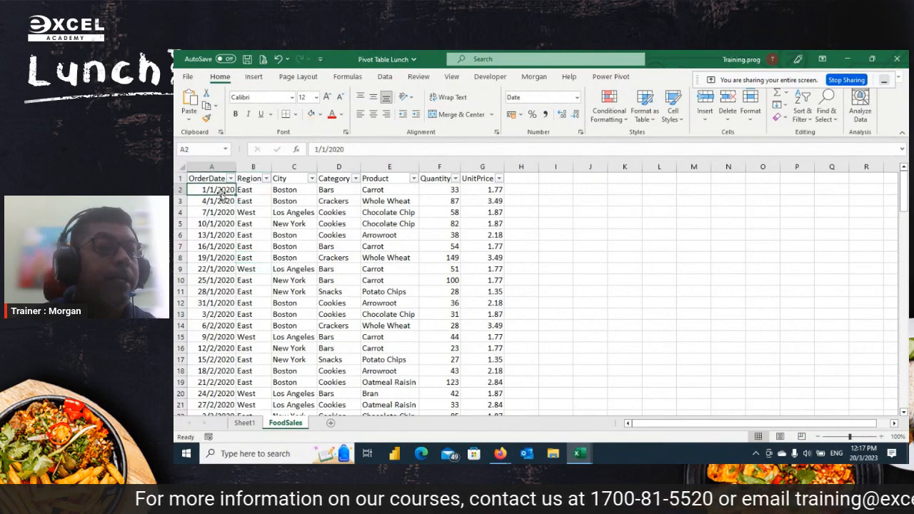
{"action": "scroll", "coordinate": [221, 200], "scroll_direction": "down", "scroll_amount": 5}
{"action": "scroll", "coordinate": [221, 196], "scroll_direction": "up", "scroll_amount": 5}
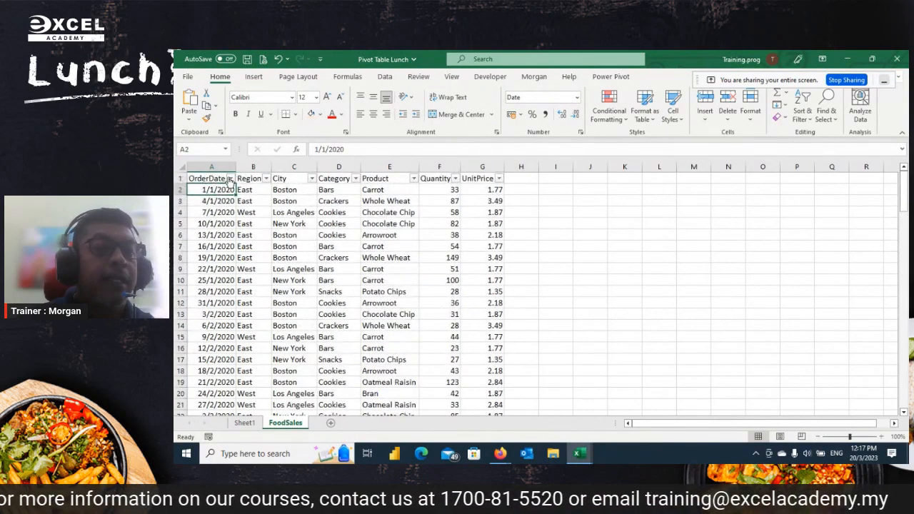
{"action": "left_click", "coordinate": [230, 178]}
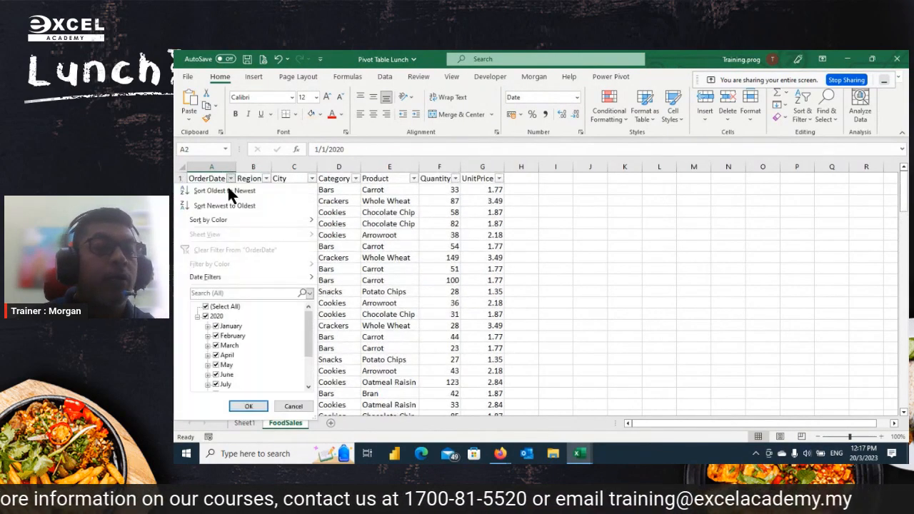
{"action": "left_click", "coordinate": [198, 316]}
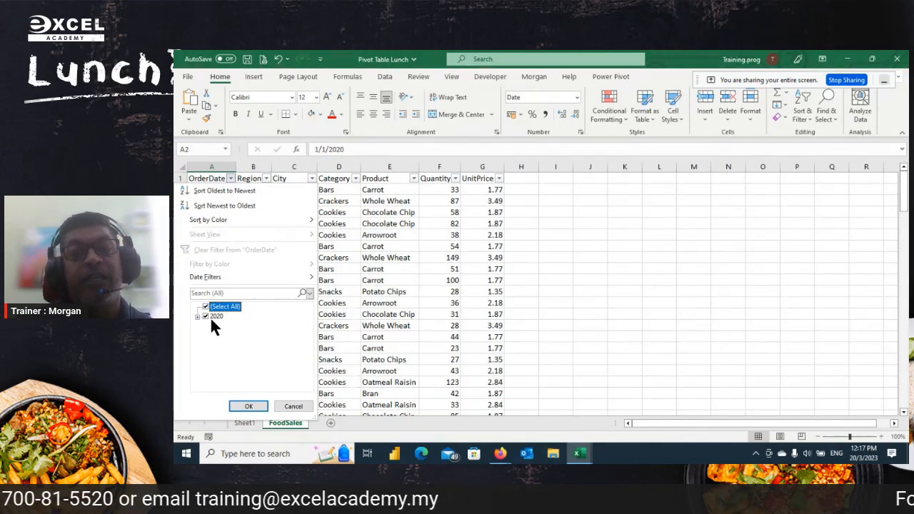
{"action": "key", "text": "Escape"}
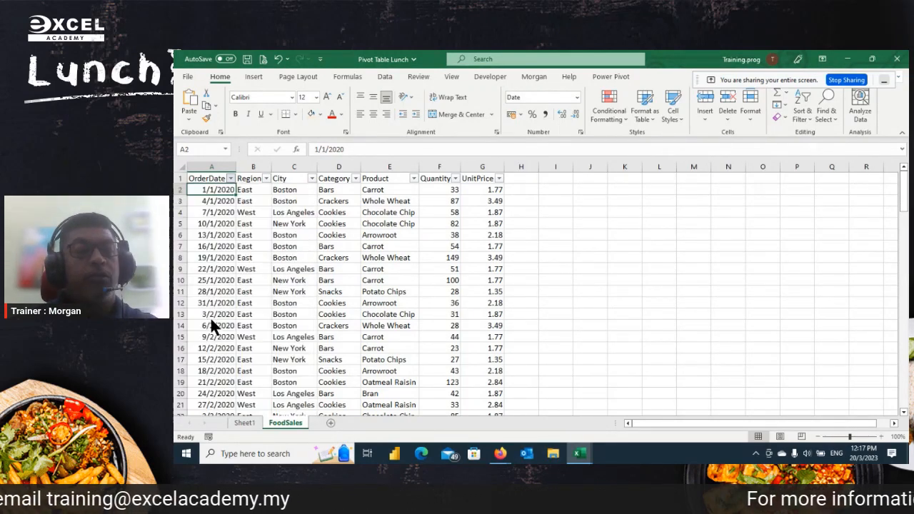
Return to Sheet1 and expand, then collapse, the daily dates under Jan and Feb in the category PivotTable
{"action": "left_click", "coordinate": [246, 420]}
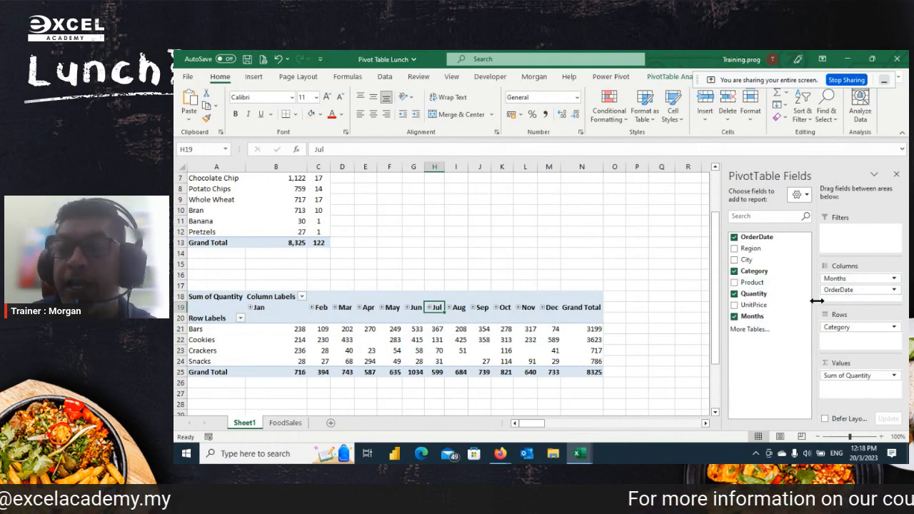
{"action": "left_click", "coordinate": [250, 307]}
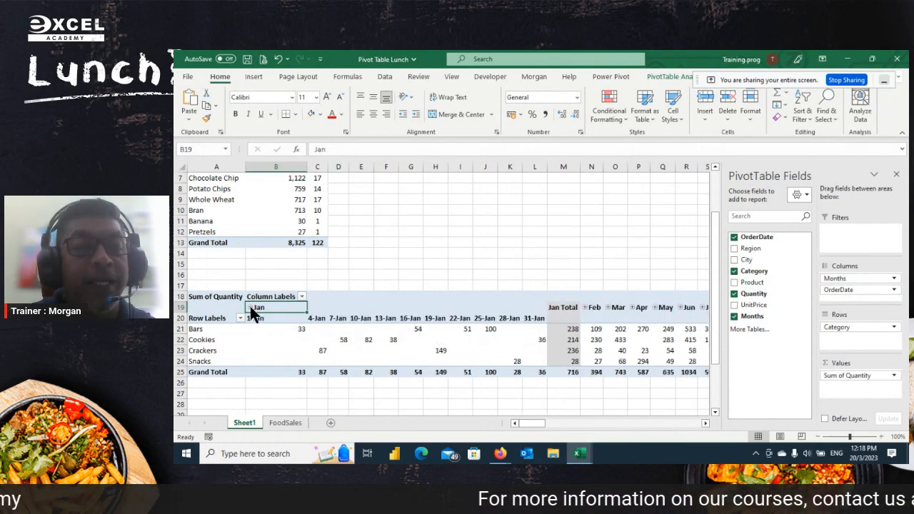
{"action": "left_click", "coordinate": [250, 306]}
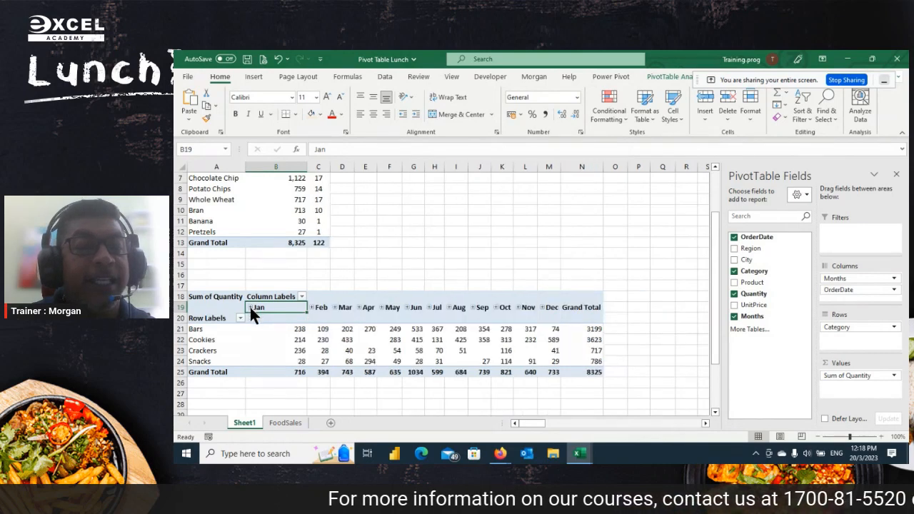
{"action": "left_click_drag", "start_coordinate": [312, 167], "coordinate": [303, 167]}
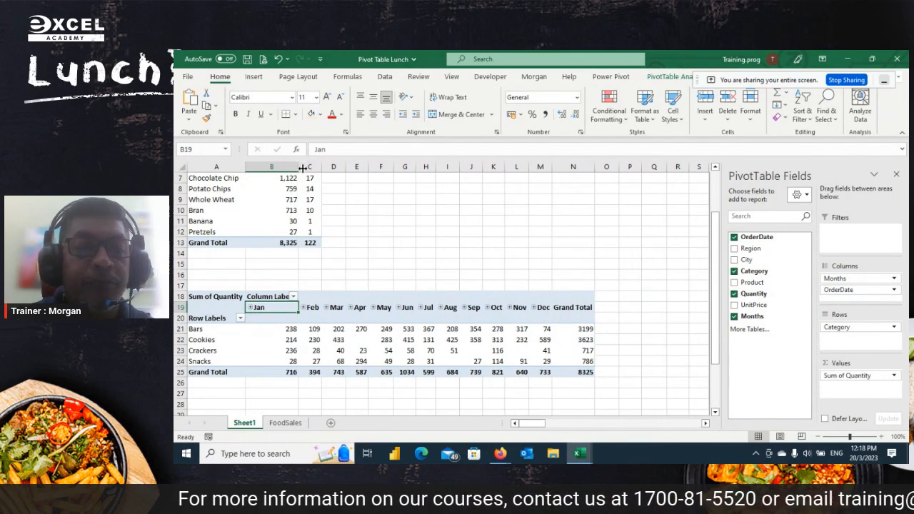
{"action": "left_click", "coordinate": [302, 307]}
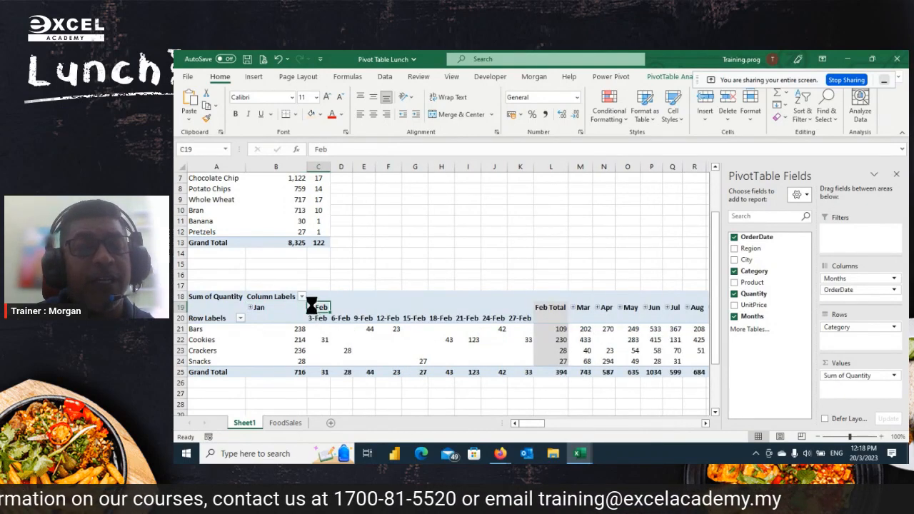
{"action": "left_click", "coordinate": [311, 307]}
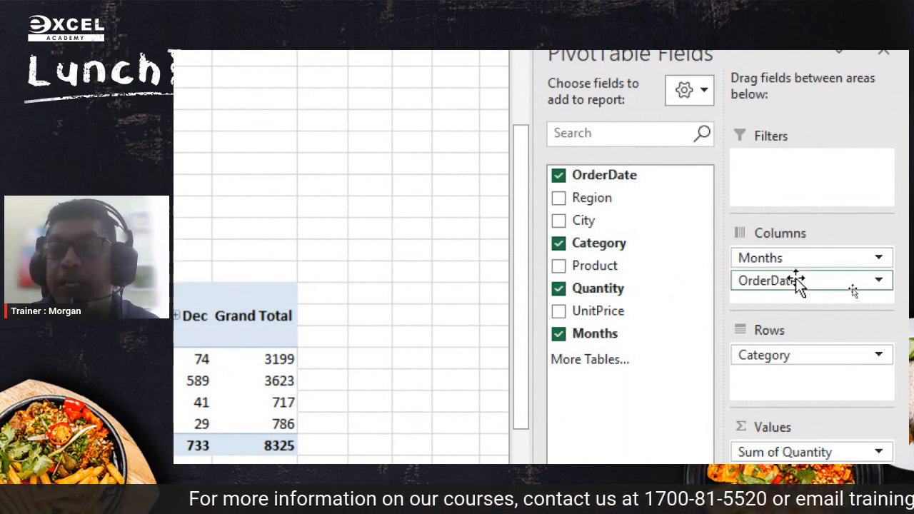
Remove OrderDate from the PivotTable columns, keeping only Months, and narrow column B
{"action": "left_click_drag", "start_coordinate": [800, 281], "coordinate": [628, 277]}
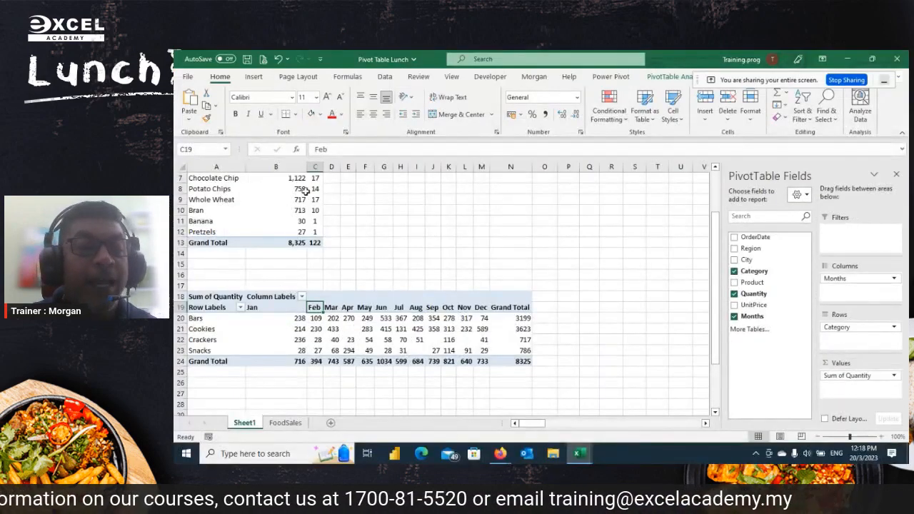
{"action": "left_click_drag", "start_coordinate": [308, 169], "coordinate": [296, 169]}
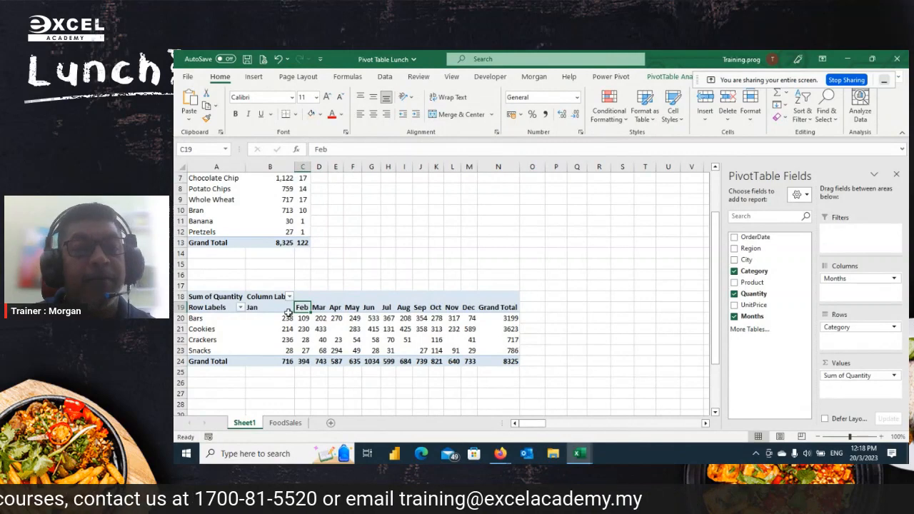
Examine the category PivotTable's monthly quantities, Grand Total column, month headings and category labels
{"action": "left_click_drag", "start_coordinate": [285, 318], "coordinate": [468, 357]}
{"action": "left_click", "coordinate": [387, 340]}
{"action": "scroll", "coordinate": [595, 297], "scroll_direction": "down", "scroll_amount": 2}
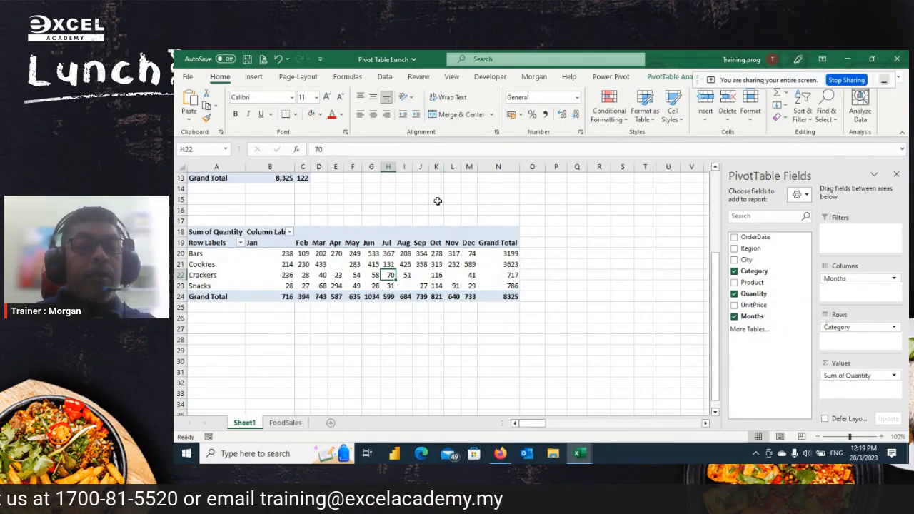
{"action": "left_click_drag", "start_coordinate": [286, 255], "coordinate": [468, 296]}
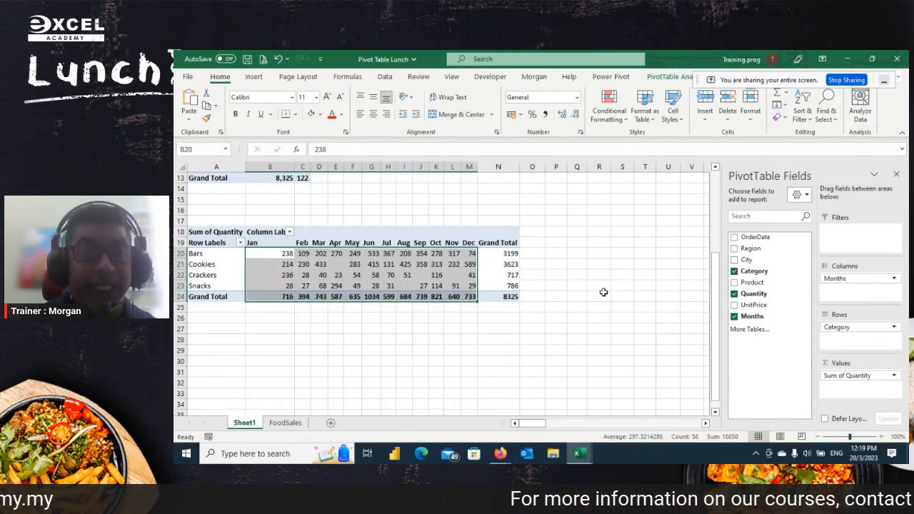
{"action": "key", "text": "Right"}
{"action": "key", "text": "Right"}
{"action": "key", "text": "Right"}
{"action": "key", "text": "Right"}
{"action": "key", "text": "Right"}
{"action": "key", "text": "Right"}
{"action": "key", "text": "Right"}
{"action": "key", "text": "Right"}
{"action": "key", "text": "Right"}
{"action": "key", "text": "Right"}
{"action": "key", "text": "Right"}
{"action": "key", "text": "Right"}
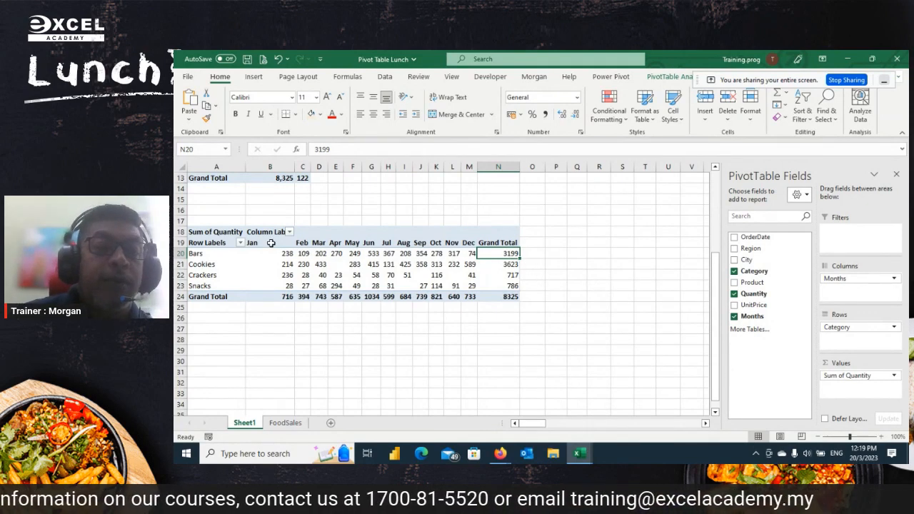
{"action": "left_click_drag", "start_coordinate": [270, 244], "coordinate": [504, 244]}
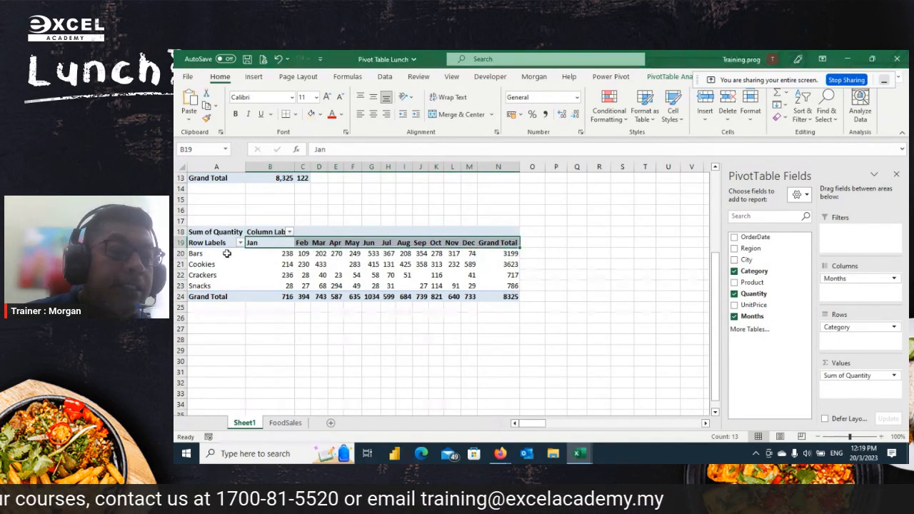
{"action": "left_click_drag", "start_coordinate": [221, 253], "coordinate": [218, 384]}
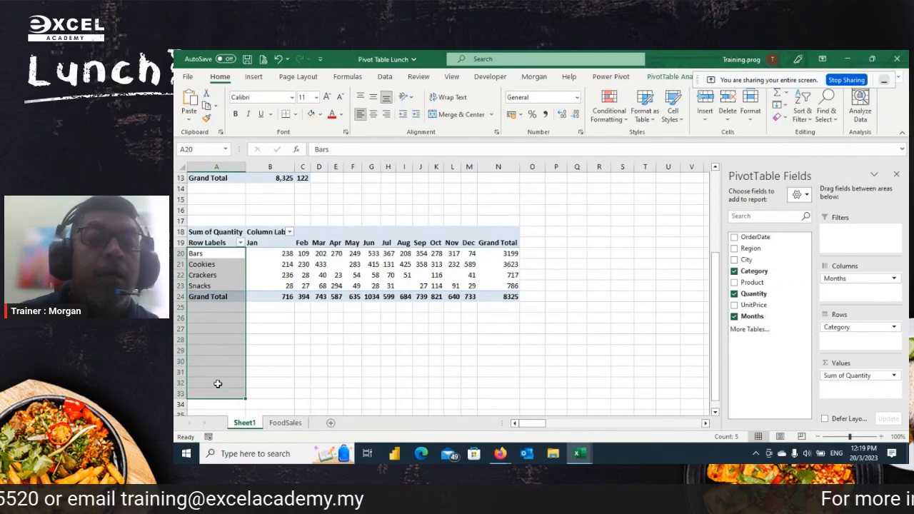
{"action": "left_click", "coordinate": [322, 256]}
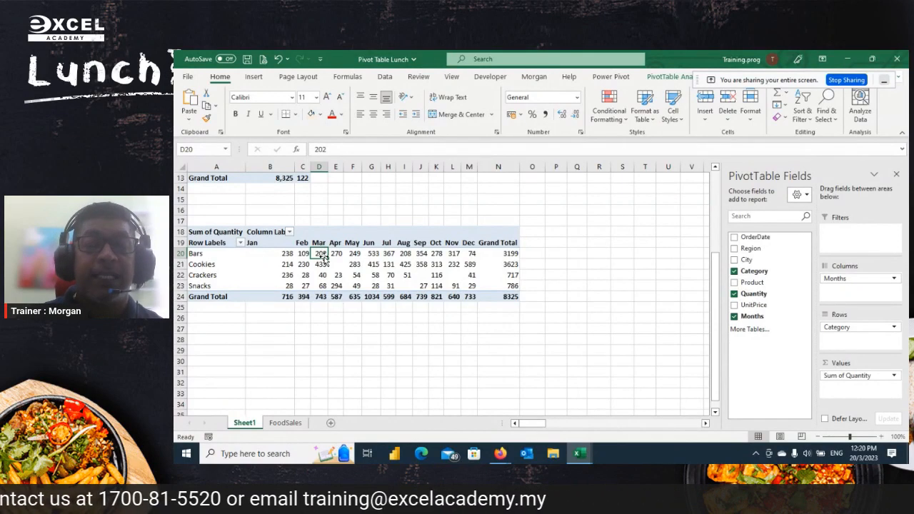
Examine the Show Values As percentage options for the category PivotTable's quantities, along with its overall Grand Total
{"action": "right_click", "coordinate": [316, 254]}
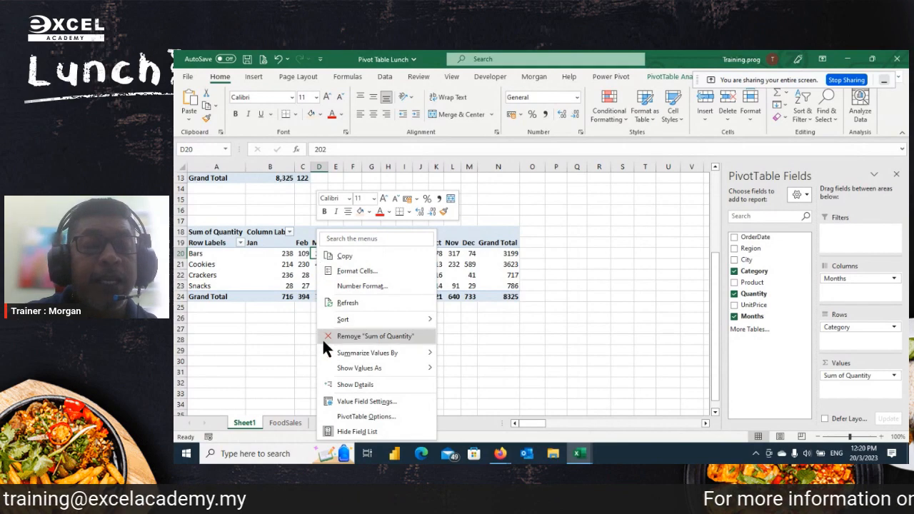
{"action": "mouse_move", "coordinate": [361, 366]}
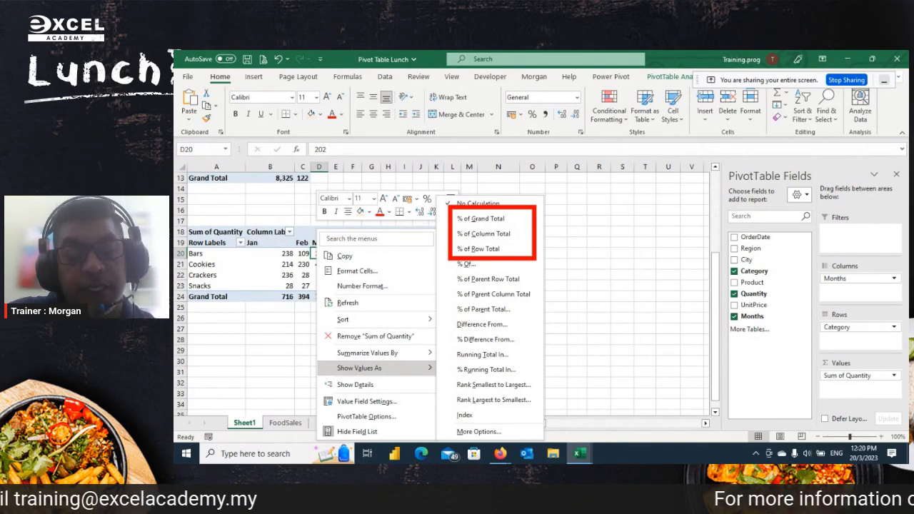
{"action": "key", "text": "Escape"}
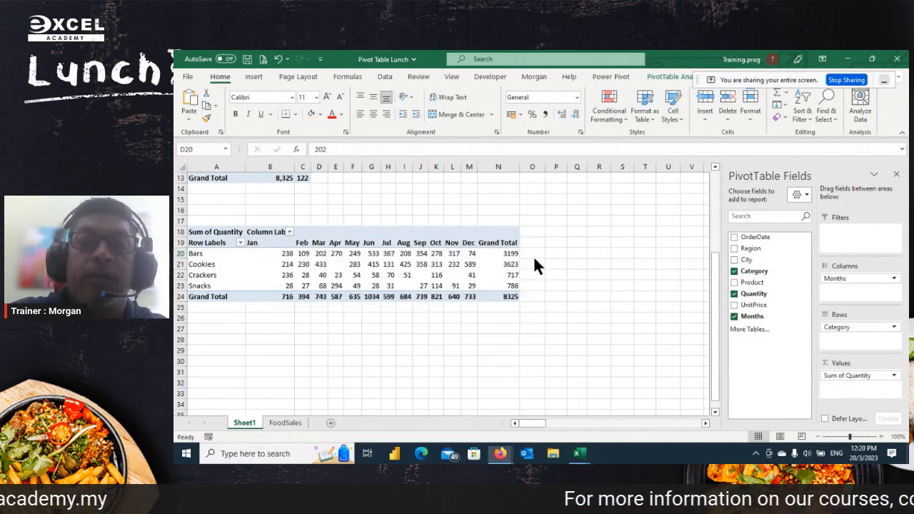
{"action": "key", "text": "ctrl+2"}
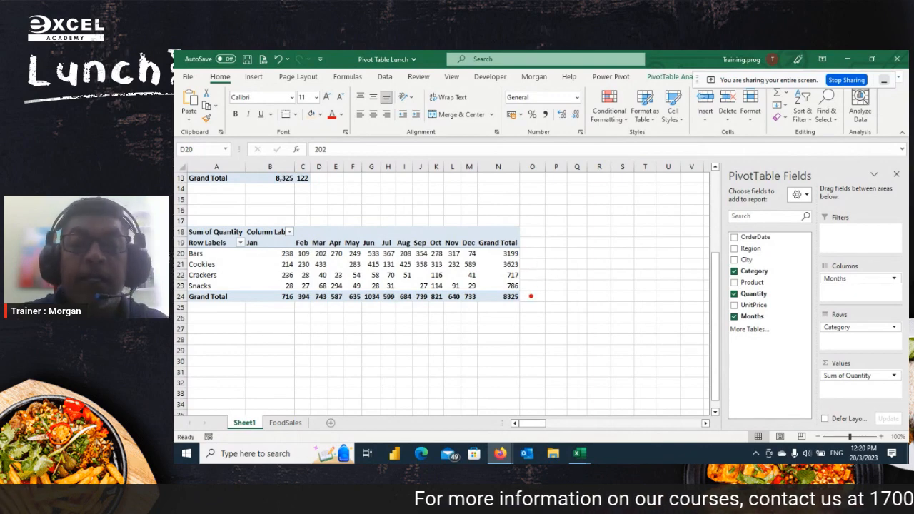
{"action": "left_click_drag", "start_coordinate": [522, 298], "coordinate": [563, 280]}
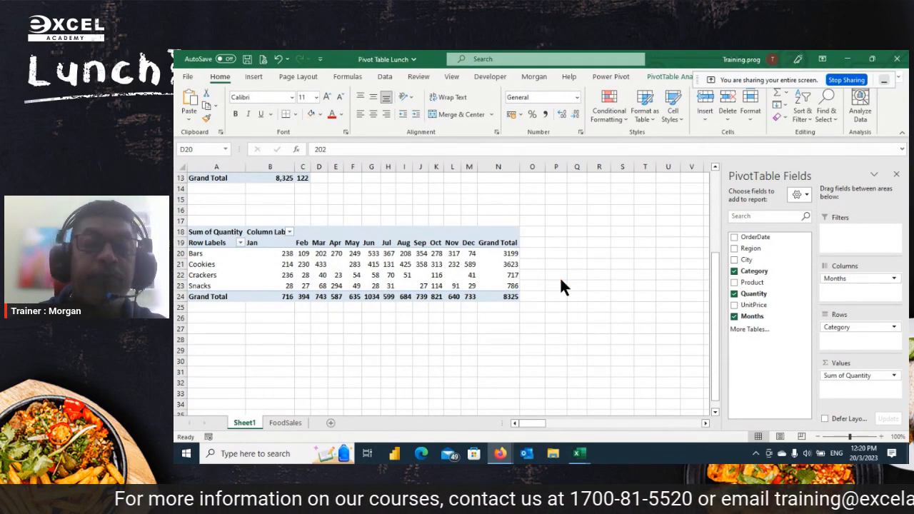
Show the category PivotTable's Sum of Quantity values as % of Grand Total and check the overall total cell
{"action": "left_click", "coordinate": [470, 264]}
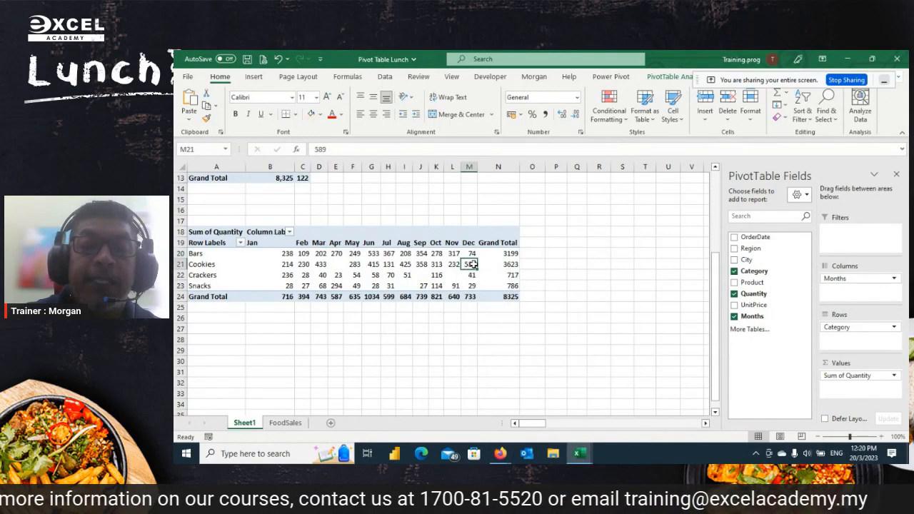
{"action": "right_click", "coordinate": [471, 266]}
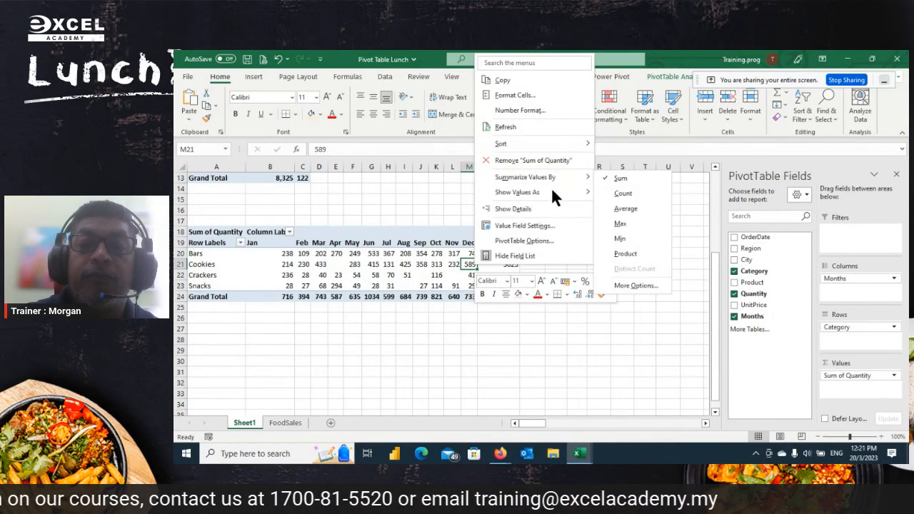
{"action": "mouse_move", "coordinate": [553, 191]}
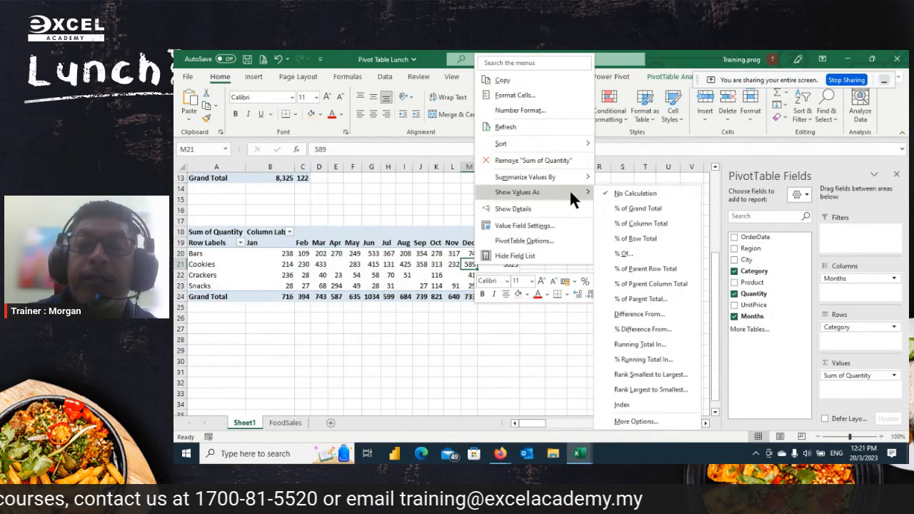
{"action": "left_click", "coordinate": [625, 206]}
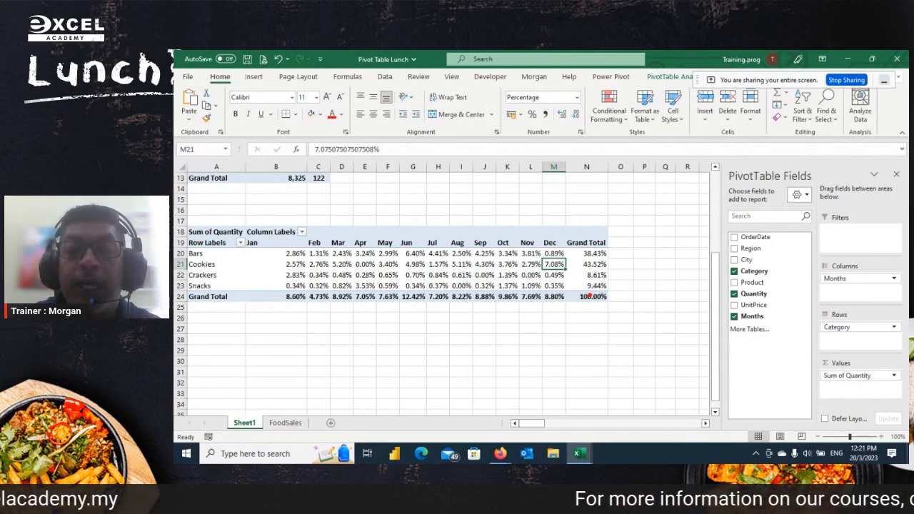
{"action": "mouse_move", "coordinate": [573, 287]}
{"action": "left_mouse_down"}
{"action": "mouse_move", "coordinate": [594, 309]}
{"action": "mouse_move", "coordinate": [627, 307]}
{"action": "mouse_move", "coordinate": [615, 307]}
{"action": "left_mouse_up"}
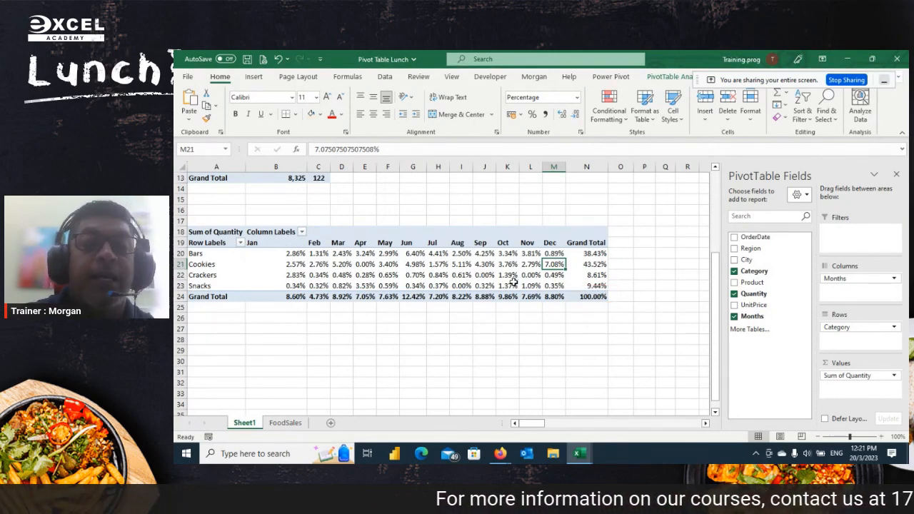
Show the category PivotTable's Sum of Quantity values as % of Row Total
{"action": "right_click", "coordinate": [521, 255]}
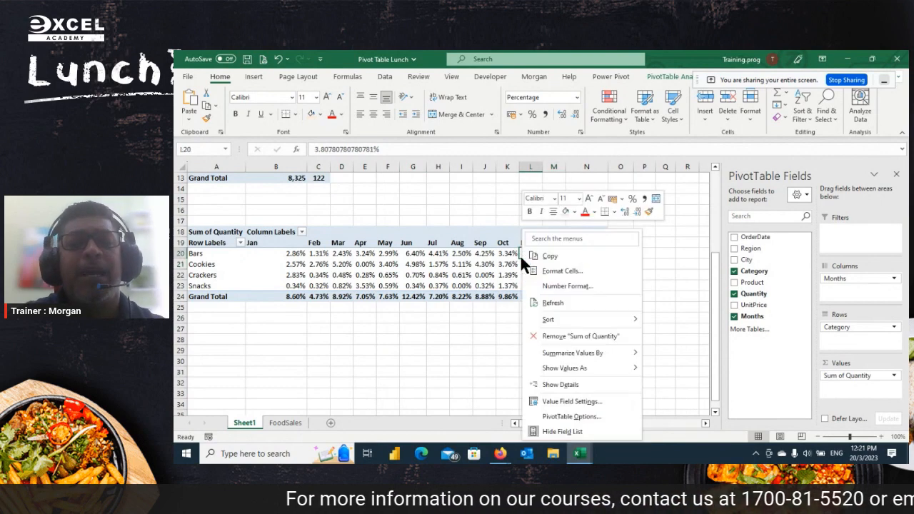
{"action": "left_click", "coordinate": [248, 262]}
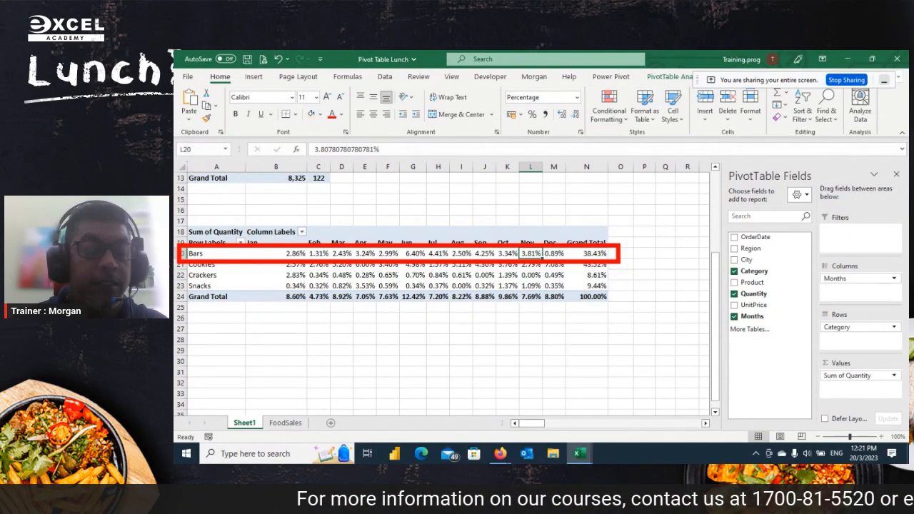
{"action": "right_click", "coordinate": [409, 255]}
{"action": "mouse_move", "coordinate": [491, 367]}
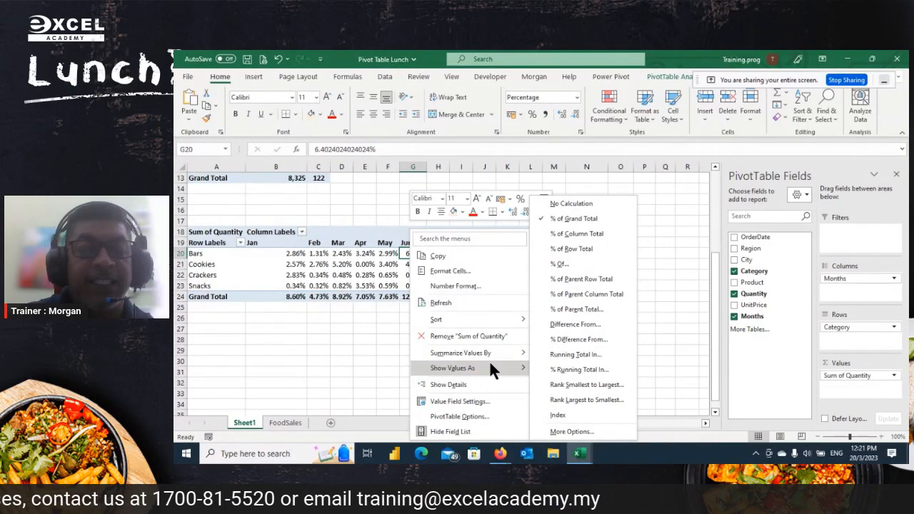
{"action": "left_click", "coordinate": [583, 250]}
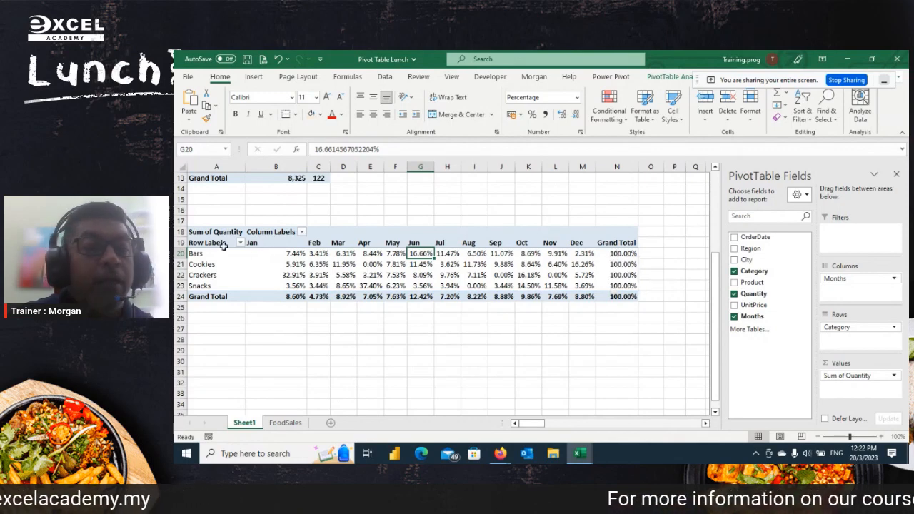
Check the Bars row's monthly percentages and narrow column B to fit the Jan values
{"action": "left_click", "coordinate": [192, 252]}
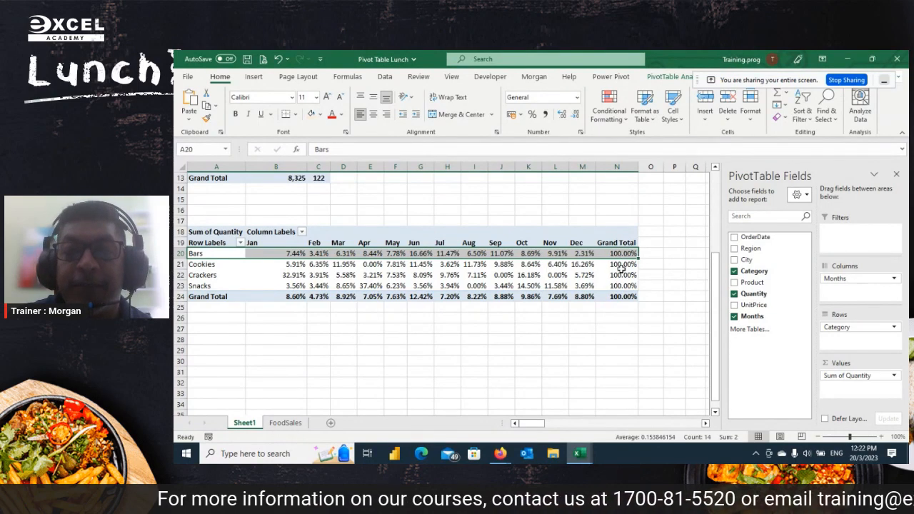
{"action": "left_click_drag", "start_coordinate": [294, 254], "coordinate": [580, 254]}
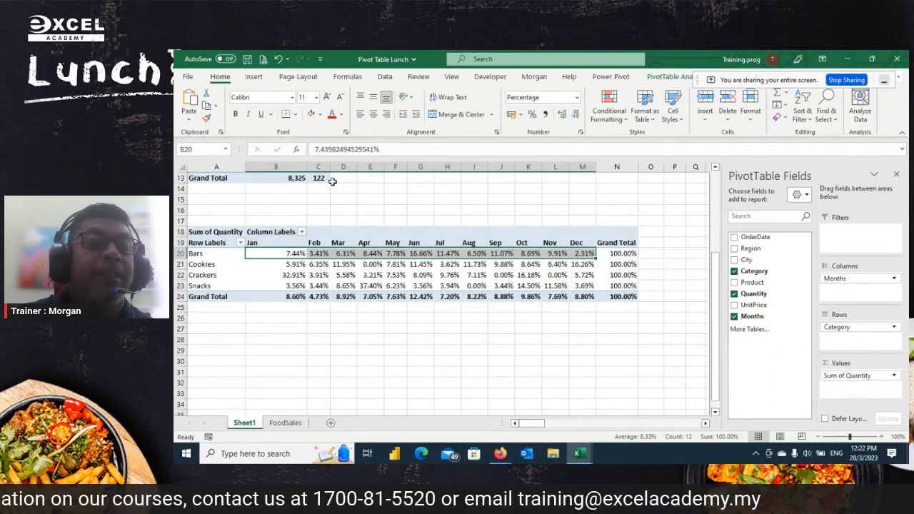
{"action": "left_click_drag", "start_coordinate": [306, 166], "coordinate": [280, 167]}
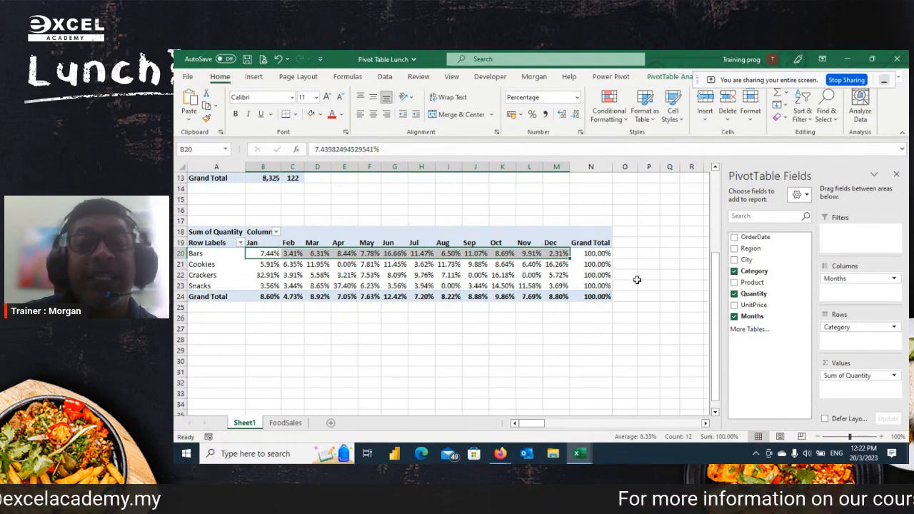
{"action": "left_click_drag", "start_coordinate": [280, 167], "coordinate": [277, 167]}
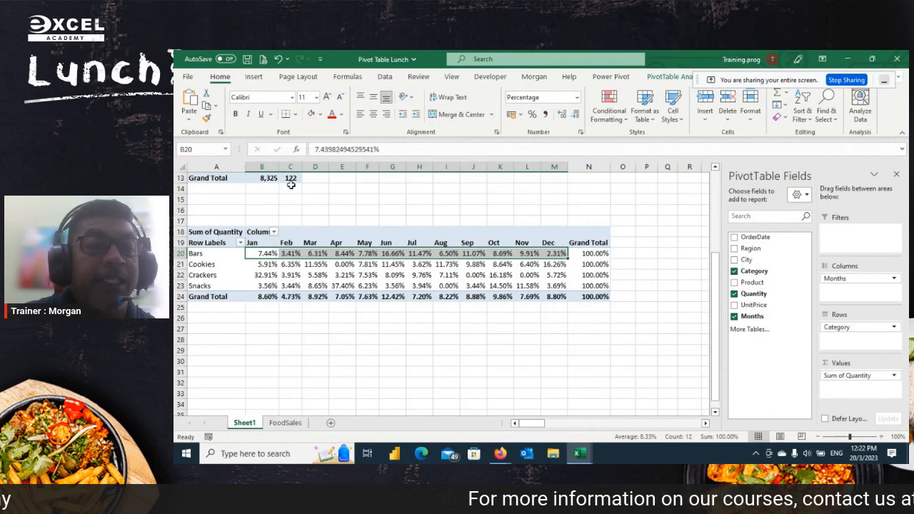
Apply orange gradient data bars to the Bars row's Jan to Dec percentages
{"action": "left_click", "coordinate": [611, 115]}
{"action": "mouse_move", "coordinate": [626, 192]}
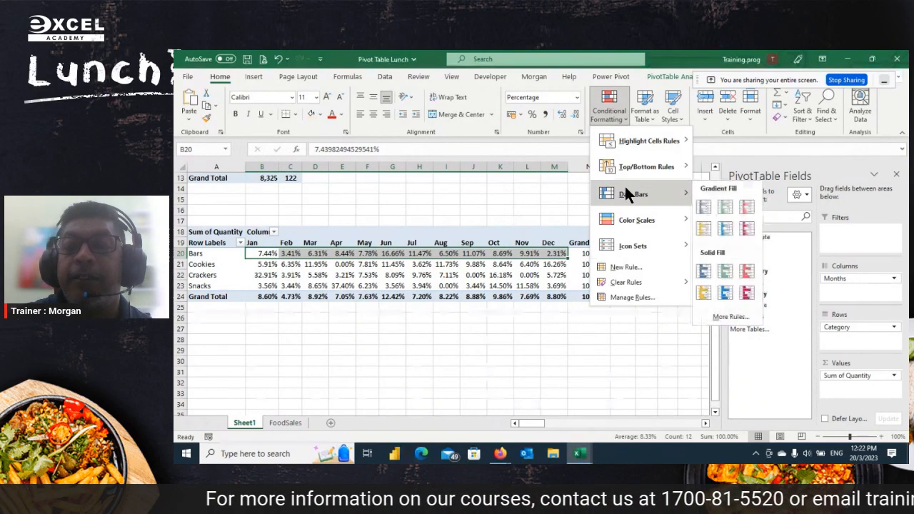
{"action": "left_click", "coordinate": [698, 226]}
{"action": "left_click", "coordinate": [646, 264]}
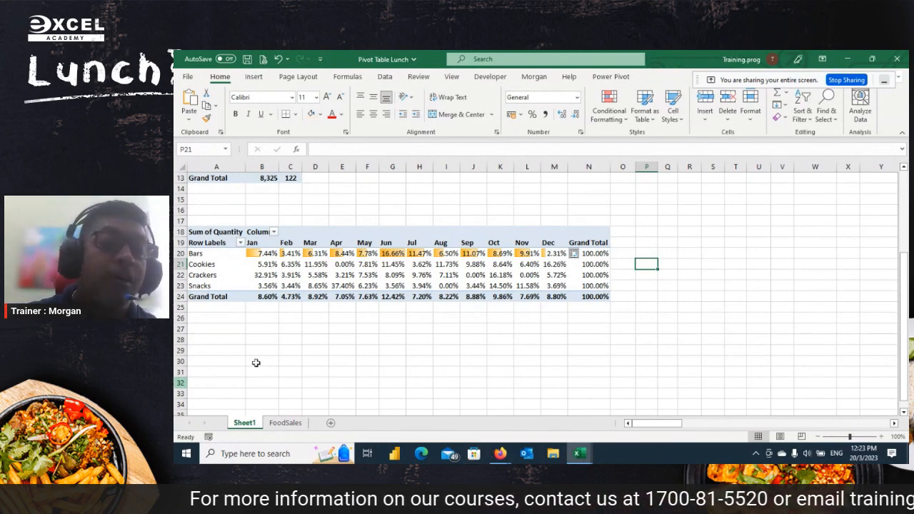
Apply blue gradient data bars to the Cookies row's Jan to Dec percentages
{"action": "left_click_drag", "start_coordinate": [259, 266], "coordinate": [555, 266]}
{"action": "left_click", "coordinate": [605, 104]}
{"action": "mouse_move", "coordinate": [630, 194]}
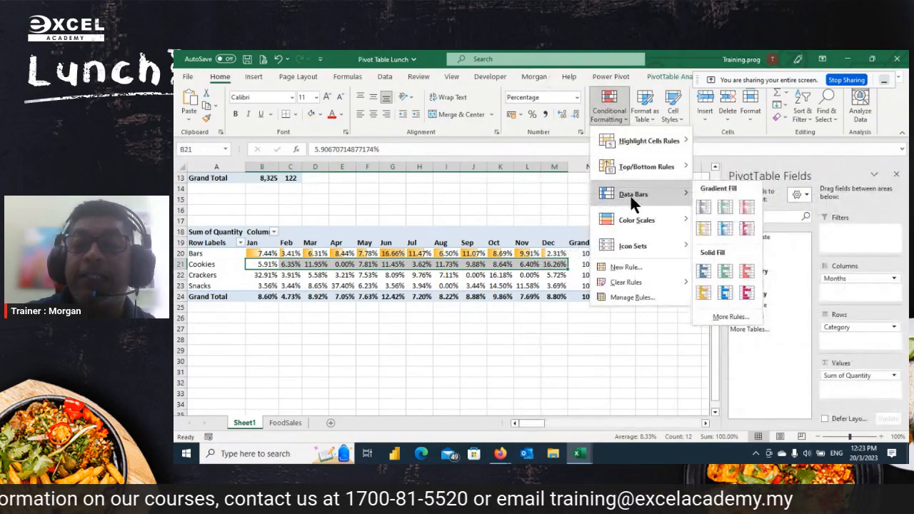
{"action": "left_click", "coordinate": [703, 208]}
{"action": "left_click", "coordinate": [487, 392]}
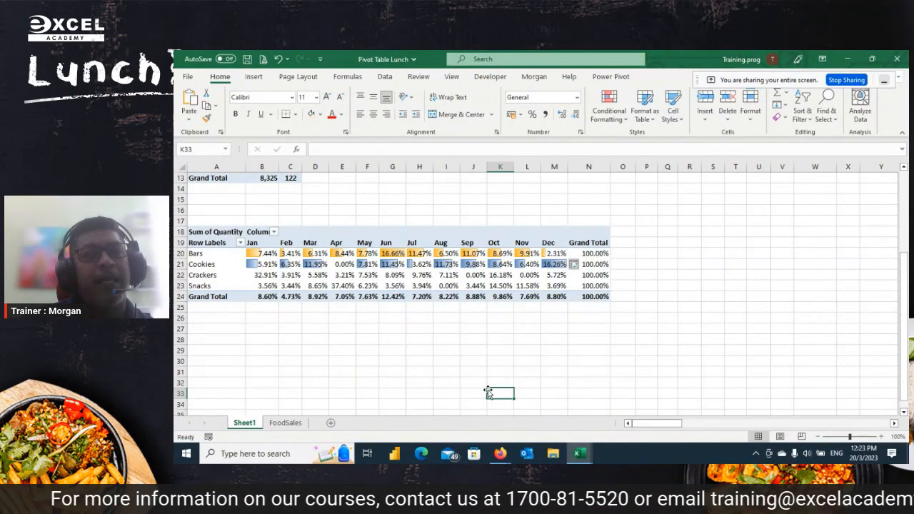
Clear the conditional formatting rules from the entire sheet
{"action": "left_click", "coordinate": [522, 266]}
{"action": "left_click", "coordinate": [608, 108]}
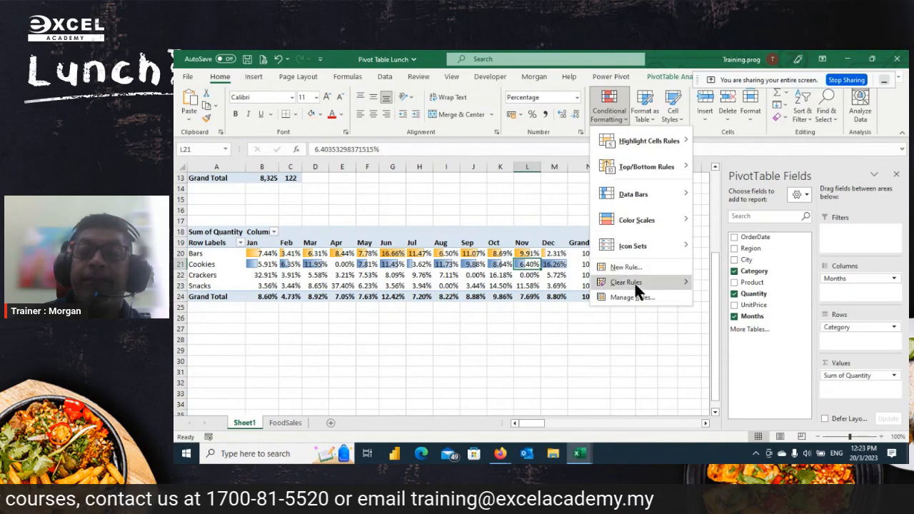
{"action": "mouse_move", "coordinate": [643, 282]}
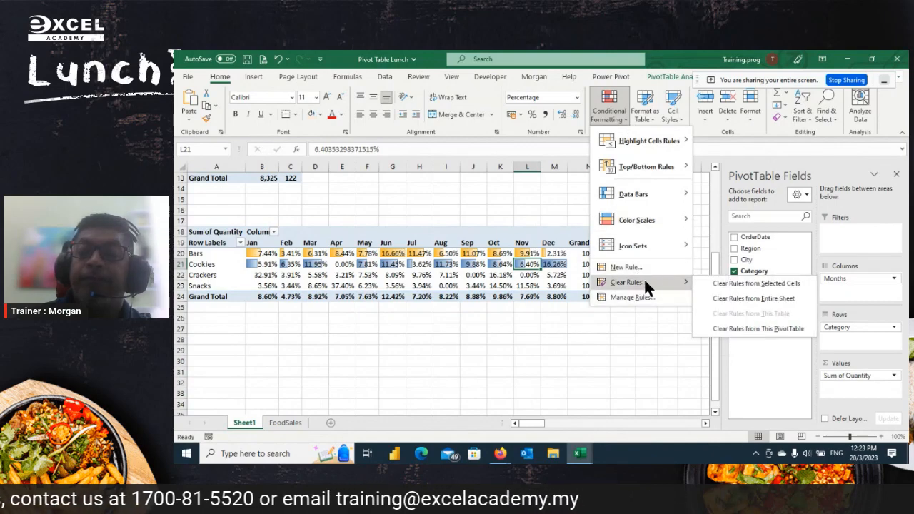
{"action": "left_click", "coordinate": [743, 298]}
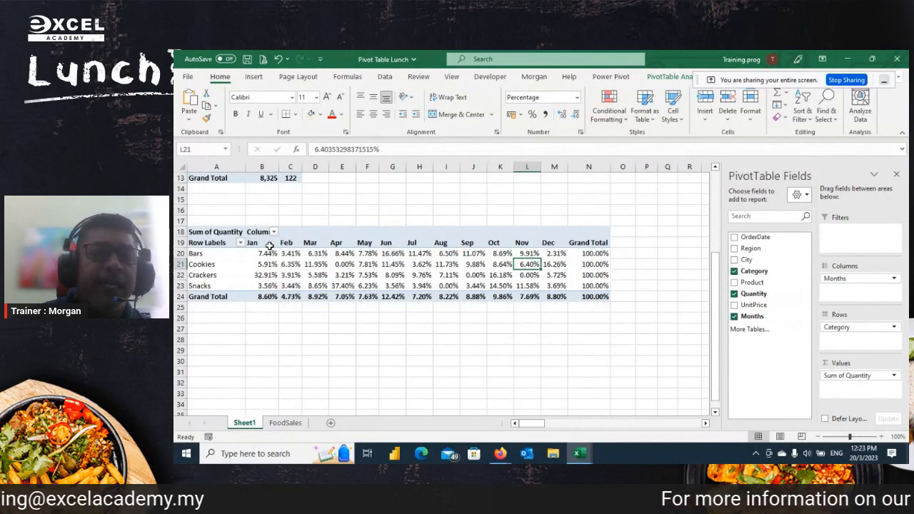
Compare the percentages across the Bars row with those down the Jan and Feb columns
{"action": "left_click_drag", "start_coordinate": [276, 253], "coordinate": [596, 254]}
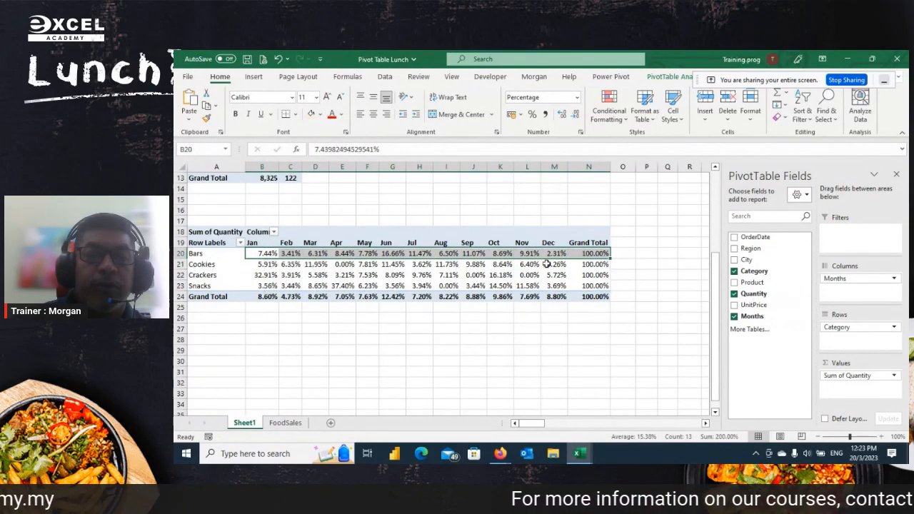
{"action": "left_click_drag", "start_coordinate": [268, 254], "coordinate": [268, 296]}
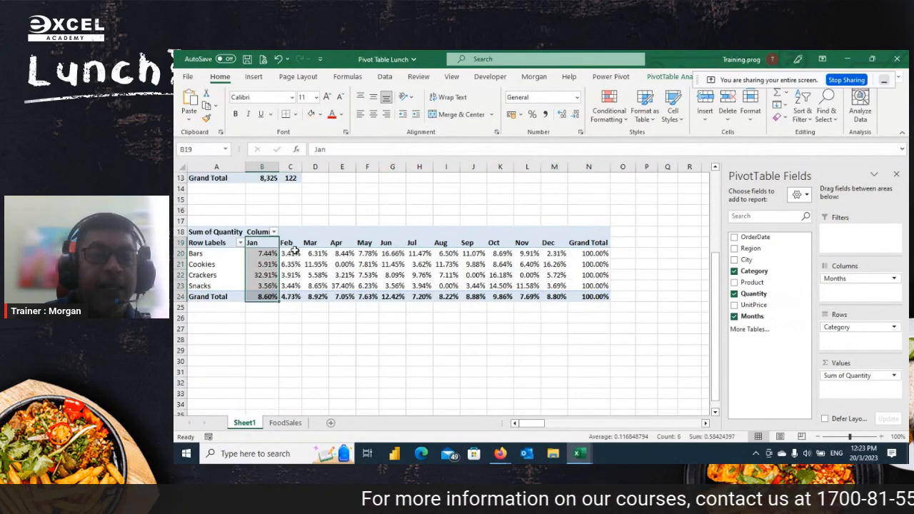
{"action": "left_click_drag", "start_coordinate": [293, 243], "coordinate": [293, 296]}
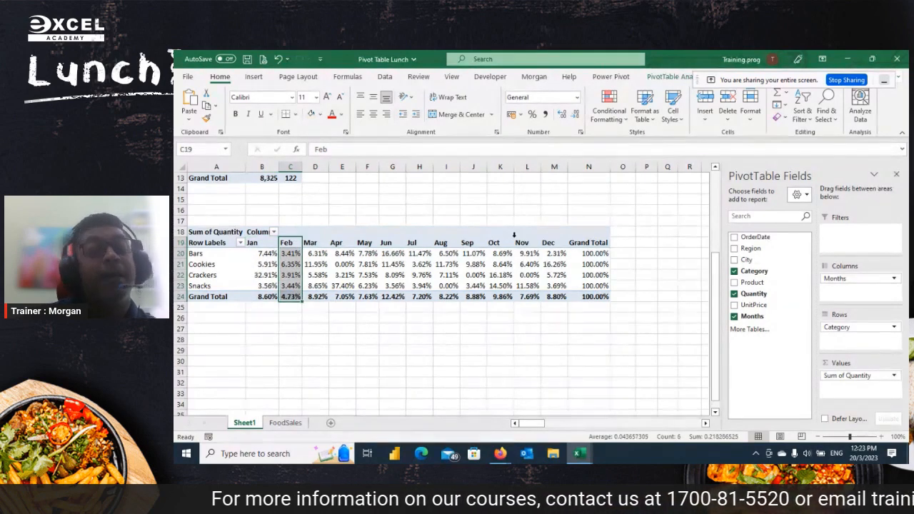
Show the category PivotTable's Sum of Quantity values as % of Column Total
{"action": "left_click", "coordinate": [381, 265]}
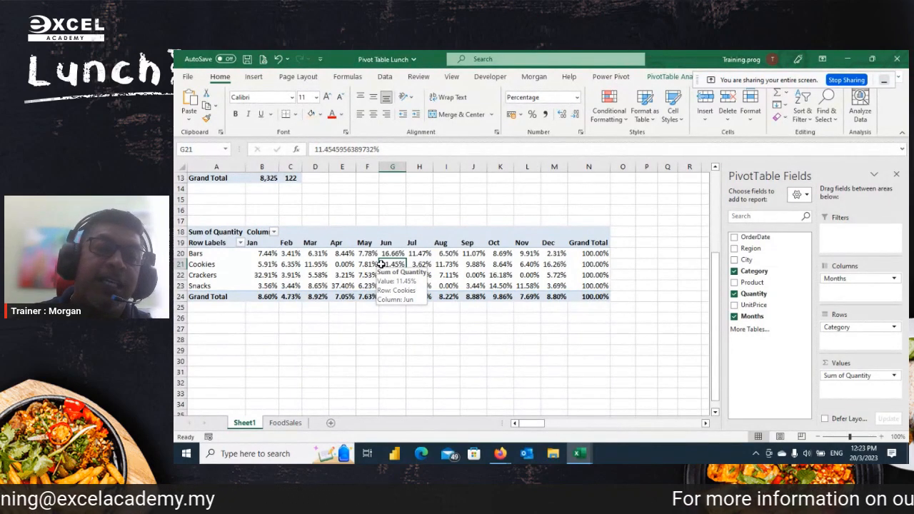
{"action": "right_click", "coordinate": [336, 262]}
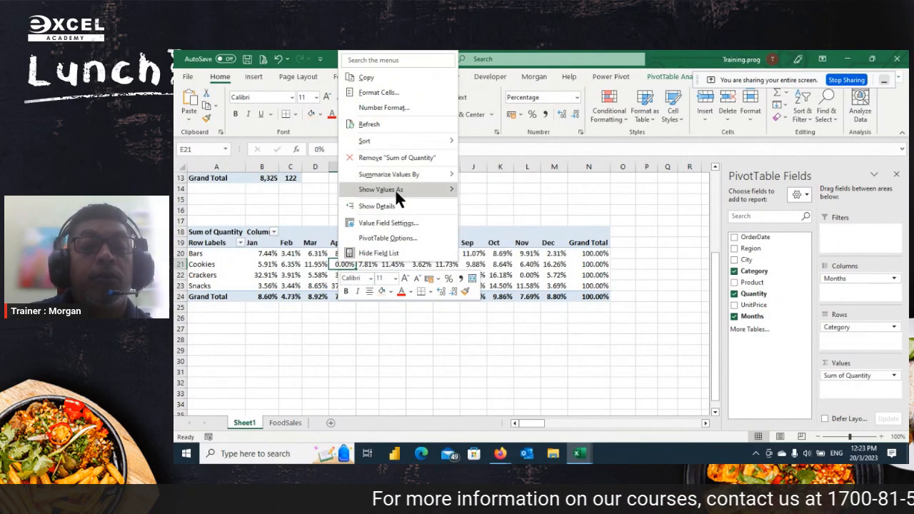
{"action": "mouse_move", "coordinate": [395, 188]}
{"action": "left_click", "coordinate": [519, 221]}
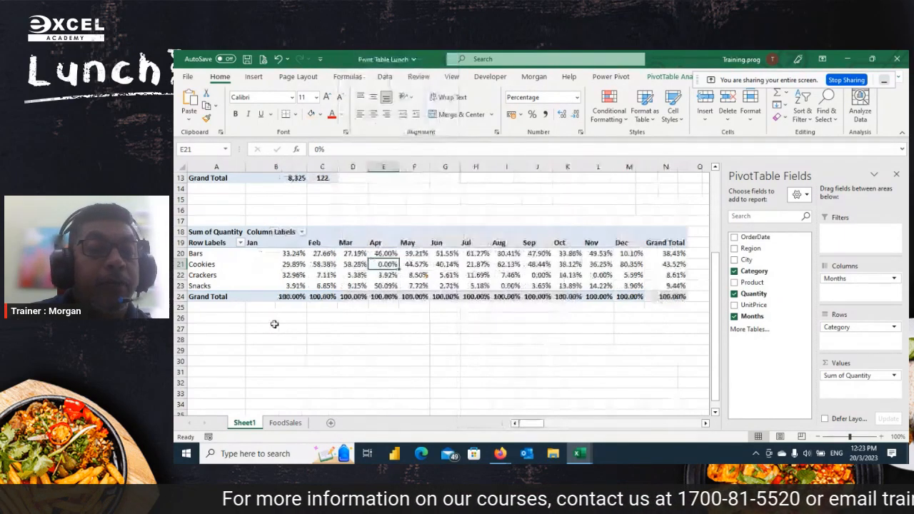
Check the category percentages down the Jan to May columns and narrow column B
{"action": "left_click_drag", "start_coordinate": [300, 244], "coordinate": [292, 298]}
{"action": "left_click", "coordinate": [330, 239]}
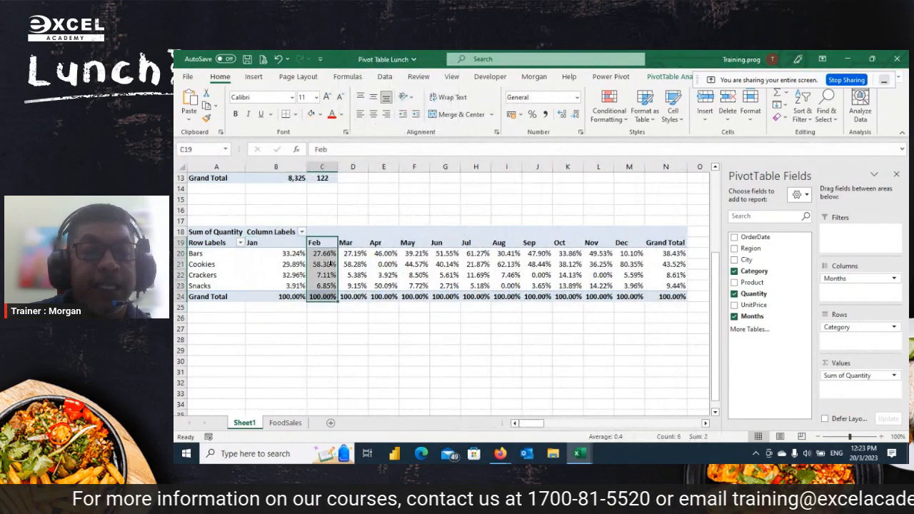
{"action": "left_click_drag", "start_coordinate": [348, 251], "coordinate": [360, 318]}
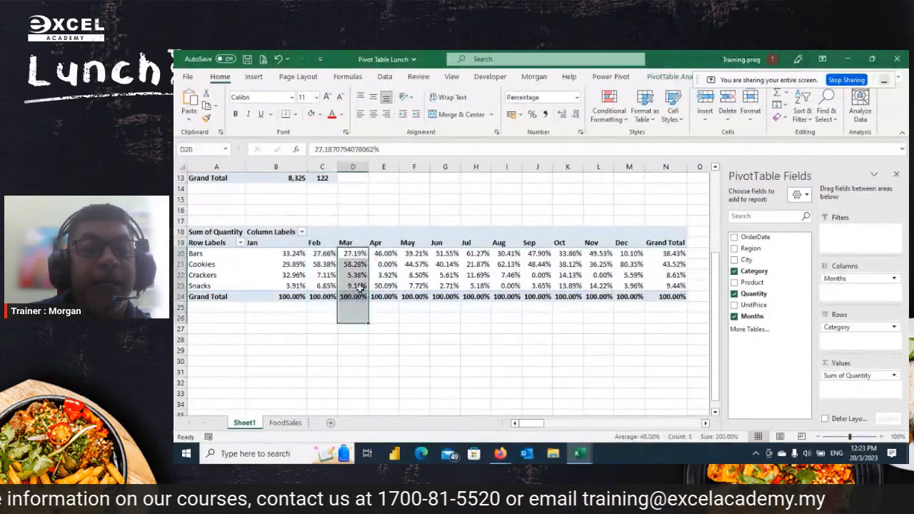
{"action": "left_click_drag", "start_coordinate": [384, 244], "coordinate": [394, 308]}
{"action": "left_click_drag", "start_coordinate": [421, 244], "coordinate": [418, 285]}
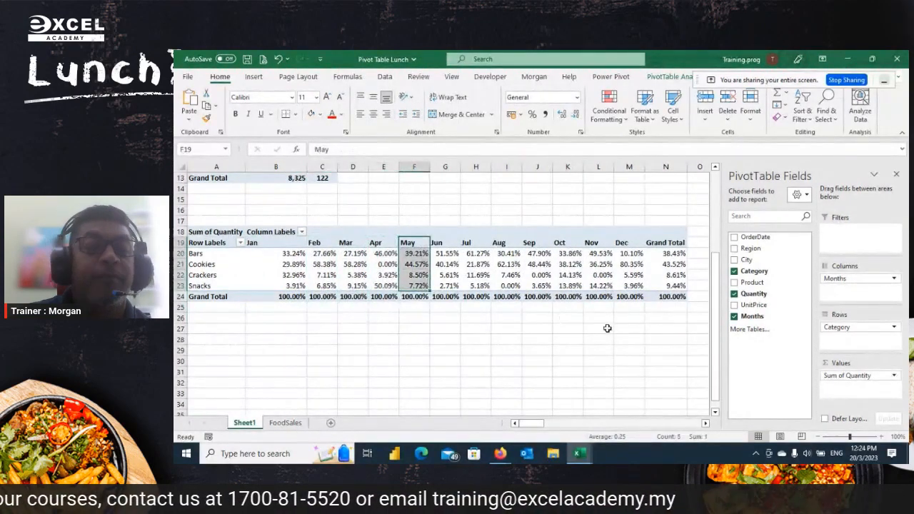
{"action": "left_click_drag", "start_coordinate": [307, 171], "coordinate": [288, 172]}
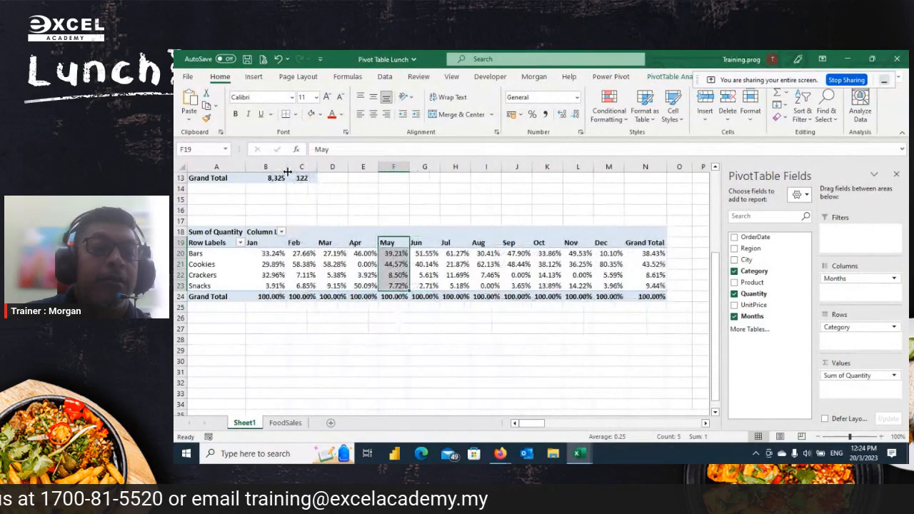
Apply orange gradient-fill data bars to the Jan category percentages in B20:B23
{"action": "left_click", "coordinate": [273, 256]}
{"action": "left_click_drag", "start_coordinate": [274, 271], "coordinate": [274, 285]}
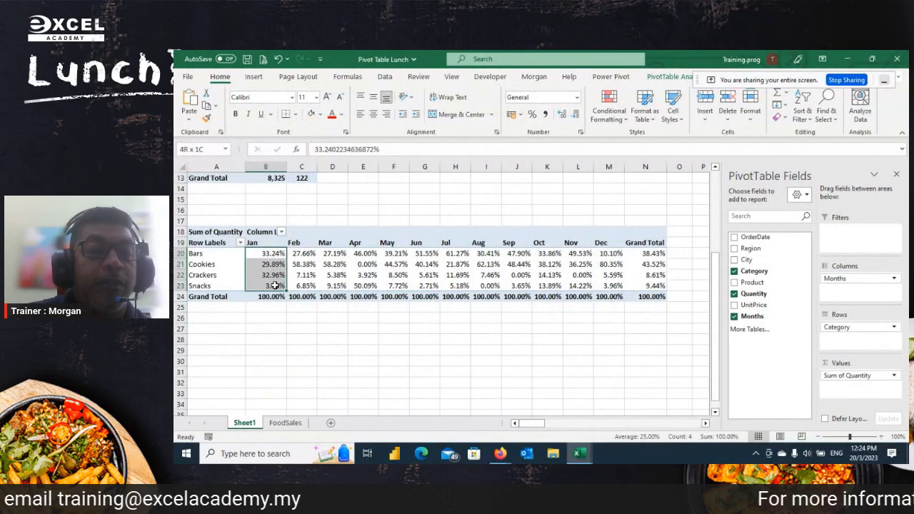
{"action": "left_click", "coordinate": [603, 115]}
{"action": "mouse_move", "coordinate": [692, 188]}
{"action": "left_click", "coordinate": [703, 225]}
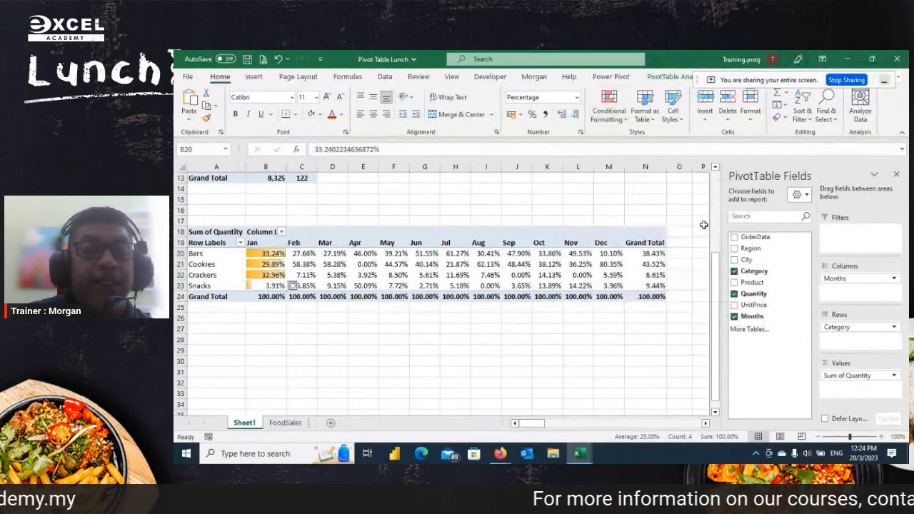
{"action": "left_click", "coordinate": [332, 254]}
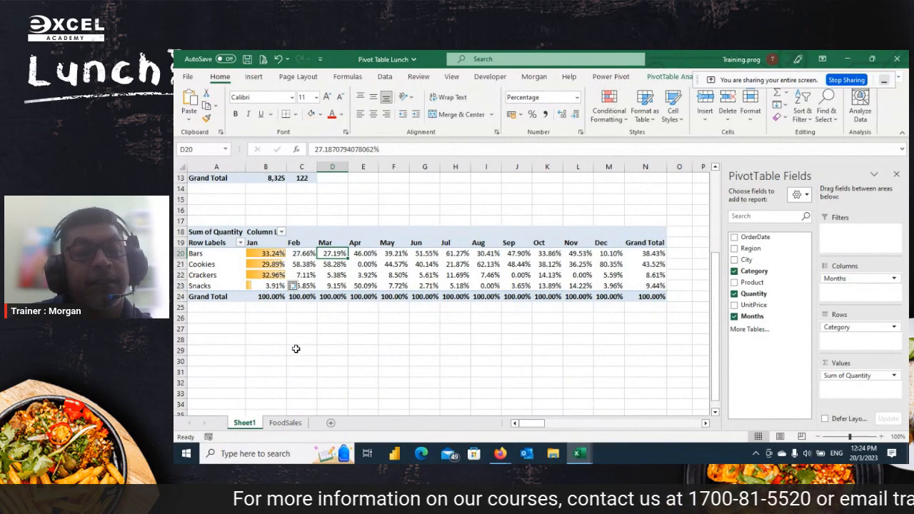
Apply light blue gradient-fill data bars to the Dec category percentages in M20:M23
{"action": "left_click_drag", "start_coordinate": [608, 255], "coordinate": [619, 290]}
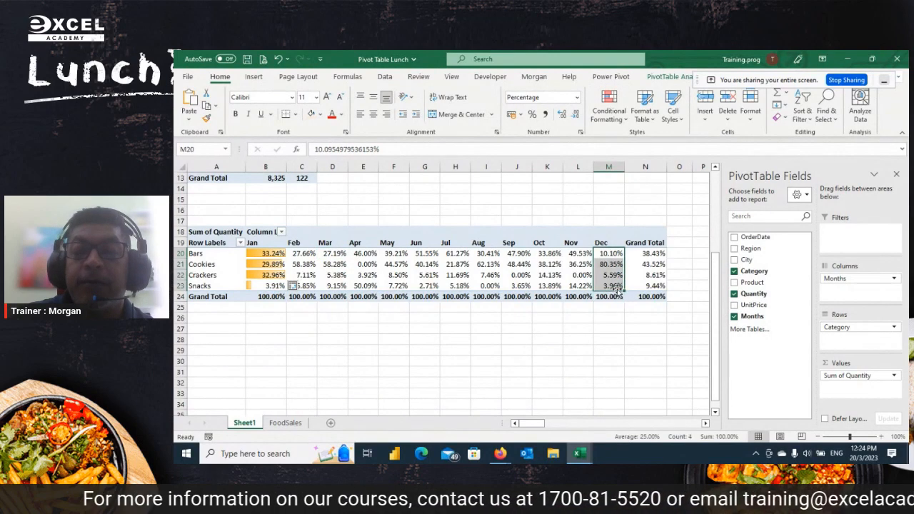
{"action": "left_click", "coordinate": [603, 108]}
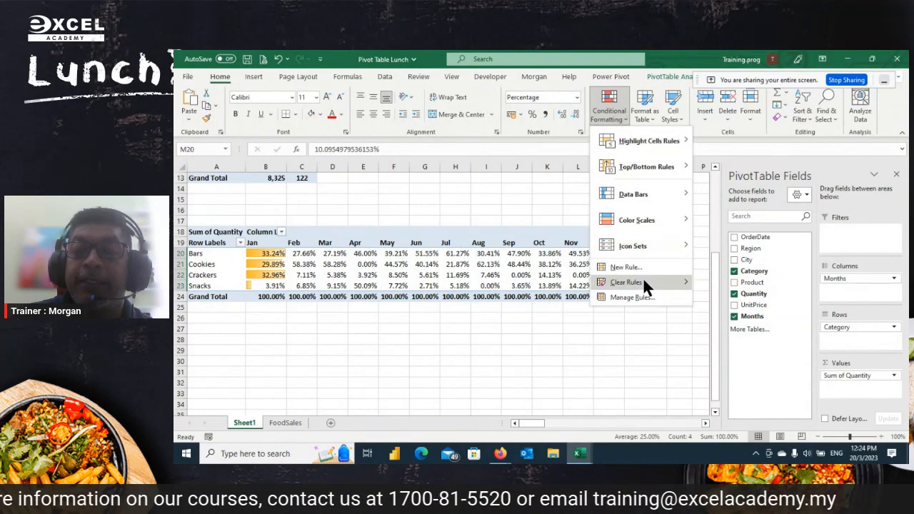
{"action": "mouse_move", "coordinate": [644, 193]}
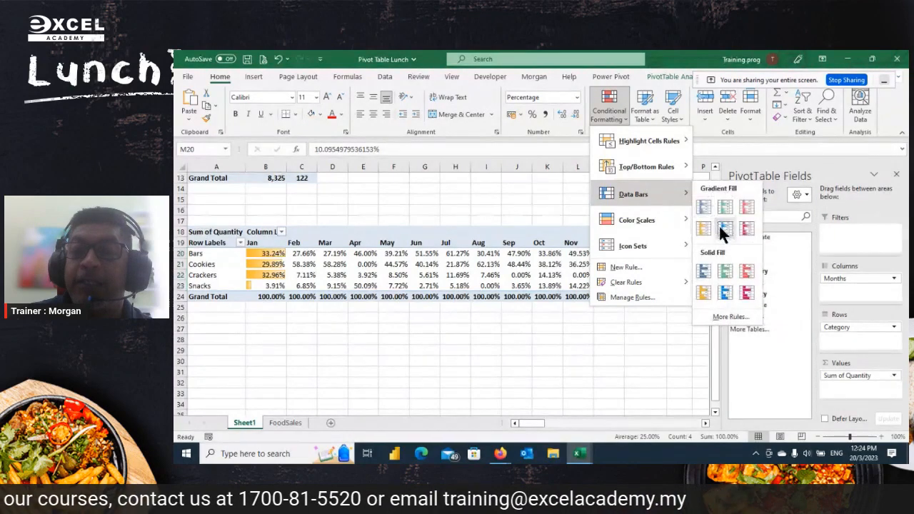
{"action": "left_click", "coordinate": [717, 223]}
{"action": "left_click", "coordinate": [613, 353]}
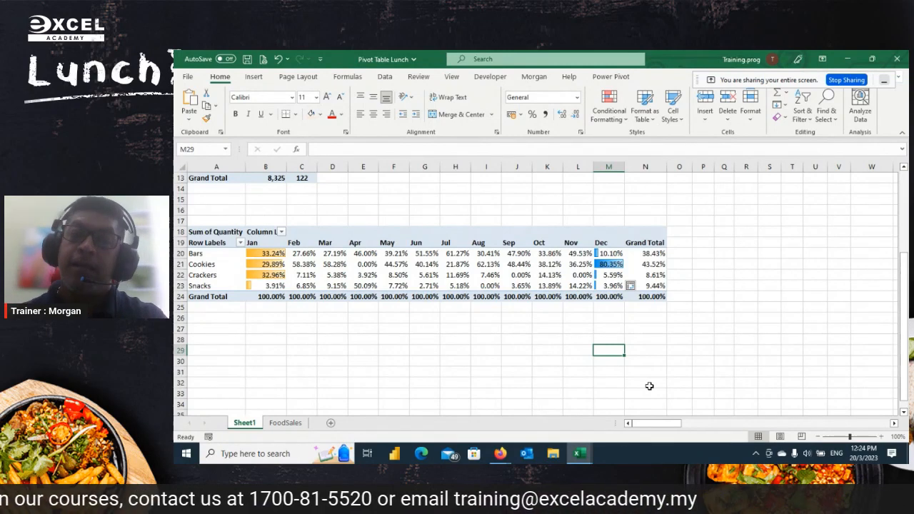
Add Region and Product as report filters to the category PivotTable
{"action": "left_click", "coordinate": [514, 276]}
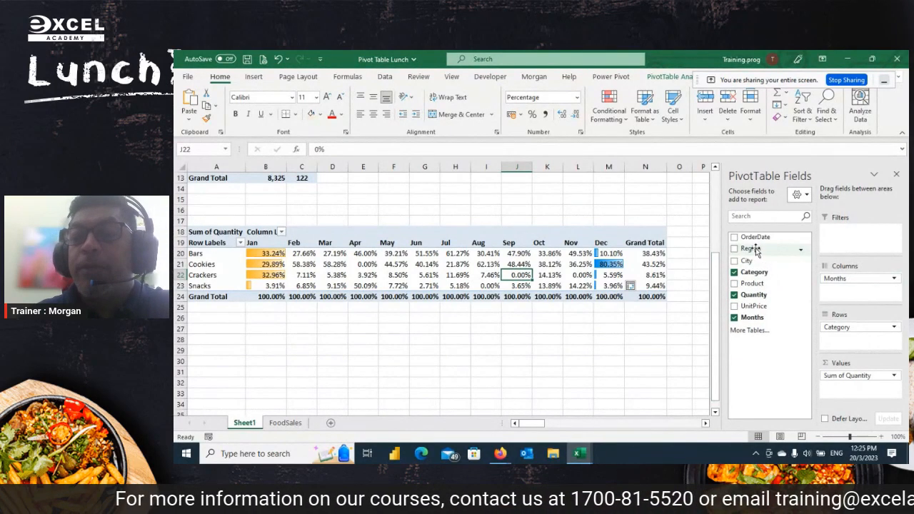
{"action": "left_click_drag", "start_coordinate": [756, 250], "coordinate": [828, 240]}
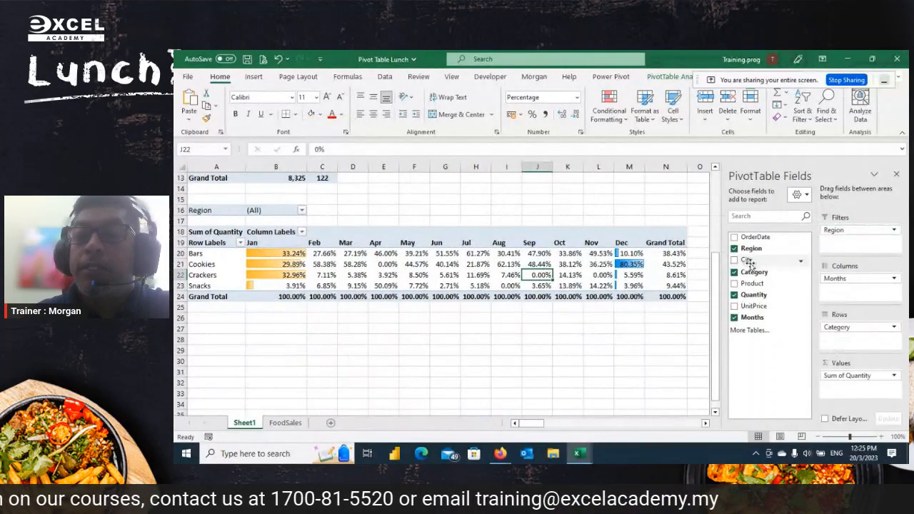
{"action": "left_click_drag", "start_coordinate": [751, 283], "coordinate": [838, 245]}
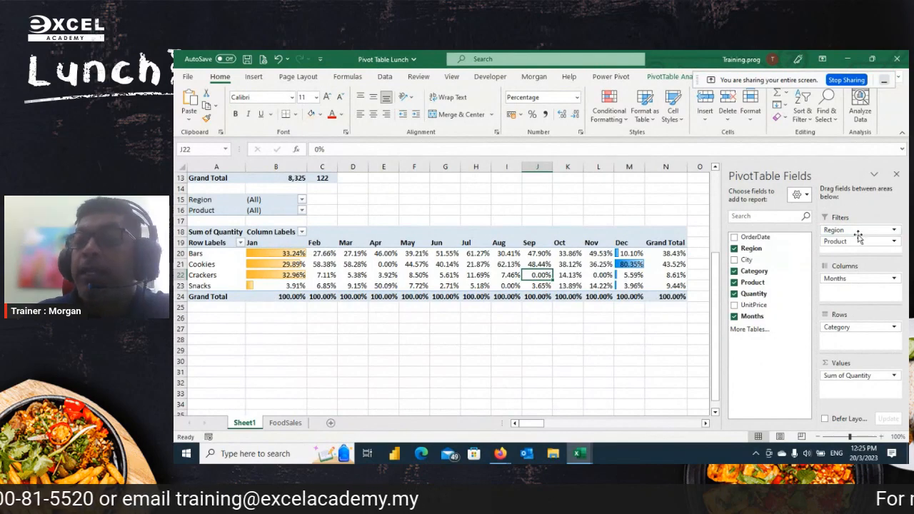
Filter the category PivotTable to the East region and the Arrowroot product
{"action": "left_click", "coordinate": [302, 200]}
{"action": "left_click", "coordinate": [198, 233]}
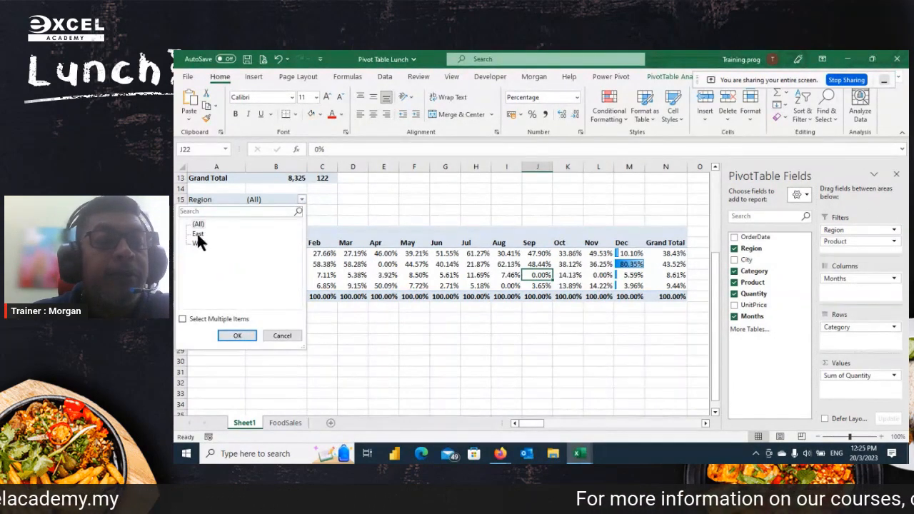
{"action": "left_click", "coordinate": [234, 337]}
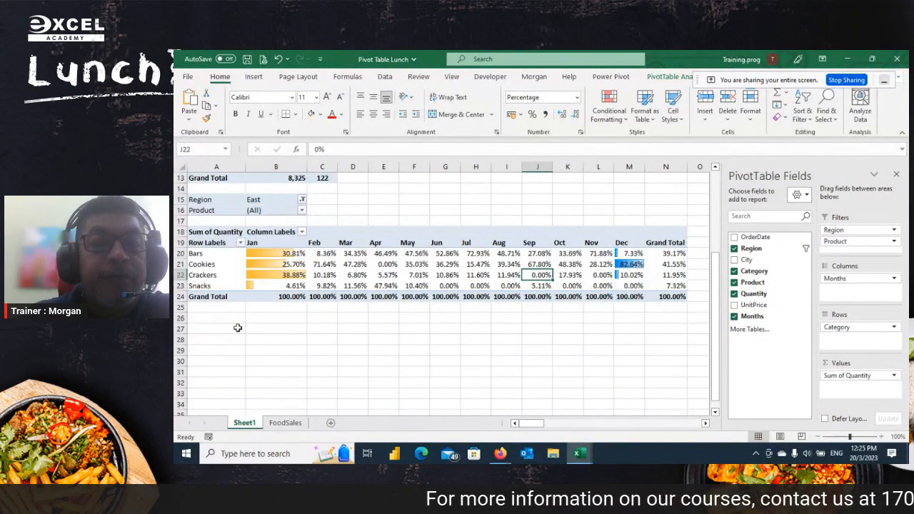
{"action": "left_click", "coordinate": [301, 210]}
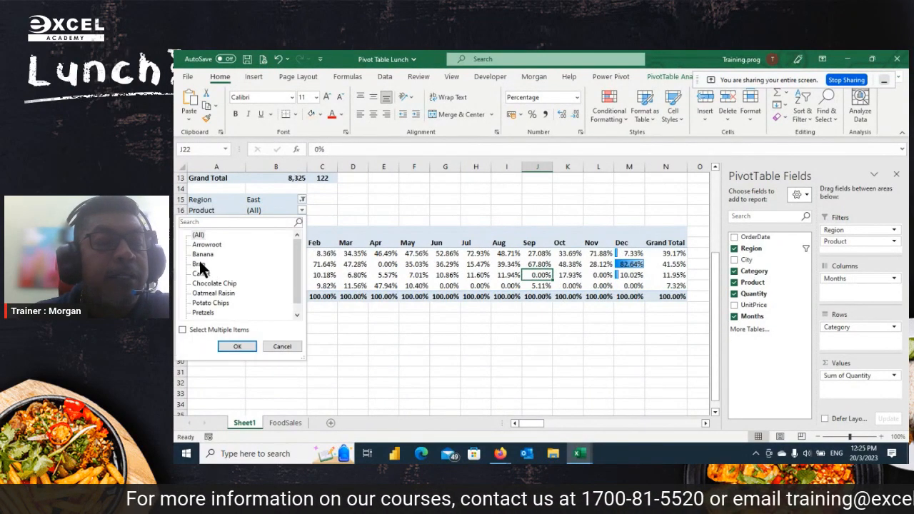
{"action": "left_click", "coordinate": [234, 345]}
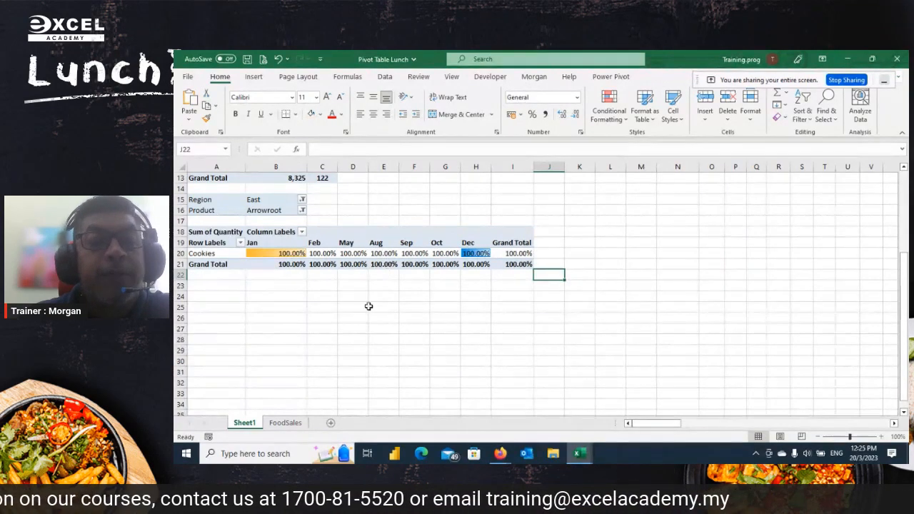
Switch the PivotTable's Product filter to Carrot
{"action": "left_click", "coordinate": [302, 210]}
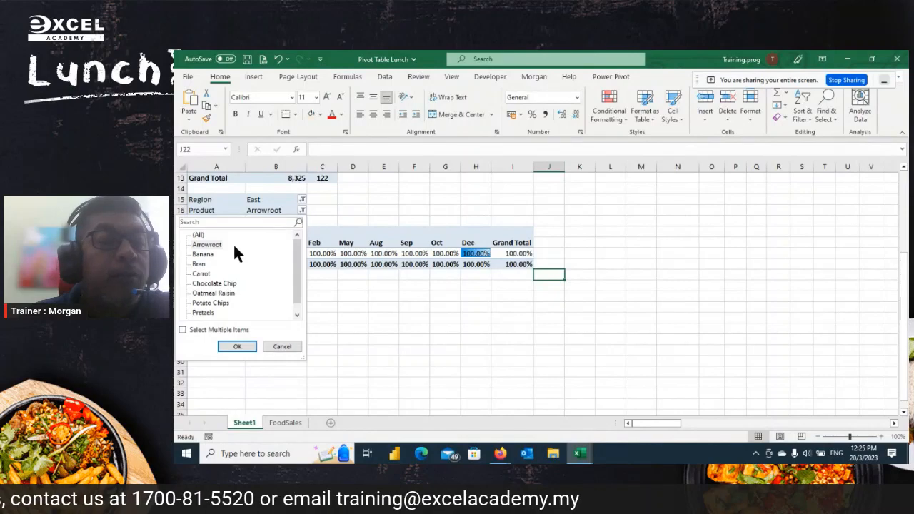
{"action": "left_click", "coordinate": [200, 262]}
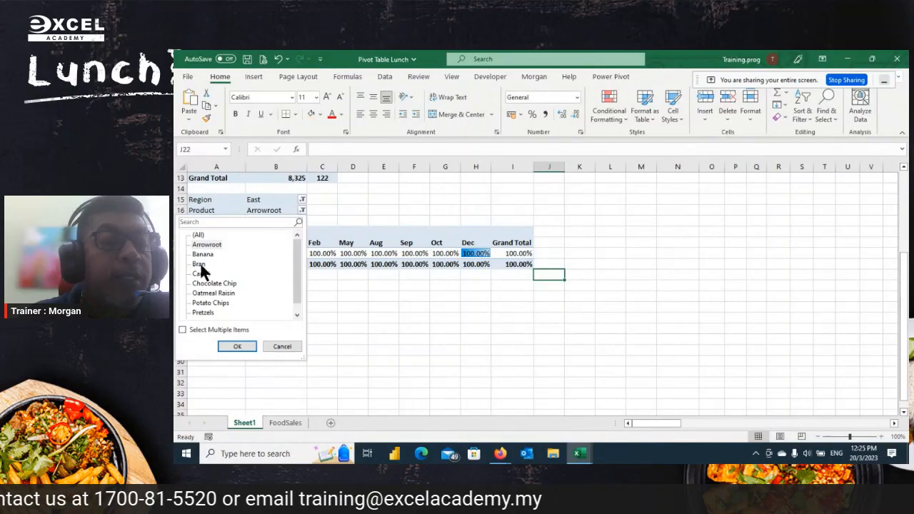
{"action": "left_click", "coordinate": [234, 345]}
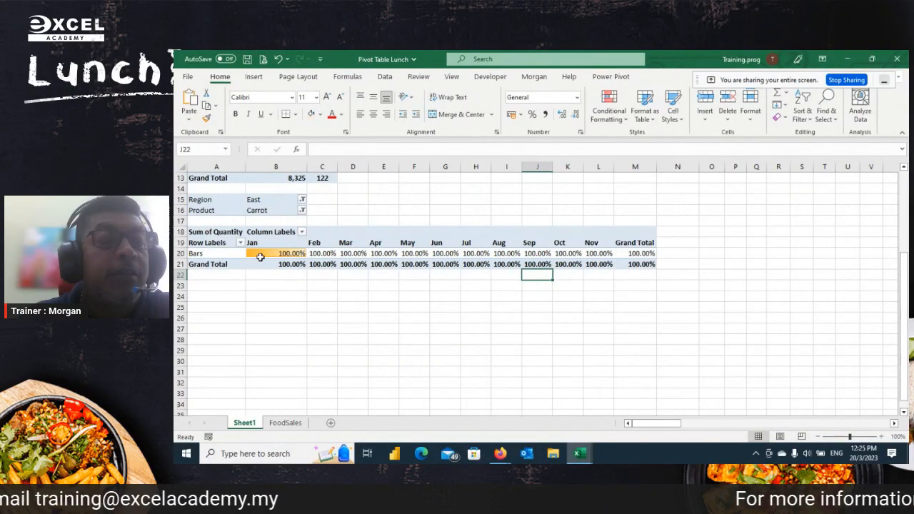
Reset the Region and Product filters to (All) and remove both fields from the PivotTable's report filters
{"action": "left_click", "coordinate": [302, 200]}
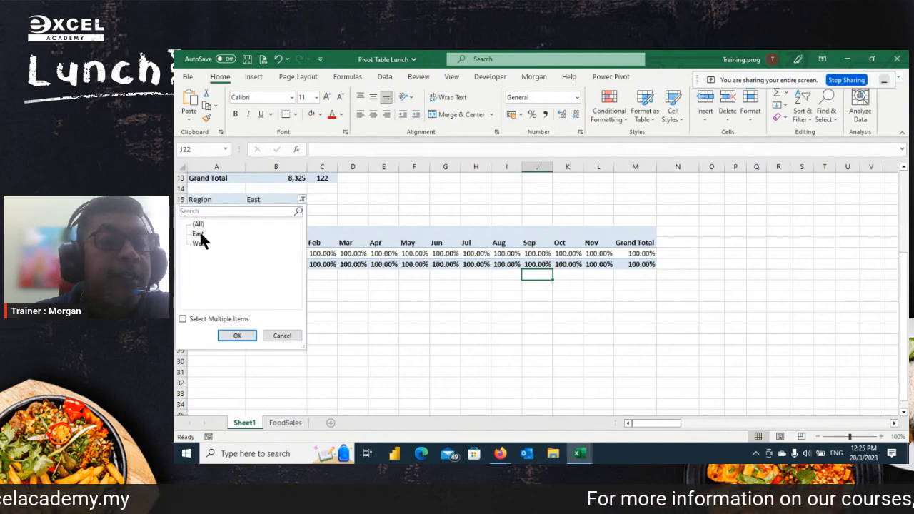
{"action": "left_click", "coordinate": [198, 224]}
{"action": "left_click", "coordinate": [225, 332]}
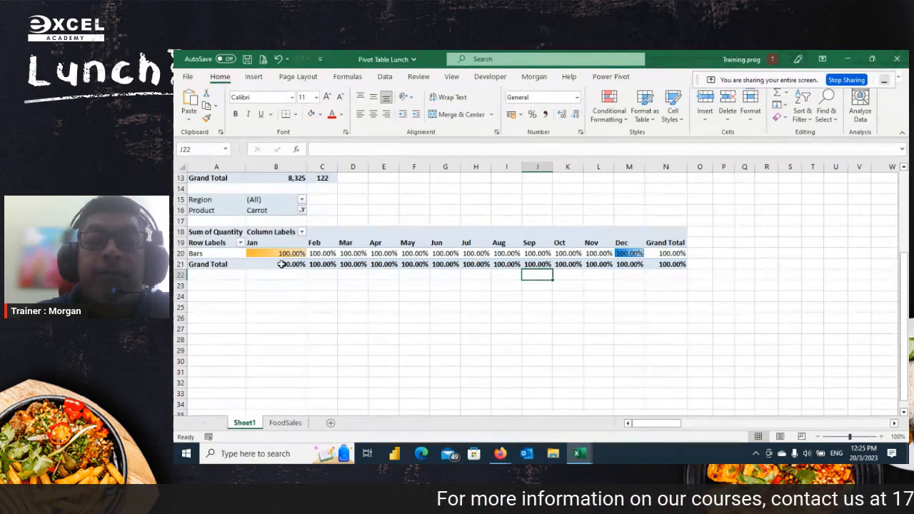
{"action": "left_click", "coordinate": [302, 210]}
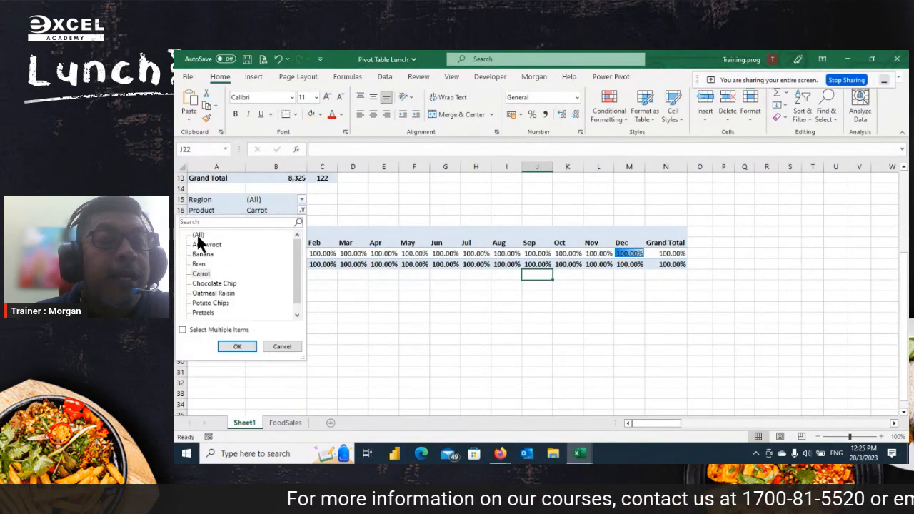
{"action": "left_click", "coordinate": [197, 236]}
{"action": "left_click", "coordinate": [241, 345]}
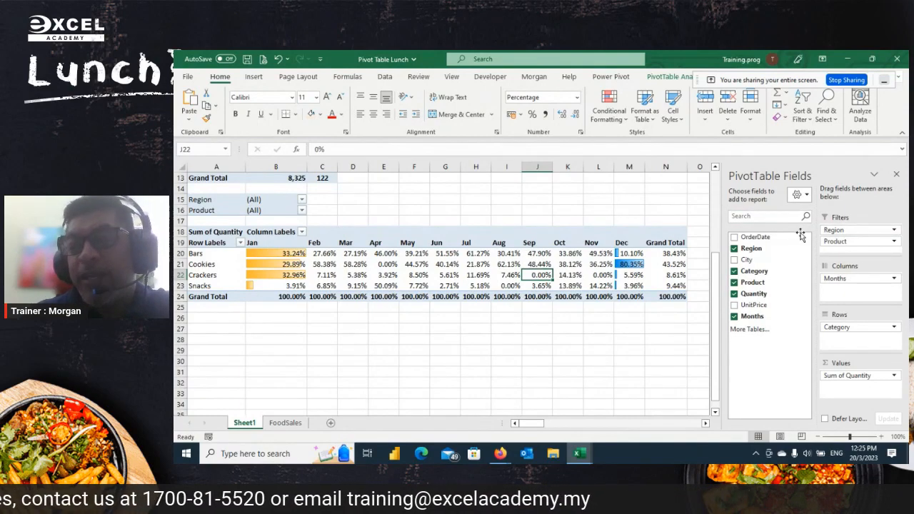
{"action": "left_click_drag", "start_coordinate": [848, 231], "coordinate": [736, 236]}
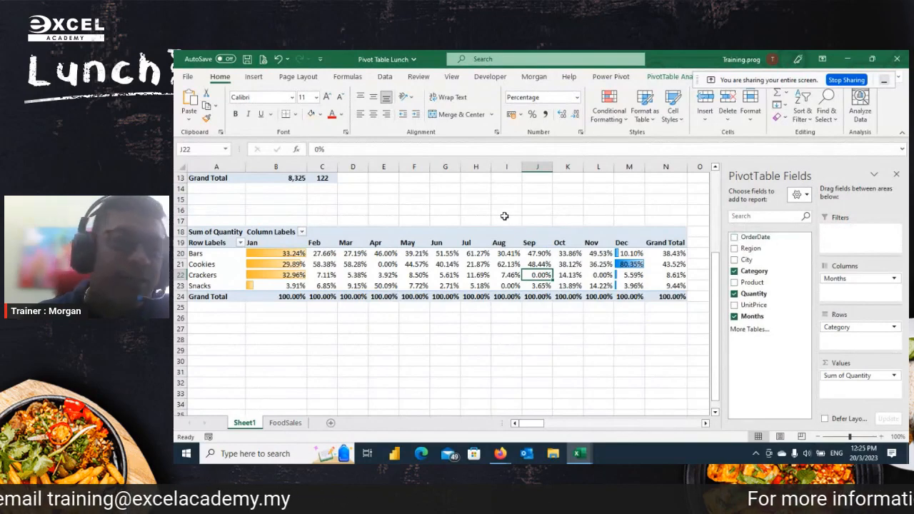
Insert Region and City slicers for the category PivotTable
{"action": "left_click", "coordinate": [457, 264]}
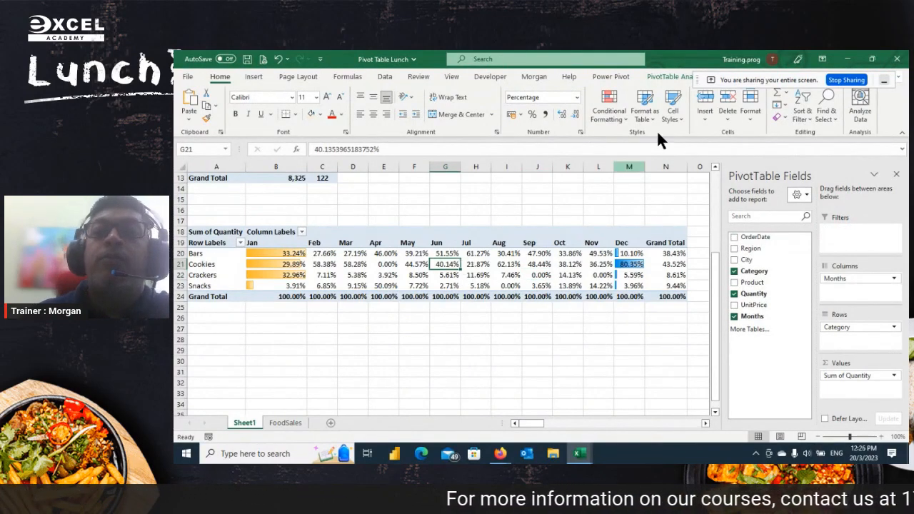
{"action": "left_click", "coordinate": [671, 77]}
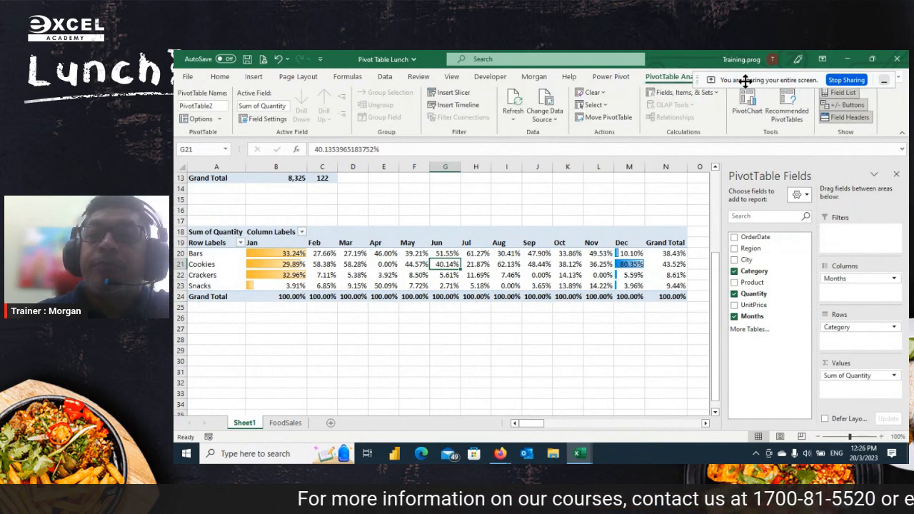
{"action": "left_click_drag", "start_coordinate": [688, 81], "coordinate": [641, 426]}
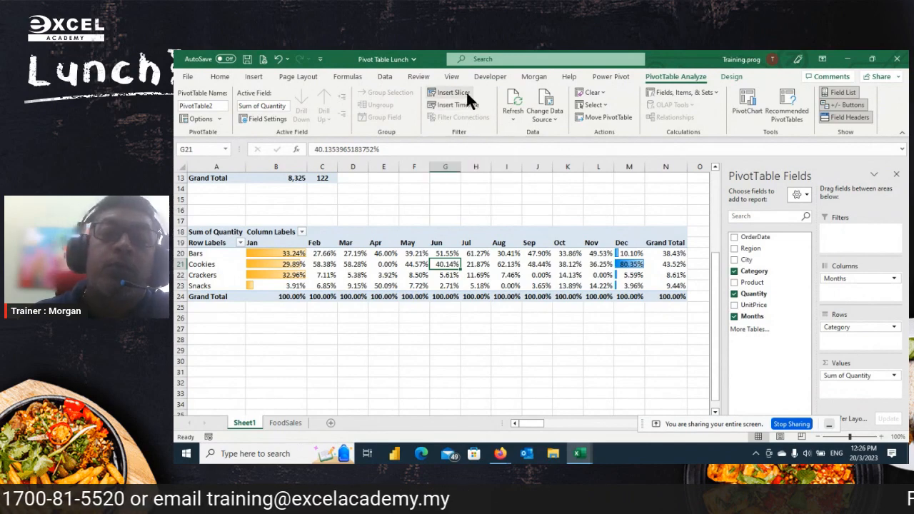
{"action": "left_click", "coordinate": [465, 90]}
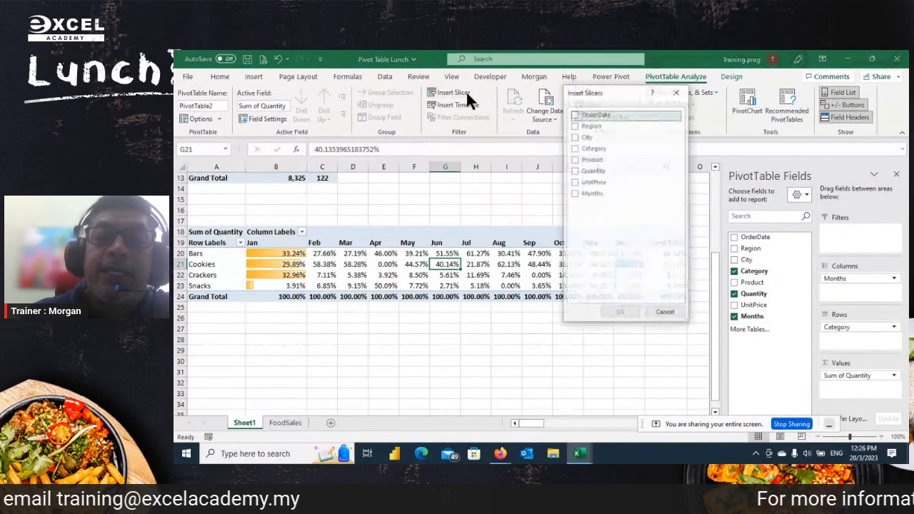
{"action": "left_click", "coordinate": [574, 125]}
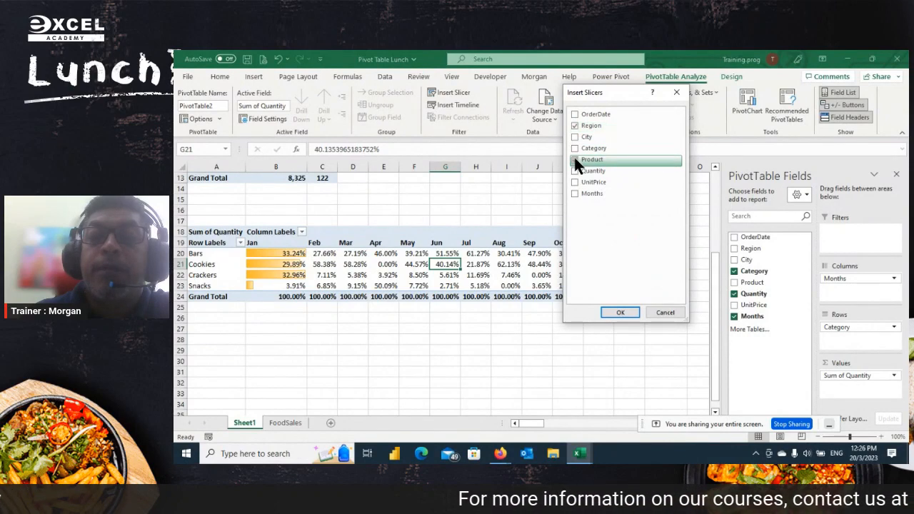
{"action": "left_click", "coordinate": [575, 137]}
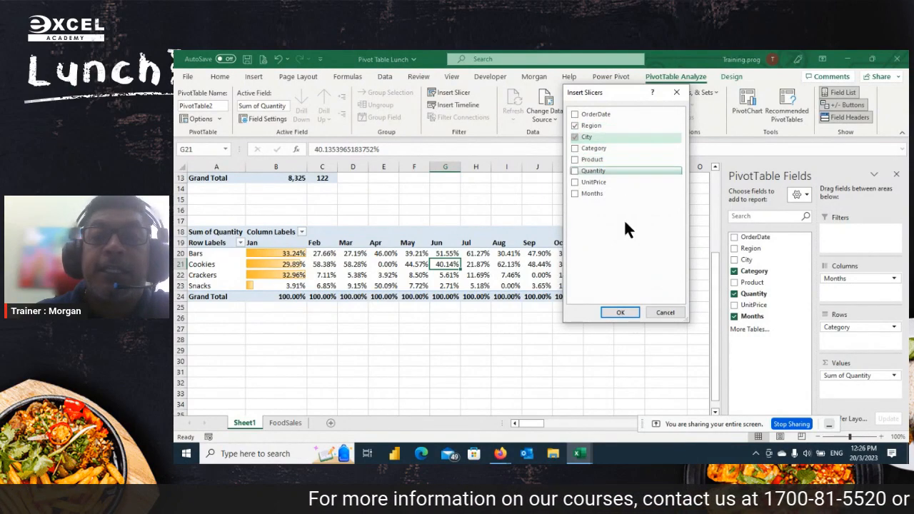
{"action": "left_click", "coordinate": [616, 311]}
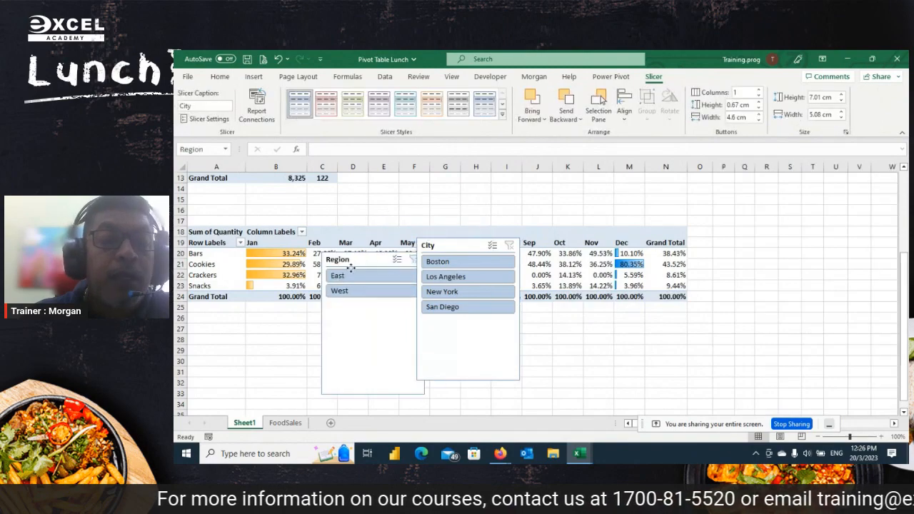
Shorten the Region slicer to about 2.67 cm high and move it below the PivotTable
{"action": "left_click_drag", "start_coordinate": [350, 269], "coordinate": [316, 285]}
{"action": "left_click_drag", "start_coordinate": [336, 414], "coordinate": [344, 313]}
{"action": "left_click_drag", "start_coordinate": [328, 267], "coordinate": [280, 309]}
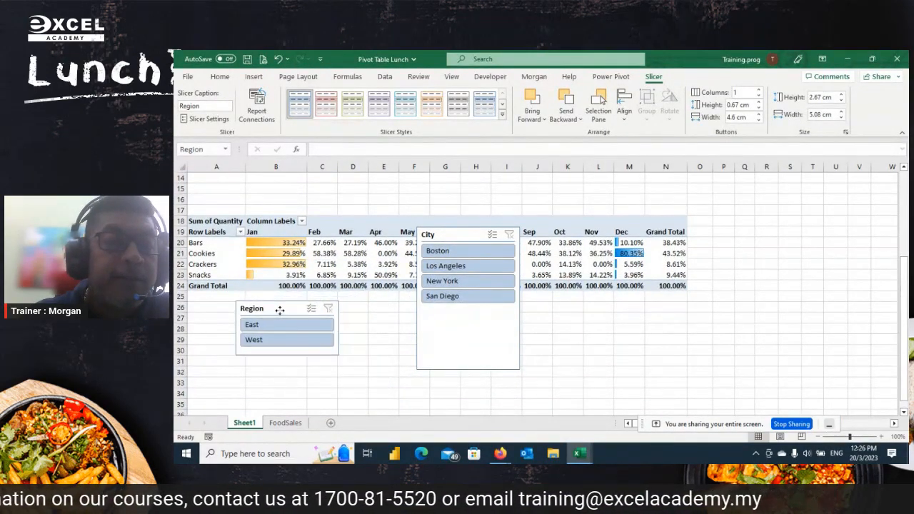
Shorten the City slicer to about 4 cm high, place it right of the PivotTable and put the Region slicer beneath it
{"action": "left_click", "coordinate": [467, 366]}
{"action": "left_click_drag", "start_coordinate": [468, 370], "coordinate": [469, 308]}
{"action": "left_click_drag", "start_coordinate": [455, 234], "coordinate": [748, 225]}
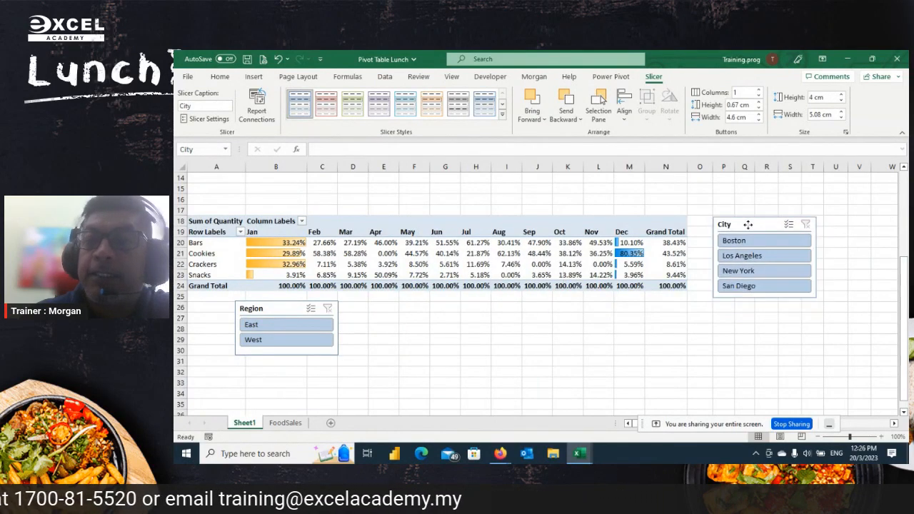
{"action": "left_click_drag", "start_coordinate": [275, 308], "coordinate": [748, 312]}
Insert an OrderDate timeline for the category PivotTable
{"action": "left_click", "coordinate": [476, 264]}
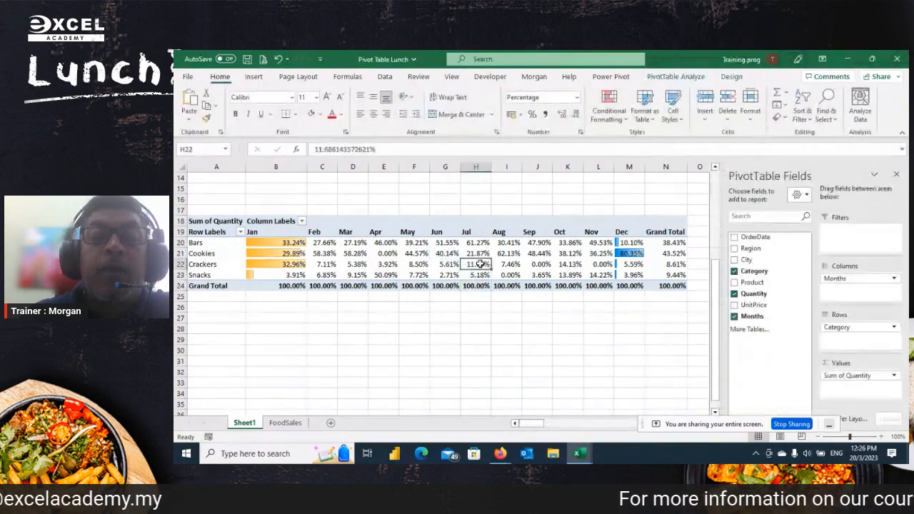
{"action": "left_click", "coordinate": [688, 78]}
{"action": "left_click", "coordinate": [454, 105]}
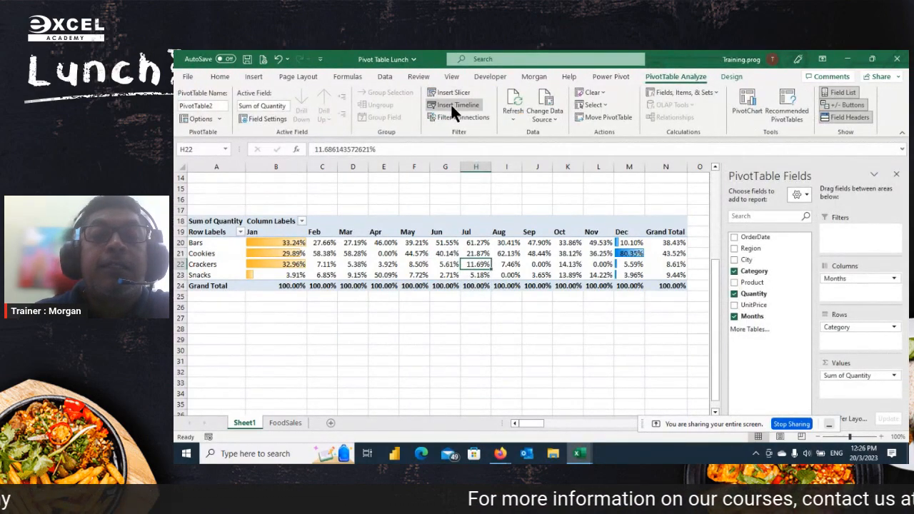
{"action": "left_click", "coordinate": [574, 155]}
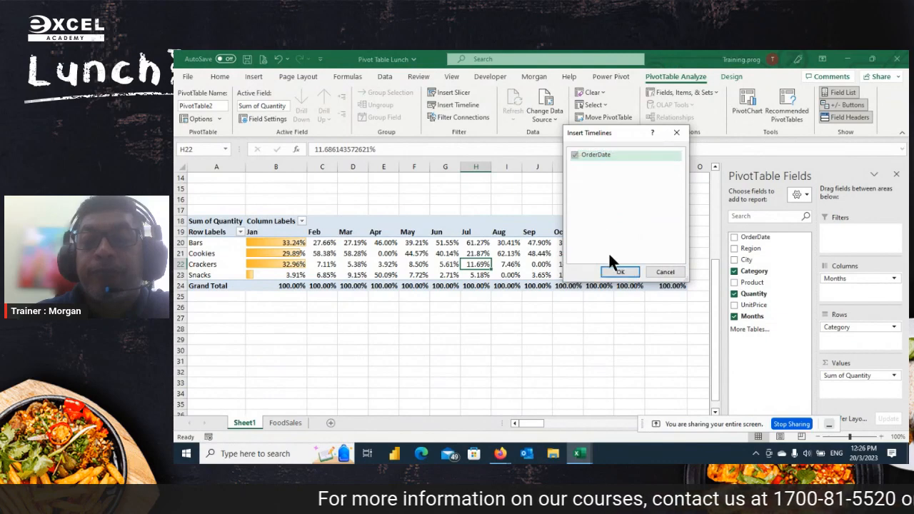
{"action": "left_click", "coordinate": [619, 272]}
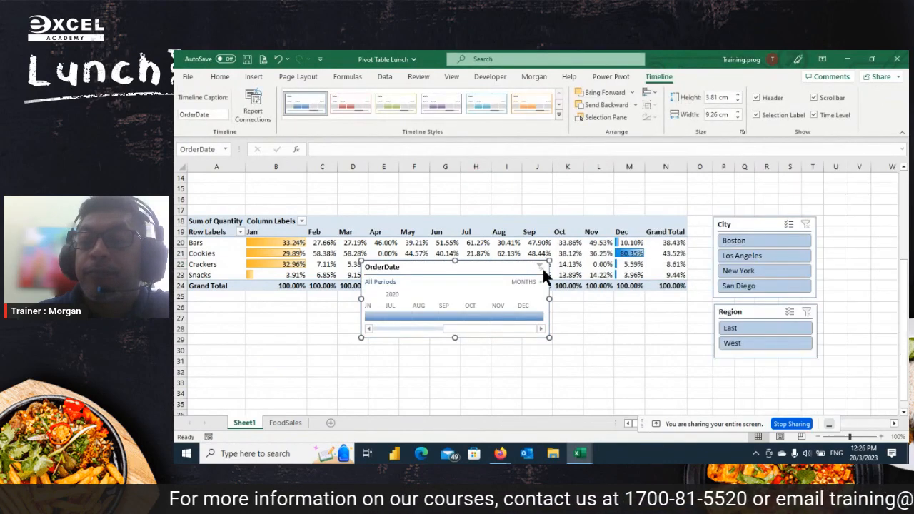
Move the OrderDate timeline below the category PivotTable, just left of the Region slicer, and deselect it
{"action": "left_click_drag", "start_coordinate": [454, 269], "coordinate": [604, 305]}
{"action": "left_click", "coordinate": [882, 252]}
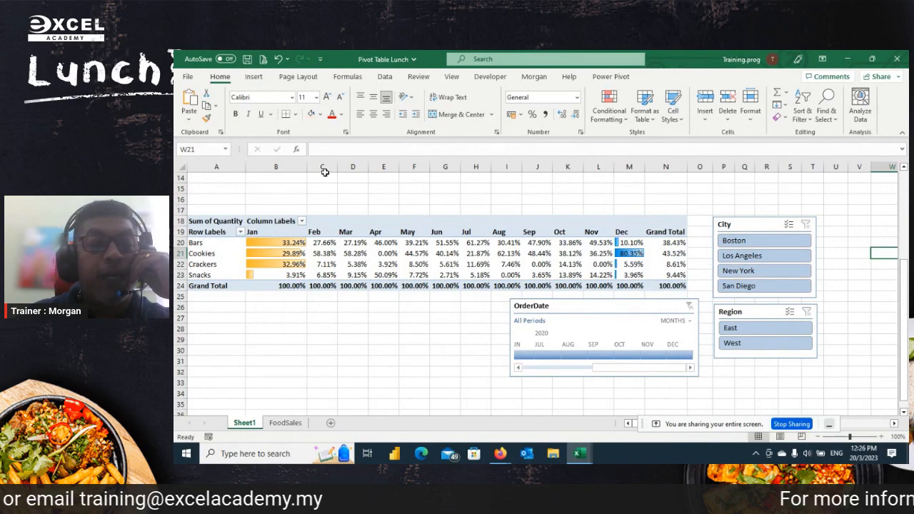
Narrow column B and clear all data bar formatting from the category PivotTable, including the January and December columns
{"action": "left_click_drag", "start_coordinate": [308, 169], "coordinate": [285, 169]}
{"action": "left_click_drag", "start_coordinate": [268, 242], "coordinate": [277, 283]}
{"action": "left_click", "coordinate": [616, 121]}
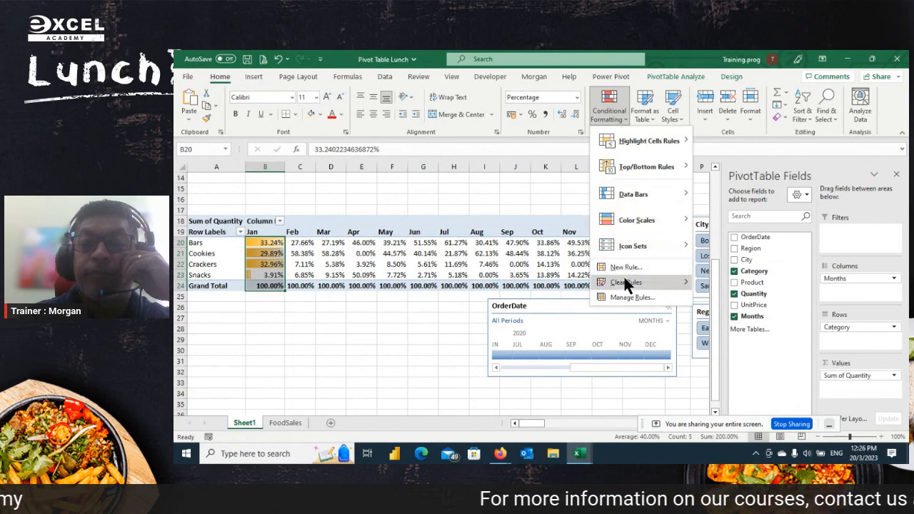
{"action": "mouse_move", "coordinate": [625, 283]}
{"action": "left_click", "coordinate": [750, 292]}
{"action": "left_click", "coordinate": [387, 316]}
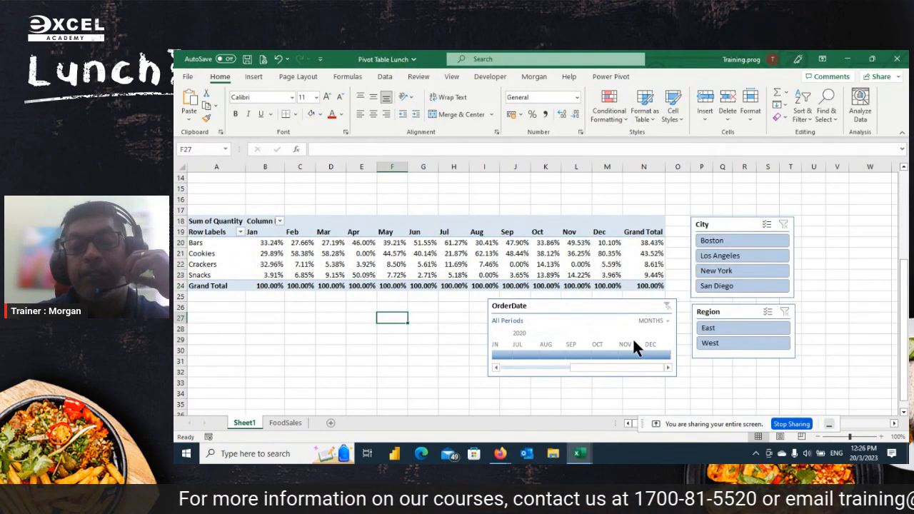
Filter the category PivotTable by Boston, Los Angeles, New York and San Diego in turn, and clear the City filter
{"action": "left_click", "coordinate": [735, 239]}
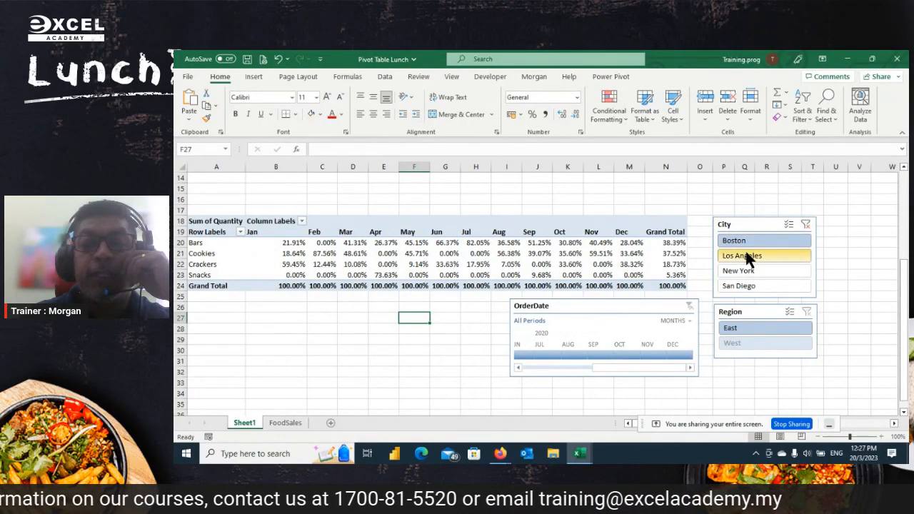
{"action": "left_click", "coordinate": [740, 256]}
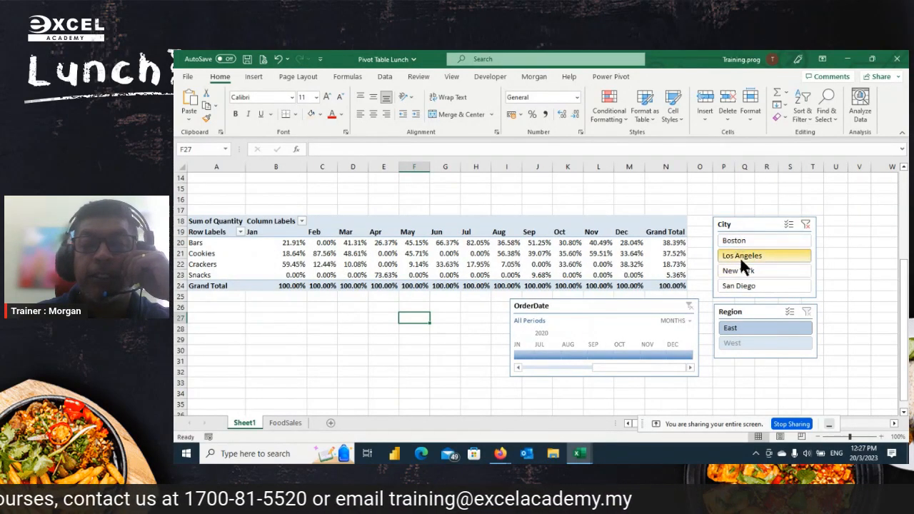
{"action": "left_click", "coordinate": [743, 270]}
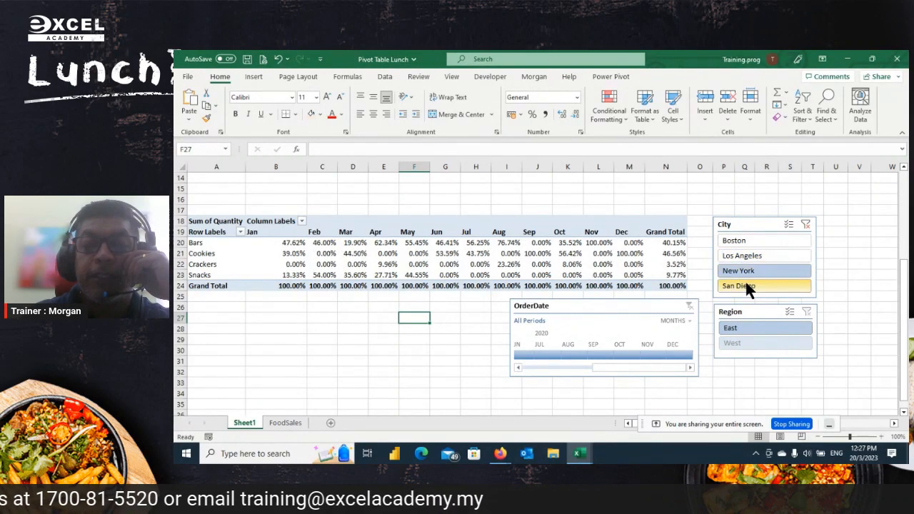
{"action": "left_click", "coordinate": [747, 286]}
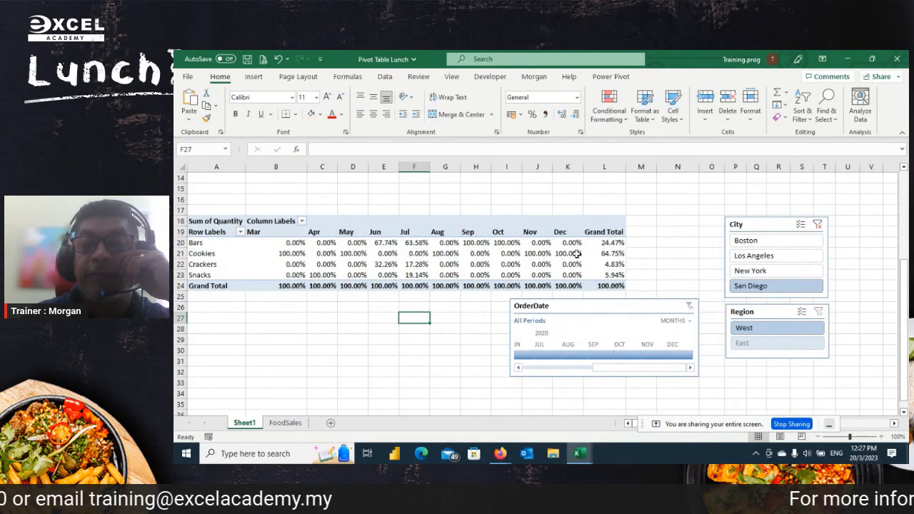
{"action": "left_click", "coordinate": [818, 225]}
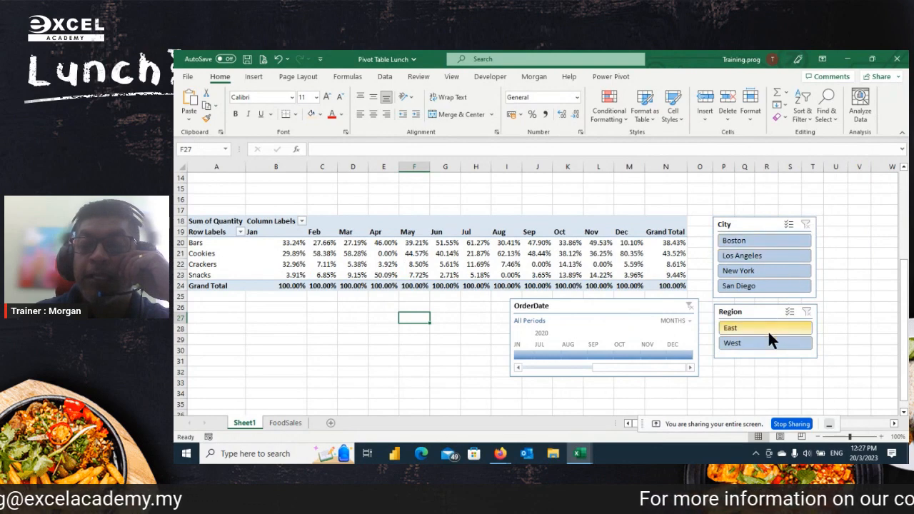
Filter the category PivotTable by the West region and by the East region, and clear the Region filter
{"action": "left_click", "coordinate": [764, 341]}
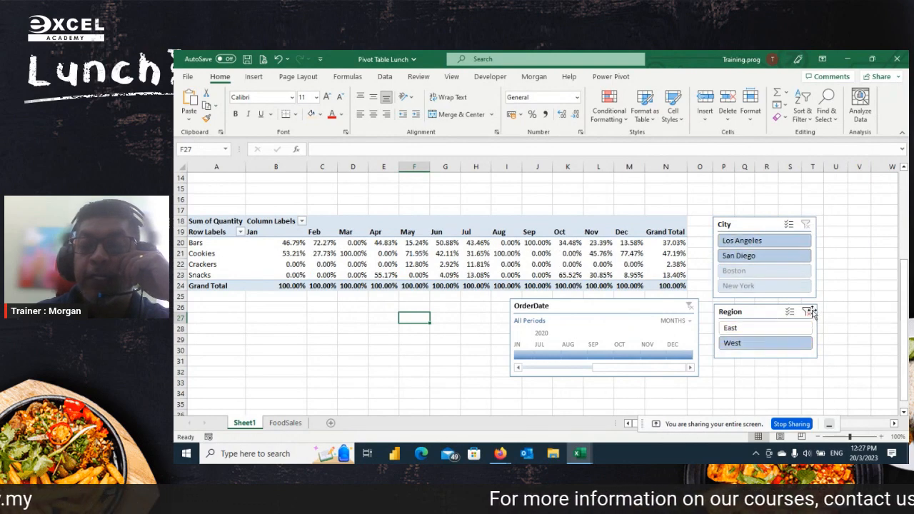
{"action": "left_click", "coordinate": [756, 327]}
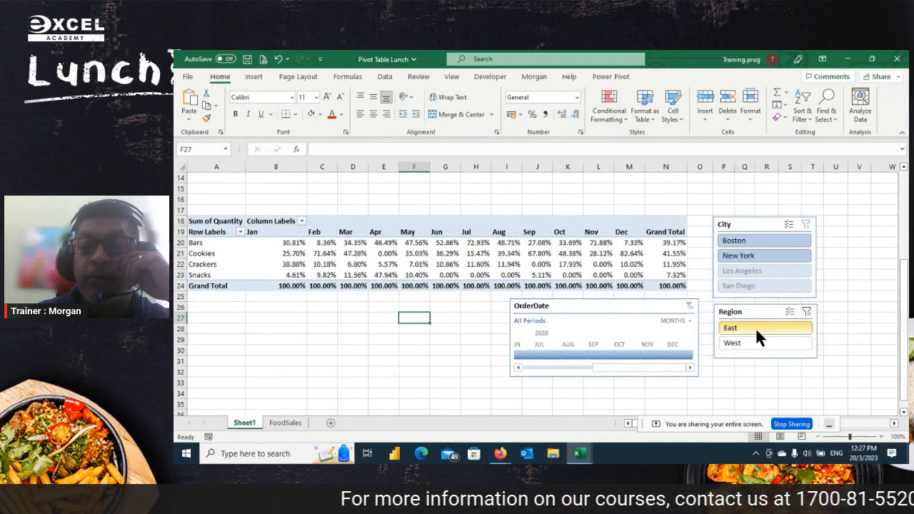
{"action": "left_click", "coordinate": [806, 312]}
Filter the category PivotTable with the OrderDate timeline to January 2020 and switch the period to March 2020
{"action": "left_click_drag", "start_coordinate": [668, 366], "coordinate": [521, 352]}
{"action": "left_click", "coordinate": [521, 355]}
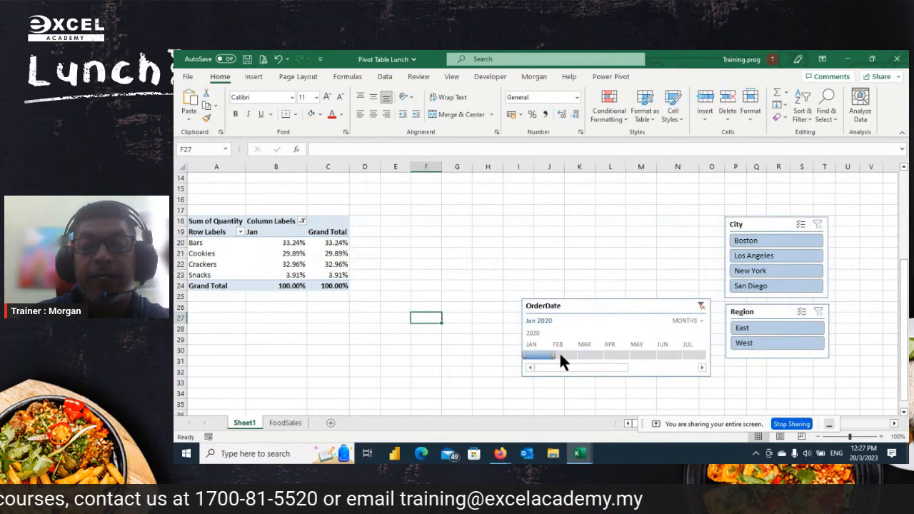
{"action": "left_click", "coordinate": [594, 354]}
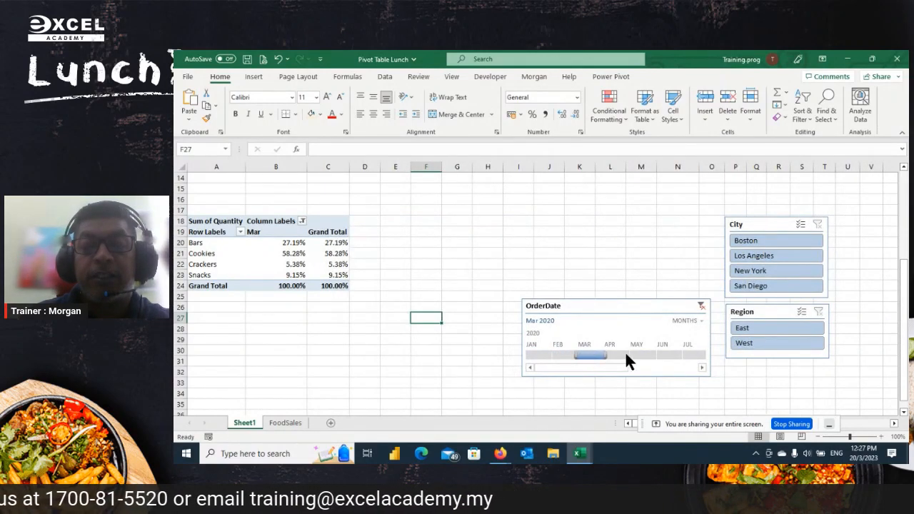
Filter the OrderDate timeline to May 2020, and clear the timeline filter to show all periods
{"action": "left_click", "coordinate": [626, 355]}
{"action": "left_click", "coordinate": [645, 355]}
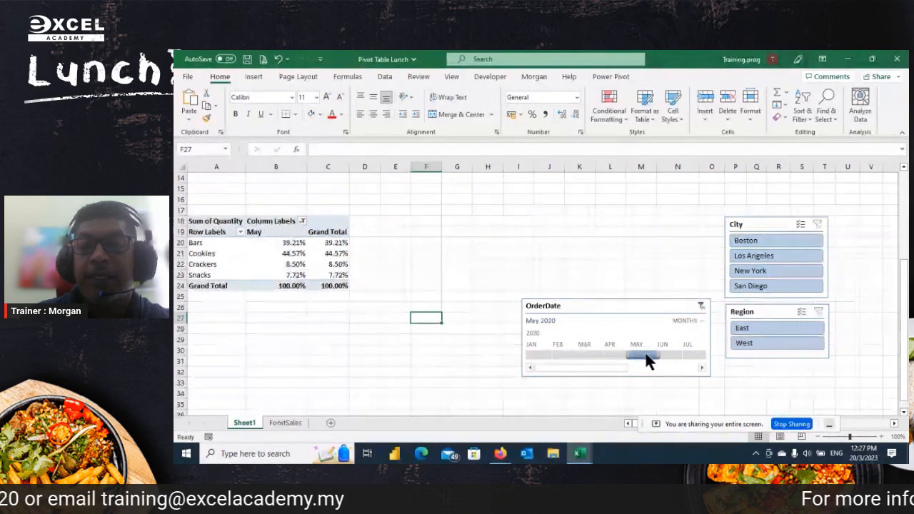
{"action": "left_click", "coordinate": [702, 306]}
Switch the OrderDate timeline to quarters, filter by each 2020 quarter from Q1 to Q4 in turn, and clear the filter
{"action": "left_click", "coordinate": [690, 323]}
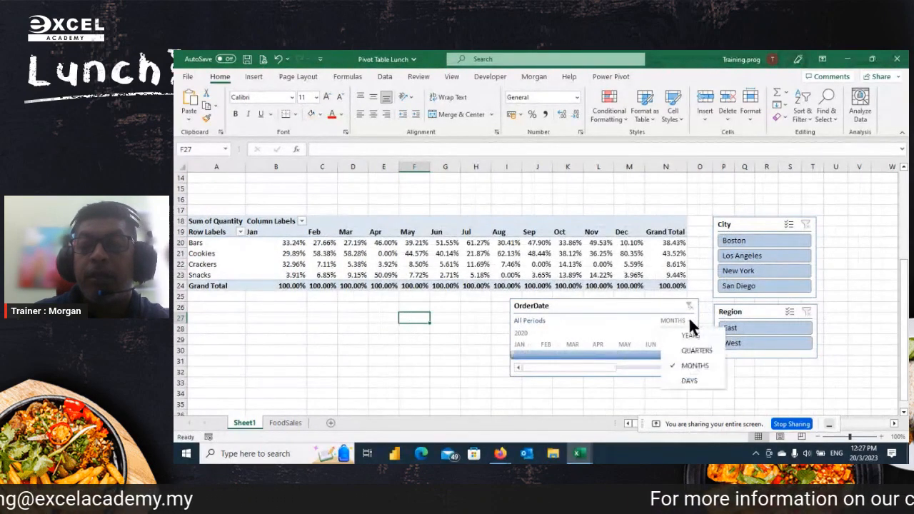
{"action": "left_click", "coordinate": [693, 350]}
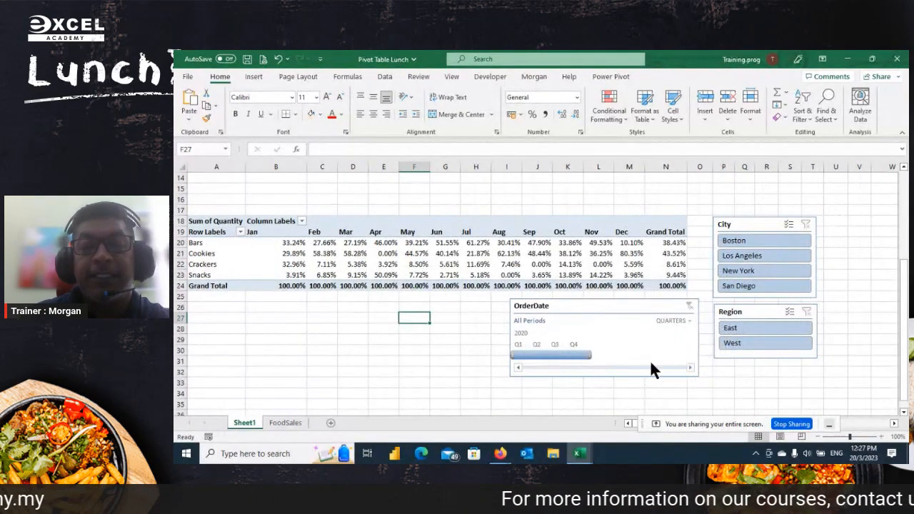
{"action": "left_click", "coordinate": [522, 354]}
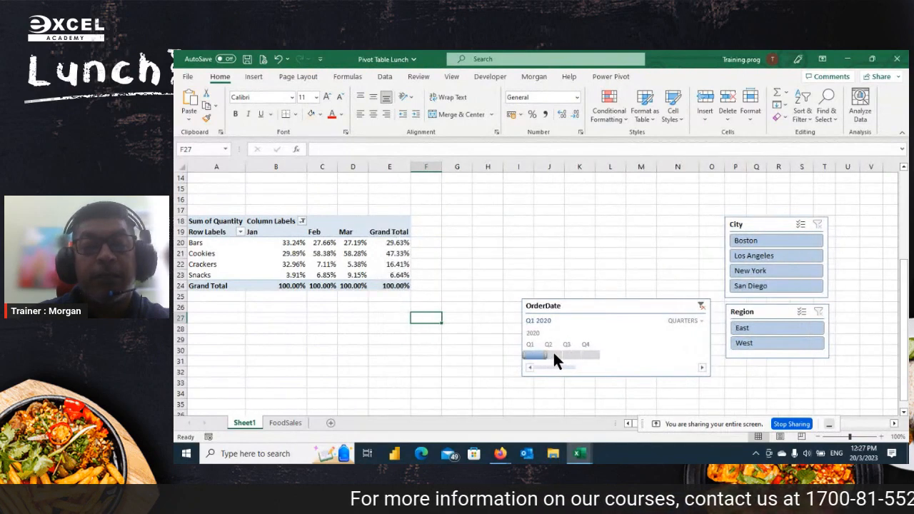
{"action": "left_click", "coordinate": [552, 354]}
{"action": "left_click", "coordinate": [569, 353]}
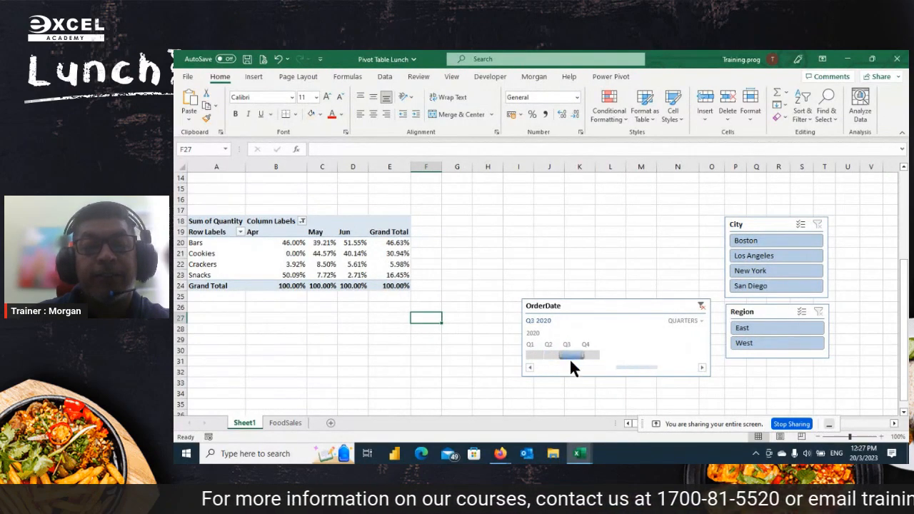
{"action": "left_click", "coordinate": [591, 354]}
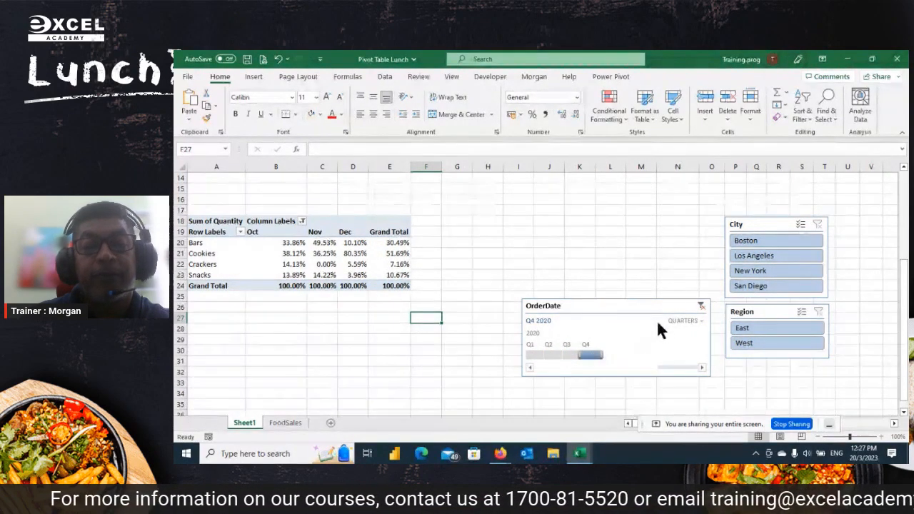
{"action": "left_click", "coordinate": [701, 306]}
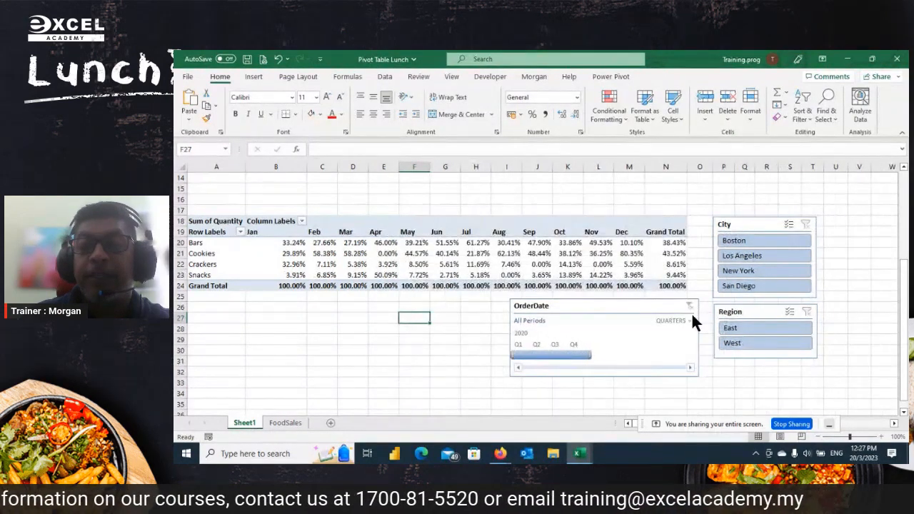
Switch the OrderDate timeline's time level to years and back to months
{"action": "left_click", "coordinate": [687, 319]}
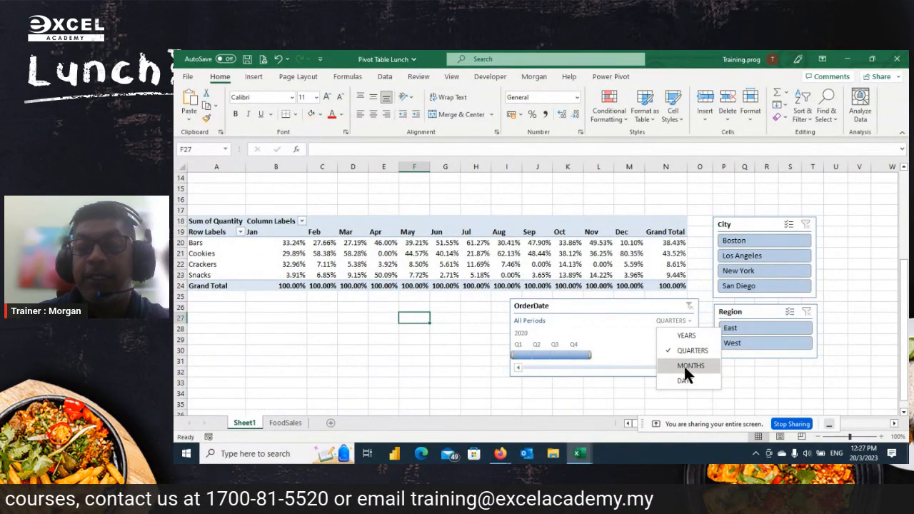
{"action": "left_click", "coordinate": [682, 335]}
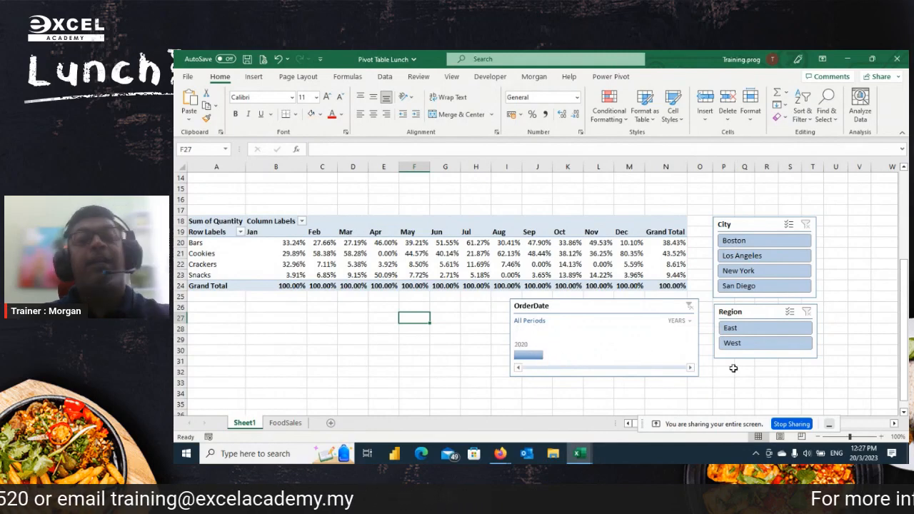
{"action": "left_click", "coordinate": [686, 321]}
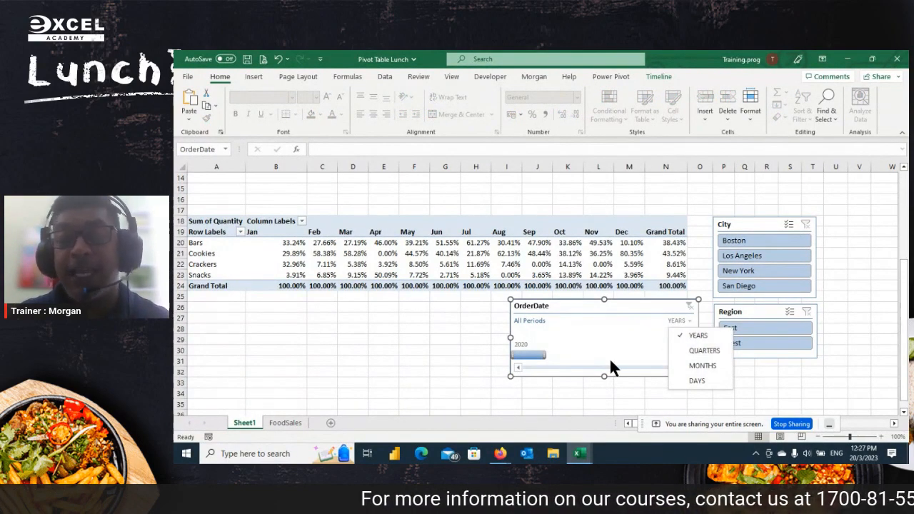
{"action": "left_click", "coordinate": [699, 363]}
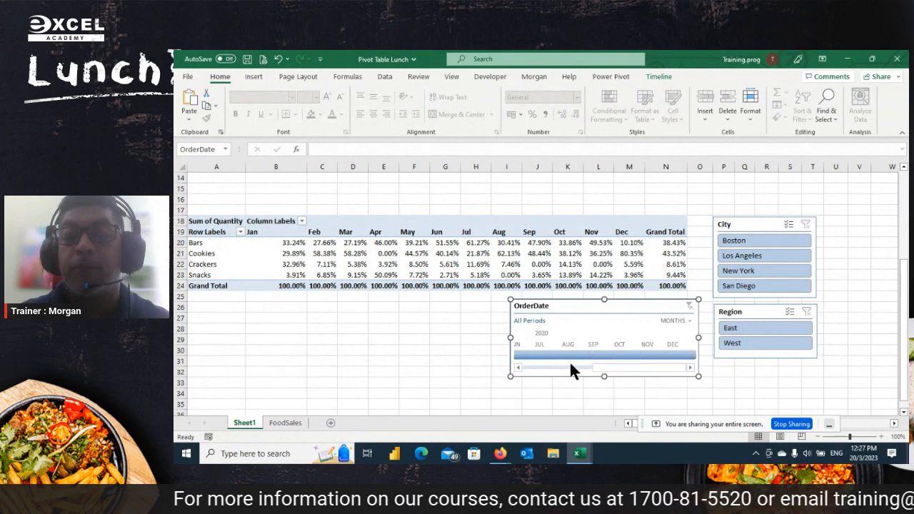
Shift the OrderDate timeline and the Region and City slicers slightly left, closer to the PivotTable
{"action": "left_click", "coordinate": [490, 340]}
{"action": "left_click_drag", "start_coordinate": [595, 307], "coordinate": [588, 304]}
{"action": "left_click_drag", "start_coordinate": [733, 310], "coordinate": [723, 308]}
{"action": "left_click_drag", "start_coordinate": [750, 226], "coordinate": [740, 225]}
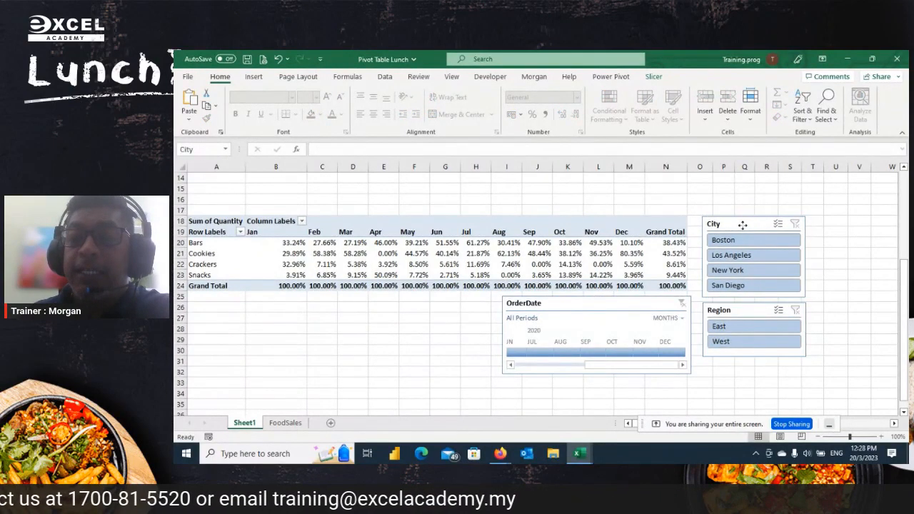
{"action": "left_click", "coordinate": [860, 260]}
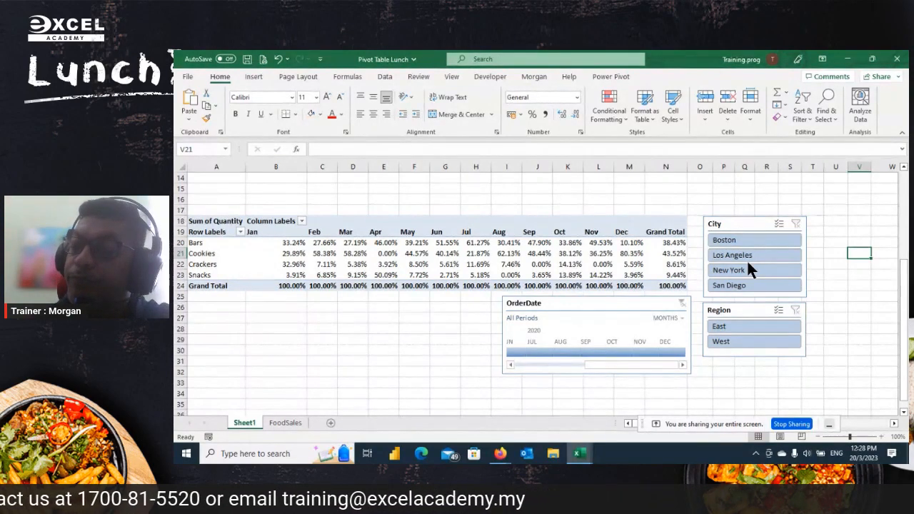
Create a PivotTable from the FoodSales data on a new worksheet, with Product as its row field
{"action": "left_click", "coordinate": [283, 423]}
{"action": "left_click", "coordinate": [266, 201]}
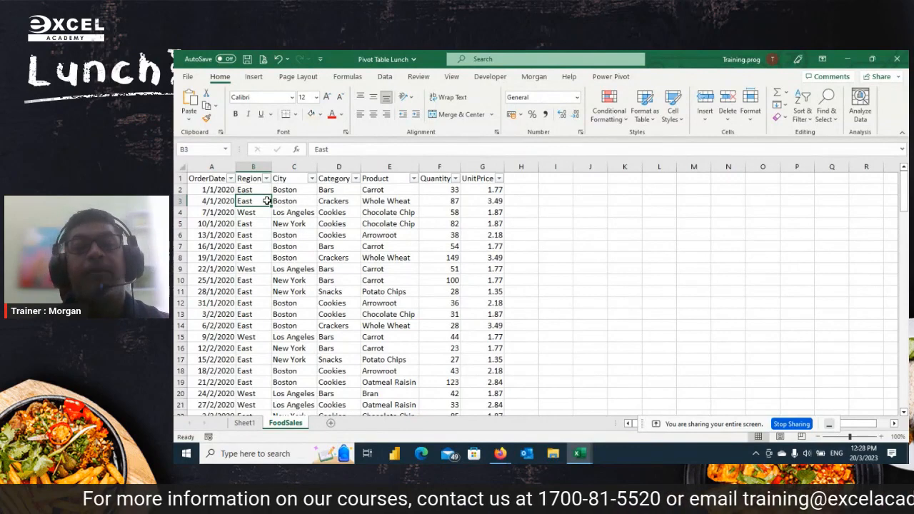
{"action": "left_click", "coordinate": [255, 76]}
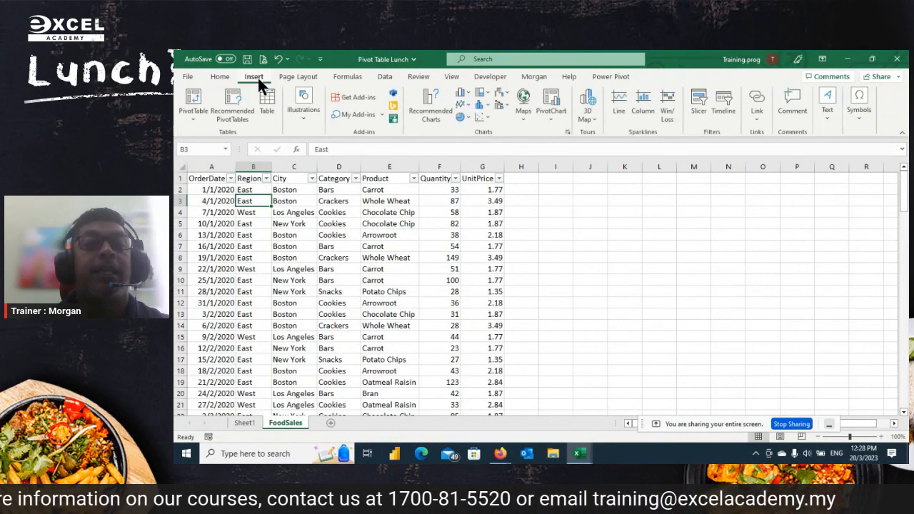
{"action": "left_click", "coordinate": [194, 98]}
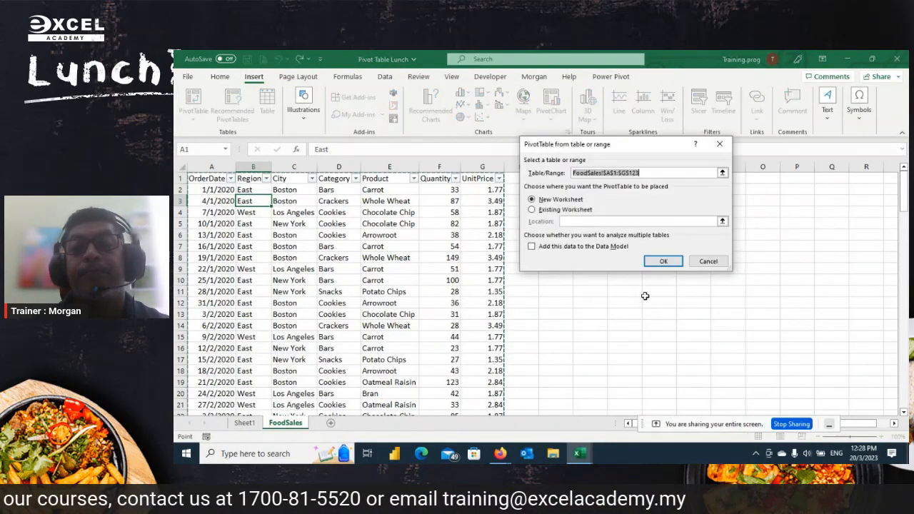
{"action": "left_click", "coordinate": [658, 264]}
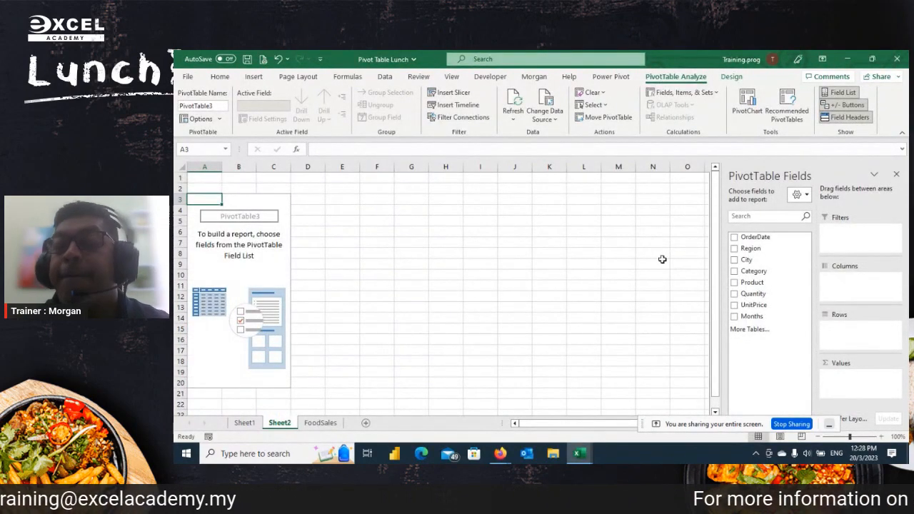
{"action": "left_click_drag", "start_coordinate": [753, 282], "coordinate": [860, 337]}
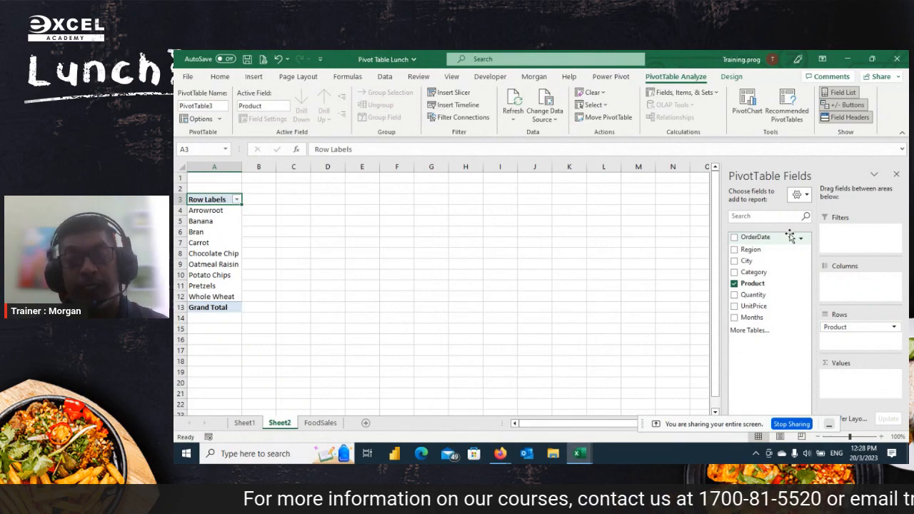
Check the Quantity and UnitPrice columns on the FoodSales sheet and return to the PivotTable on Sheet2
{"action": "left_click", "coordinate": [320, 422]}
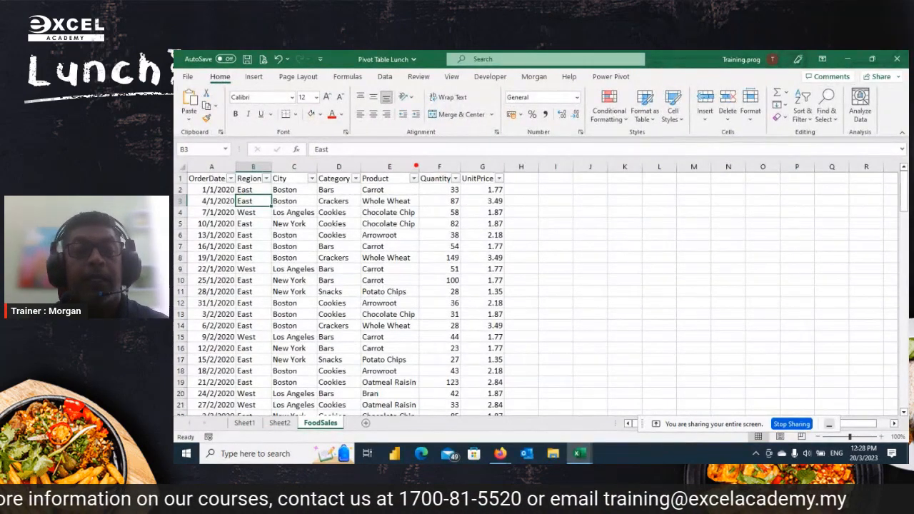
{"action": "mouse_move", "coordinate": [415, 165]}
{"action": "left_mouse_down"}
{"action": "mouse_move", "coordinate": [501, 284]}
{"action": "mouse_move", "coordinate": [514, 284]}
{"action": "left_mouse_up"}
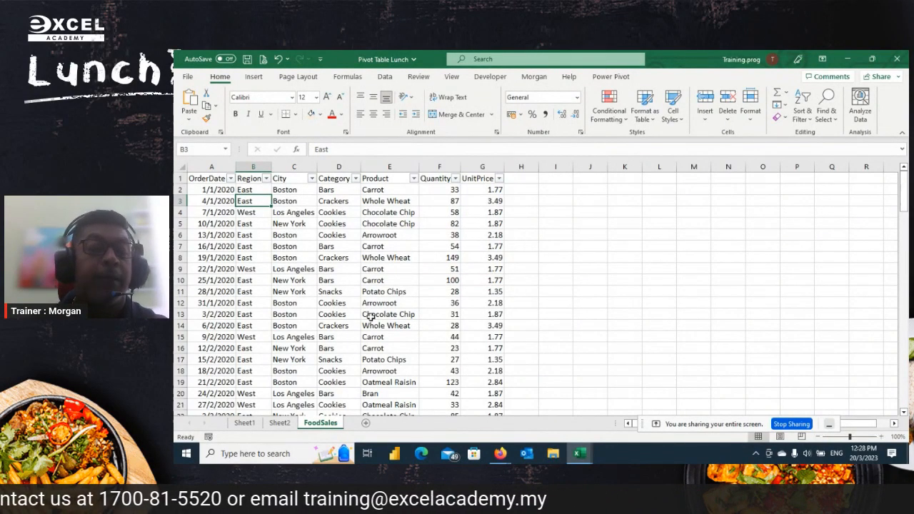
{"action": "left_click", "coordinate": [280, 421]}
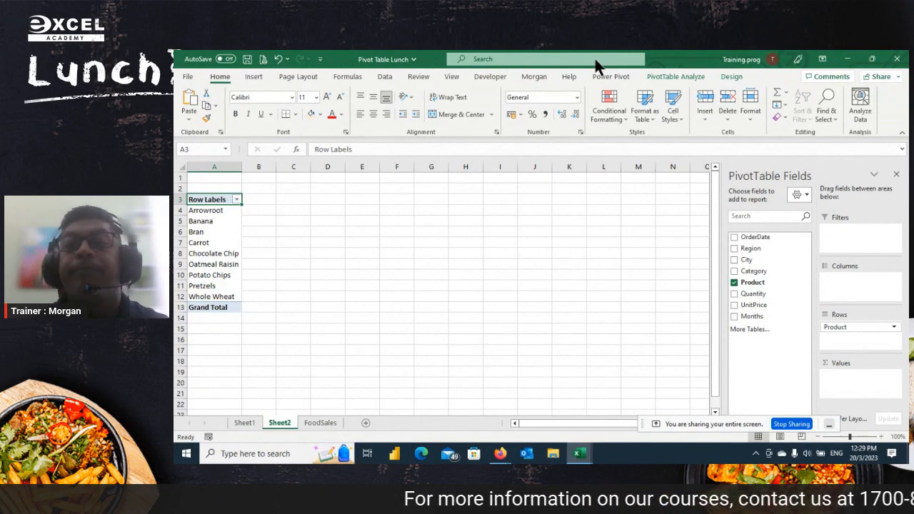
Start a calculated field for the product PivotTable and name it Revenue
{"action": "left_click", "coordinate": [687, 77]}
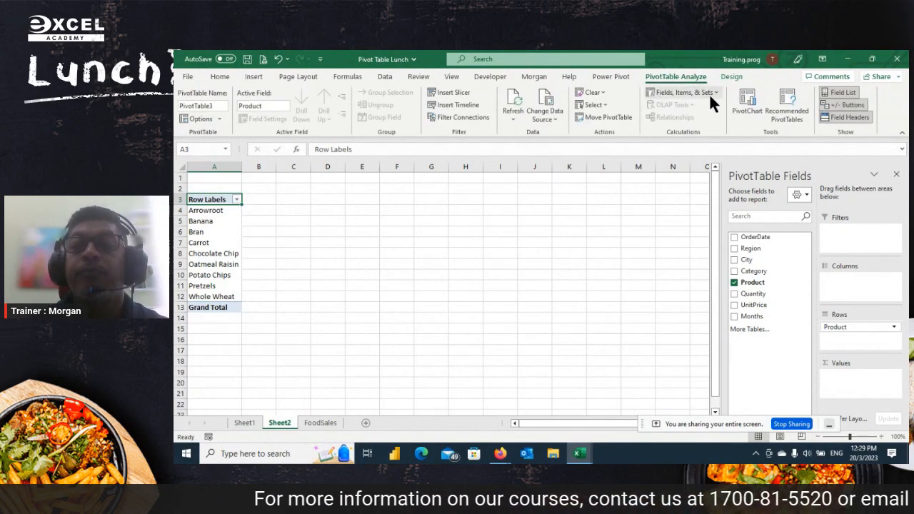
{"action": "left_click", "coordinate": [709, 93]}
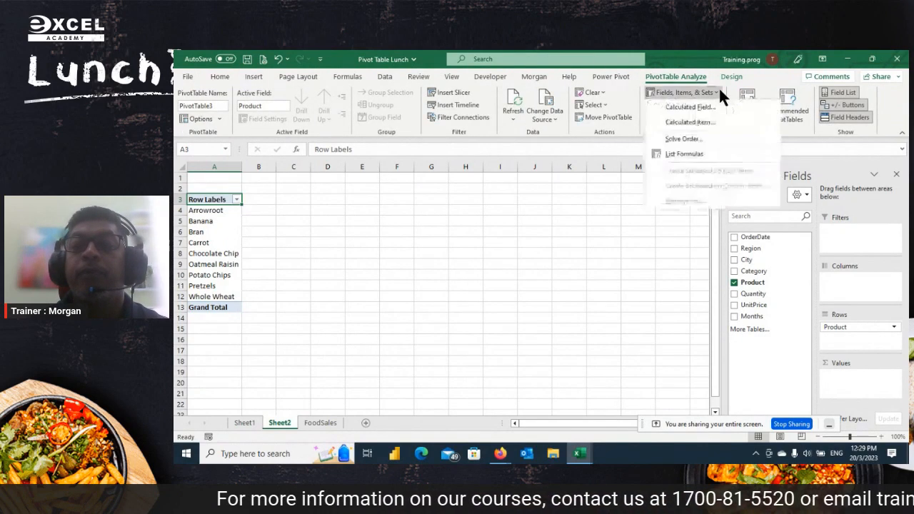
{"action": "left_click", "coordinate": [688, 107]}
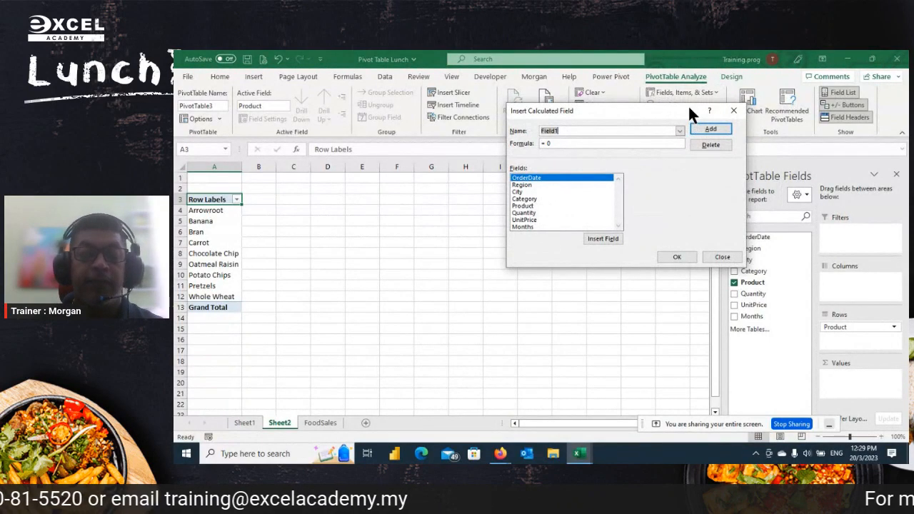
{"action": "type", "text": "am"}
{"action": "key", "text": "BackSpace"}
{"action": "key", "text": "BackSpace"}
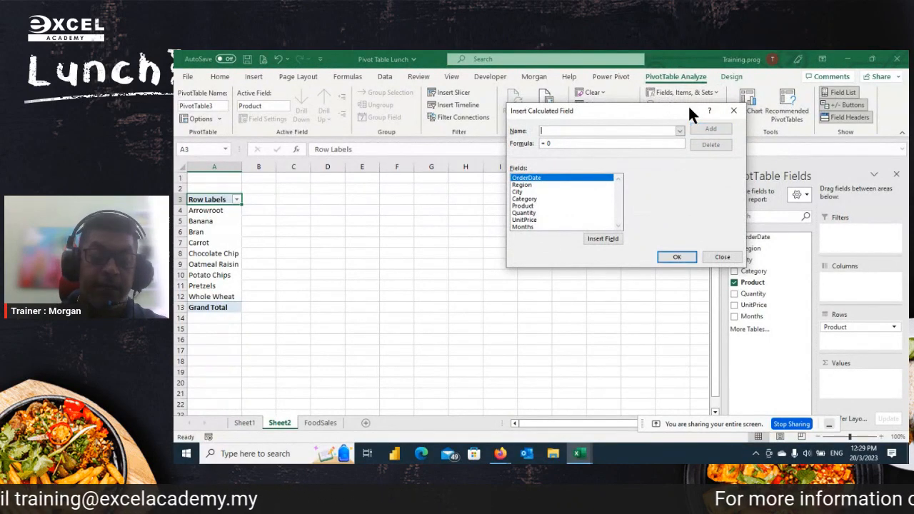
{"action": "type", "text": "Revenue"}
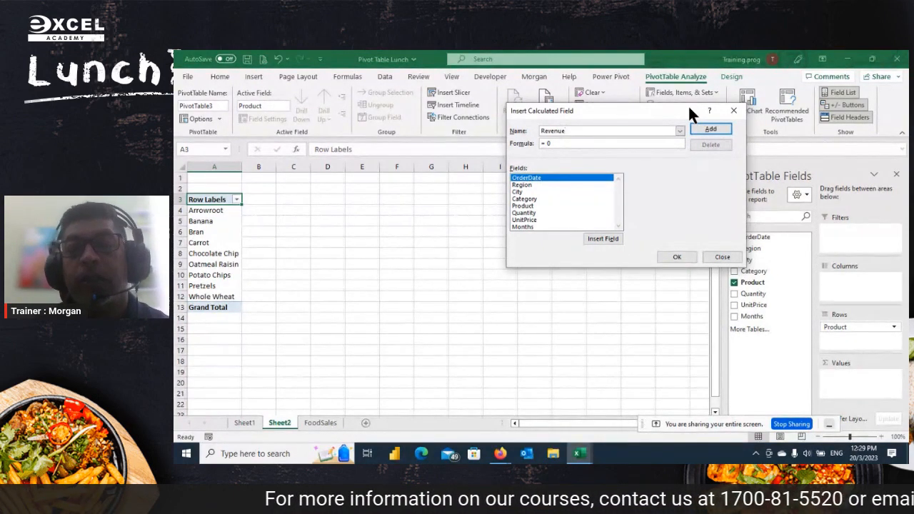
Define the Revenue formula as Quantity * UnitPrice and add the calculated field to the PivotTable
{"action": "left_click", "coordinate": [586, 143]}
{"action": "key", "text": "BackSpace"}
{"action": "double_click", "coordinate": [533, 212]}
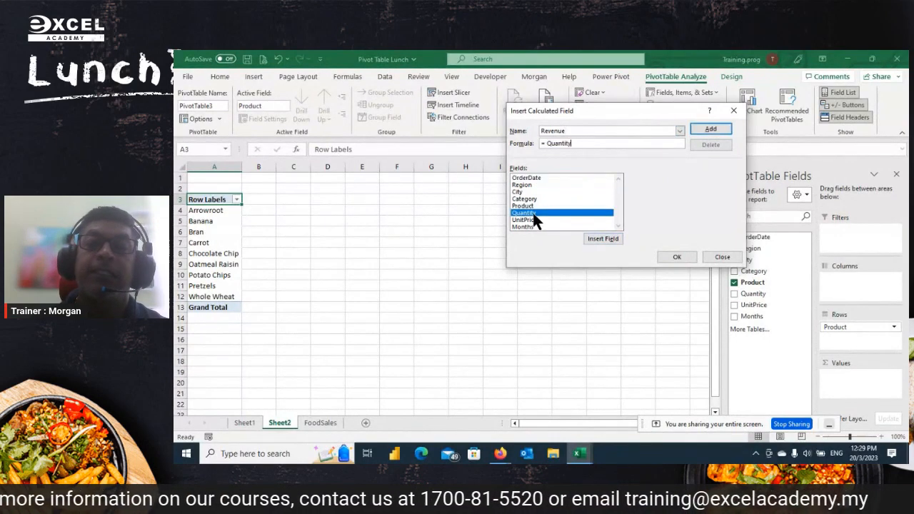
{"action": "double_click", "coordinate": [526, 219]}
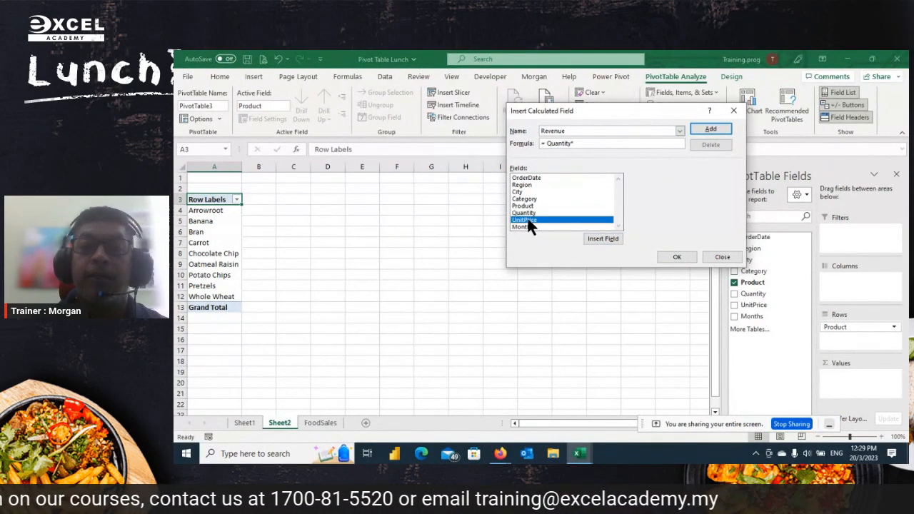
{"action": "left_click", "coordinate": [726, 125]}
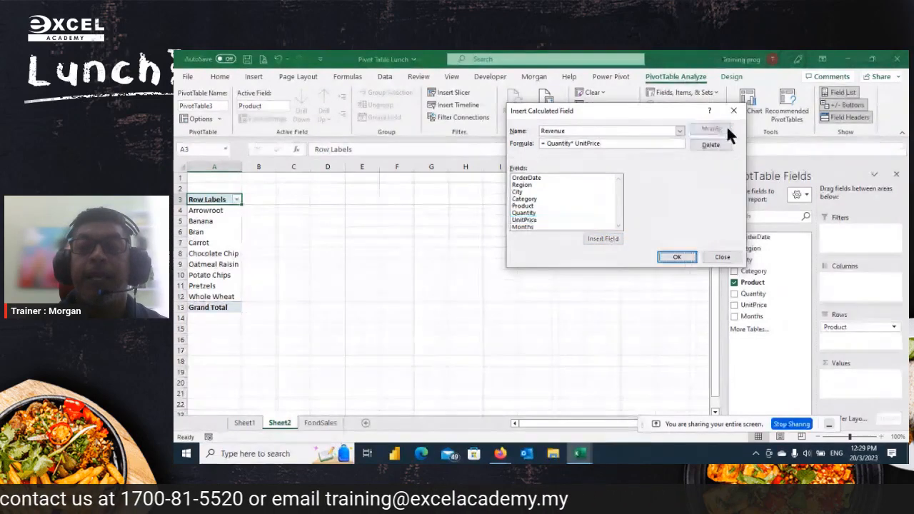
{"action": "left_click", "coordinate": [679, 258]}
{"action": "left_click", "coordinate": [277, 265]}
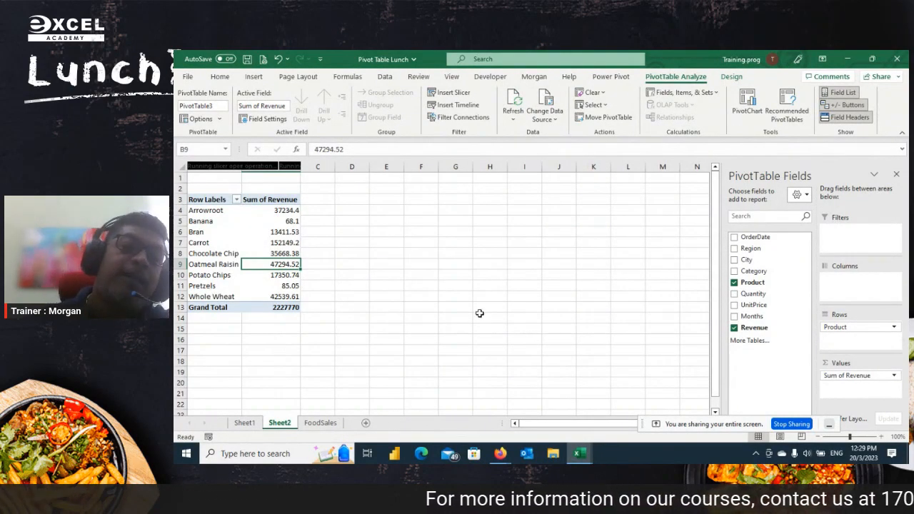
{"action": "left_click", "coordinate": [421, 237]}
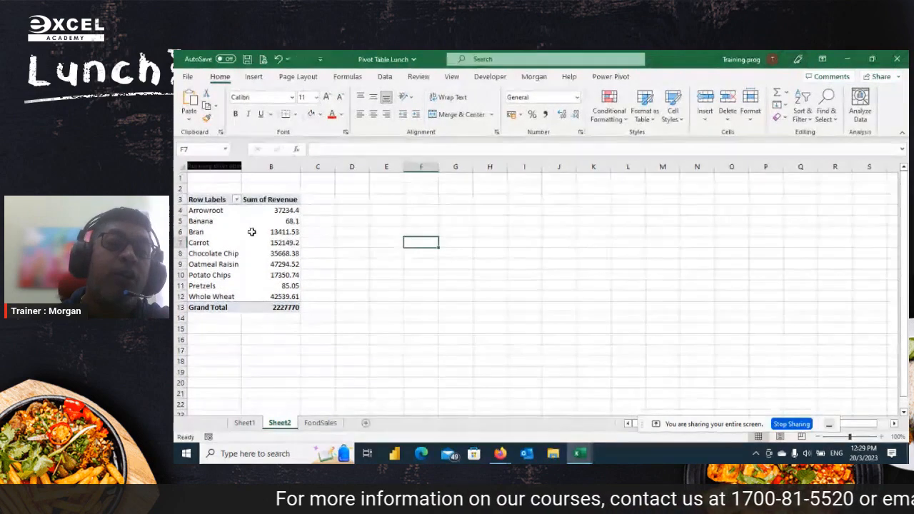
Add OrderDate to the PivotTable rows above Product, remove the Months field from the rows, and review the daily revenue list
{"action": "left_click", "coordinate": [282, 229]}
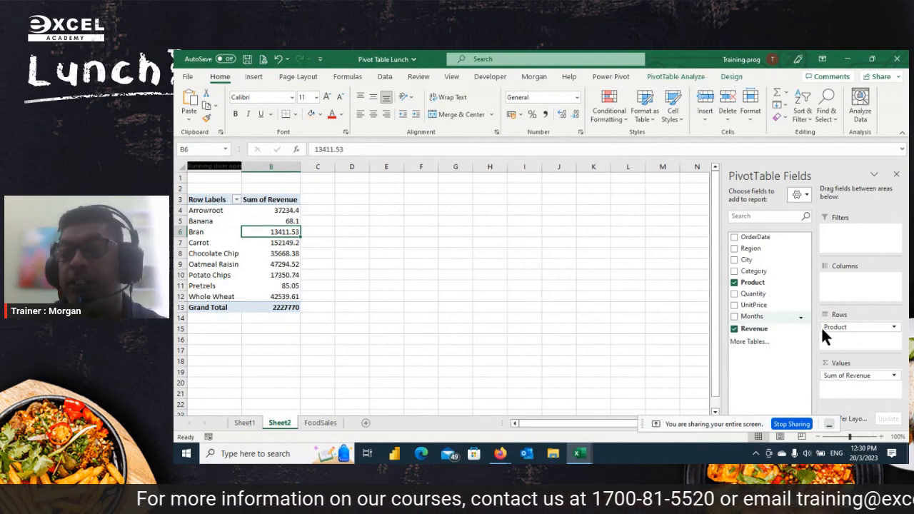
{"action": "left_click_drag", "start_coordinate": [756, 236], "coordinate": [844, 335]}
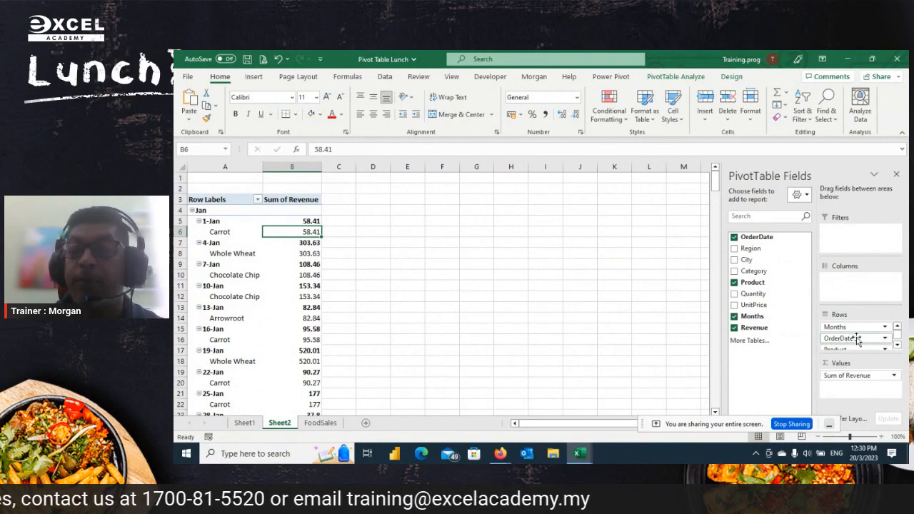
{"action": "left_click_drag", "start_coordinate": [850, 327], "coordinate": [778, 323]}
{"action": "scroll", "coordinate": [323, 283], "scroll_direction": "down", "scroll_amount": 4}
{"action": "scroll", "coordinate": [323, 283], "scroll_direction": "down", "scroll_amount": 20}
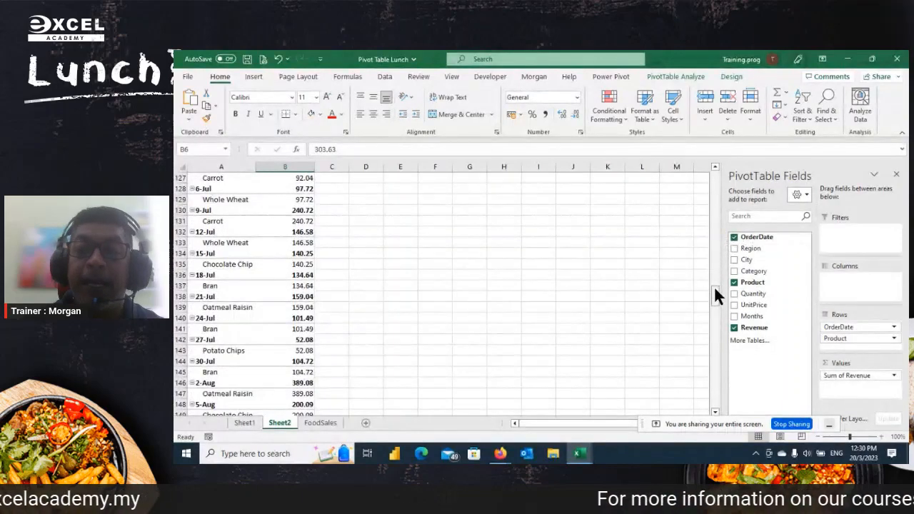
{"action": "left_click_drag", "start_coordinate": [714, 285], "coordinate": [716, 148]}
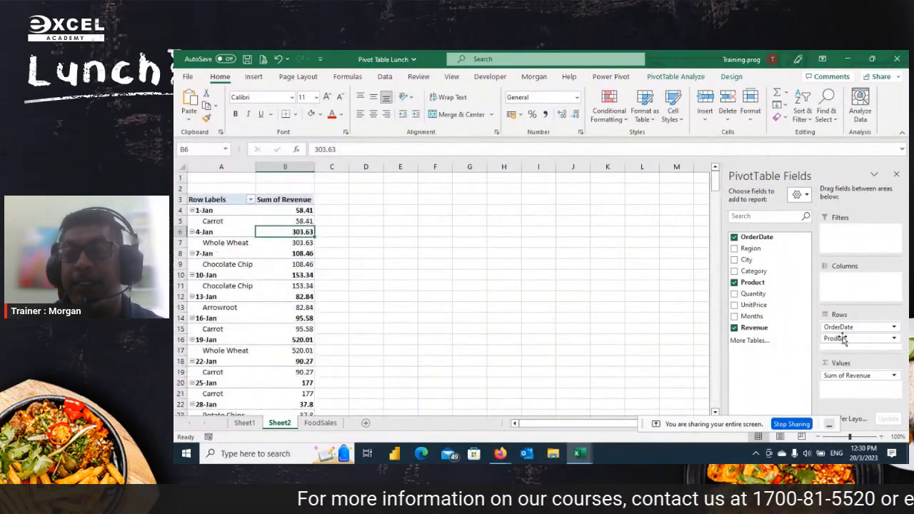
Remove Product from the PivotTable rows and review the revenue listed by order date
{"action": "left_click_drag", "start_coordinate": [843, 339], "coordinate": [778, 317]}
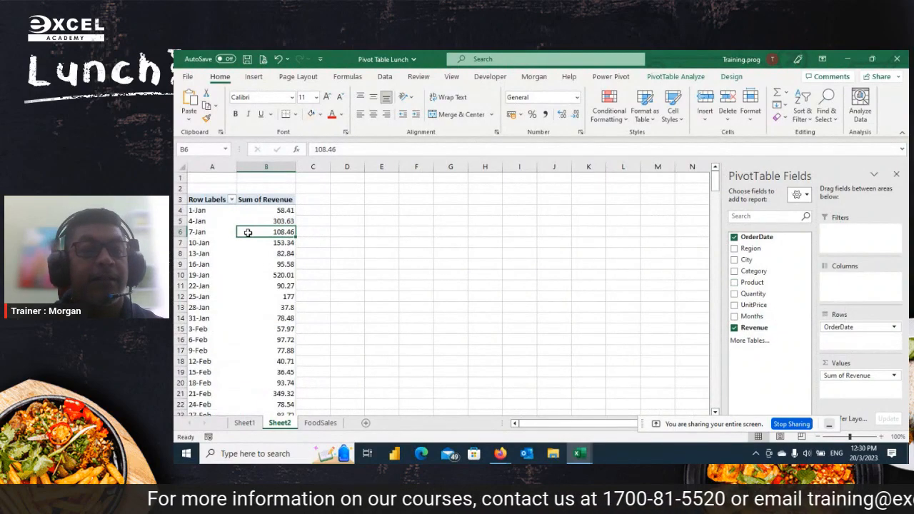
{"action": "scroll", "coordinate": [248, 232], "scroll_direction": "down", "scroll_amount": 20}
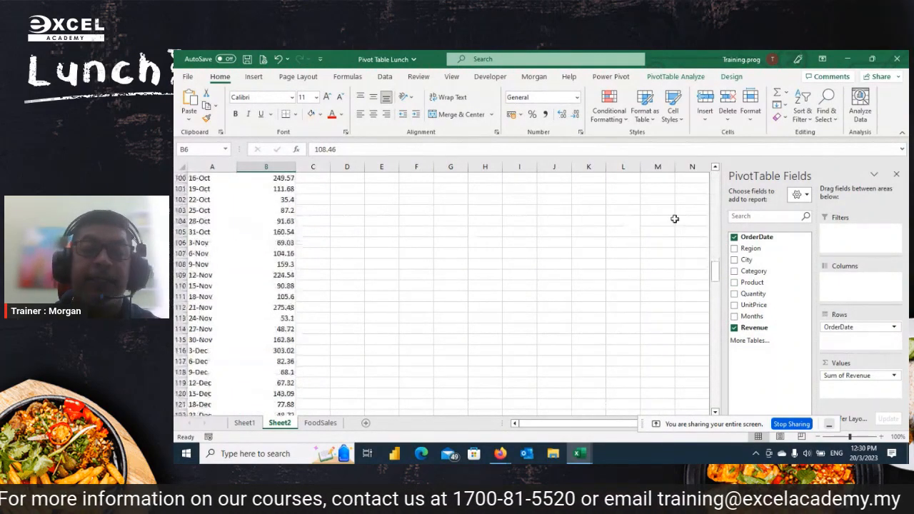
{"action": "left_click_drag", "start_coordinate": [712, 271], "coordinate": [724, 173]}
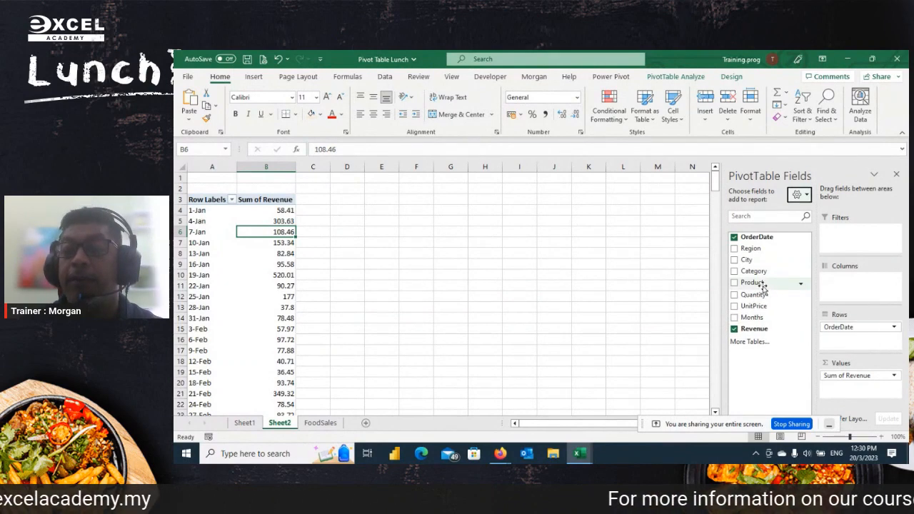
Replace OrderDate with Product in the PivotTable rows
{"action": "left_click_drag", "start_coordinate": [762, 285], "coordinate": [746, 300]}
{"action": "left_click_drag", "start_coordinate": [866, 328], "coordinate": [774, 308]}
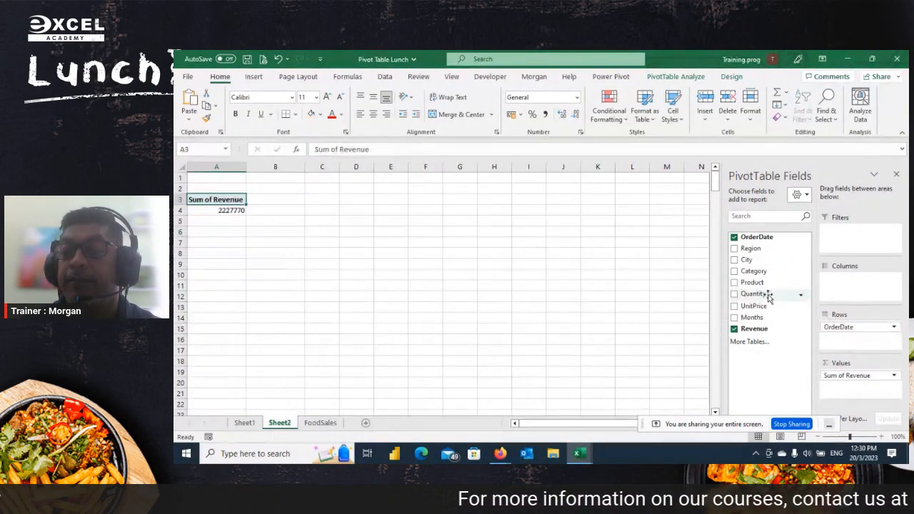
{"action": "left_click", "coordinate": [755, 283]}
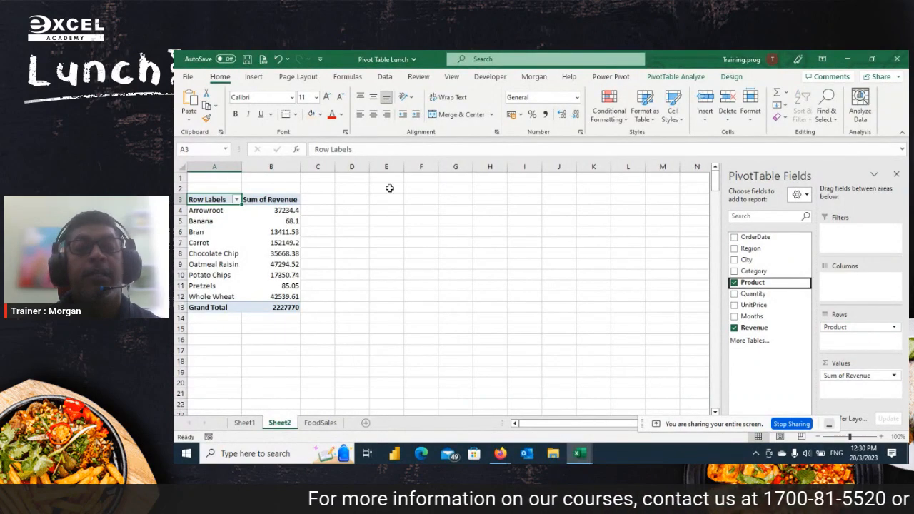
Format the Sum of Revenue values as Number with 2 decimal places and the 1000 separator
{"action": "left_click", "coordinate": [289, 255]}
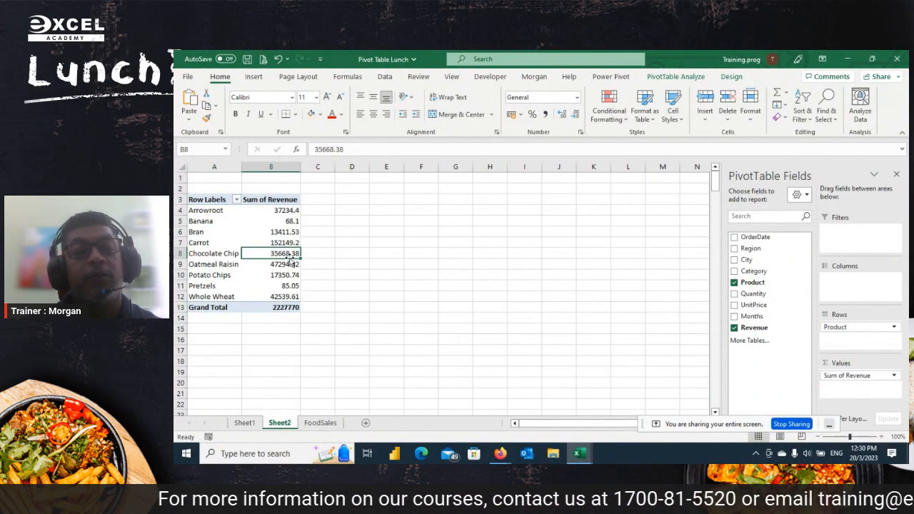
{"action": "right_click", "coordinate": [288, 255]}
{"action": "left_click", "coordinate": [331, 284]}
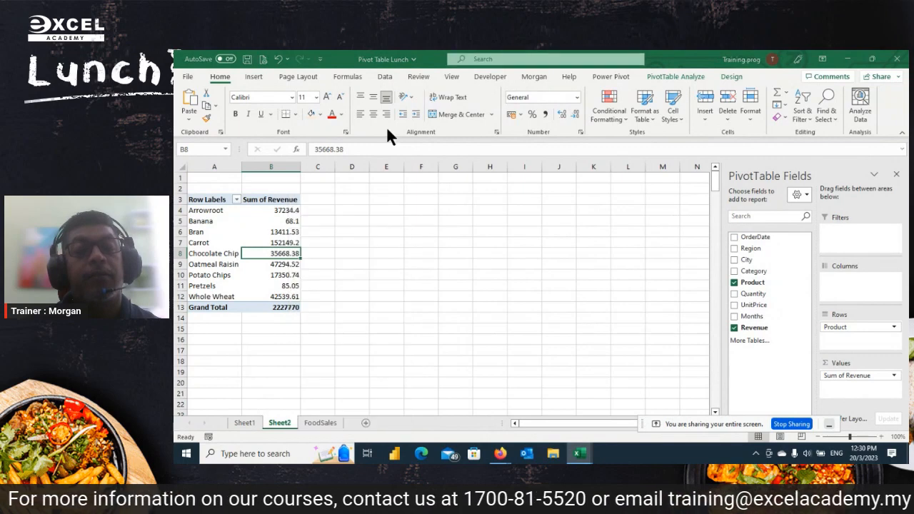
{"action": "left_click", "coordinate": [211, 201]}
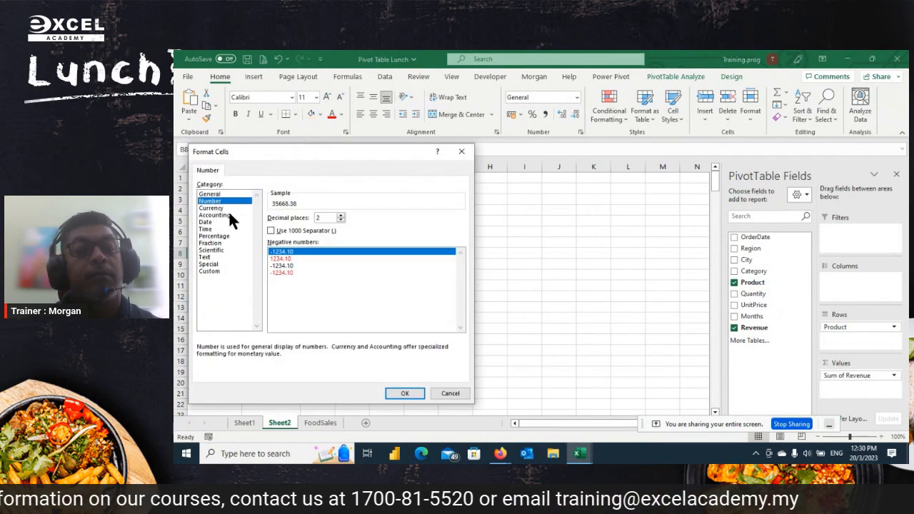
{"action": "left_click", "coordinate": [271, 231]}
{"action": "left_click", "coordinate": [401, 393]}
{"action": "left_click", "coordinate": [284, 296]}
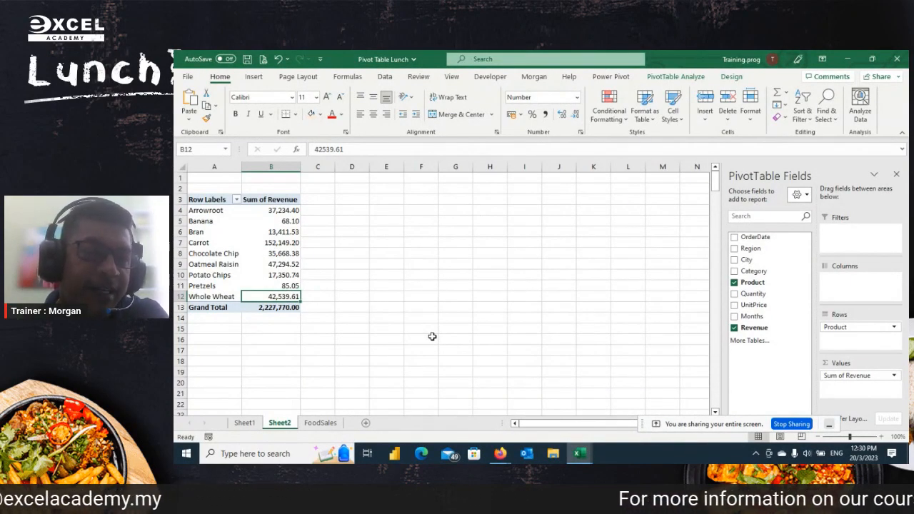
Go to the FoodSales sheet and turn off the filters on its header row
{"action": "left_click", "coordinate": [341, 420]}
{"action": "left_click", "coordinate": [472, 199]}
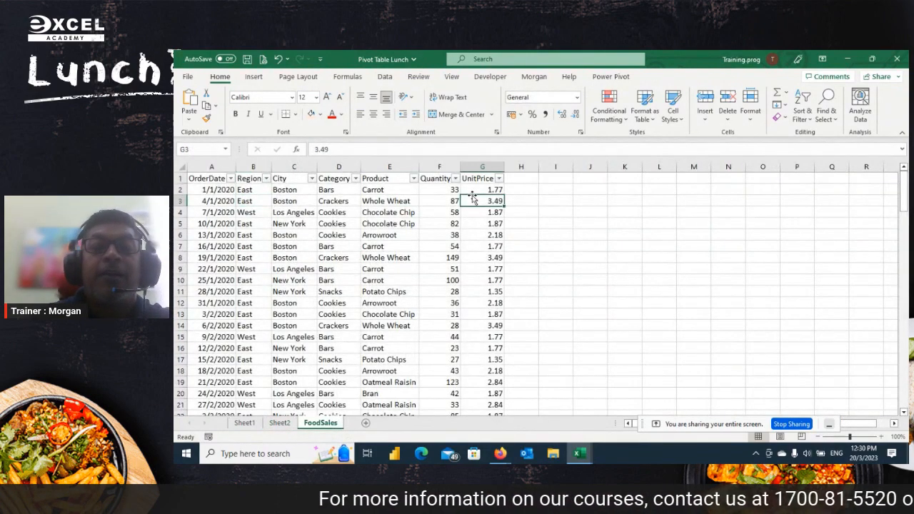
{"action": "left_click", "coordinate": [818, 180]}
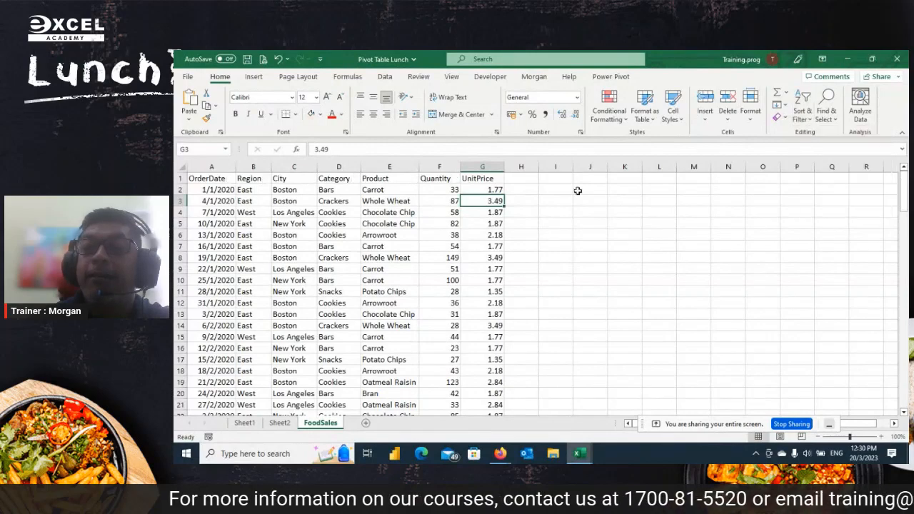
Enter the column header Amt in cell H1, beside UnitPrice
{"action": "left_click", "coordinate": [525, 178]}
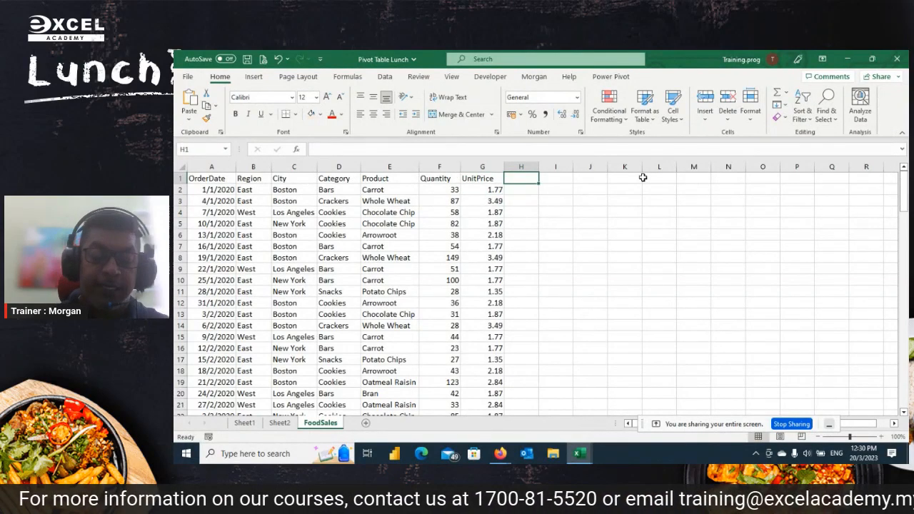
{"action": "type", "text": "Reve"}
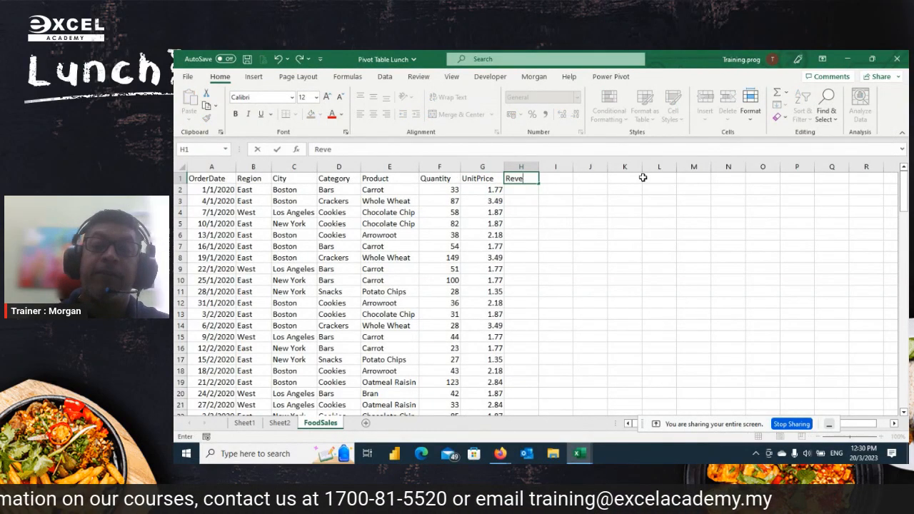
{"action": "type", "text": "Amt"}
{"action": "key", "text": "Return"}
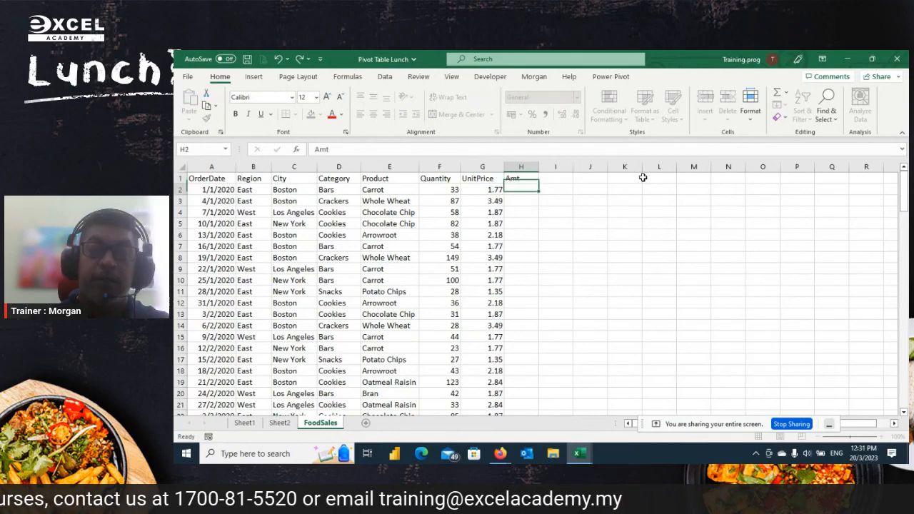
Calculate Quantity times UnitPrice with =F2*G2 in H2 and fill the formula down the Amt column
{"action": "type", "text": "="}
{"action": "key", "text": "Left"}
{"action": "key", "text": "Left"}
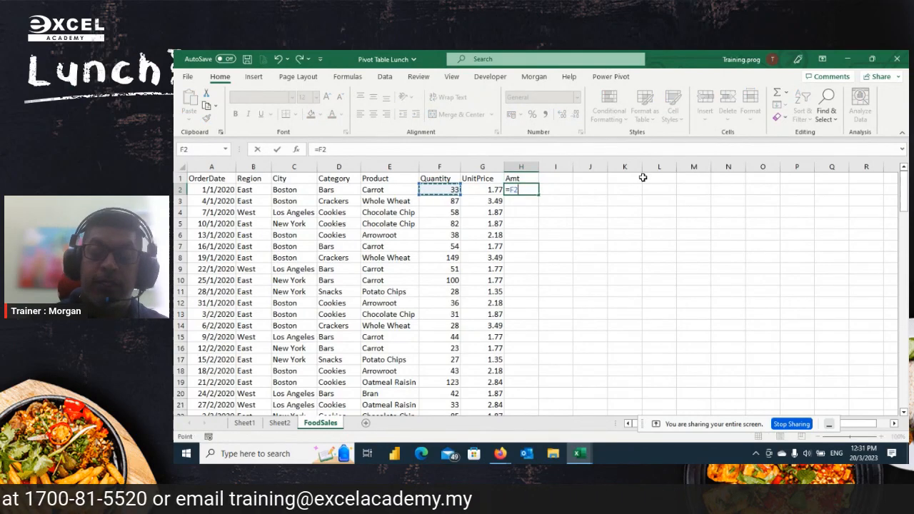
{"action": "type", "text": "*"}
{"action": "key", "text": "Left"}
{"action": "key", "text": "ctrl+Return"}
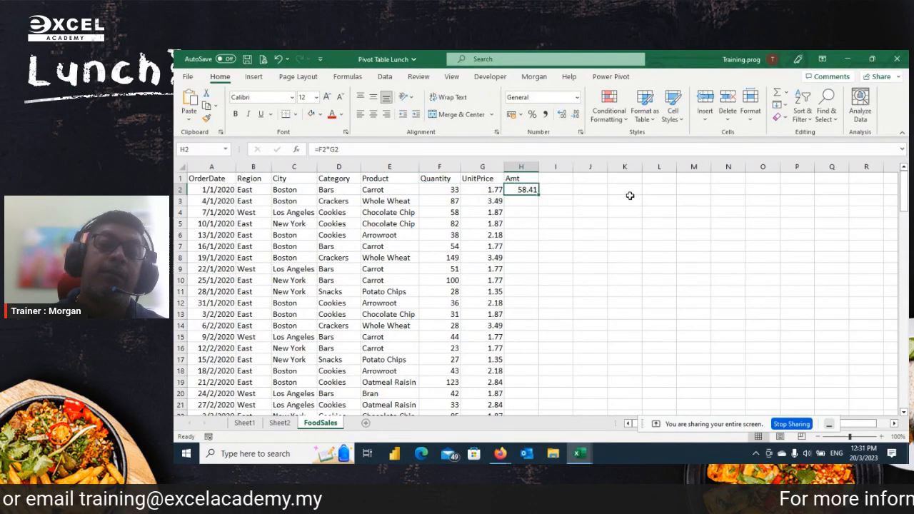
{"action": "double_click", "coordinate": [539, 194]}
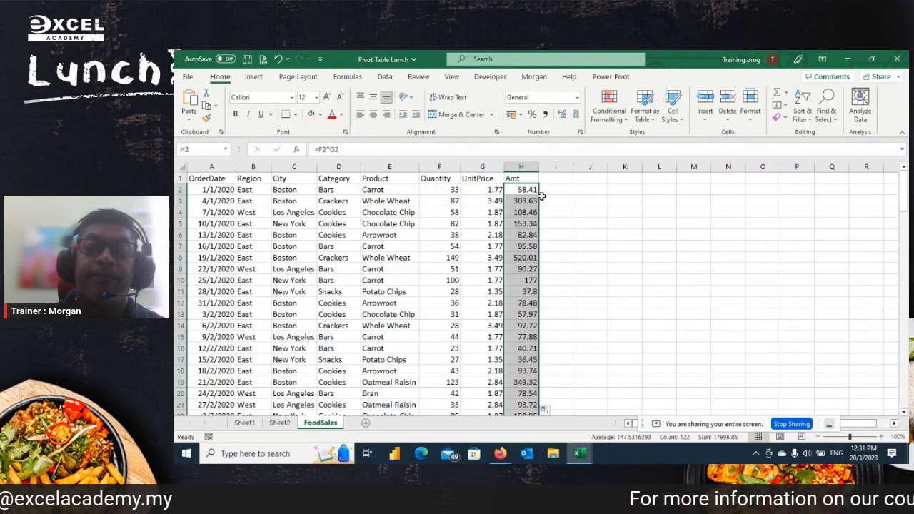
Total the Amt column in H125 with =SUM(H2:H124)
{"action": "key", "text": "ctrl+Down"}
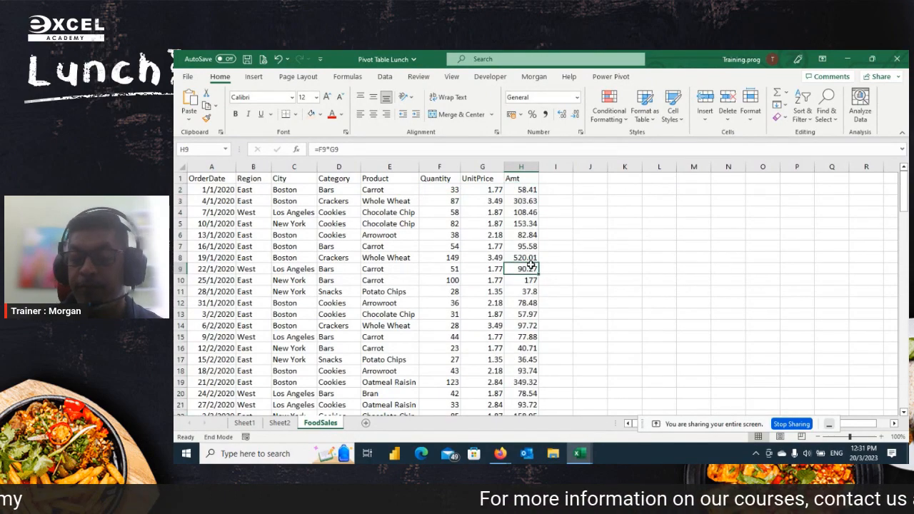
{"action": "key", "text": "Down"}
{"action": "key", "text": "Down"}
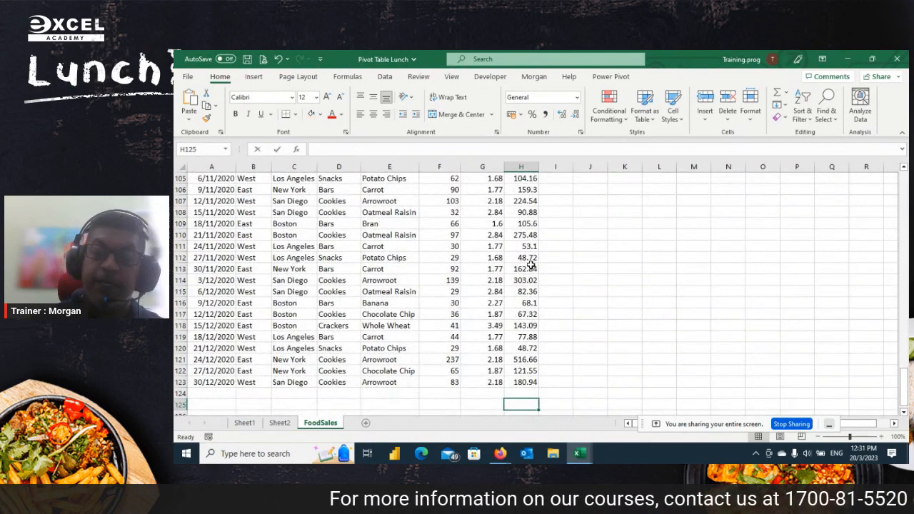
{"action": "key", "text": "alt+equal"}
{"action": "key", "text": "alt+equal"}
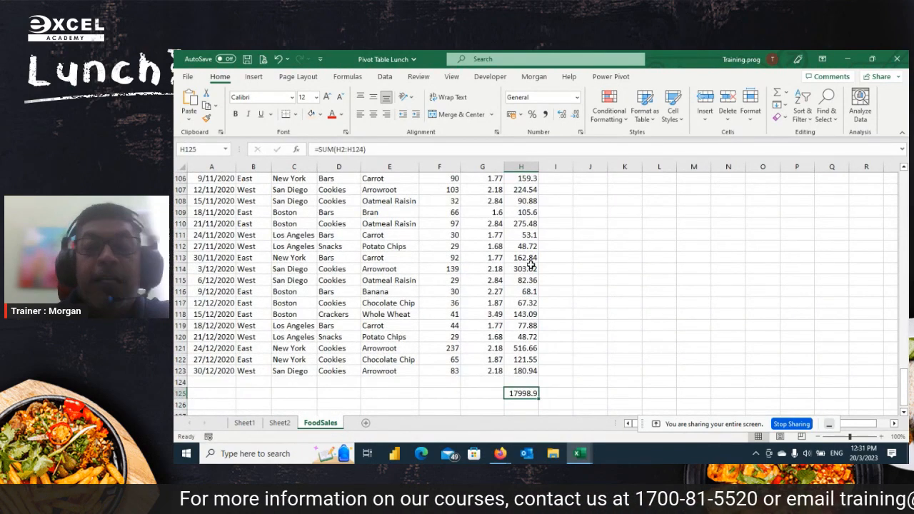
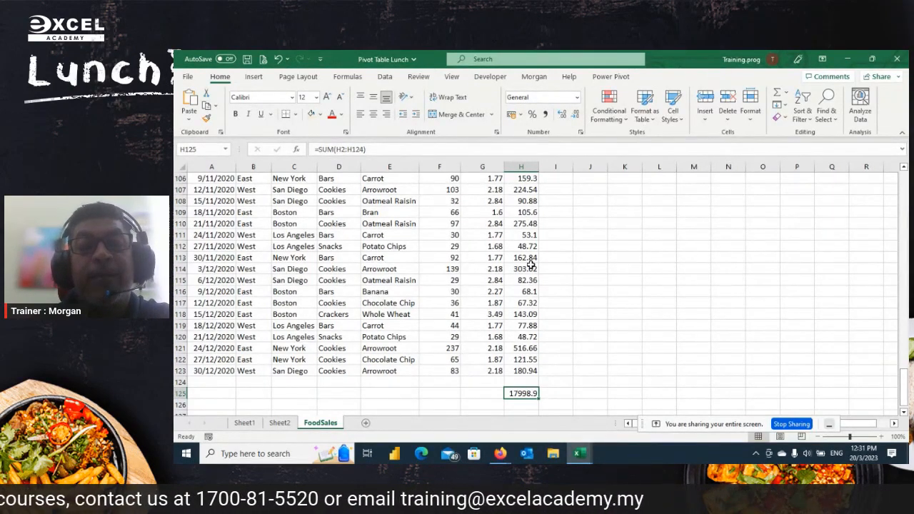
Clear the total in H125 and the contents of the whole Amt column
{"action": "key", "text": "Delete"}
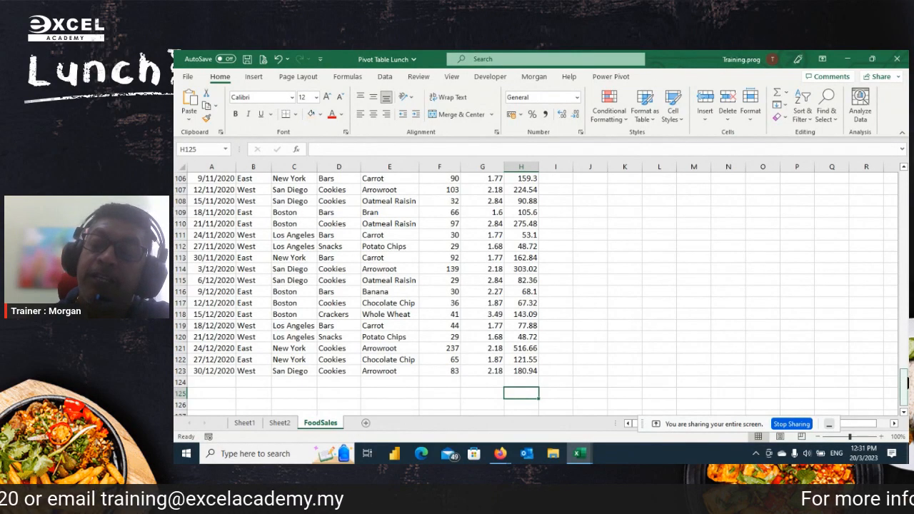
{"action": "left_click_drag", "start_coordinate": [907, 382], "coordinate": [907, 182]}
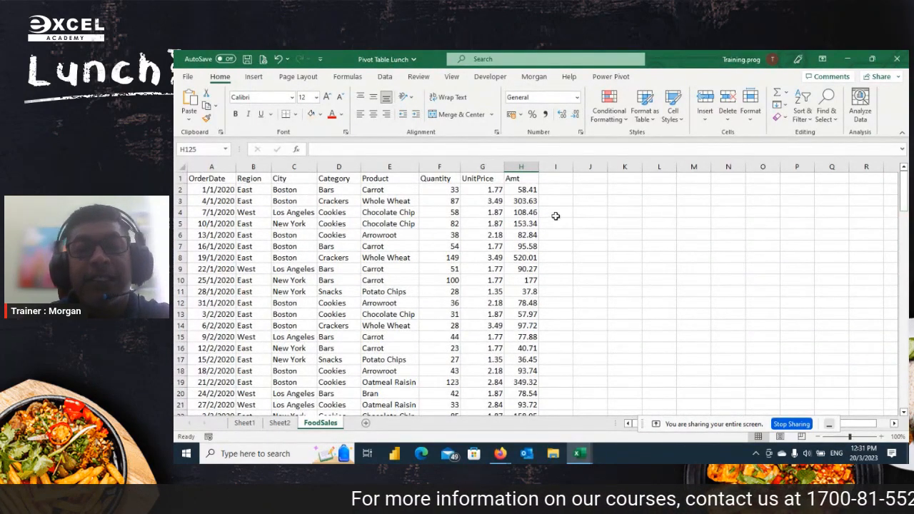
{"action": "left_click", "coordinate": [529, 167]}
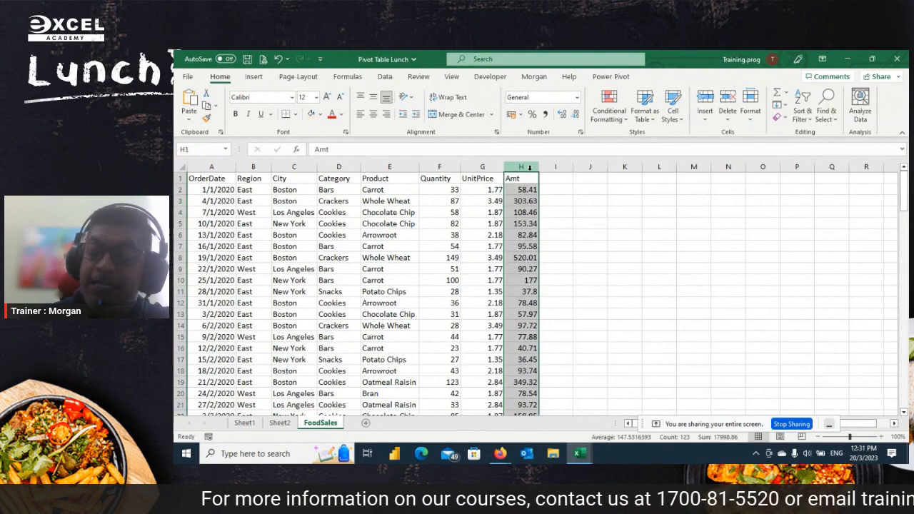
{"action": "key", "text": "Delete"}
Add sums of the Quantity and UnitPrice columns below the data in F125 and G125
{"action": "left_click", "coordinate": [458, 214]}
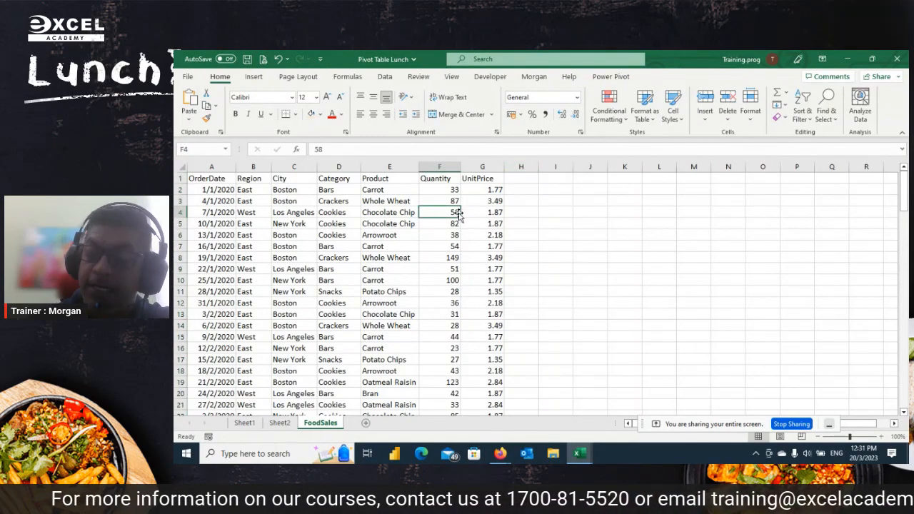
{"action": "key", "text": "Down"}
{"action": "key", "text": "Down"}
{"action": "key", "text": "Down"}
{"action": "key", "text": "Down"}
{"action": "key", "text": "Up"}
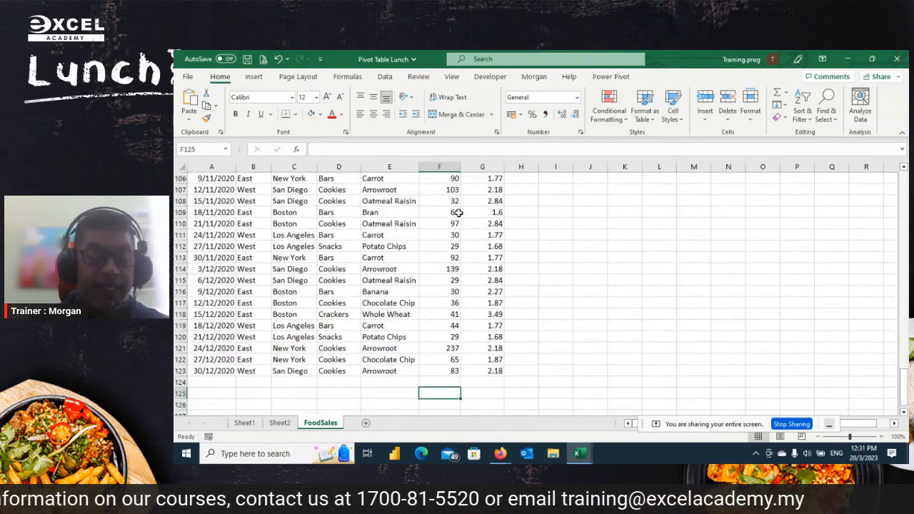
{"action": "key", "text": "alt+equal"}
{"action": "key", "text": "Tab"}
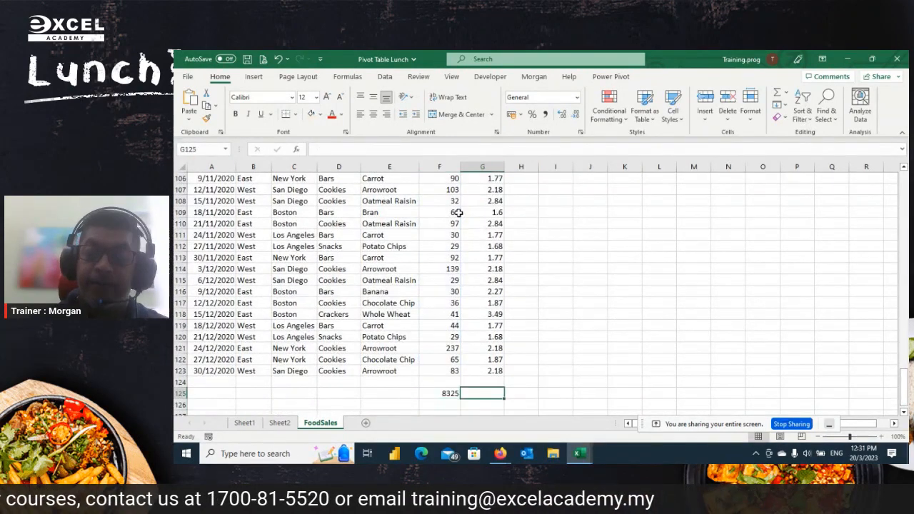
{"action": "key", "text": "alt+equal"}
{"action": "key", "text": "Tab"}
Multiply the Quantity and UnitPrice totals in H125 with =F125*G125
{"action": "type", "text": "="}
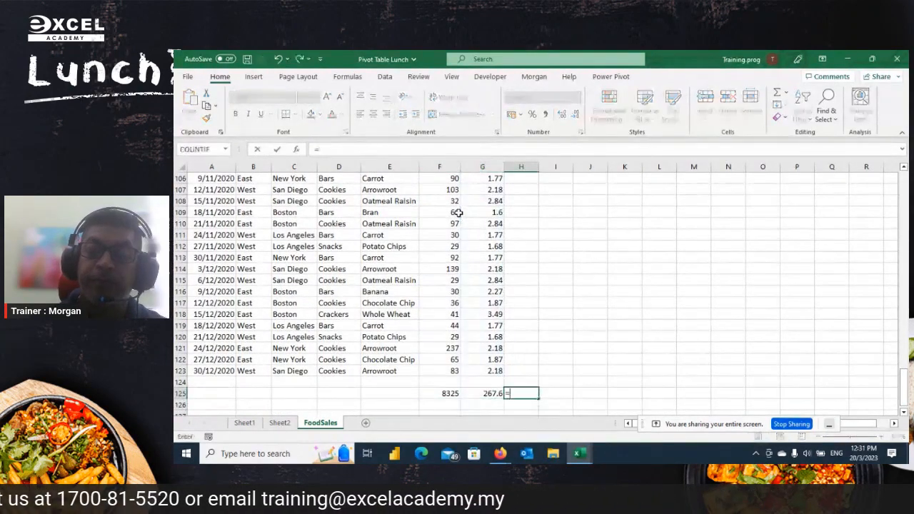
{"action": "key", "text": "Left"}
{"action": "key", "text": "Left"}
{"action": "type", "text": "*"}
{"action": "key", "text": "Left"}
{"action": "key", "text": "ctrl+Return"}
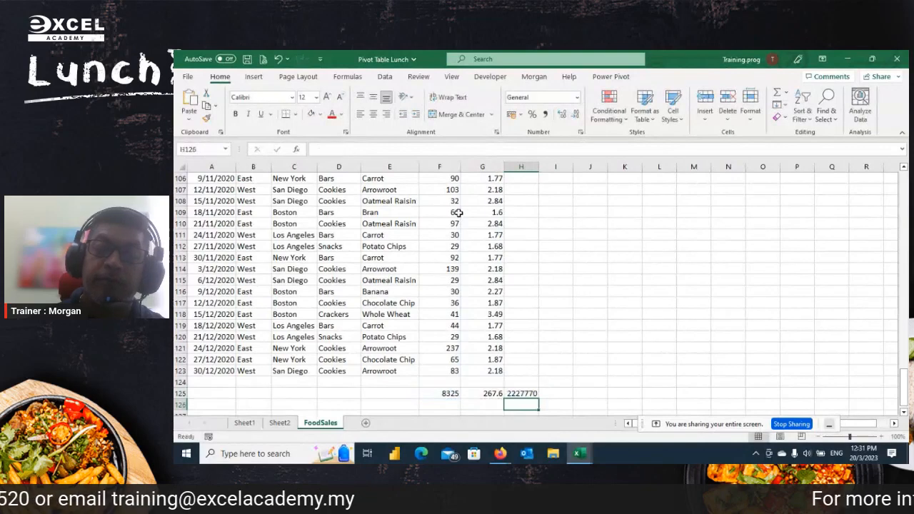
Check the Quantity and UnitPrice columns and apply the comma number format to the product in H125
{"action": "left_click", "coordinate": [421, 178]}
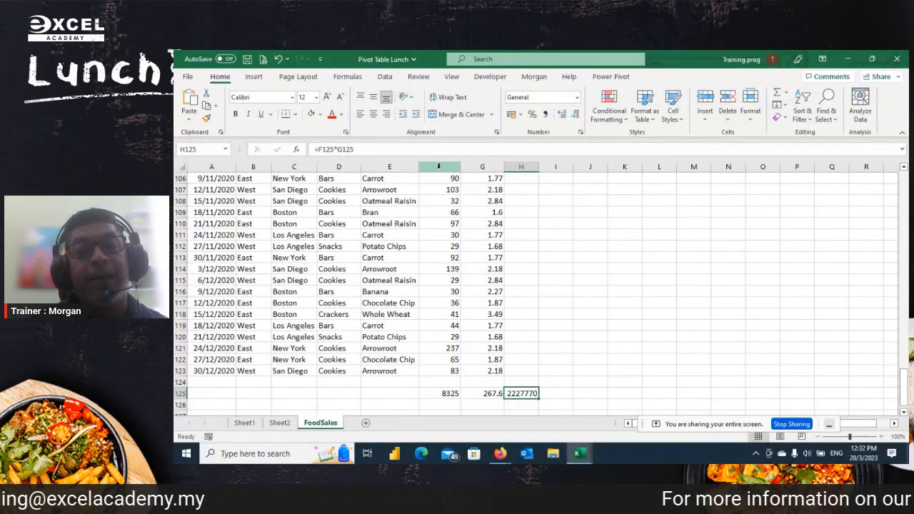
{"action": "key", "text": "ctrl+space"}
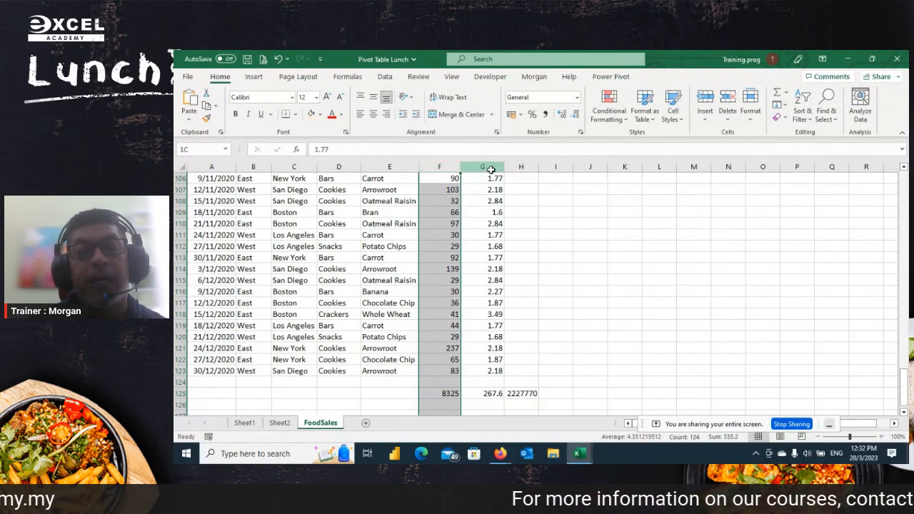
{"action": "left_click", "coordinate": [488, 168]}
{"action": "left_click", "coordinate": [528, 392]}
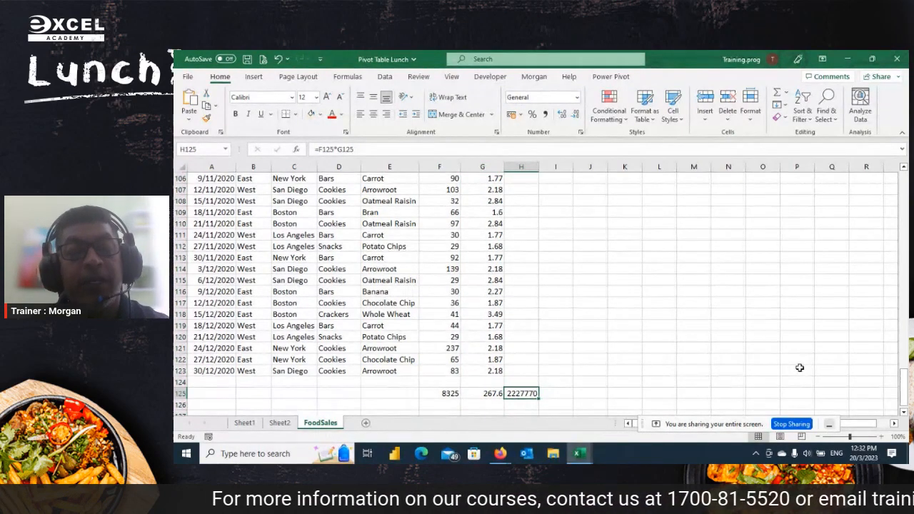
{"action": "left_click", "coordinate": [546, 114]}
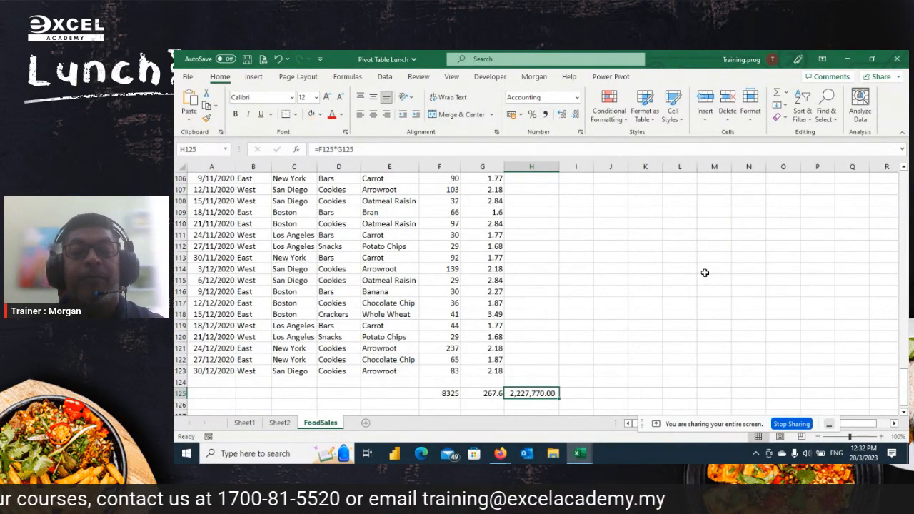
Clear the test totals from row 125, columns F to H
{"action": "key", "text": "shift+Left"}
{"action": "key", "text": "shift+Left"}
{"action": "key", "text": "shift+Left"}
{"action": "key", "text": "Delete"}
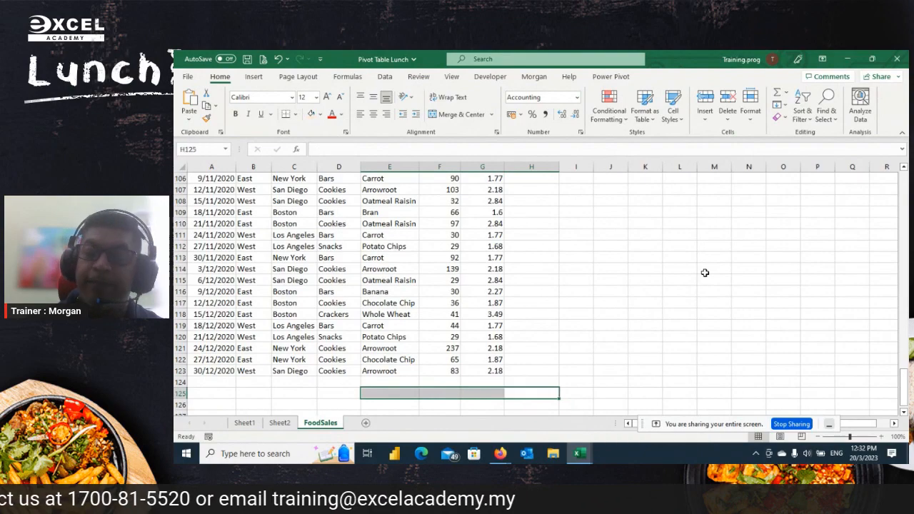
{"action": "left_click", "coordinate": [402, 257]}
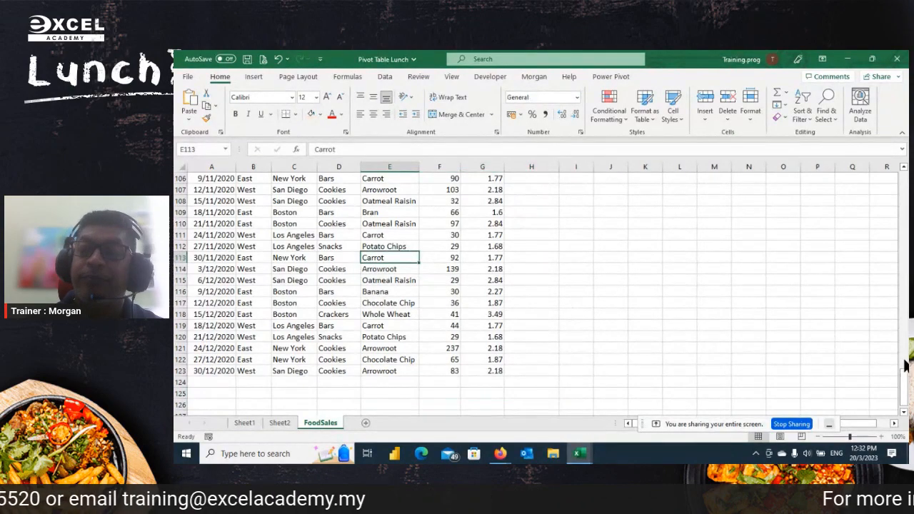
Turn on filters for the FoodSales data and filter the Product column to show only Bran
{"action": "left_click_drag", "start_coordinate": [905, 365], "coordinate": [904, 182]}
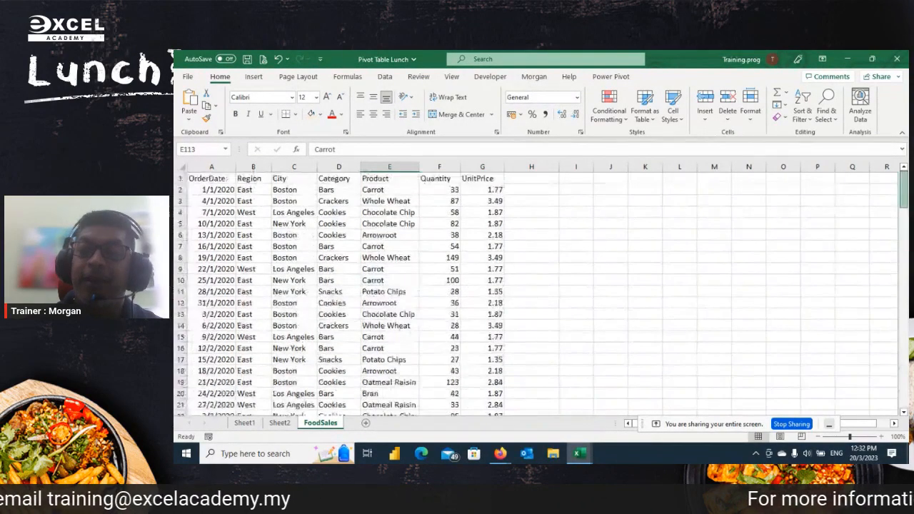
{"action": "left_click", "coordinate": [808, 113]}
{"action": "left_click", "coordinate": [822, 182]}
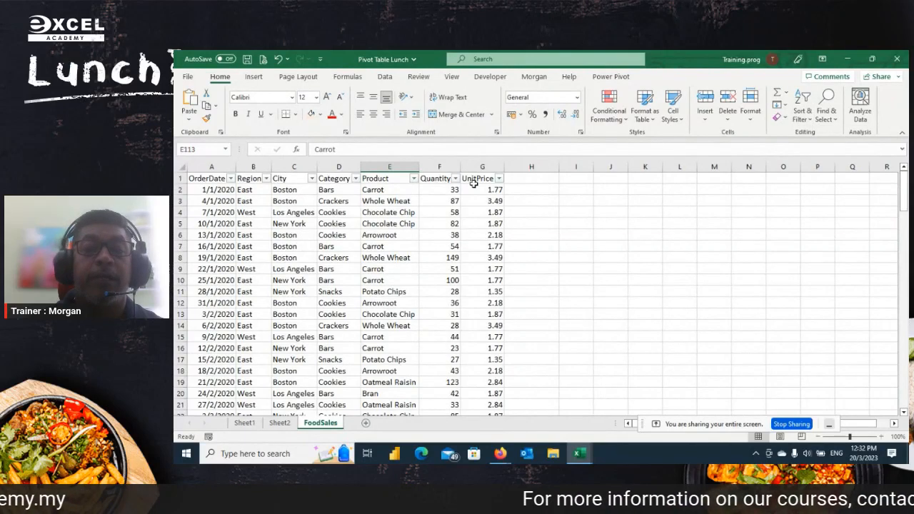
{"action": "left_click", "coordinate": [415, 178]}
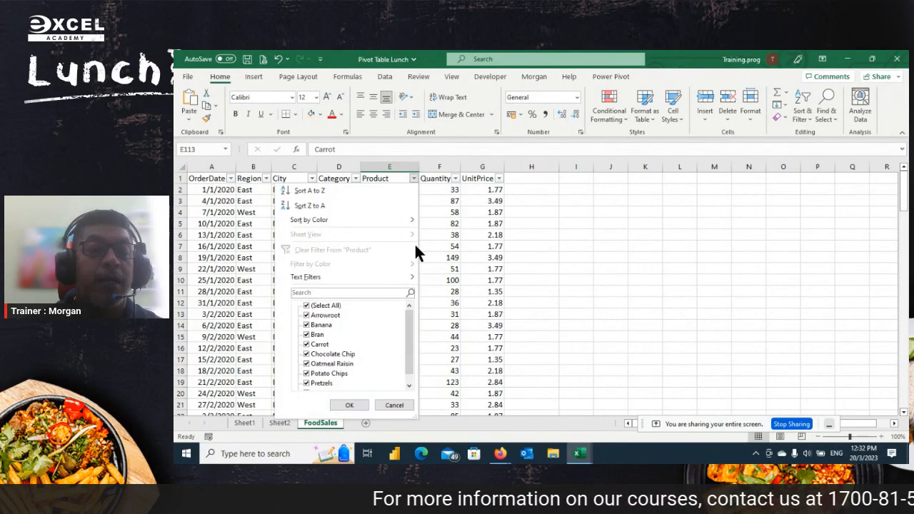
{"action": "left_click", "coordinate": [307, 332]}
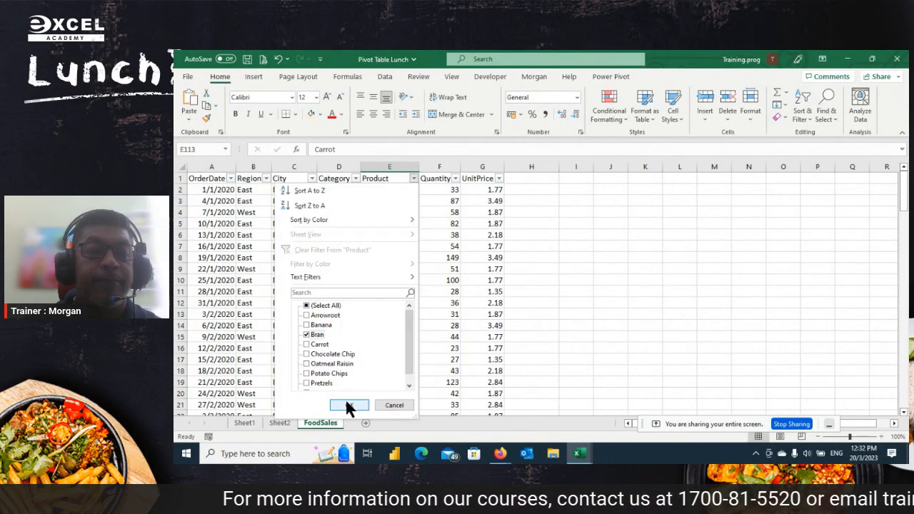
{"action": "left_click", "coordinate": [349, 405]}
{"action": "left_click", "coordinate": [470, 279]}
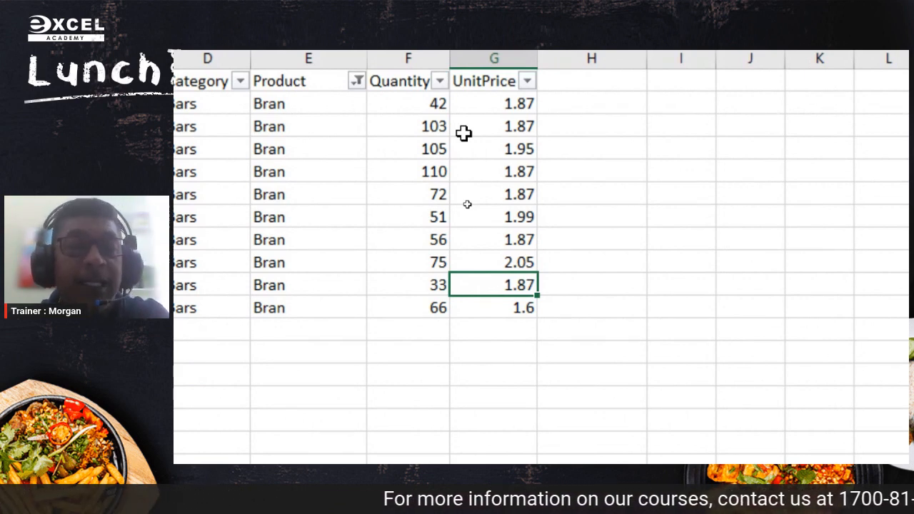
Examine the filtered Bran rows, comparing the Quantity and UnitPrice of individual orders
{"action": "scroll", "coordinate": [463, 133], "scroll_direction": "left", "scroll_amount": 3}
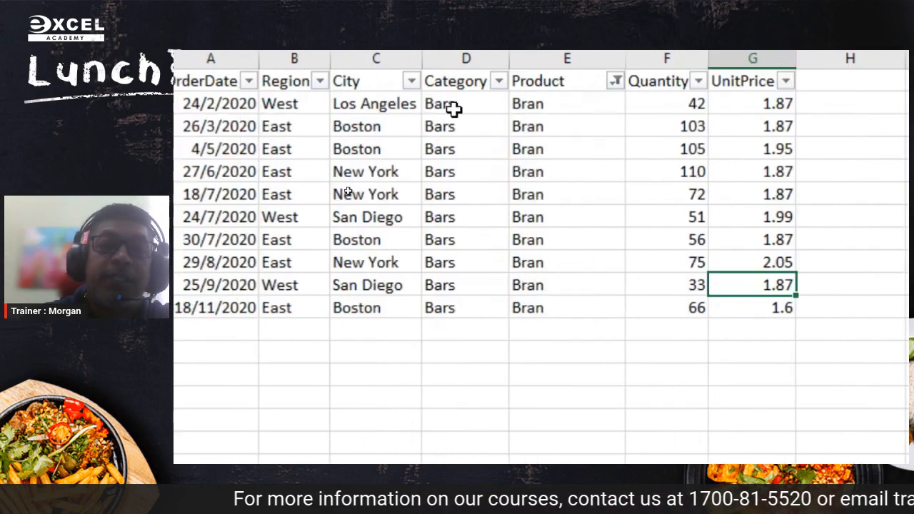
{"action": "scroll", "coordinate": [821, 129], "scroll_direction": "right", "scroll_amount": 2}
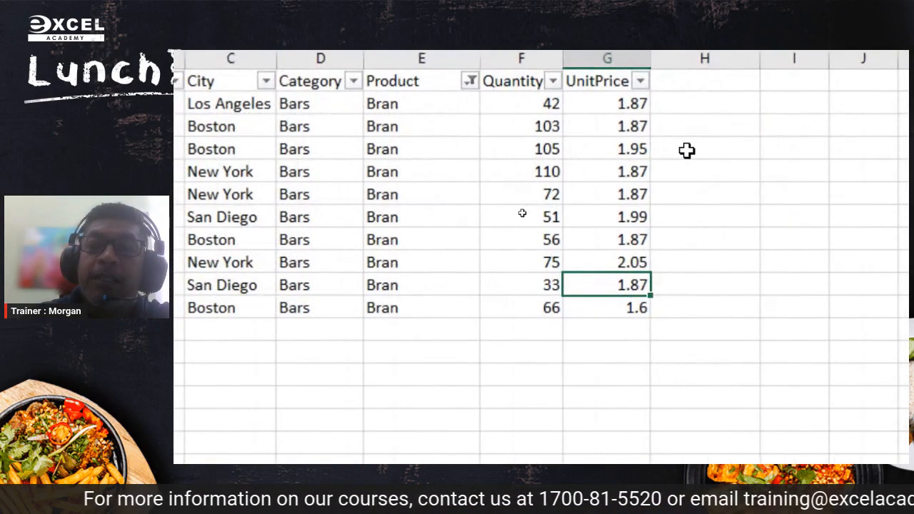
{"action": "left_click_drag", "start_coordinate": [686, 149], "coordinate": [504, 153]}
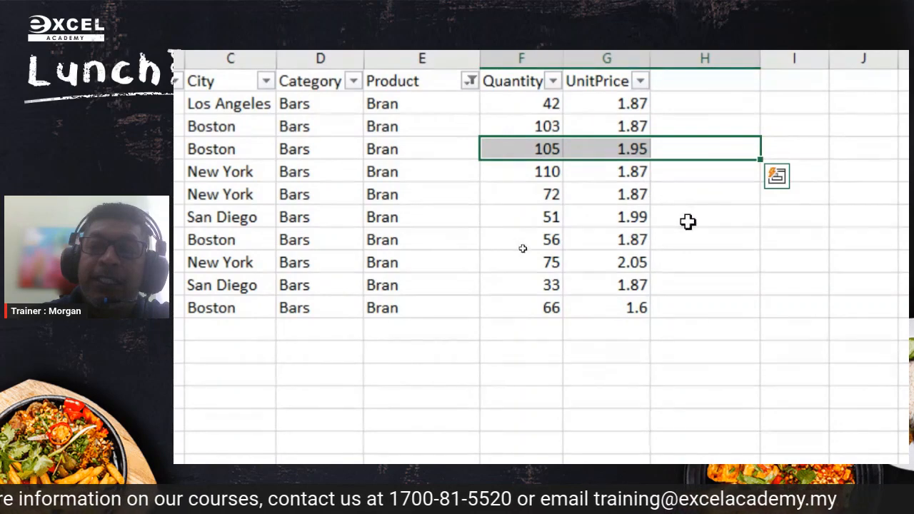
{"action": "left_click_drag", "start_coordinate": [687, 221], "coordinate": [528, 216]}
{"action": "left_click_drag", "start_coordinate": [704, 243], "coordinate": [503, 238]}
{"action": "left_click_drag", "start_coordinate": [704, 260], "coordinate": [514, 259]}
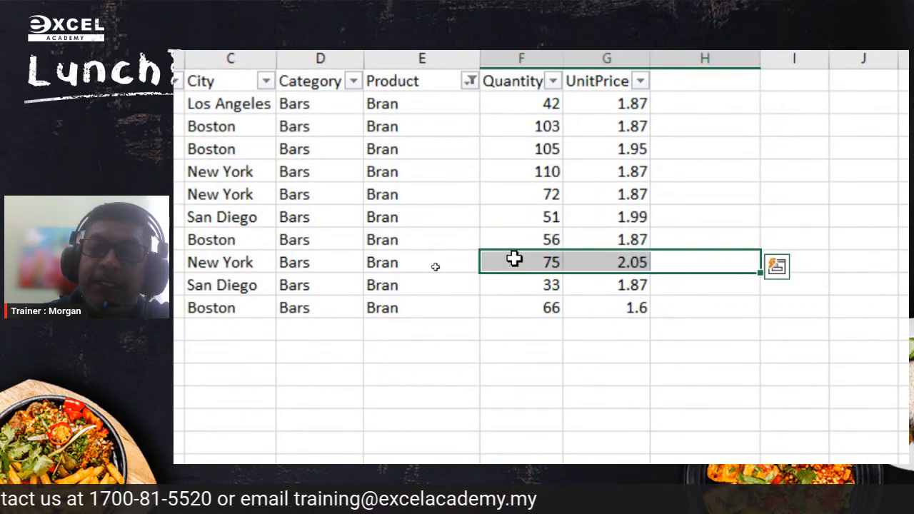
{"action": "left_click_drag", "start_coordinate": [685, 286], "coordinate": [540, 282]}
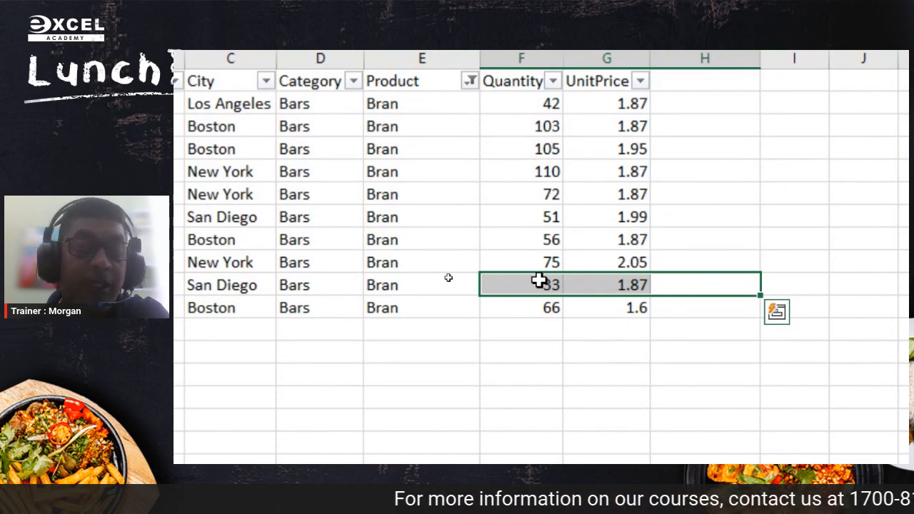
{"action": "key", "text": "ctrl+4"}
{"action": "left_click", "coordinate": [439, 224]}
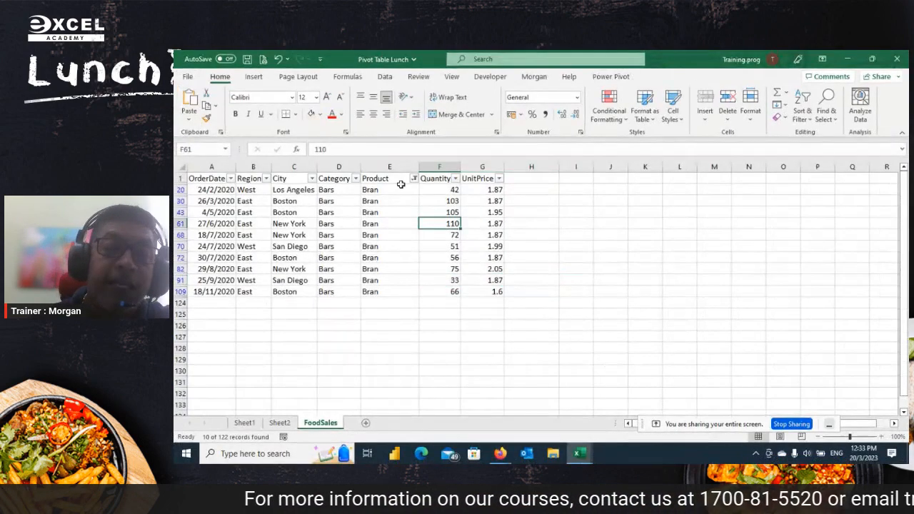
{"action": "left_click_drag", "start_coordinate": [398, 189], "coordinate": [400, 293]}
{"action": "left_click", "coordinate": [389, 246]}
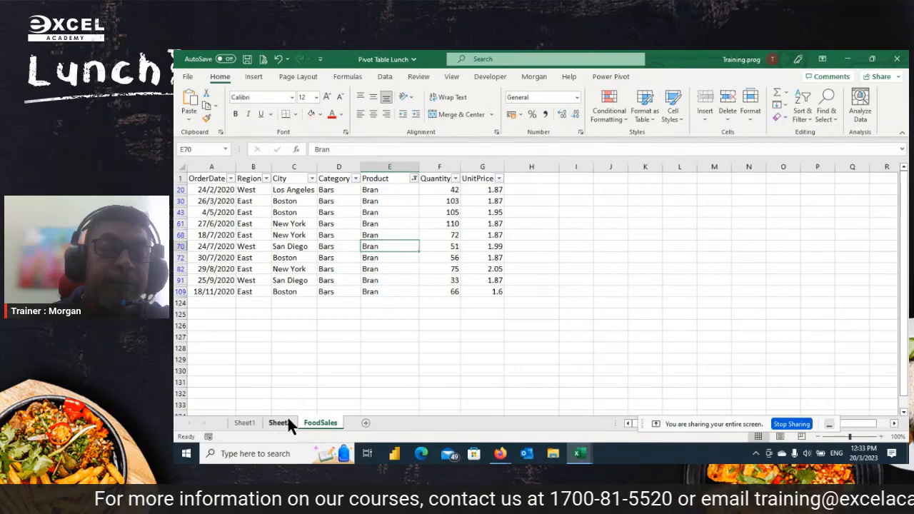
Filter the Sheet2 PivotTable to Bran only to check its revenue, and clear the Product filter again
{"action": "left_click", "coordinate": [288, 421]}
{"action": "left_click", "coordinate": [247, 231]}
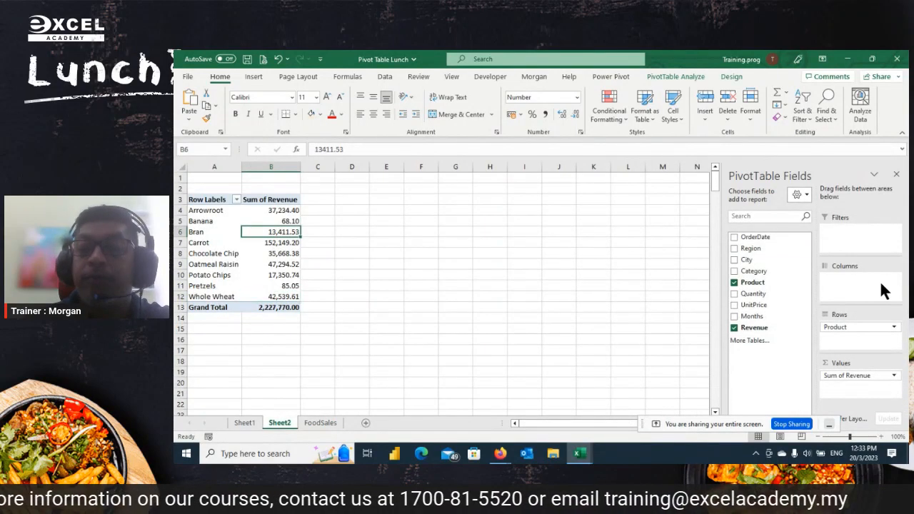
{"action": "left_click", "coordinate": [235, 200]}
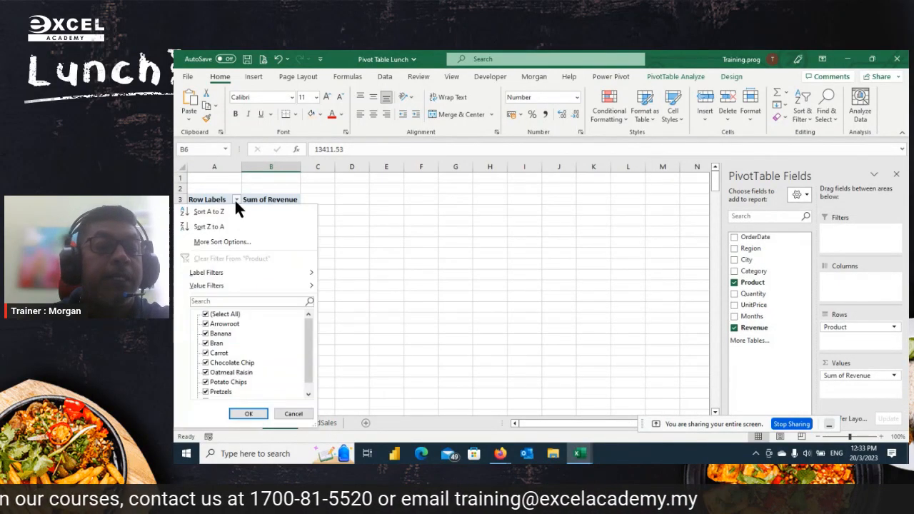
{"action": "left_click", "coordinate": [207, 313]}
{"action": "left_click", "coordinate": [206, 343]}
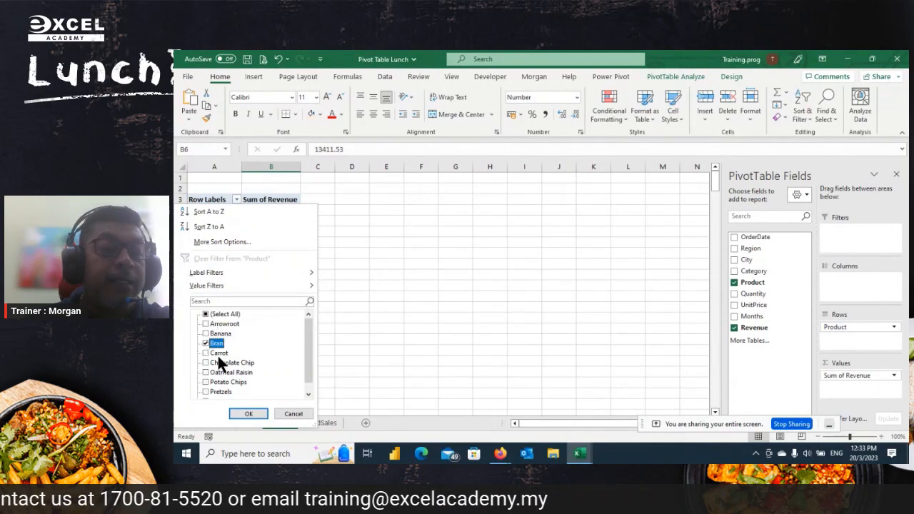
{"action": "left_click", "coordinate": [247, 414]}
{"action": "left_click", "coordinate": [265, 222]}
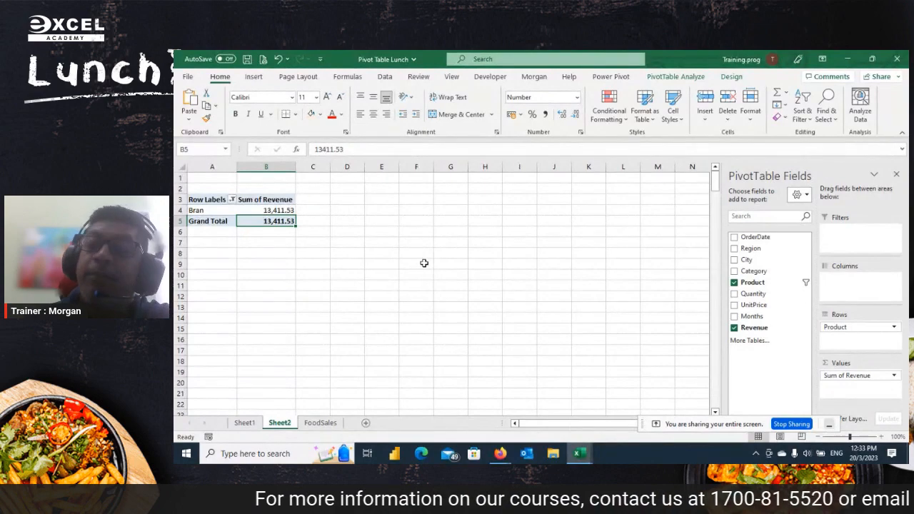
{"action": "left_click", "coordinate": [232, 199]}
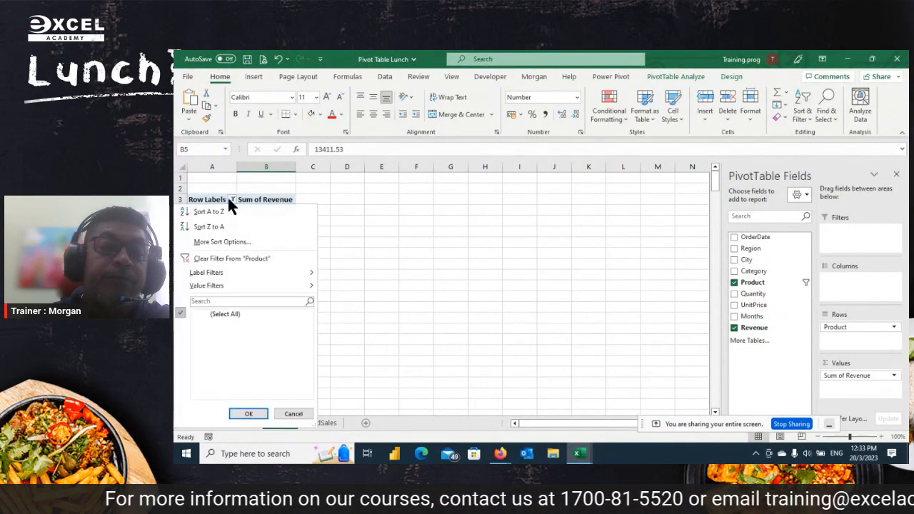
{"action": "left_click", "coordinate": [211, 257]}
Copy the filtered Bran Quantity and UnitPrice values from FoodSales and paste them below the data starting at J125
{"action": "left_click", "coordinate": [316, 422]}
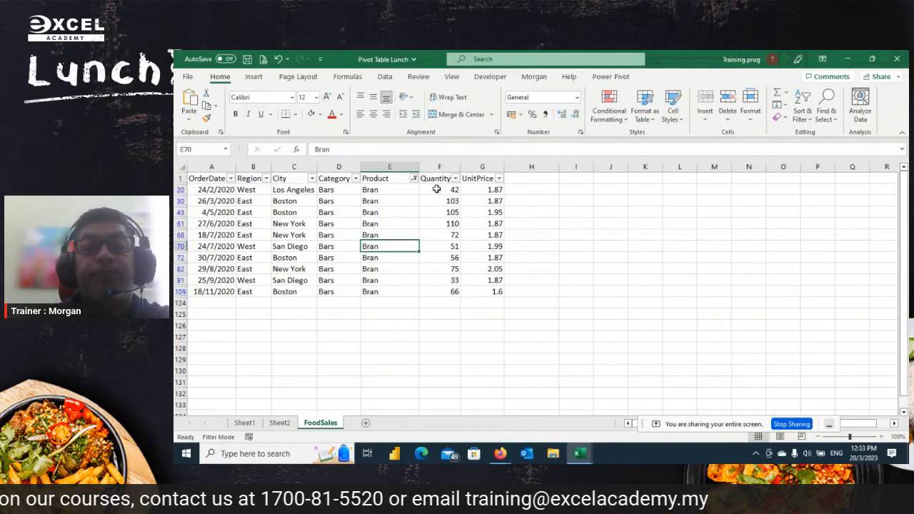
{"action": "left_click_drag", "start_coordinate": [439, 190], "coordinate": [489, 286]}
{"action": "key", "text": "ctrl+c"}
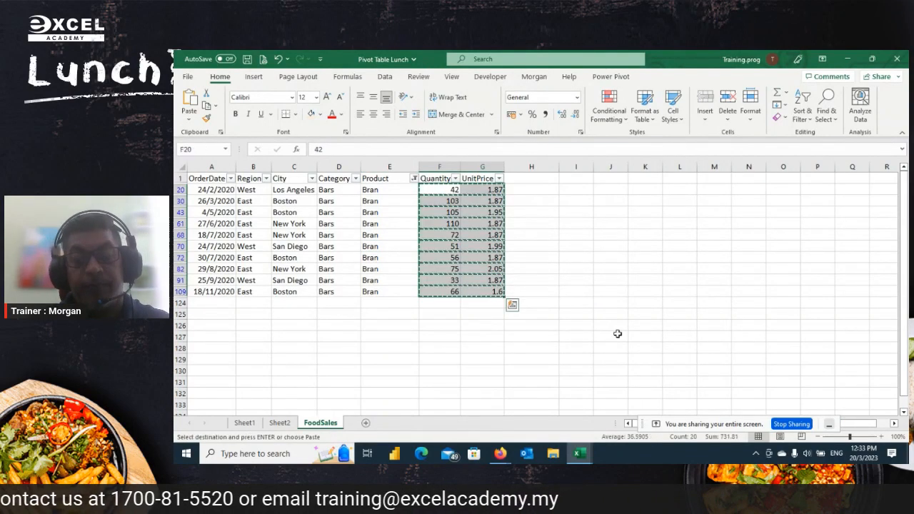
{"action": "left_click", "coordinate": [612, 315]}
{"action": "key", "text": "ctrl+v"}
{"action": "left_click", "coordinate": [723, 326]}
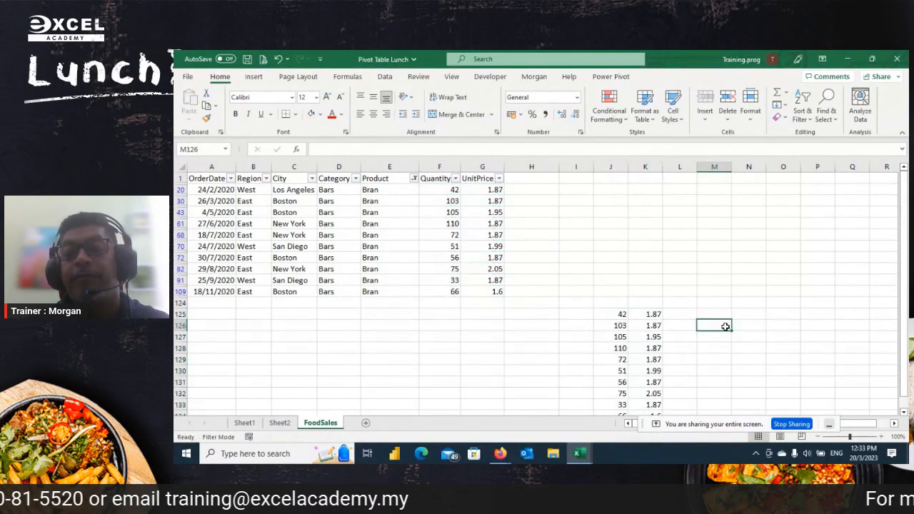
{"action": "scroll", "coordinate": [693, 336], "scroll_direction": "down", "scroll_amount": 2}
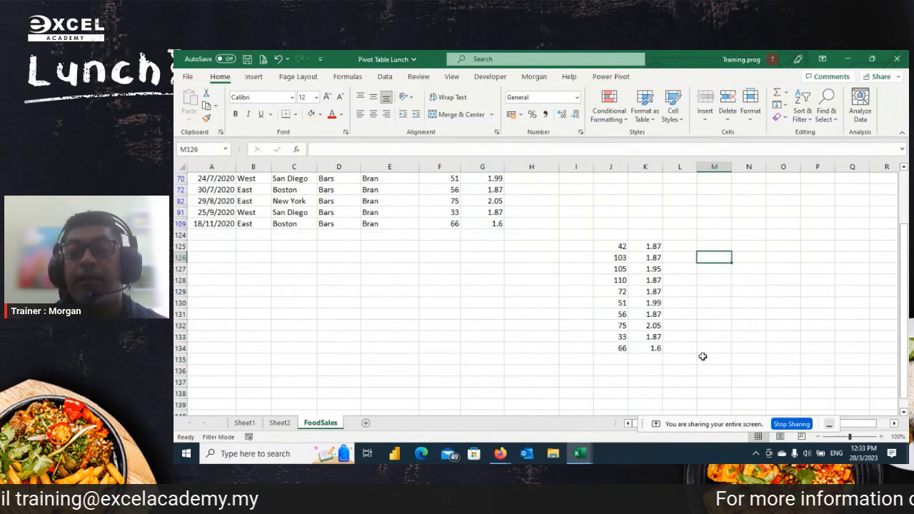
Calculate Bran's row-by-row revenue in J136 with =SUMPRODUCT(J125:J134,K125:K134)
{"action": "left_click_drag", "start_coordinate": [612, 246], "coordinate": [649, 247]}
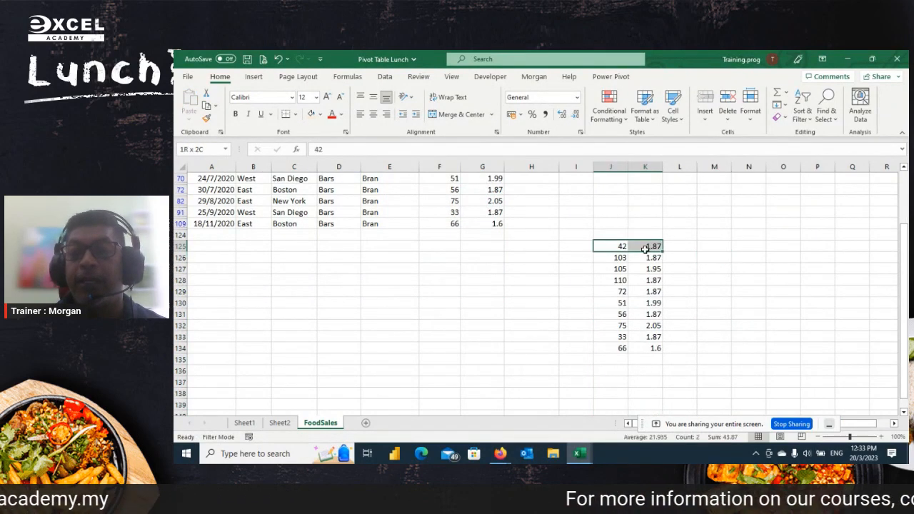
{"action": "left_click", "coordinate": [611, 370]}
{"action": "type", "text": "=sum"}
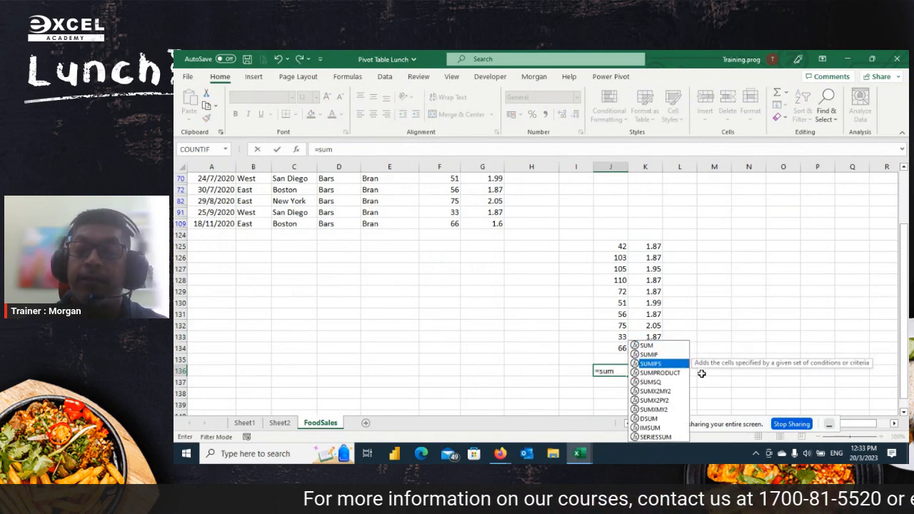
{"action": "key", "text": "Down"}
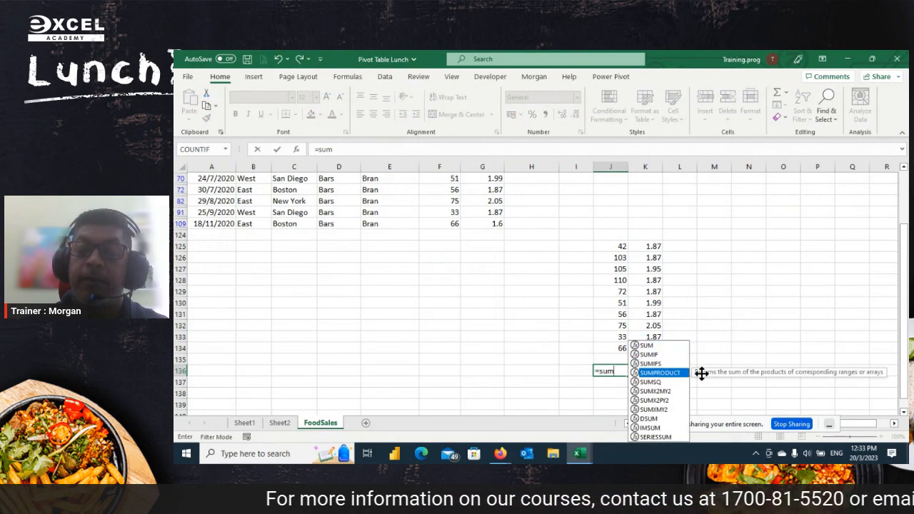
{"action": "key", "text": "Tab"}
{"action": "left_click_drag", "start_coordinate": [615, 246], "coordinate": [611, 341]}
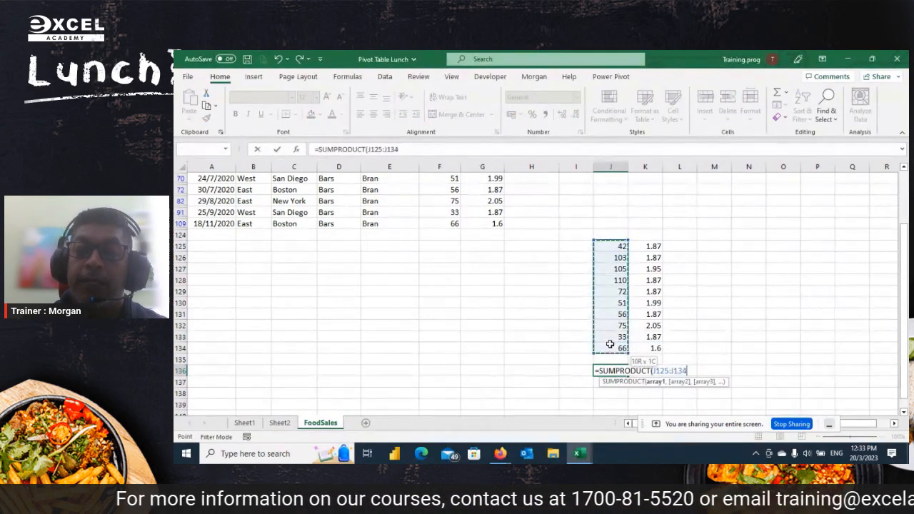
{"action": "type", "text": ","}
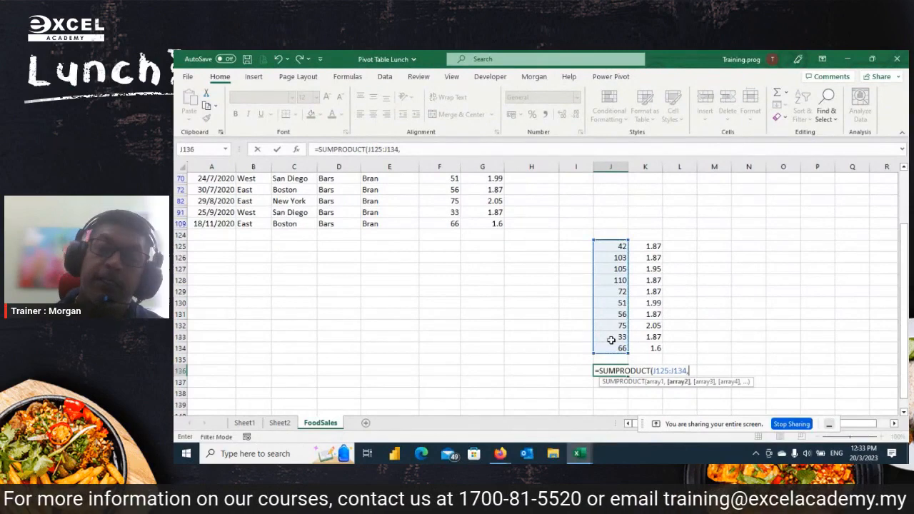
{"action": "left_click", "coordinate": [648, 247]}
{"action": "key", "text": "ctrl+shift+Down"}
{"action": "type", "text": ")"}
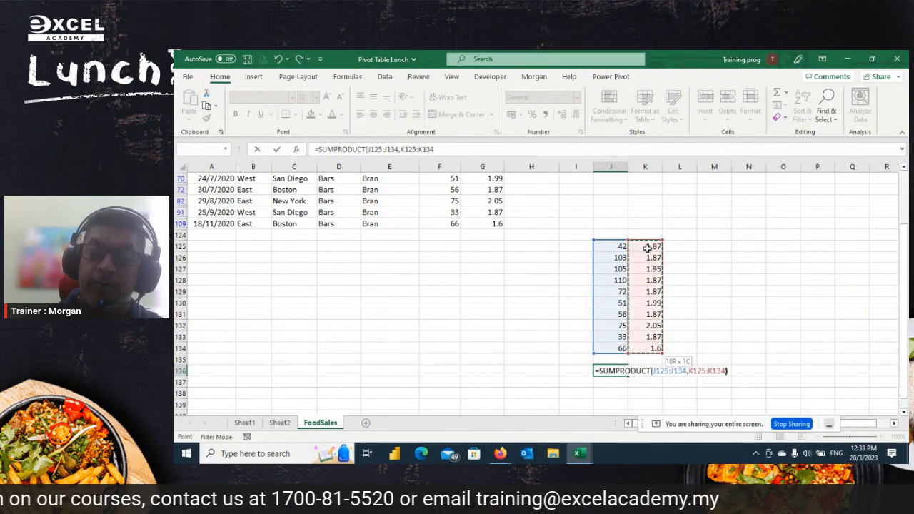
{"action": "key", "text": "ctrl+Return"}
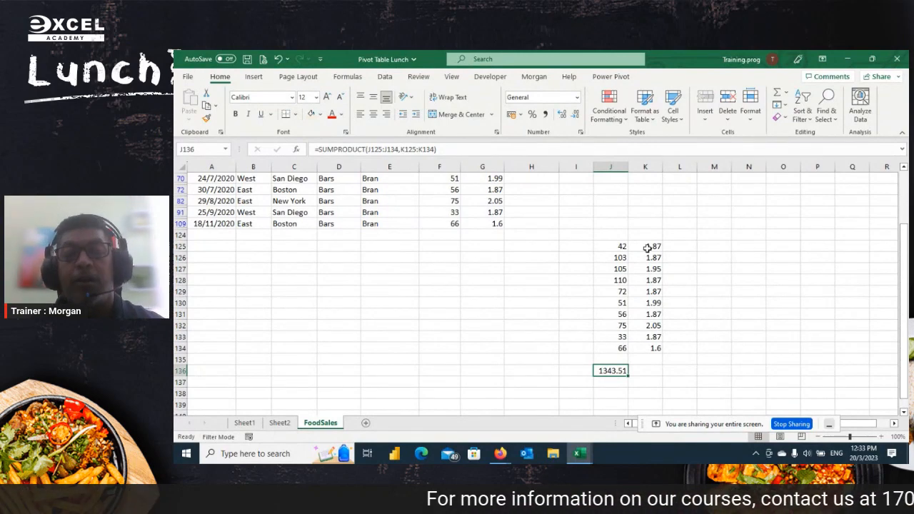
Compare the SUMPRODUCT result with Bran's revenue in the Sheet2 PivotTable and return to FoodSales
{"action": "left_click", "coordinate": [282, 422]}
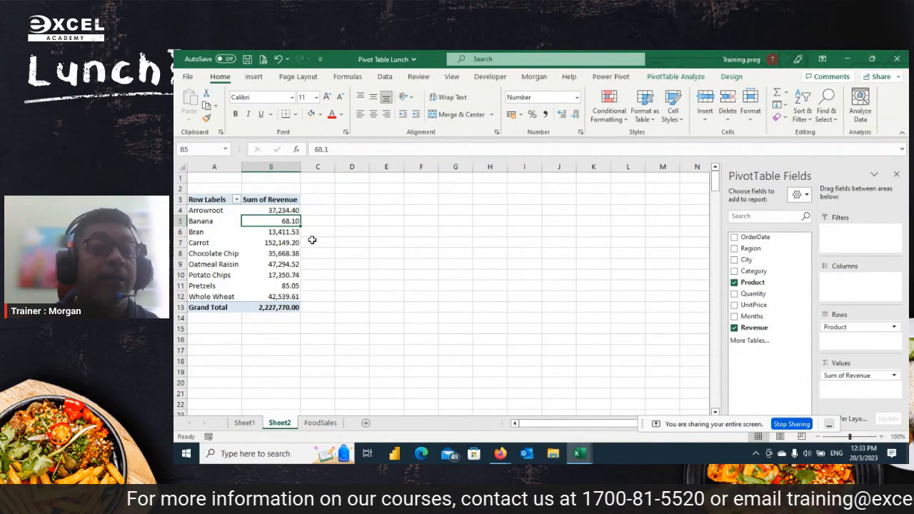
{"action": "left_click_drag", "start_coordinate": [311, 235], "coordinate": [192, 230]}
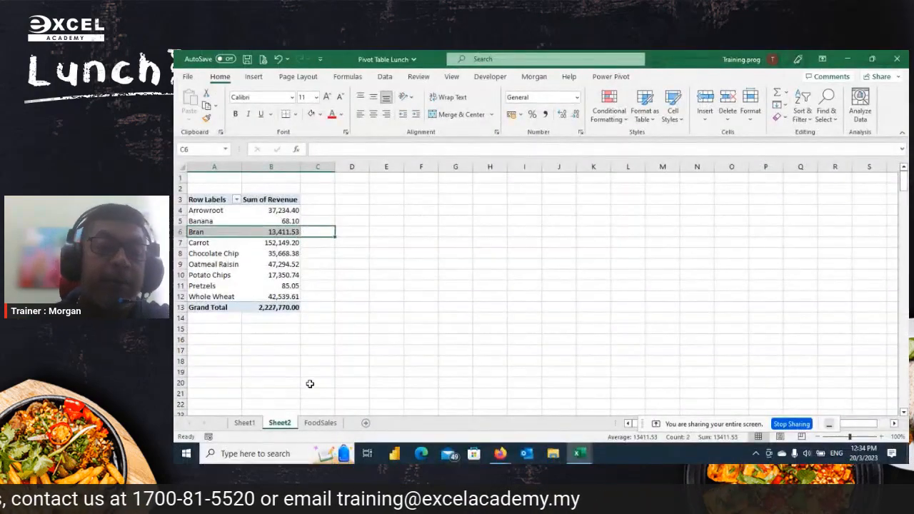
{"action": "left_click", "coordinate": [315, 422]}
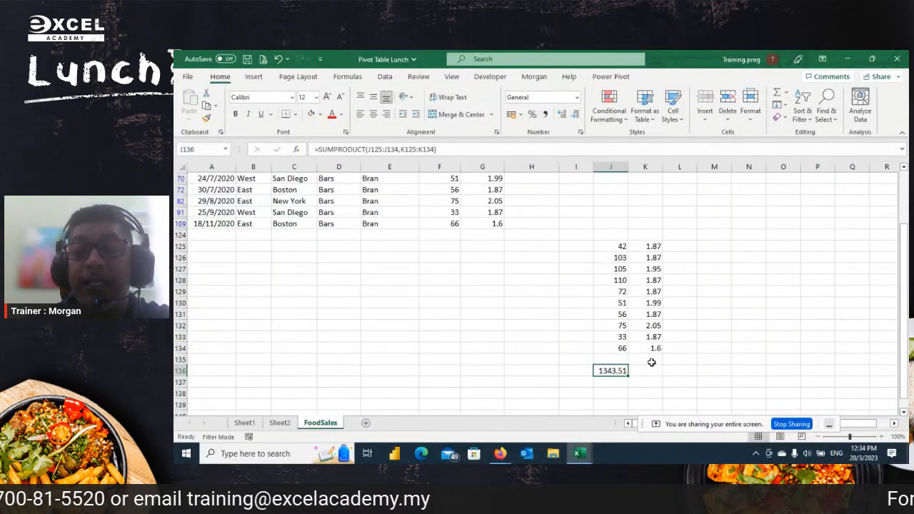
Replace the formula in J136 with an AutoSum of the pasted quantities and add an AutoSum of the unit prices in K136
{"action": "key", "text": "Delete"}
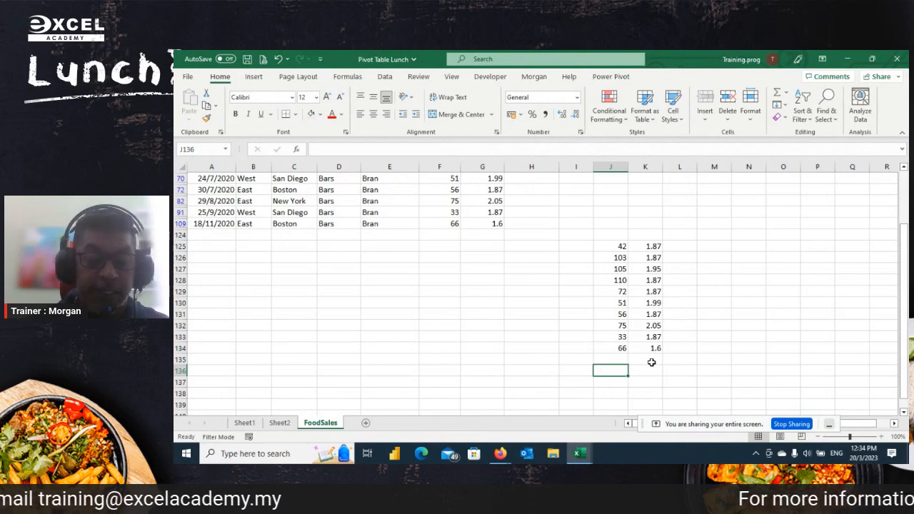
{"action": "key", "text": "alt+equal"}
{"action": "key", "text": "Return"}
{"action": "key", "text": "Up"}
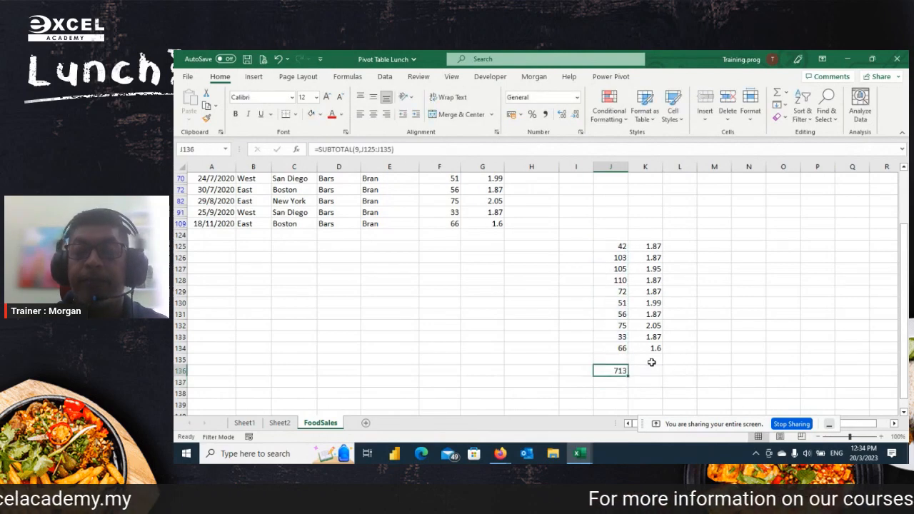
{"action": "key", "text": "Right"}
{"action": "key", "text": "alt+equal"}
{"action": "key", "text": "Return"}
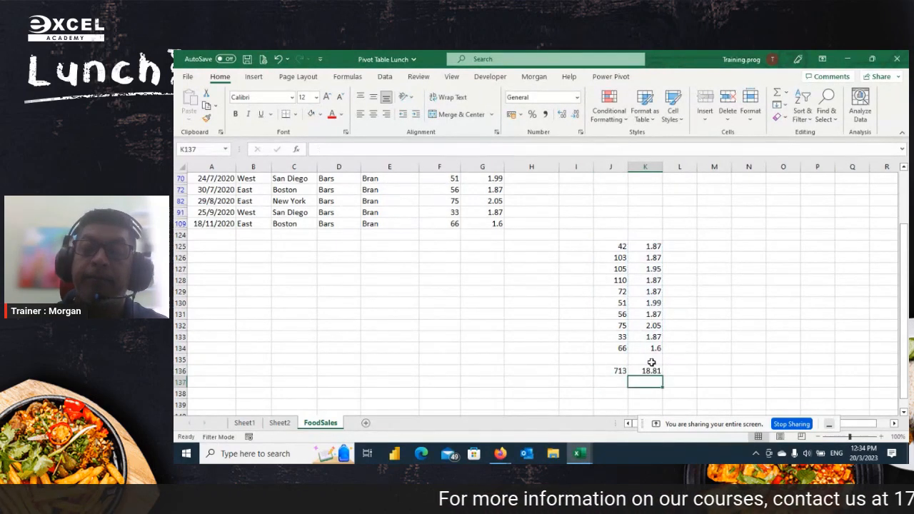
Multiply the Bran quantity total in J136 by the unit price total in K136, placing the product in L136
{"action": "key", "text": "Up"}
{"action": "key", "text": "Right"}
{"action": "type", "text": "="}
{"action": "key", "text": "Left"}
{"action": "key", "text": "Left"}
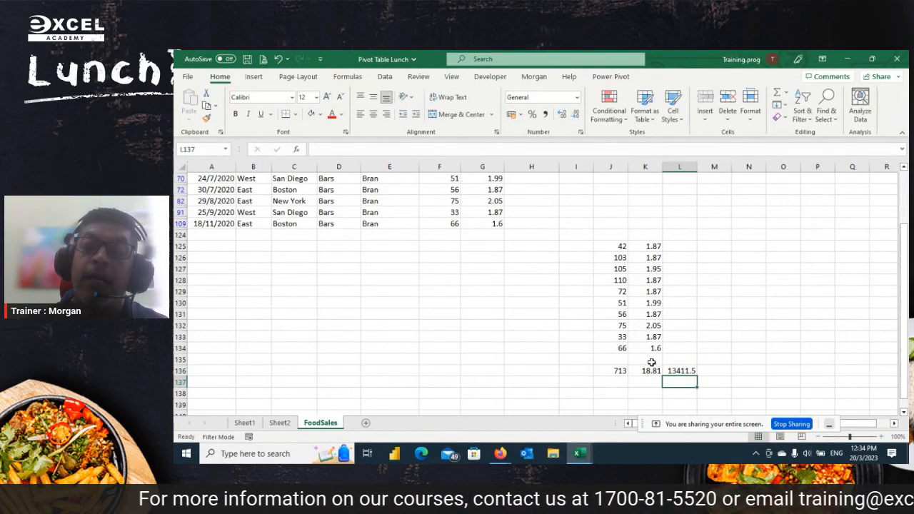
Delete the pasted Bran quantities, unit prices and test totals in J125:N136 of FoodSales
{"action": "key", "text": "Up"}
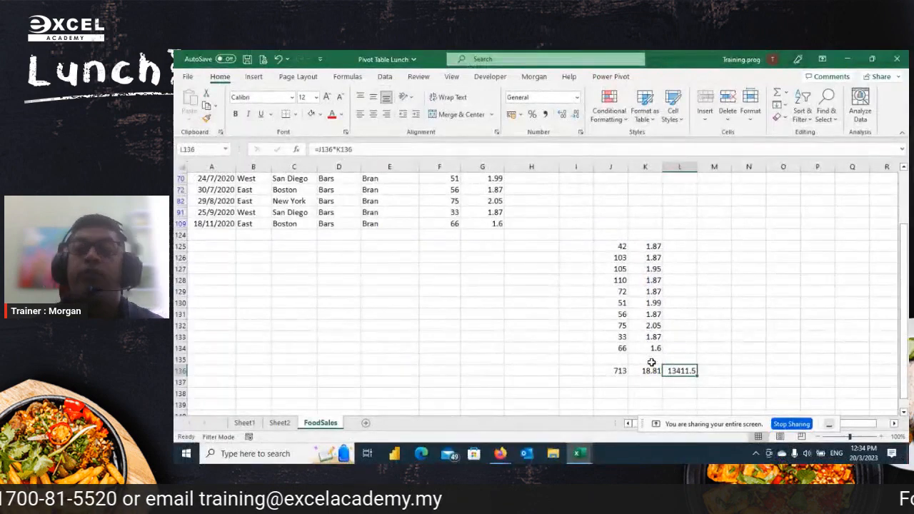
{"action": "left_click", "coordinate": [599, 129]}
{"action": "left_click_drag", "start_coordinate": [654, 248], "coordinate": [751, 369]}
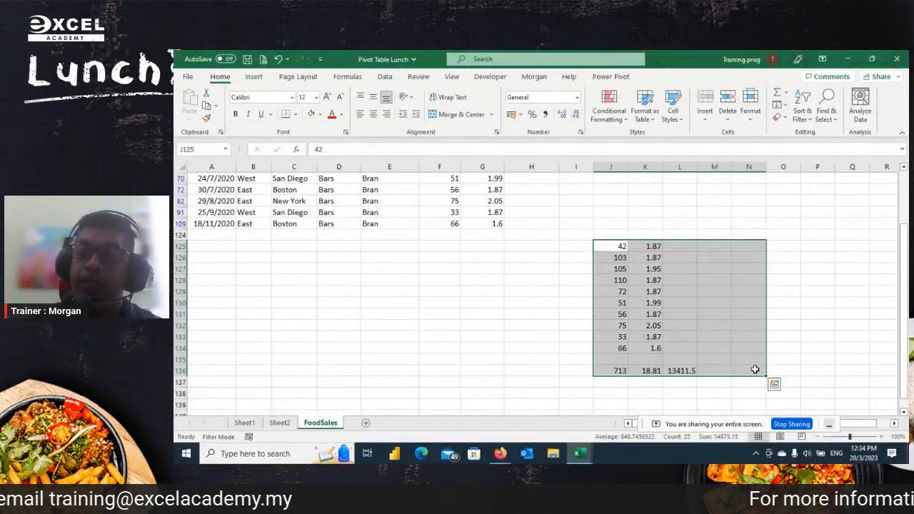
{"action": "key", "text": "Delete"}
{"action": "left_click", "coordinate": [519, 259]}
Clear the Product column filter so that all FoodSales records are listed
{"action": "scroll", "coordinate": [518, 259], "scroll_direction": "up", "scroll_amount": 3}
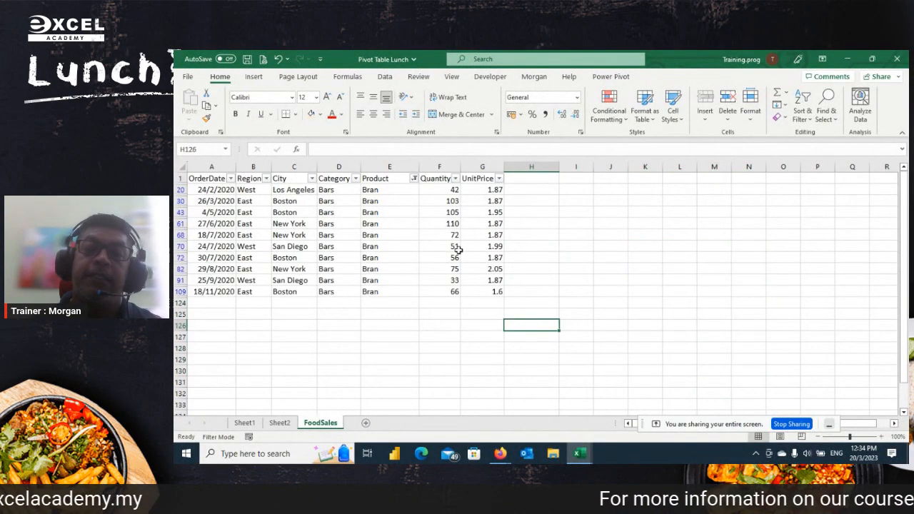
{"action": "left_click", "coordinate": [421, 234]}
{"action": "left_click", "coordinate": [414, 179]}
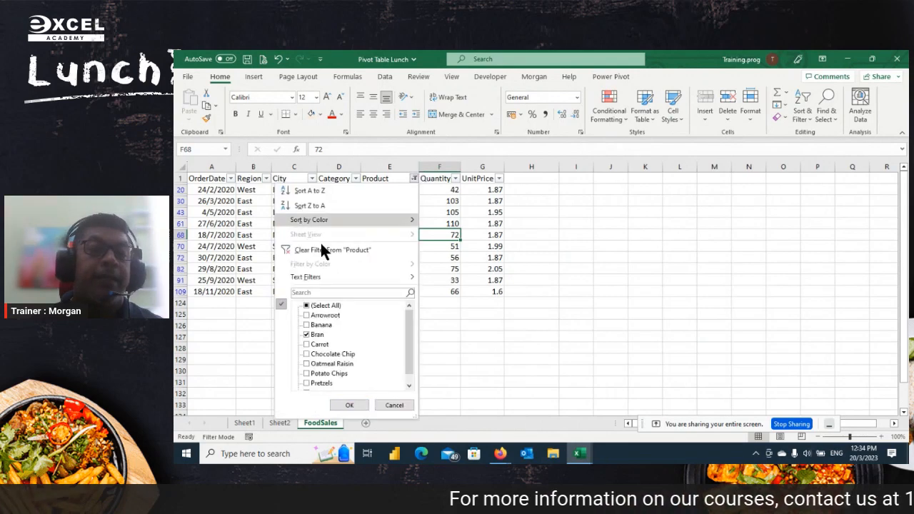
{"action": "left_click", "coordinate": [318, 248]}
{"action": "left_click", "coordinate": [353, 223]}
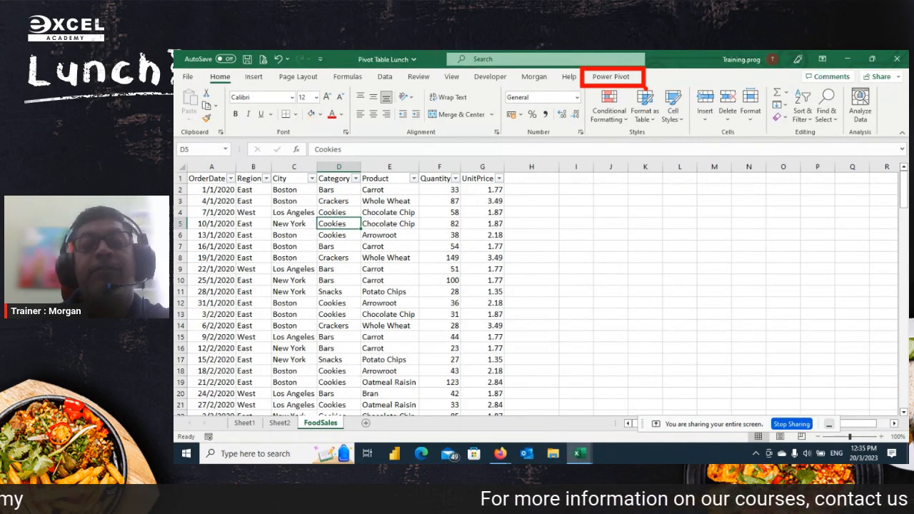
{"action": "key", "text": "Escape"}
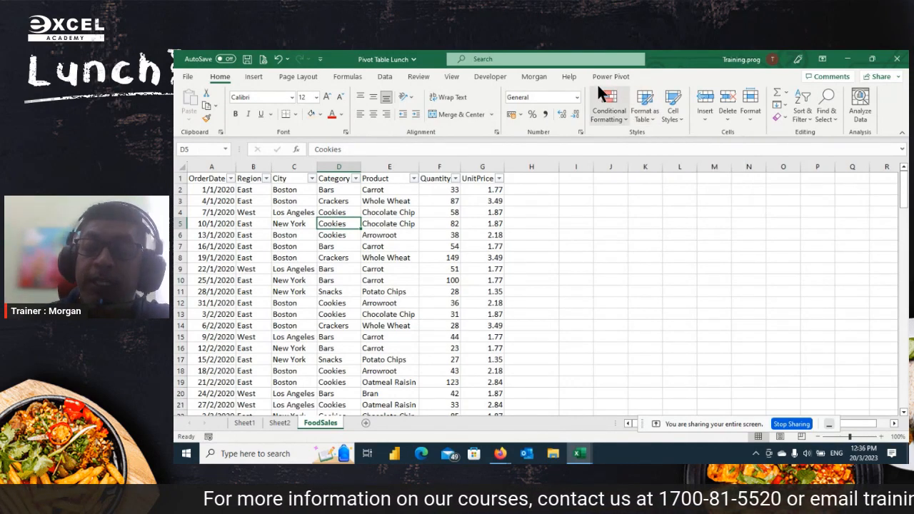
Check the installed Microsoft 365 edition in the account's product information and return to the worksheet
{"action": "left_click", "coordinate": [188, 76]}
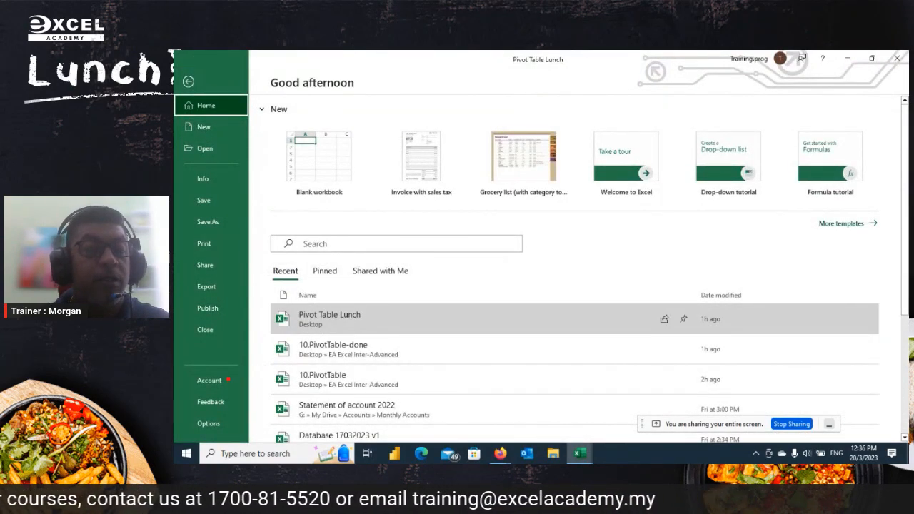
{"action": "left_click_drag", "start_coordinate": [360, 327], "coordinate": [230, 379]}
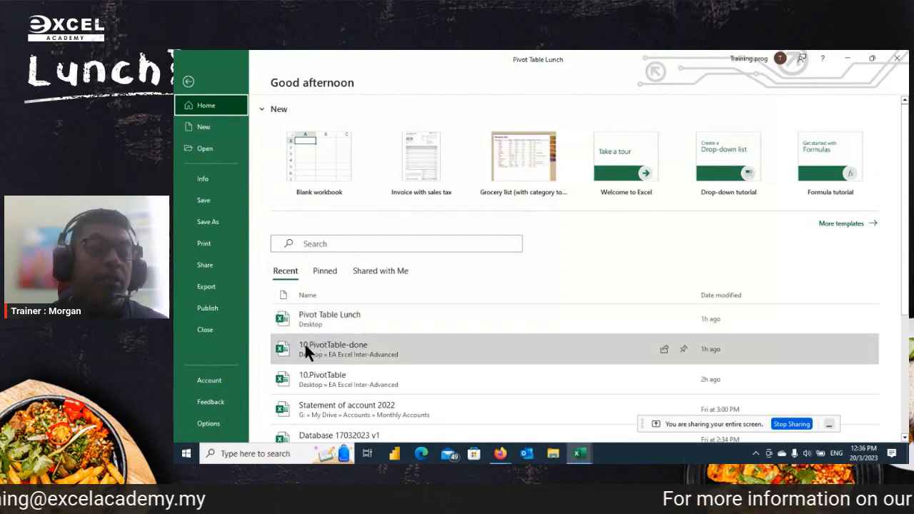
{"action": "left_click", "coordinate": [211, 381]}
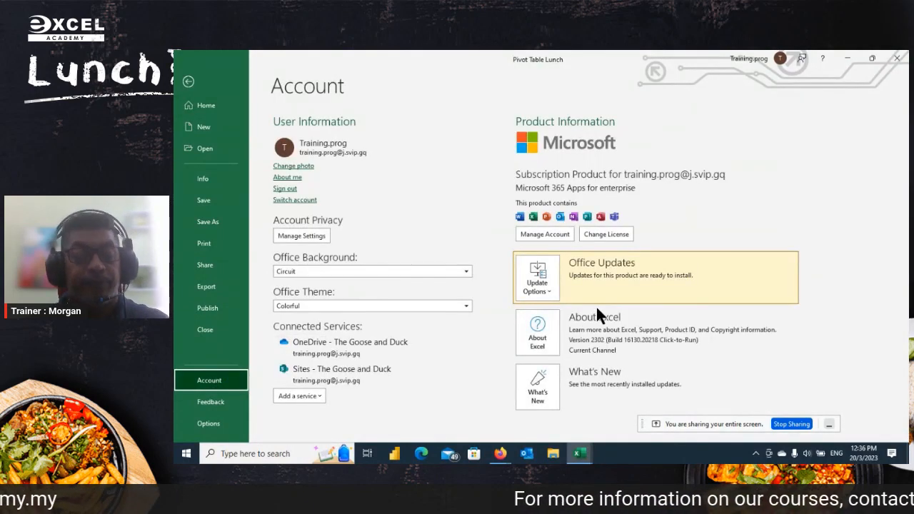
{"action": "mouse_move", "coordinate": [505, 172]}
{"action": "left_mouse_down"}
{"action": "mouse_move", "coordinate": [563, 199]}
{"action": "mouse_move", "coordinate": [607, 201]}
{"action": "left_mouse_up"}
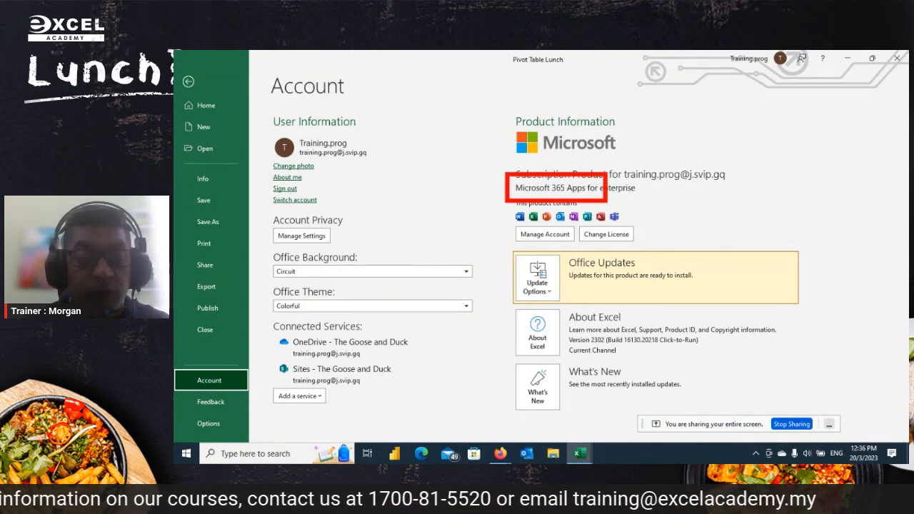
{"action": "key", "text": "Escape"}
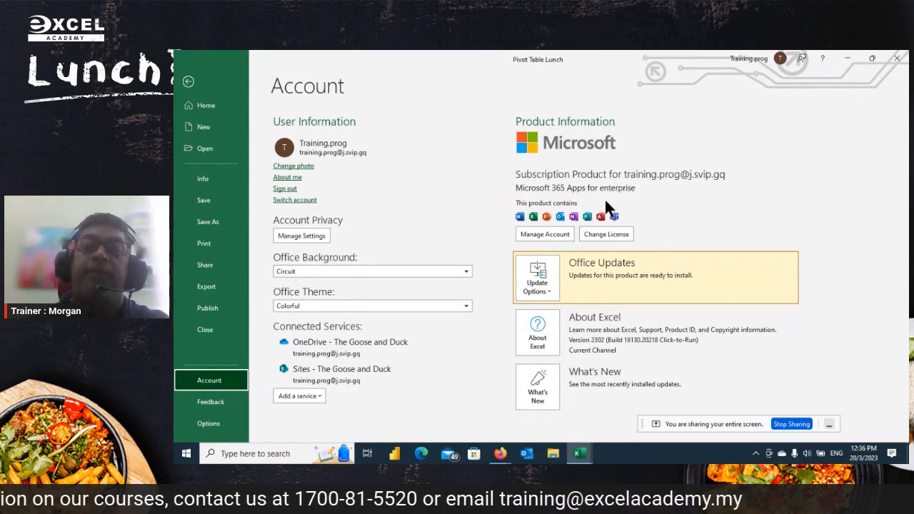
{"action": "left_click", "coordinate": [188, 82]}
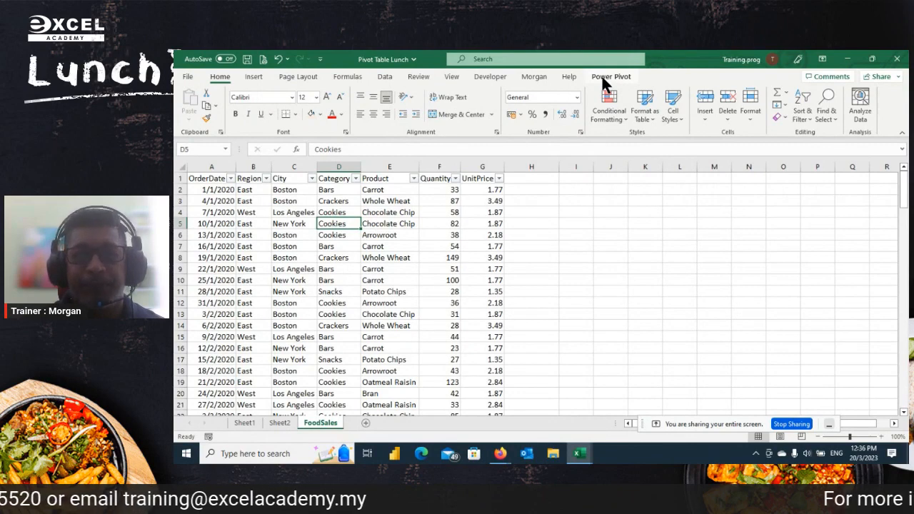
Examine the Power Pivot entry among the main tabs in the ribbon customization options and close them without changes
{"action": "left_click", "coordinate": [571, 78]}
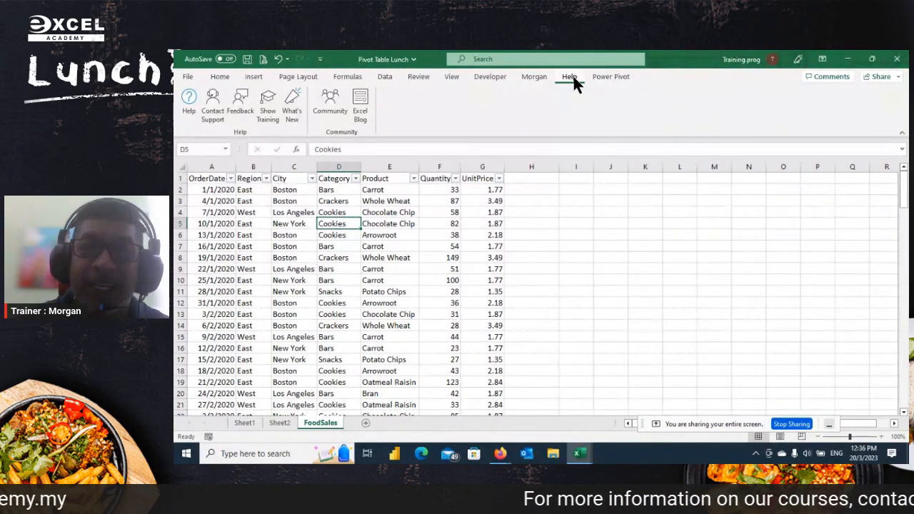
{"action": "right_click", "coordinate": [573, 75]}
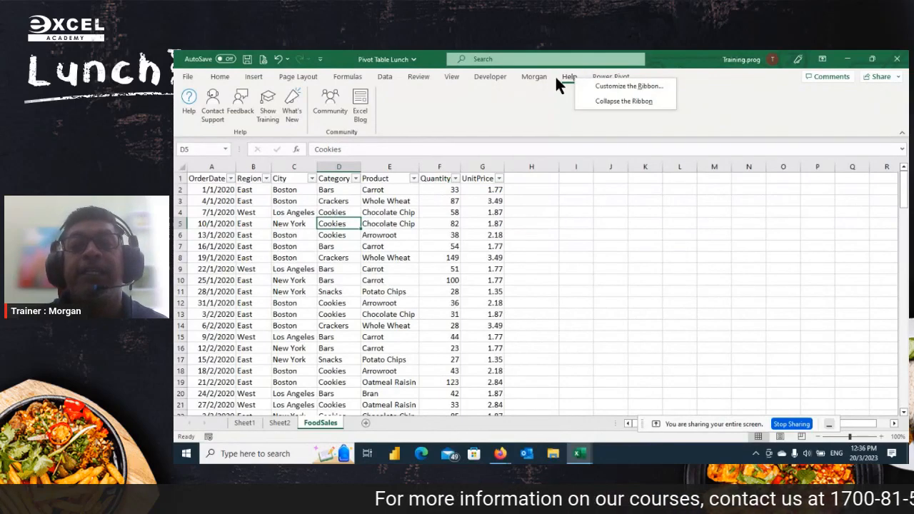
{"action": "left_click", "coordinate": [534, 76]}
{"action": "left_click", "coordinate": [454, 76]}
{"action": "left_click", "coordinate": [500, 76]}
{"action": "left_click", "coordinate": [568, 76]}
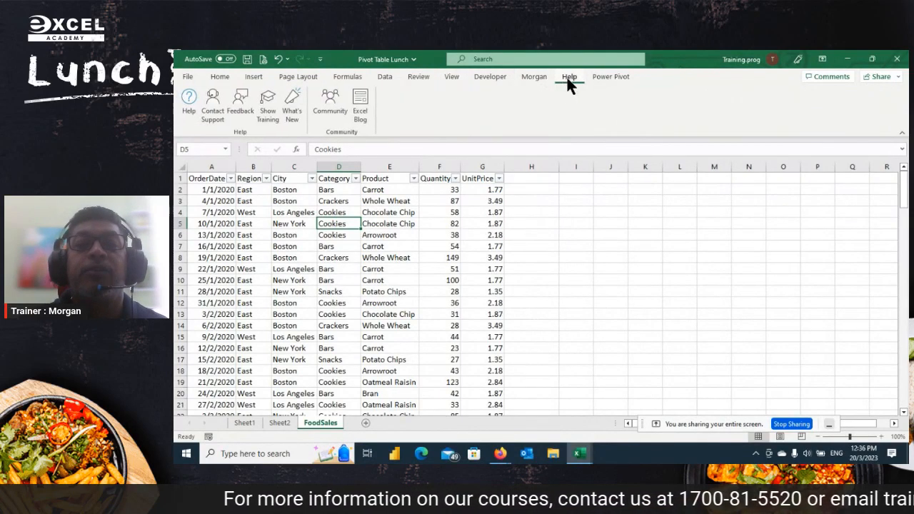
{"action": "right_click", "coordinate": [566, 77]}
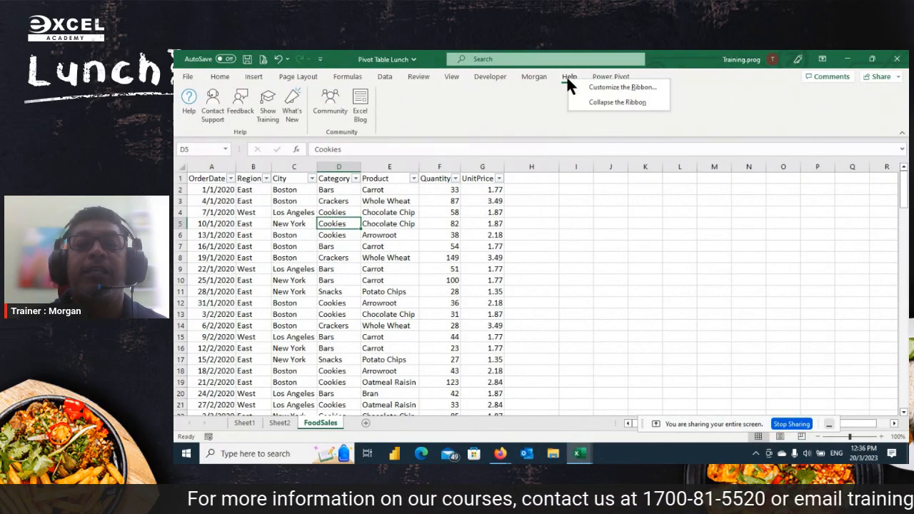
{"action": "left_click", "coordinate": [623, 88]}
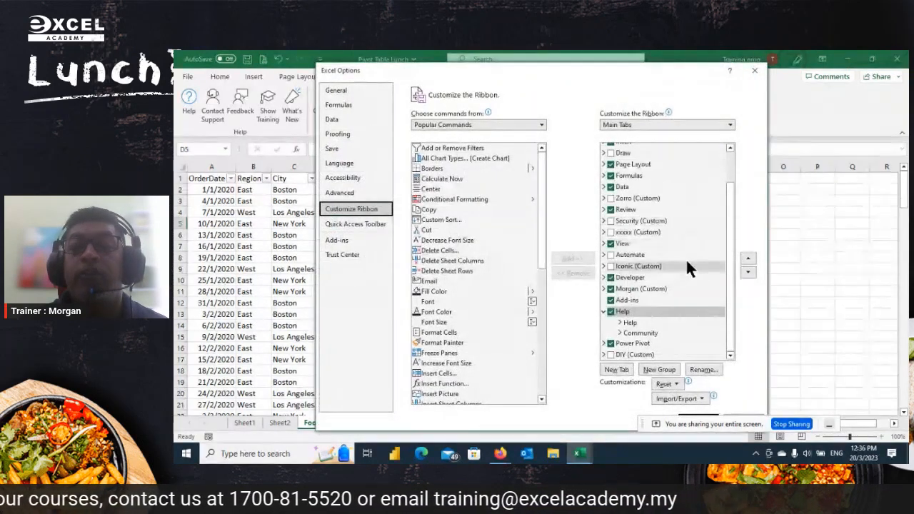
{"action": "key", "text": "ctrl+2"}
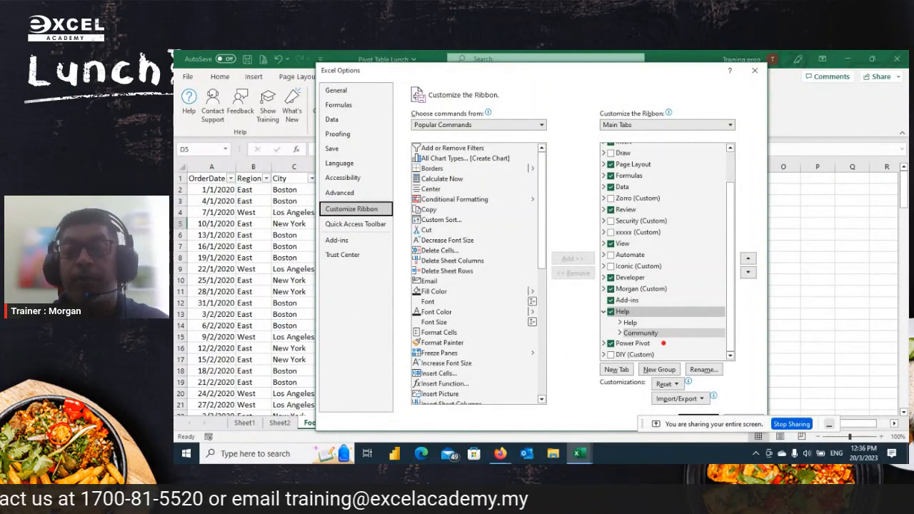
{"action": "left_click_drag", "start_coordinate": [655, 344], "coordinate": [758, 326]}
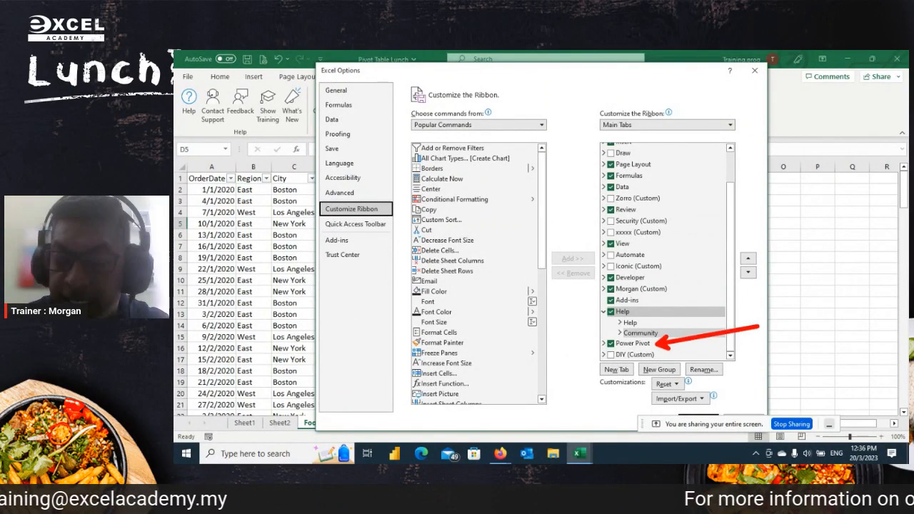
{"action": "key", "text": "Escape"}
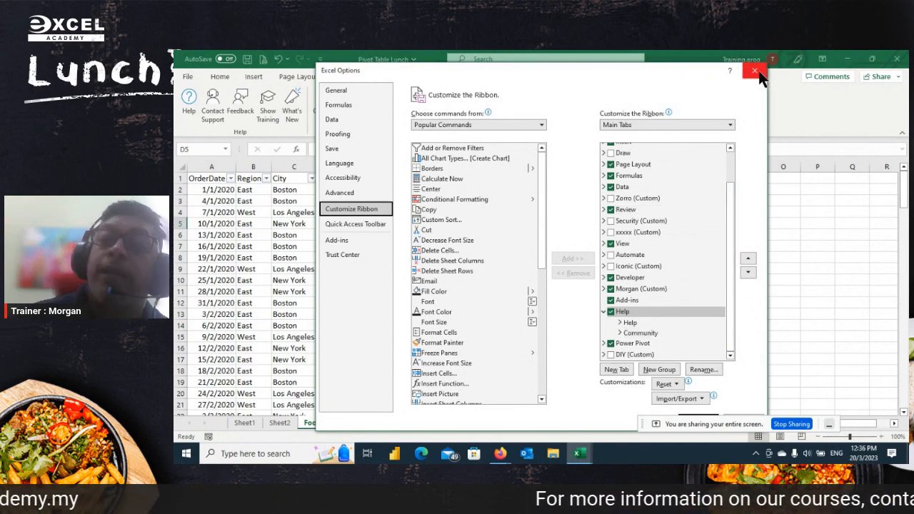
{"action": "left_click", "coordinate": [754, 70]}
{"action": "left_click", "coordinate": [388, 222]}
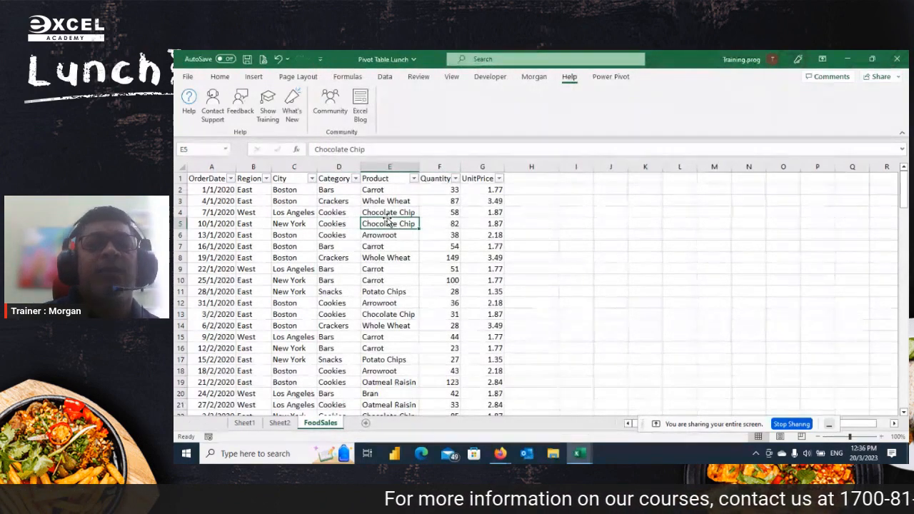
Add the FoodSales range A1:G123 to the Power Pivot Data Model as a table with headers
{"action": "left_click", "coordinate": [619, 78]}
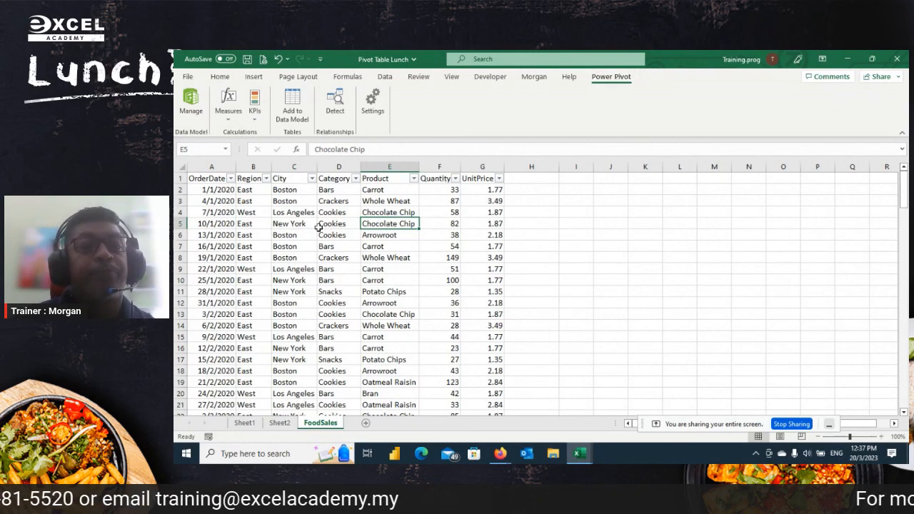
{"action": "left_click", "coordinate": [275, 248]}
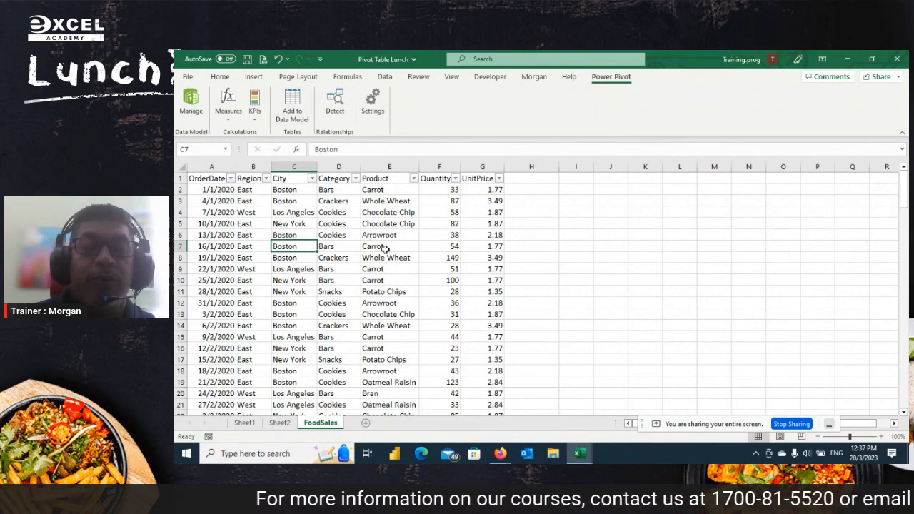
{"action": "left_click", "coordinate": [291, 113]}
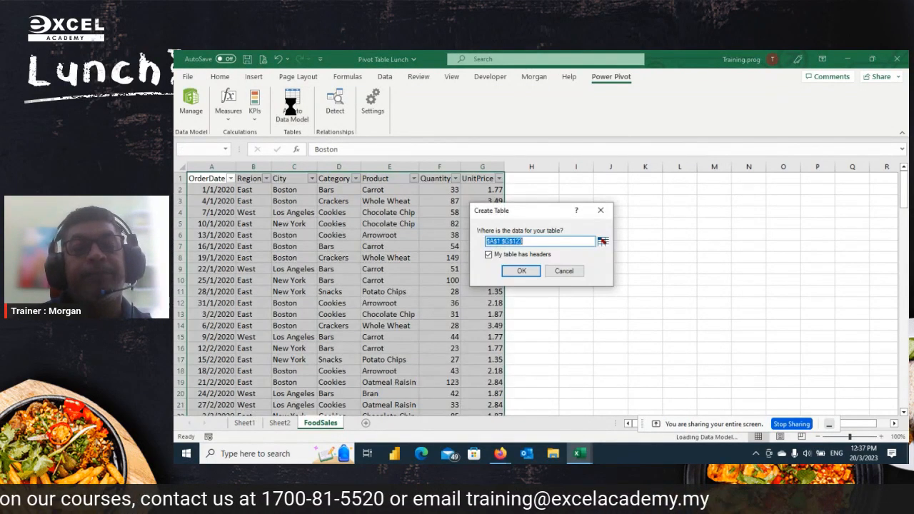
{"action": "left_click", "coordinate": [540, 270]}
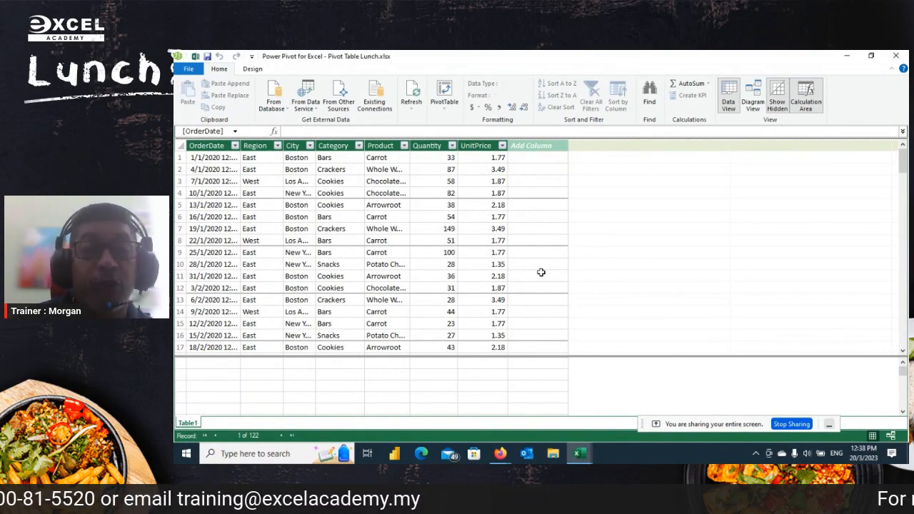
Add a calculated column named Revenue to Table1 with the formula =Table1[Quantity]*Table1[UnitPrice]
{"action": "double_click", "coordinate": [531, 146]}
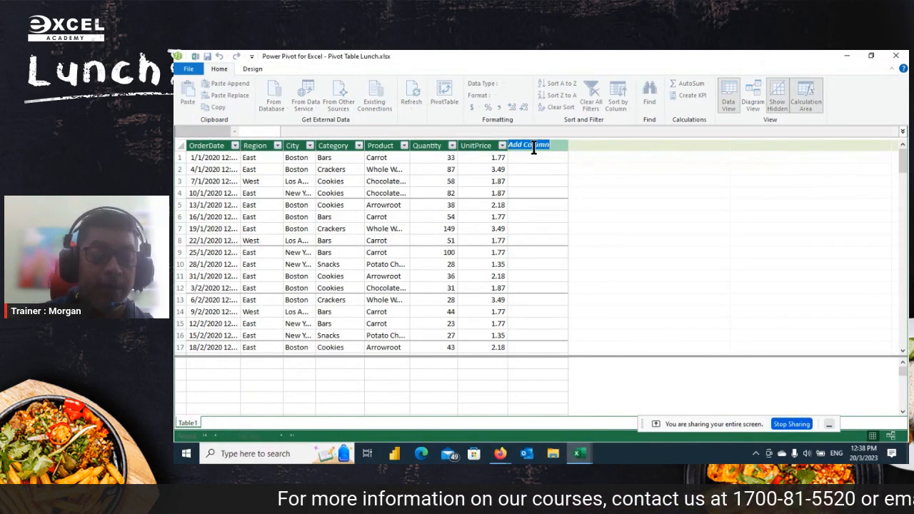
{"action": "type", "text": "Revenue"}
{"action": "key", "text": "Return"}
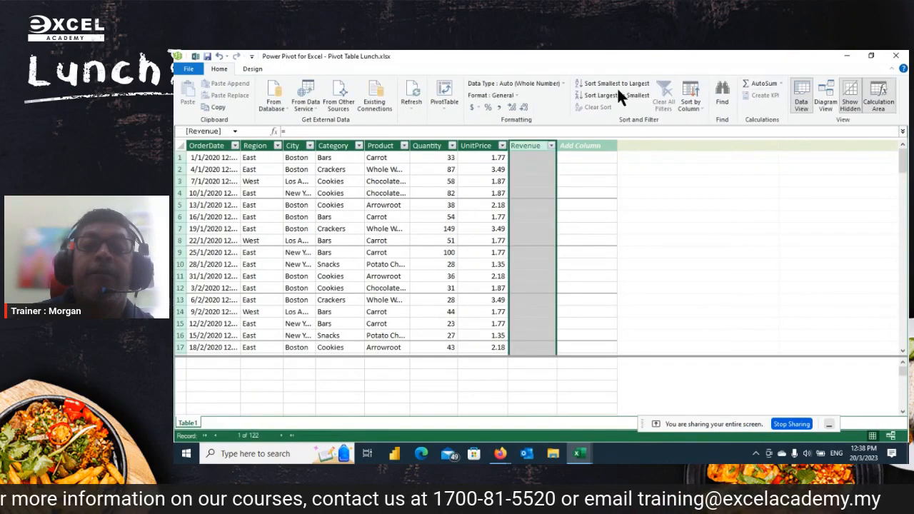
{"action": "left_click", "coordinate": [372, 131]}
{"action": "left_click", "coordinate": [444, 158]}
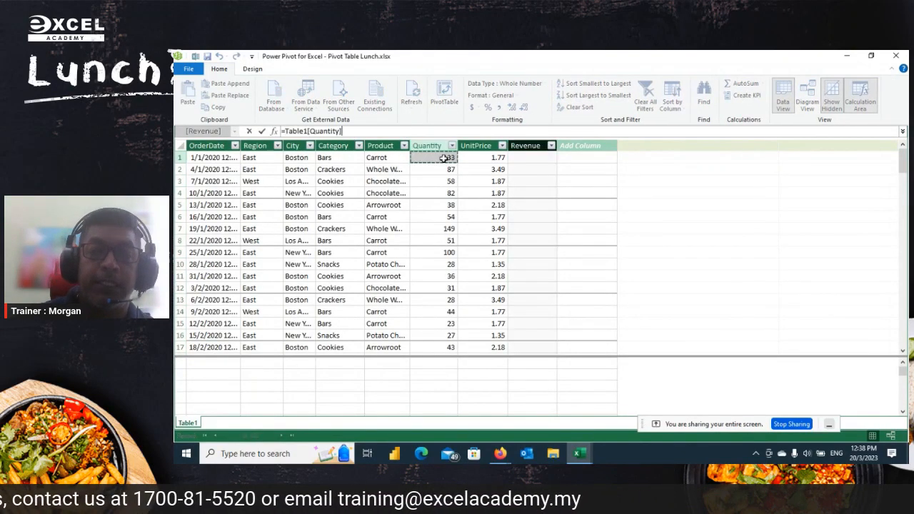
{"action": "type", "text": "*"}
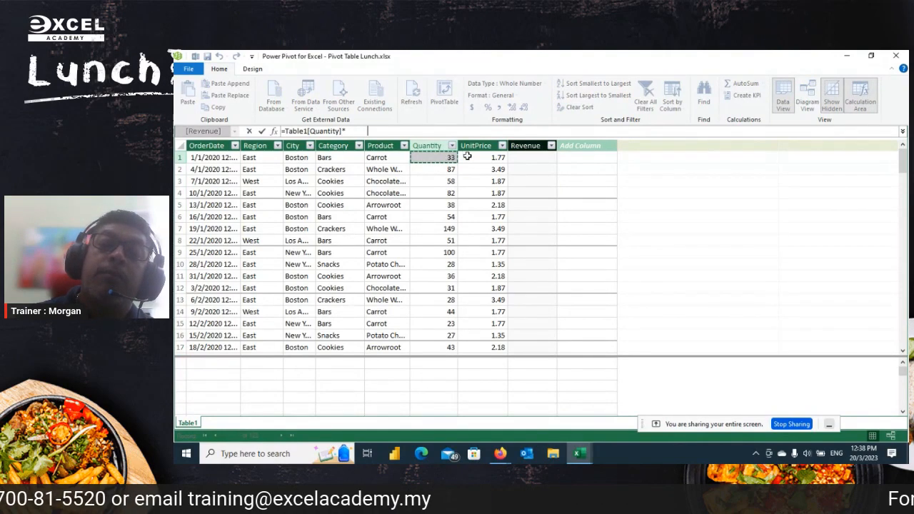
{"action": "left_click", "coordinate": [467, 157]}
{"action": "key", "text": "Return"}
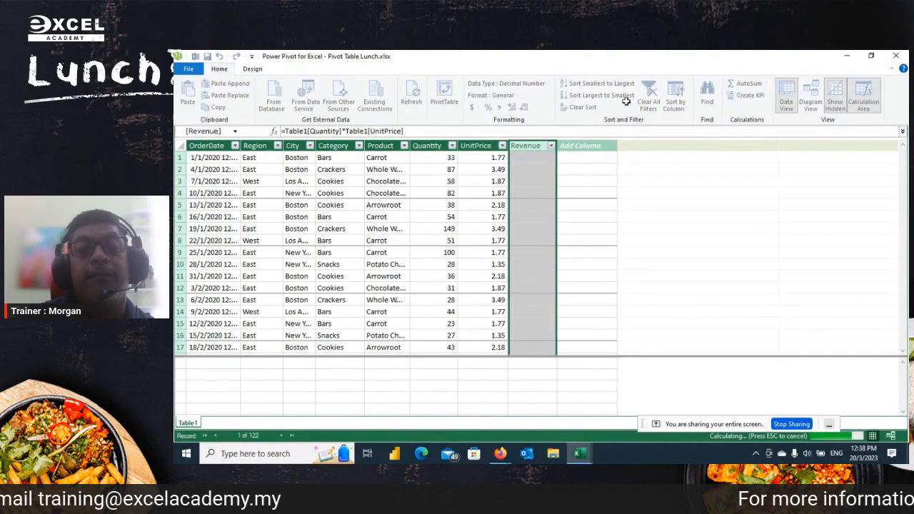
Create a measure with the formula =sum([Revenue]) in the first calculation area cell below OrderDate
{"action": "scroll", "coordinate": [547, 205], "scroll_direction": "down", "scroll_amount": 3}
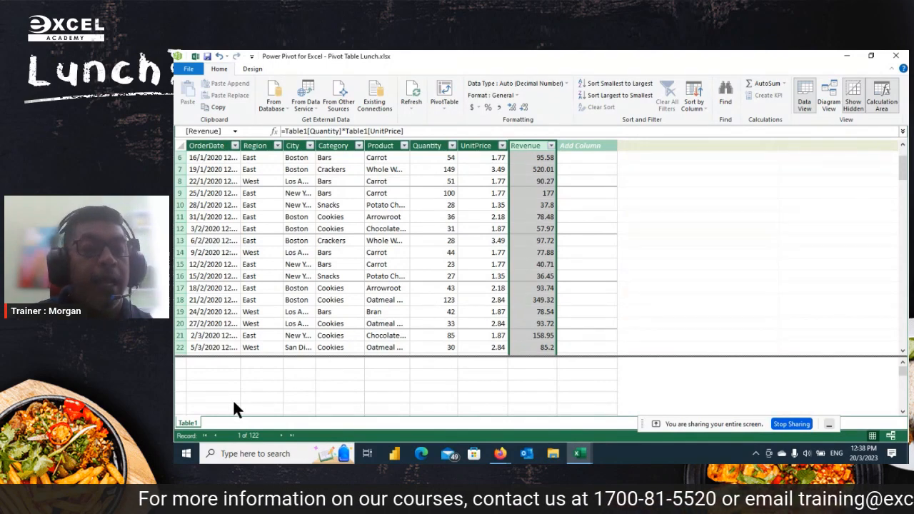
{"action": "left_click", "coordinate": [210, 360]}
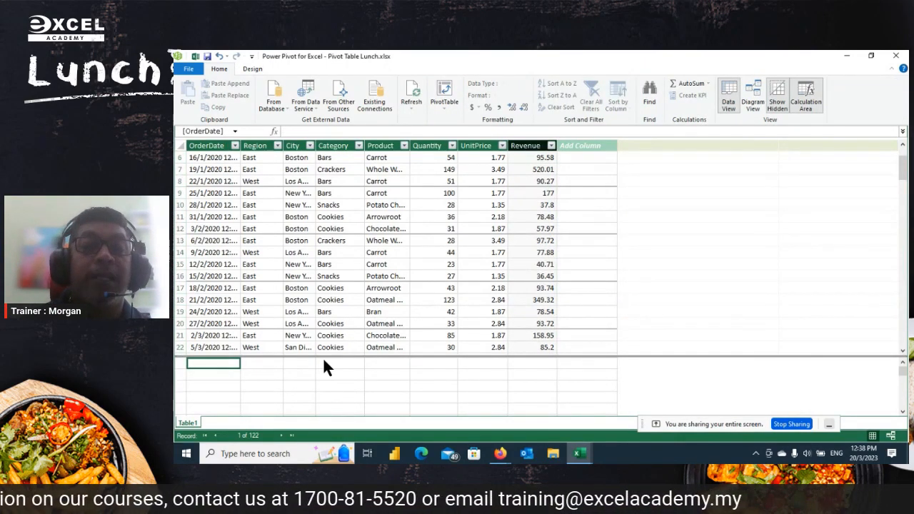
{"action": "type", "text": "="}
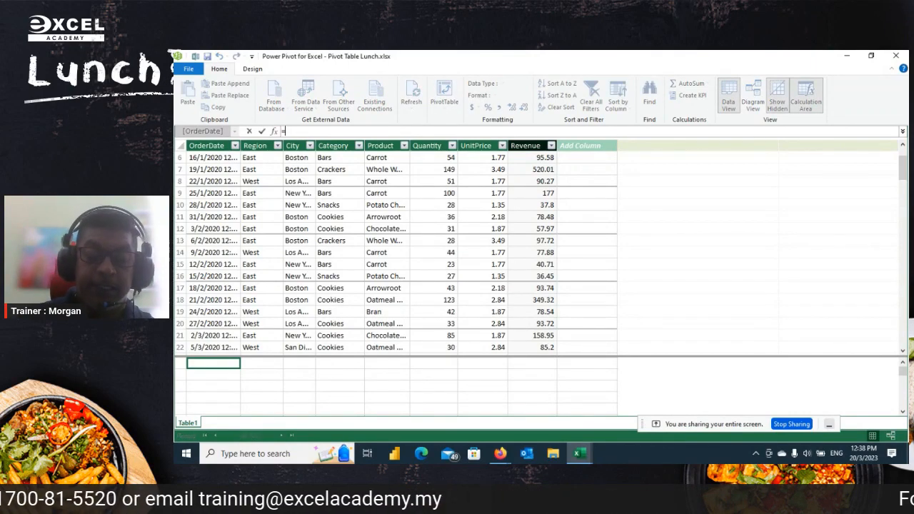
{"action": "type", "text": "sum([Revenue])"}
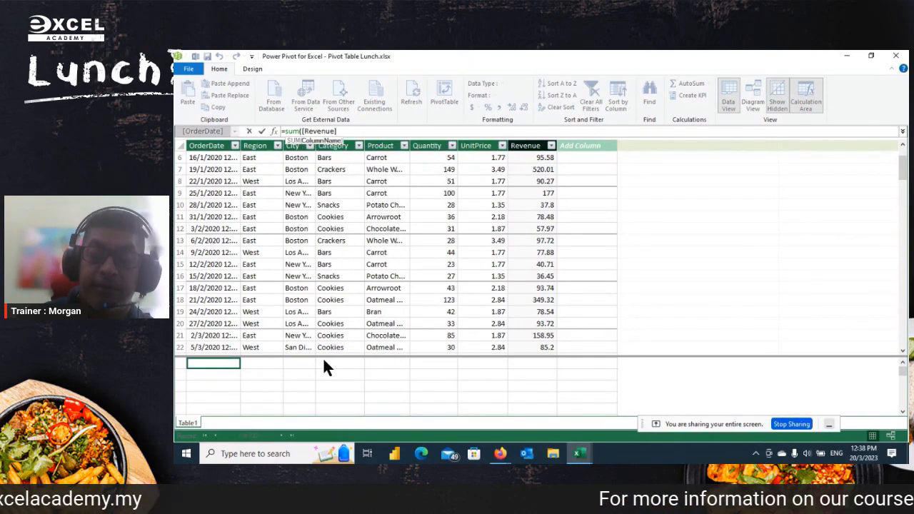
{"action": "key", "text": "Return"}
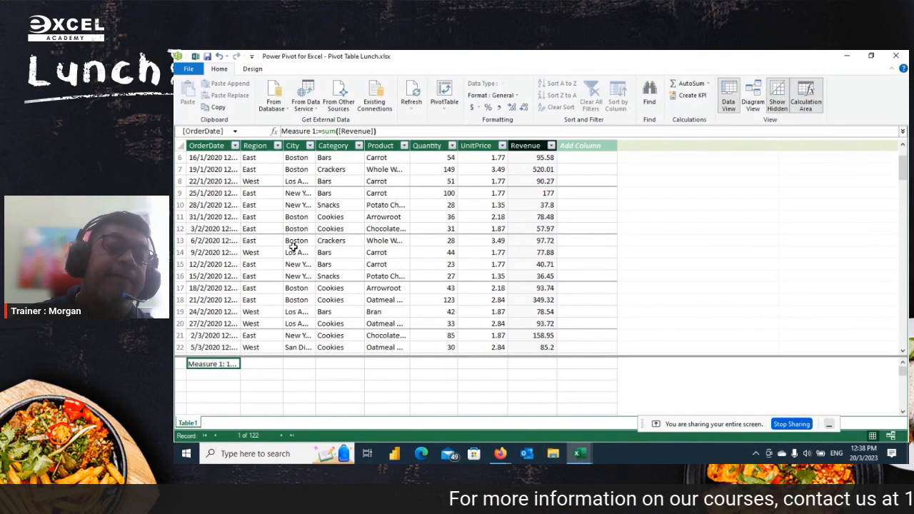
Rename the measure in the calculation area from its default name to Amount
{"action": "left_click", "coordinate": [314, 131]}
{"action": "left_click_drag", "start_coordinate": [314, 131], "coordinate": [260, 138]}
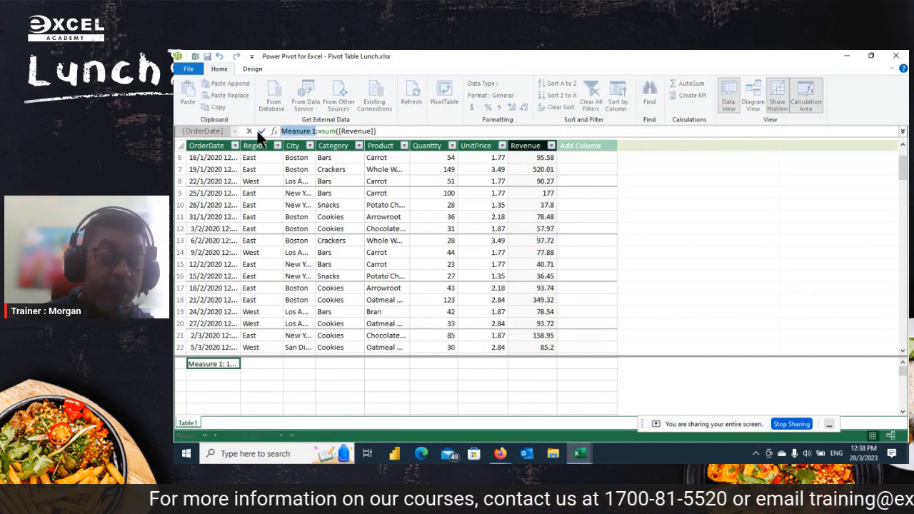
{"action": "type", "text": "Amount"}
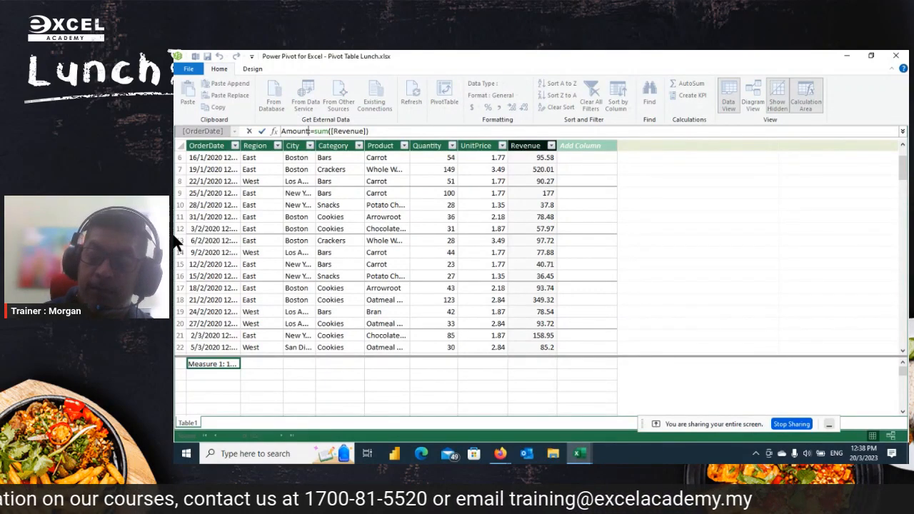
{"action": "key", "text": "Return"}
{"action": "left_click", "coordinate": [218, 376]}
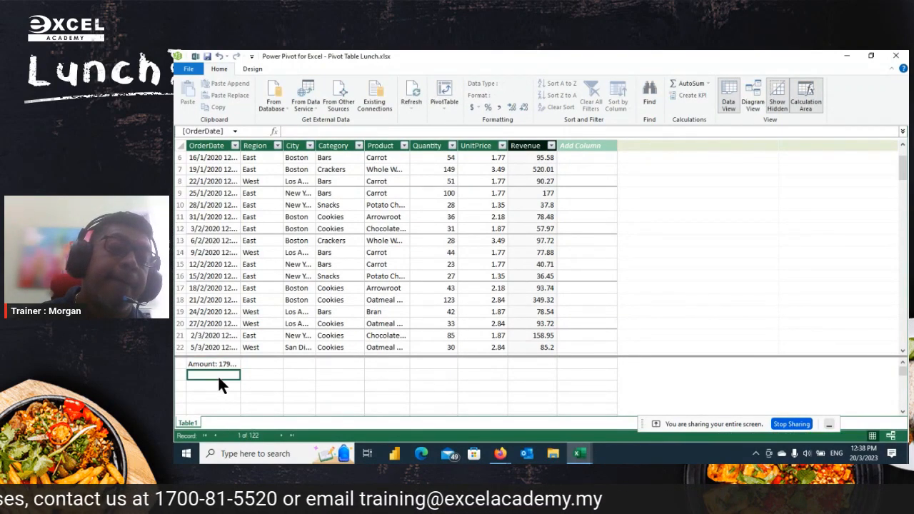
Widen the name box and the OrderDate column so the Amount measure's full value fits in its cell
{"action": "left_click", "coordinate": [223, 362]}
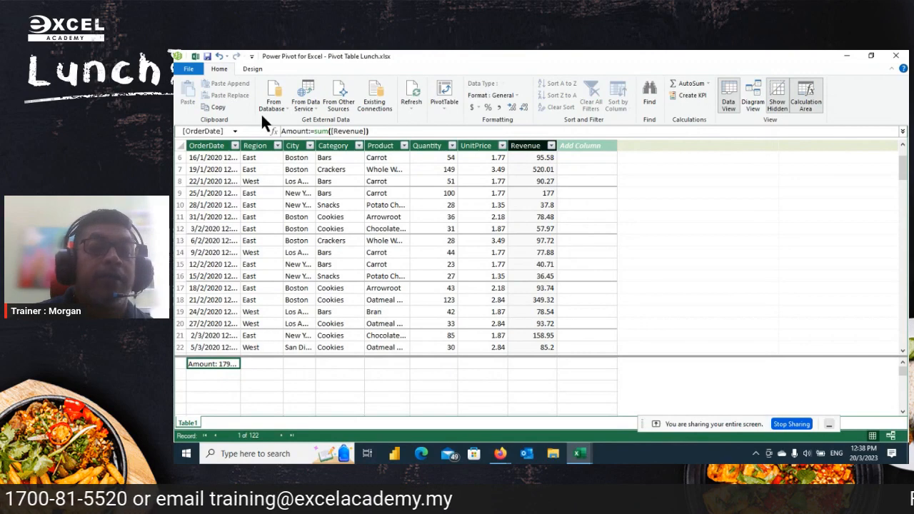
{"action": "left_click_drag", "start_coordinate": [242, 137], "coordinate": [286, 138]}
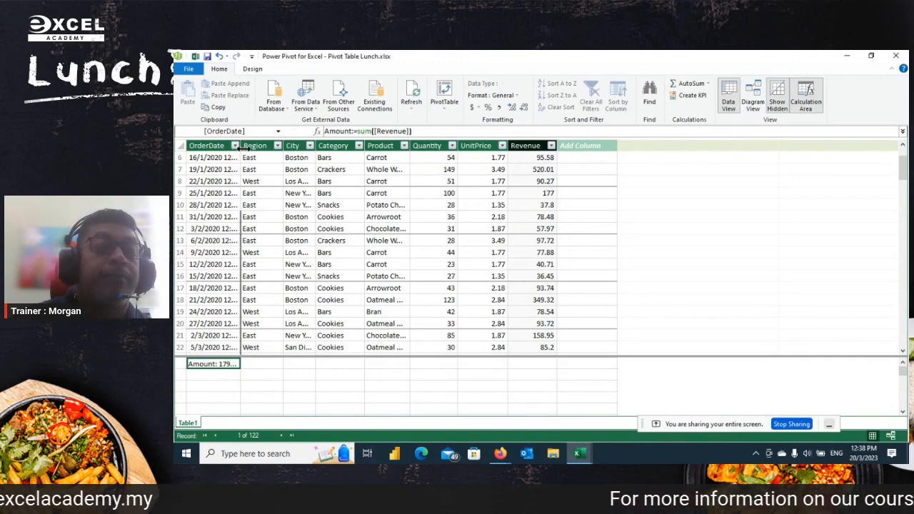
{"action": "left_click_drag", "start_coordinate": [264, 146], "coordinate": [282, 146]}
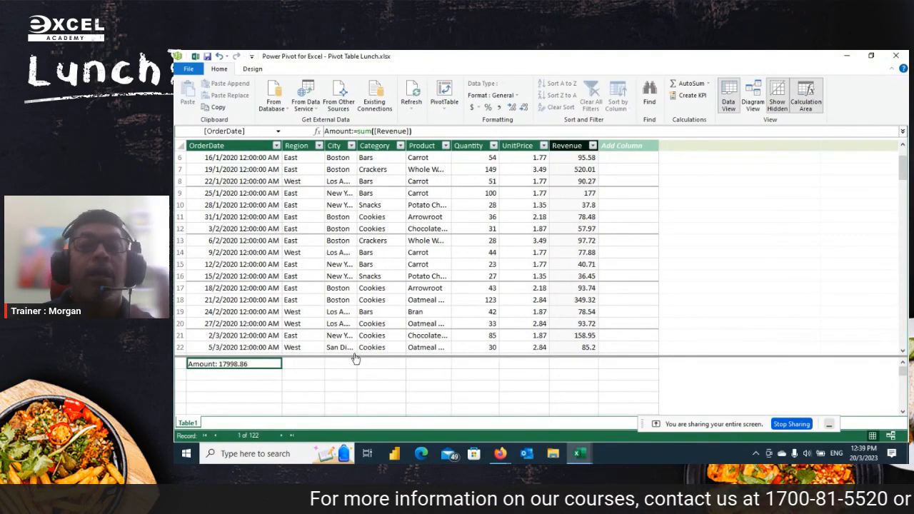
Create a PivotTable from the Power Pivot data model on a new worksheet
{"action": "left_click", "coordinate": [438, 92]}
{"action": "left_click", "coordinate": [457, 133]}
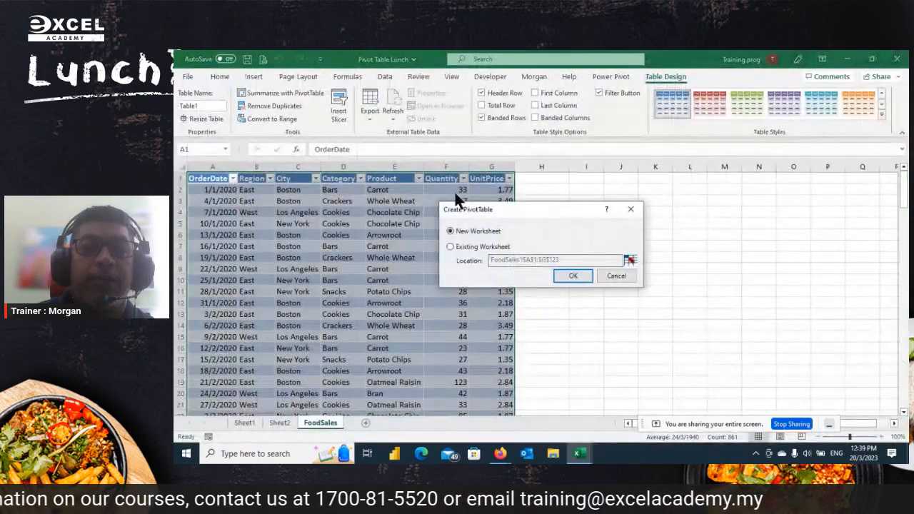
{"action": "left_click", "coordinate": [573, 275]}
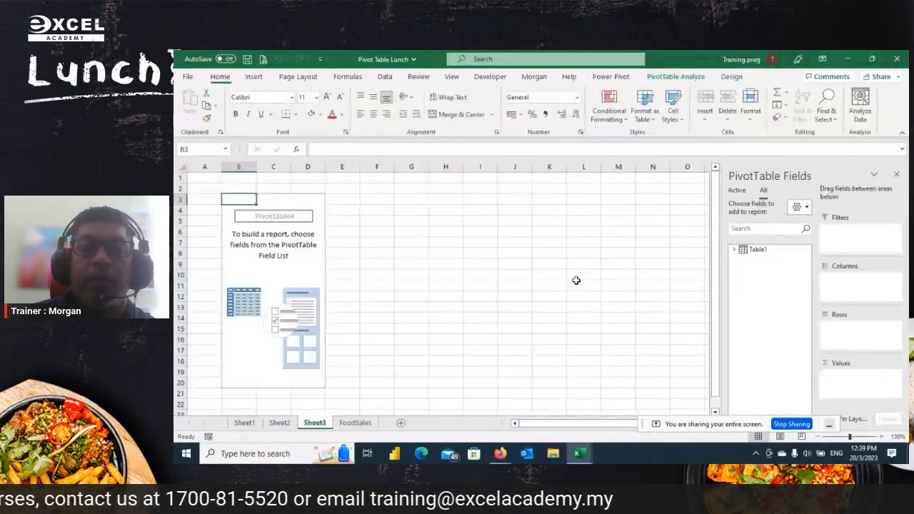
Expand Table1 in the field list and lay out the PivotTable with Product as rows and the Amount measure as values
{"action": "left_click", "coordinate": [733, 249]}
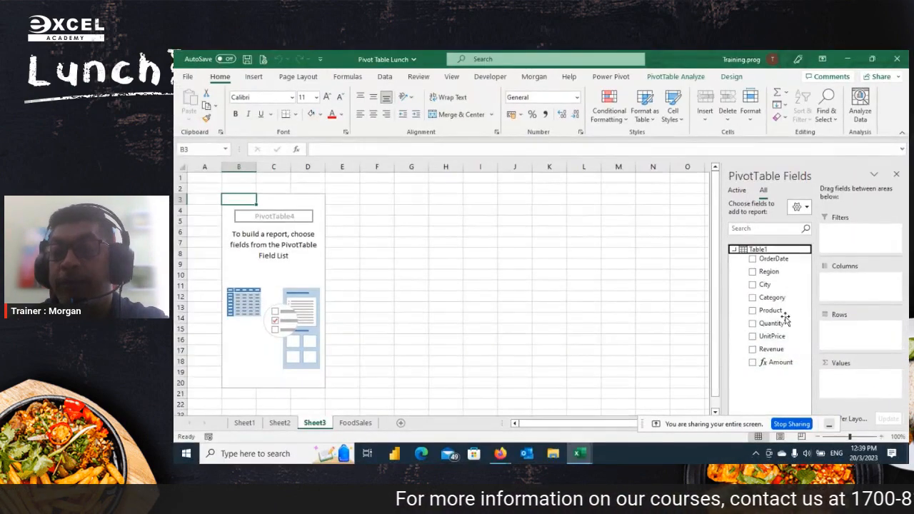
{"action": "left_click_drag", "start_coordinate": [758, 256], "coordinate": [911, 354]}
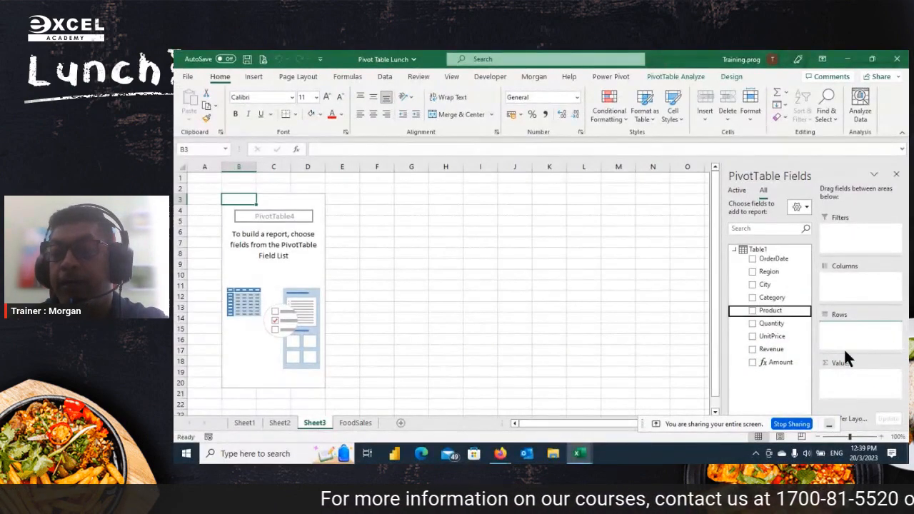
{"action": "left_click_drag", "start_coordinate": [846, 359], "coordinate": [843, 337]}
{"action": "left_click_drag", "start_coordinate": [780, 362], "coordinate": [845, 383]}
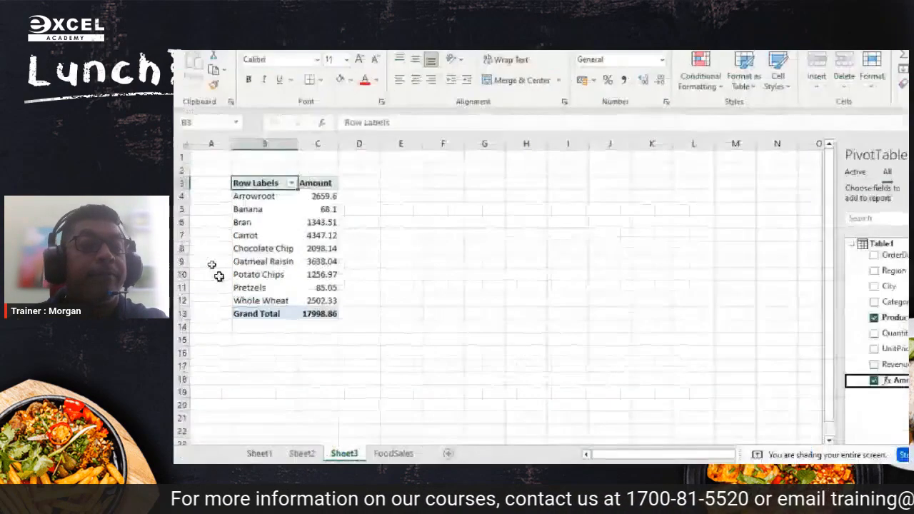
{"action": "left_click", "coordinate": [180, 221]}
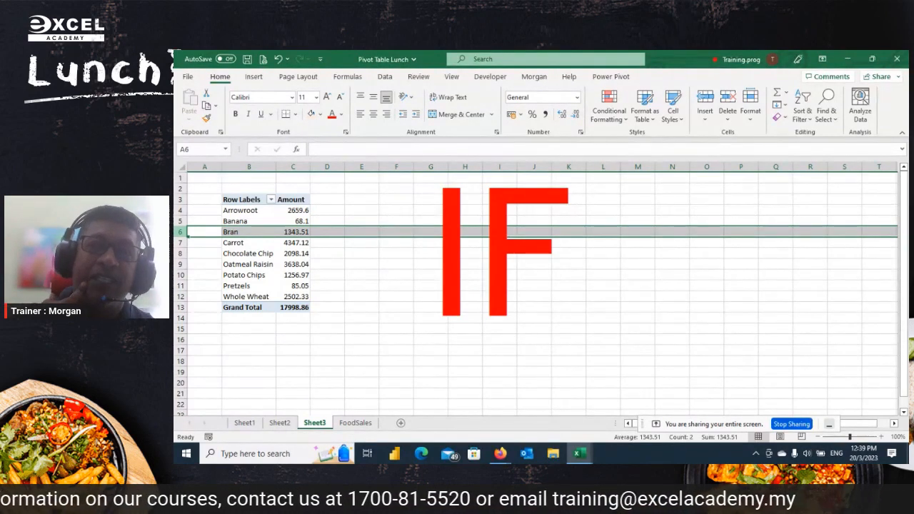
{"action": "mouse_move", "coordinate": [609, 142]}
{"action": "left_mouse_down"}
{"action": "mouse_move", "coordinate": [512, 127]}
{"action": "mouse_move", "coordinate": [421, 189]}
{"action": "mouse_move", "coordinate": [407, 317]}
{"action": "mouse_move", "coordinate": [535, 351]}
{"action": "mouse_move", "coordinate": [623, 120]}
{"action": "left_mouse_up"}
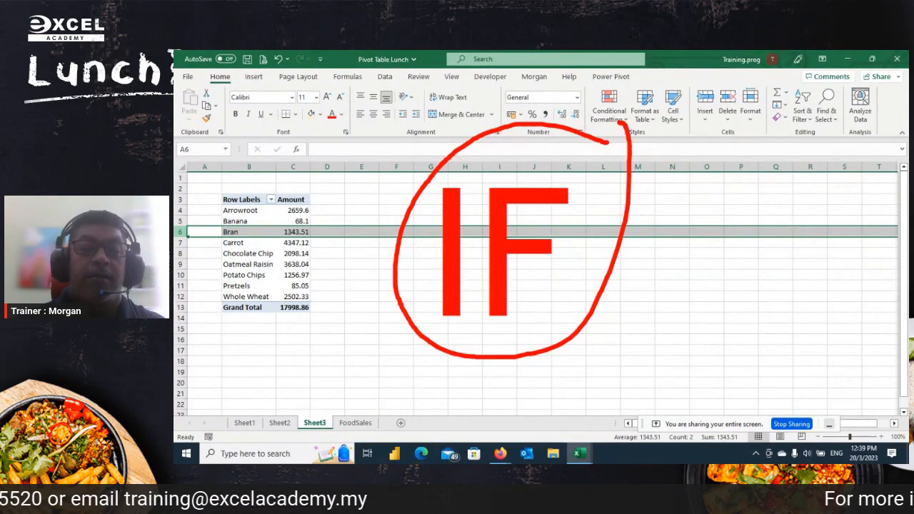
{"action": "left_click", "coordinate": [286, 233]}
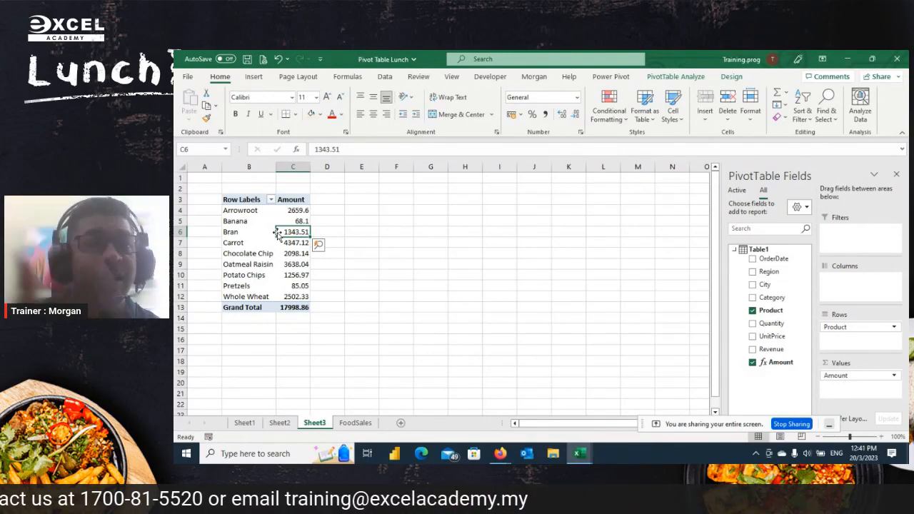
{"action": "mouse_move", "coordinate": [288, 241]}
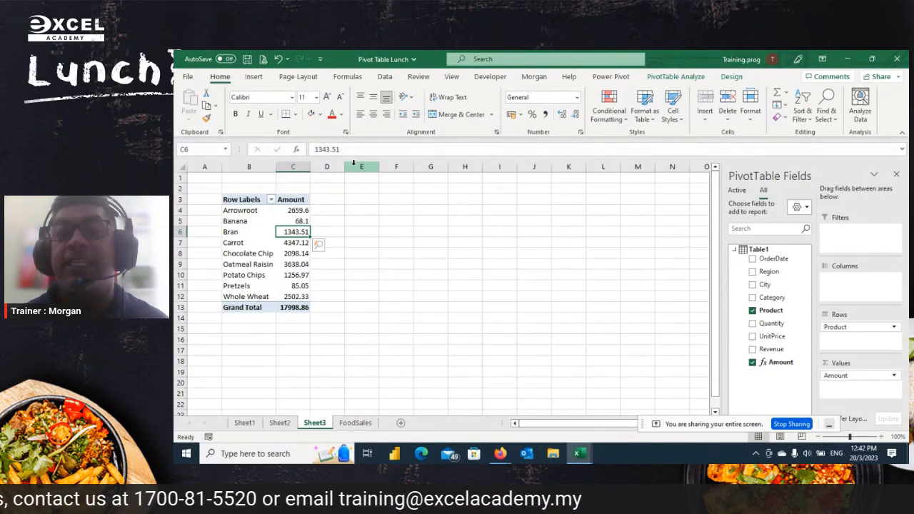
Insert a regular PivotTable based on the FoodSales table on a new worksheet
{"action": "left_click", "coordinate": [353, 422]}
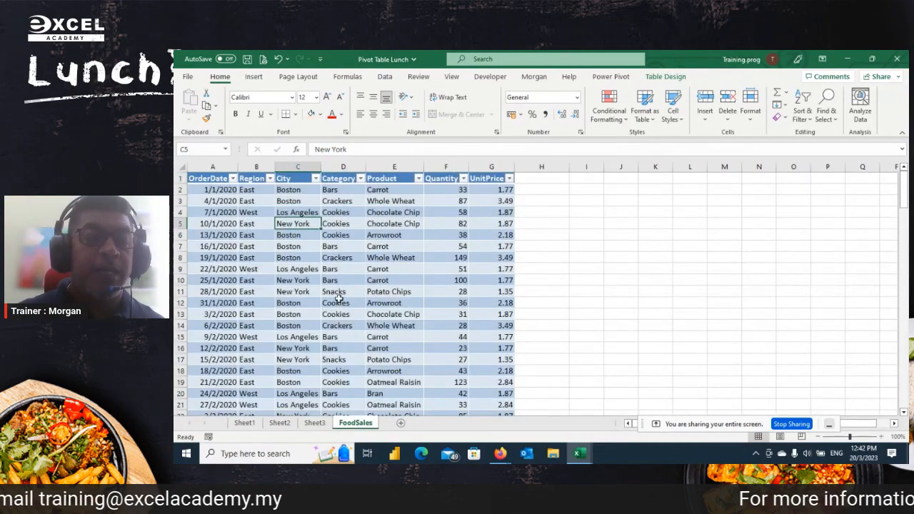
{"action": "left_click", "coordinate": [288, 235]}
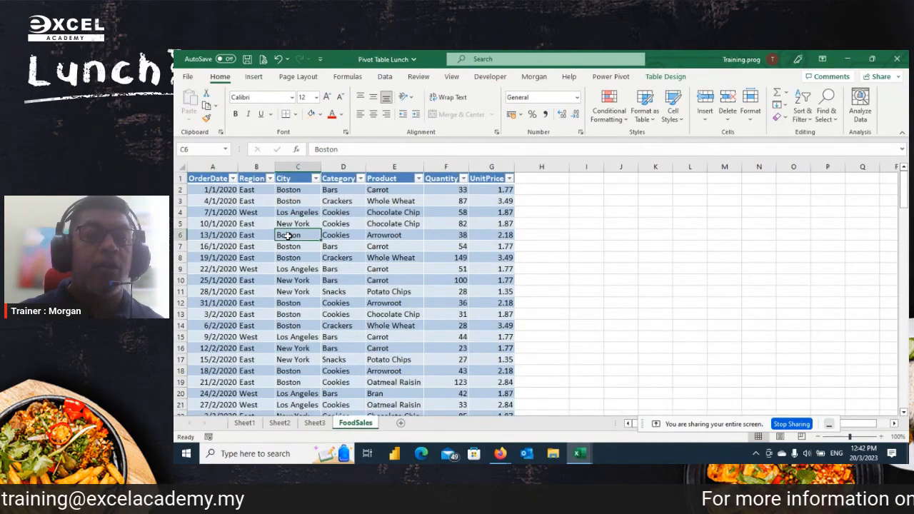
{"action": "left_click", "coordinate": [255, 77]}
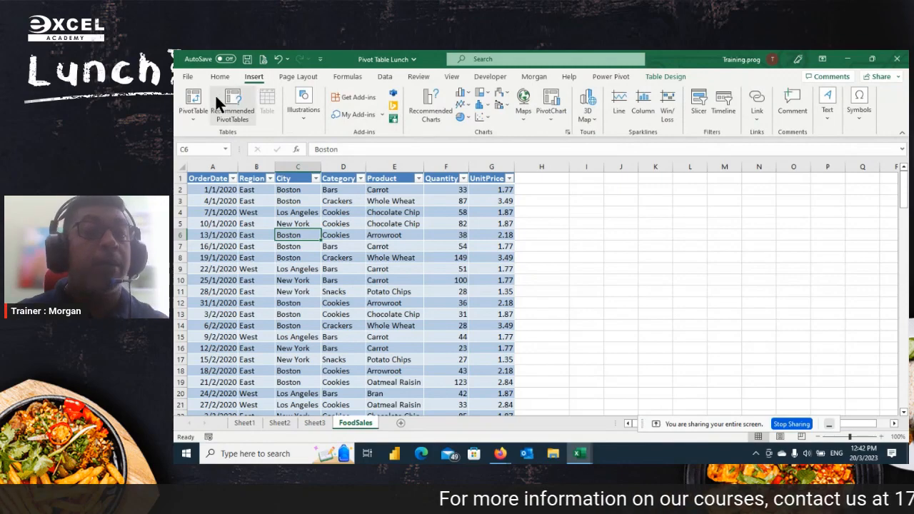
{"action": "left_click", "coordinate": [193, 98]}
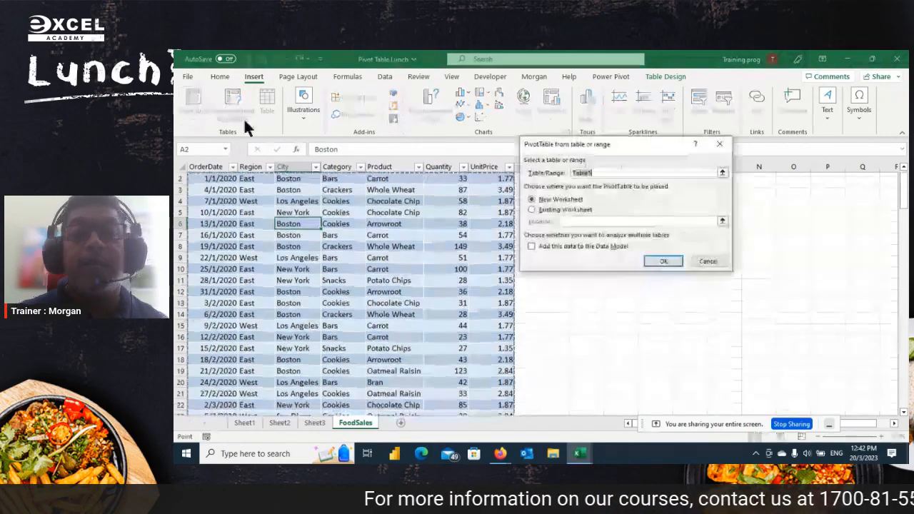
{"action": "left_click", "coordinate": [660, 261]}
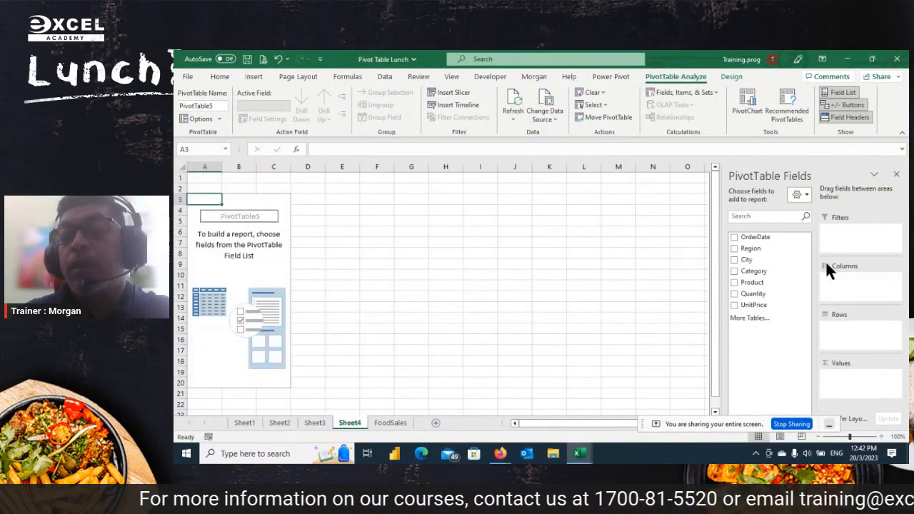
Summarize Quantity by Product in the new PivotTable and sort the quantities from largest to smallest
{"action": "left_click_drag", "start_coordinate": [760, 283], "coordinate": [834, 327]}
{"action": "left_click_drag", "start_coordinate": [753, 294], "coordinate": [830, 375]}
{"action": "right_click", "coordinate": [293, 209]}
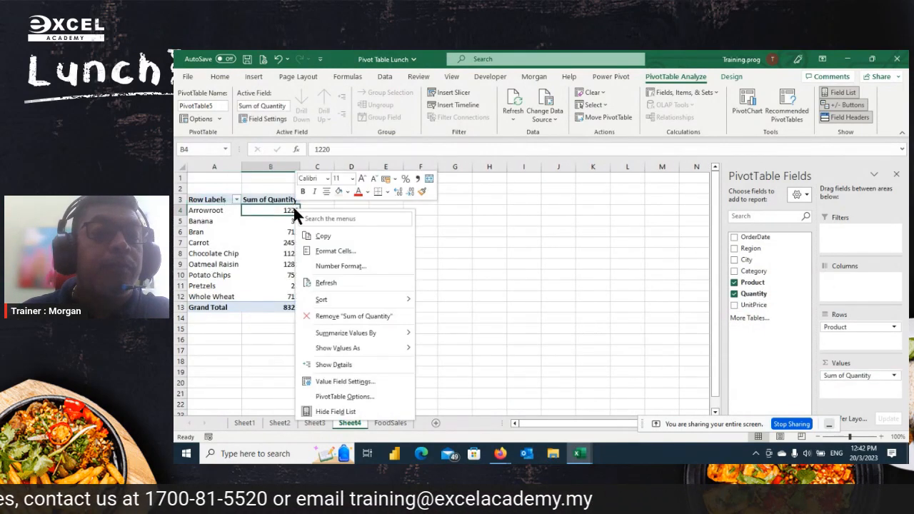
{"action": "mouse_move", "coordinate": [359, 298]}
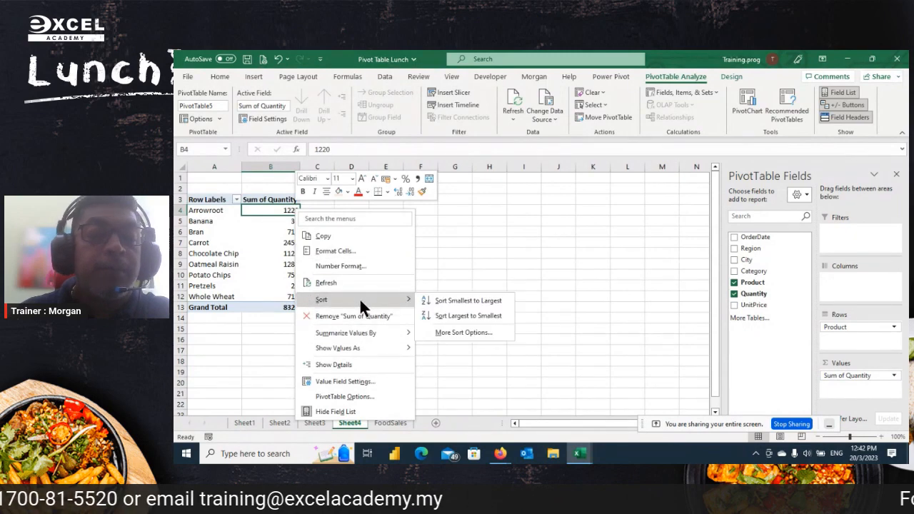
{"action": "left_click", "coordinate": [467, 316]}
{"action": "left_click", "coordinate": [312, 263]}
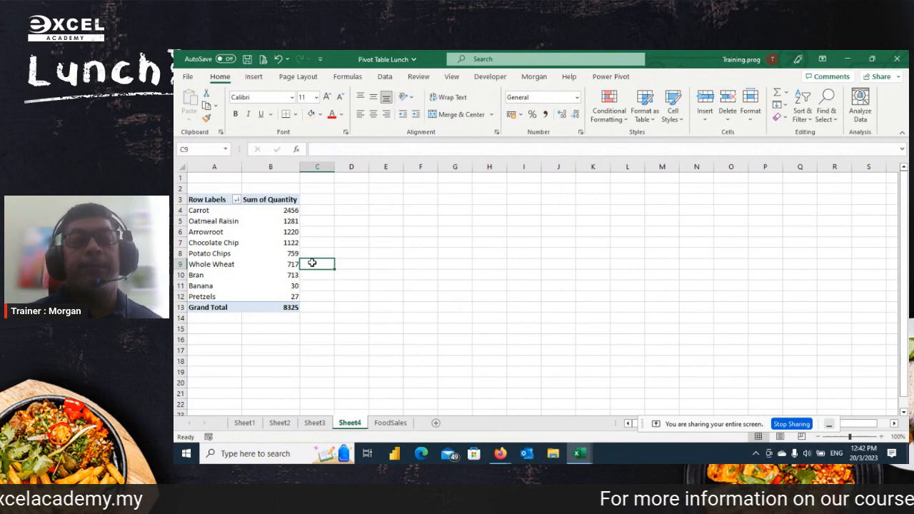
Group the Carrot, Oatmeal Raisin, Arrowroot and Chocolate Chip row labels in the PivotTable
{"action": "left_click", "coordinate": [230, 210]}
{"action": "left_click_drag", "start_coordinate": [230, 210], "coordinate": [221, 242]}
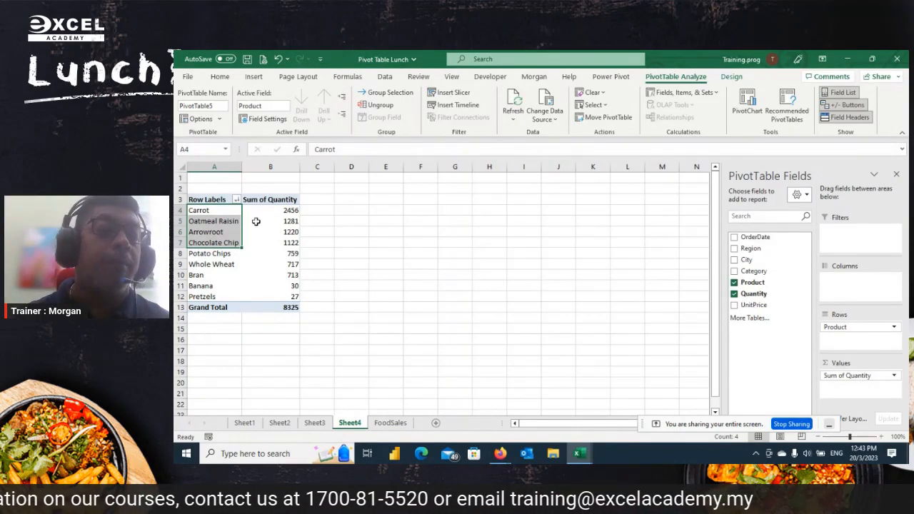
{"action": "right_click", "coordinate": [222, 226]}
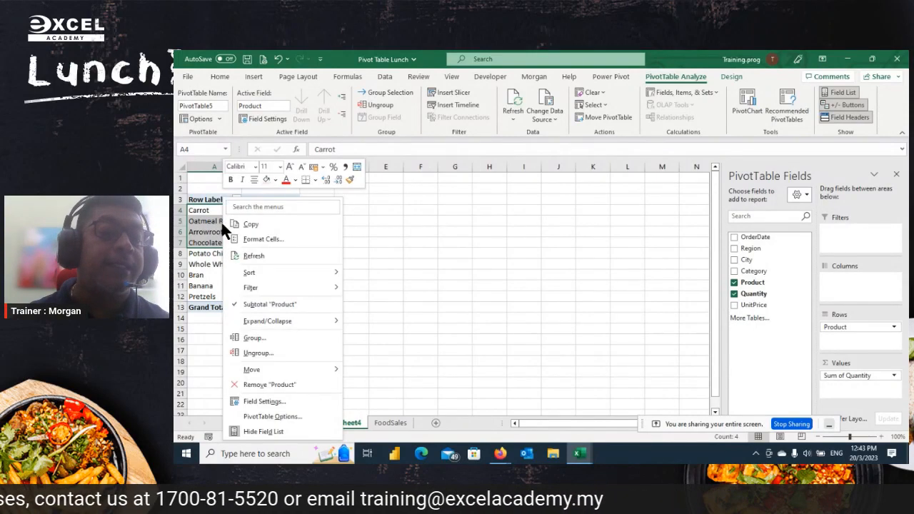
{"action": "left_click", "coordinate": [257, 336]}
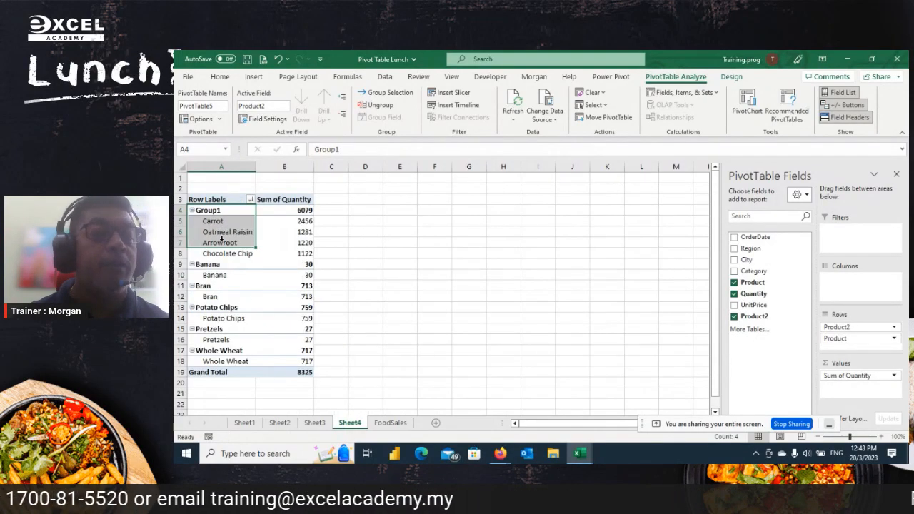
Rename the group containing Carrot to Chocolate Chip as High
{"action": "left_click", "coordinate": [227, 206]}
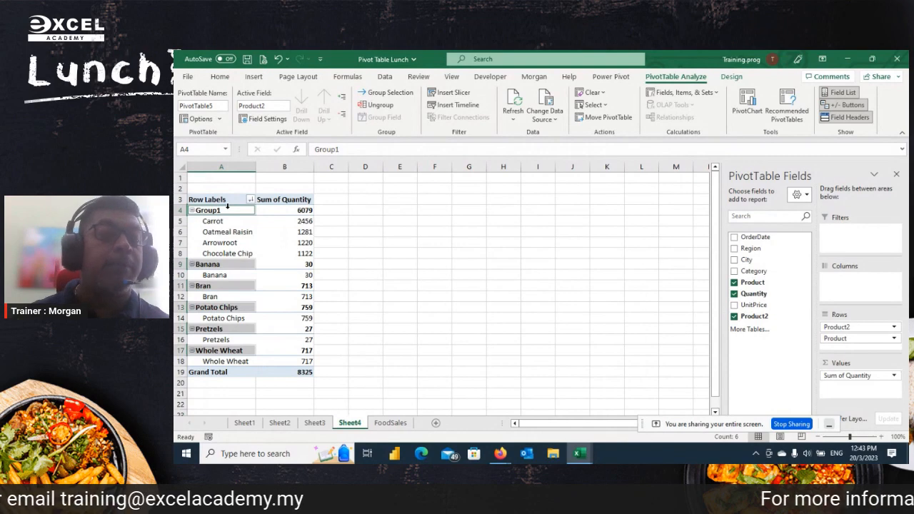
{"action": "left_click", "coordinate": [226, 209]}
{"action": "type", "text": "h"}
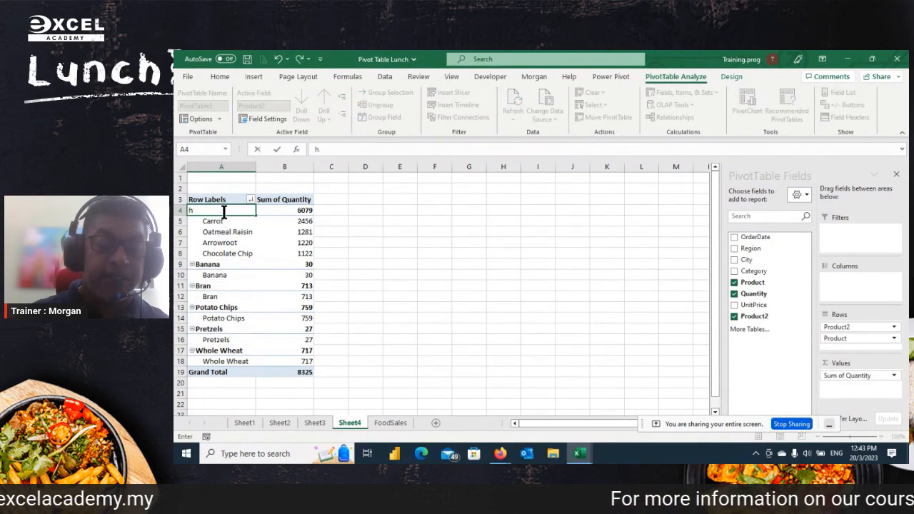
{"action": "key", "text": "BackSpace"}
{"action": "type", "text": "Hih"}
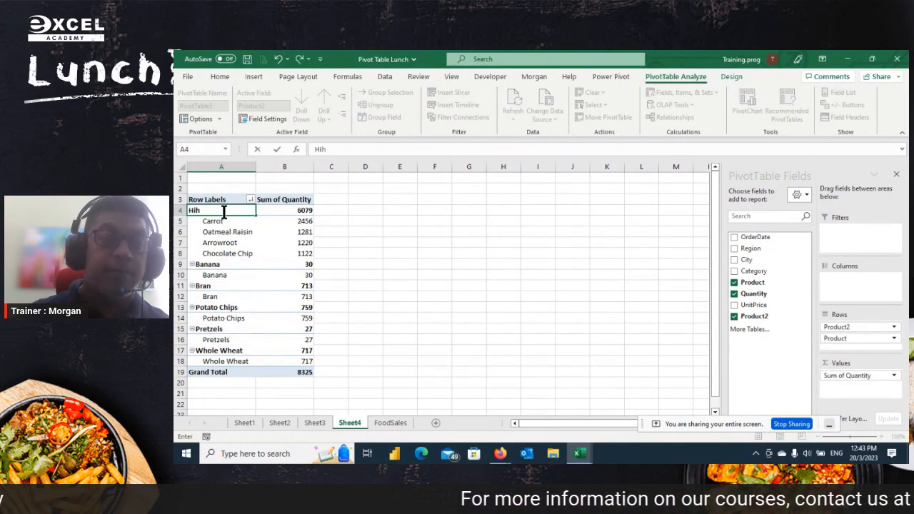
{"action": "key", "text": "BackSpace"}
{"action": "type", "text": "gh"}
{"action": "key", "text": "Return"}
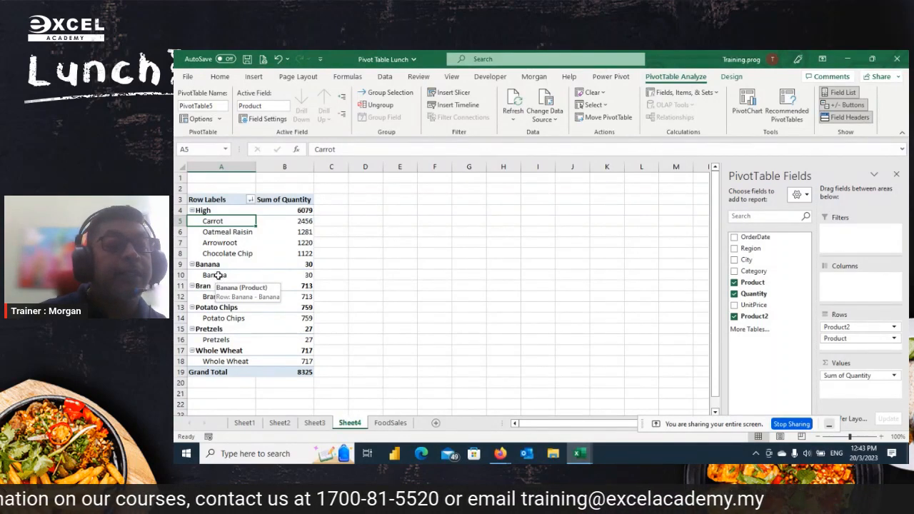
Group the Banana, Bran and Potato Chips products and name the group Medium
{"action": "left_click_drag", "start_coordinate": [217, 275], "coordinate": [215, 318]}
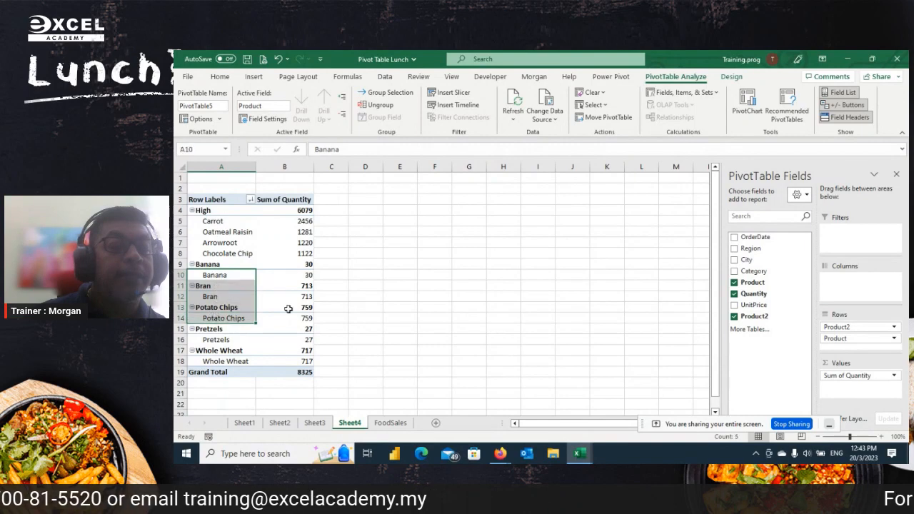
{"action": "right_click", "coordinate": [224, 277]}
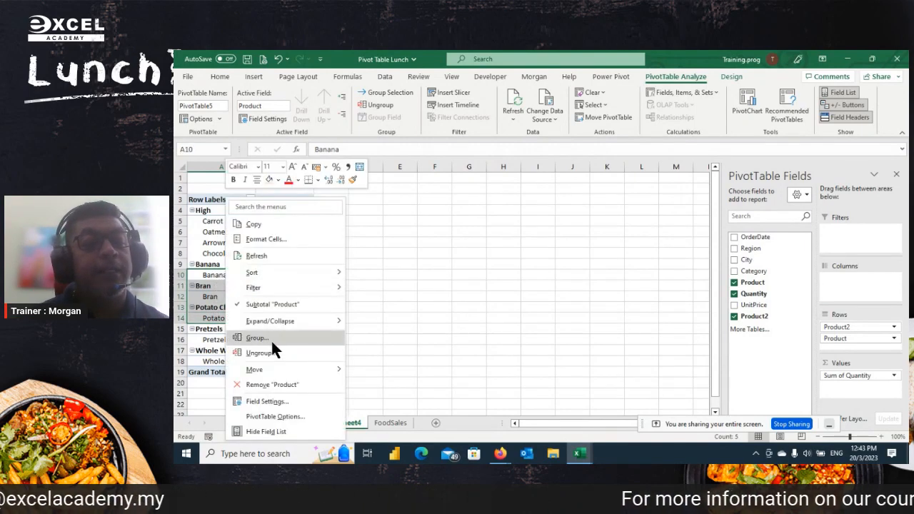
{"action": "left_click", "coordinate": [270, 340]}
{"action": "left_click", "coordinate": [214, 265]}
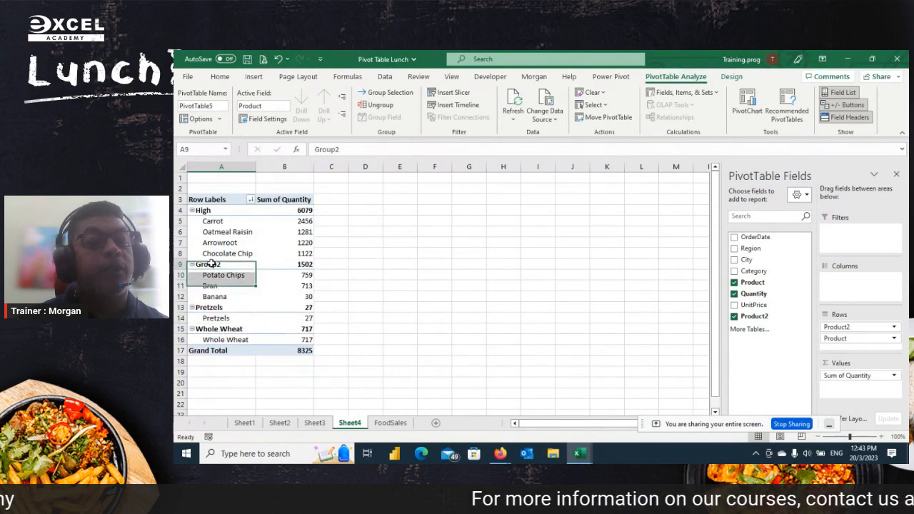
{"action": "type", "text": "Medium"}
{"action": "key", "text": "Return"}
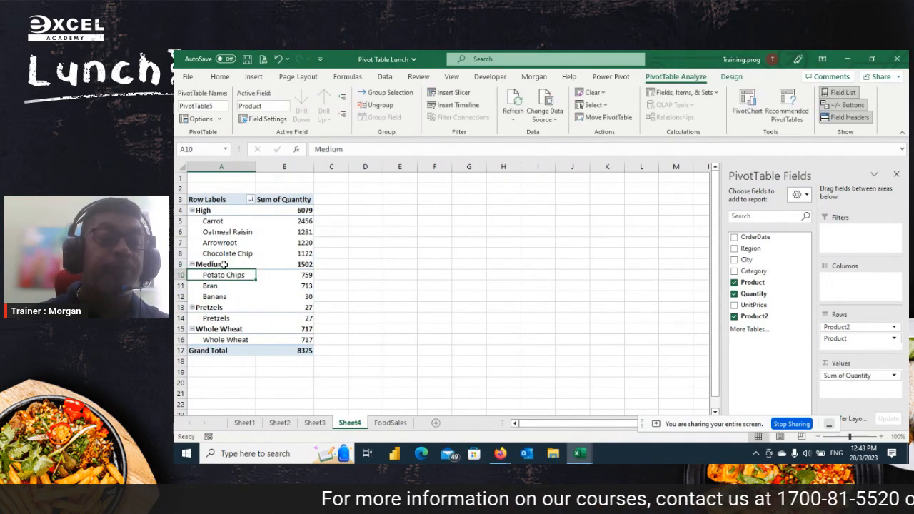
Group the Pretzels and Whole Wheat products in the PivotTable and name the group Low
{"action": "left_click", "coordinate": [217, 320]}
{"action": "left_click_drag", "start_coordinate": [217, 319], "coordinate": [217, 338]}
{"action": "right_click", "coordinate": [217, 334]}
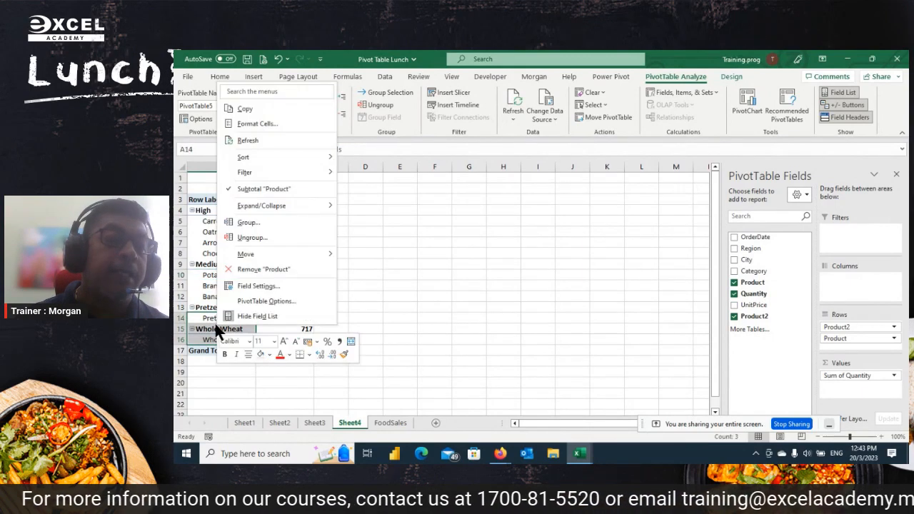
{"action": "left_click", "coordinate": [259, 222]}
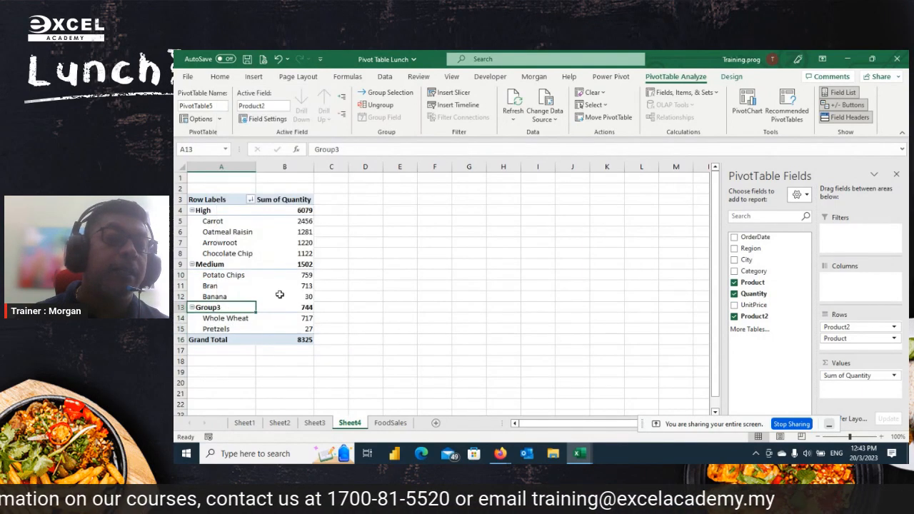
{"action": "type", "text": "Low"}
{"action": "key", "text": "Return"}
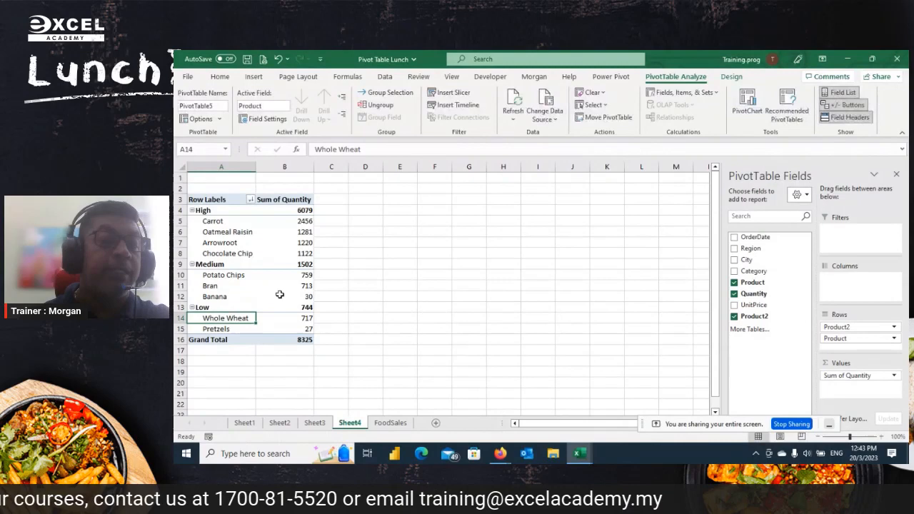
{"action": "left_click", "coordinate": [358, 305]}
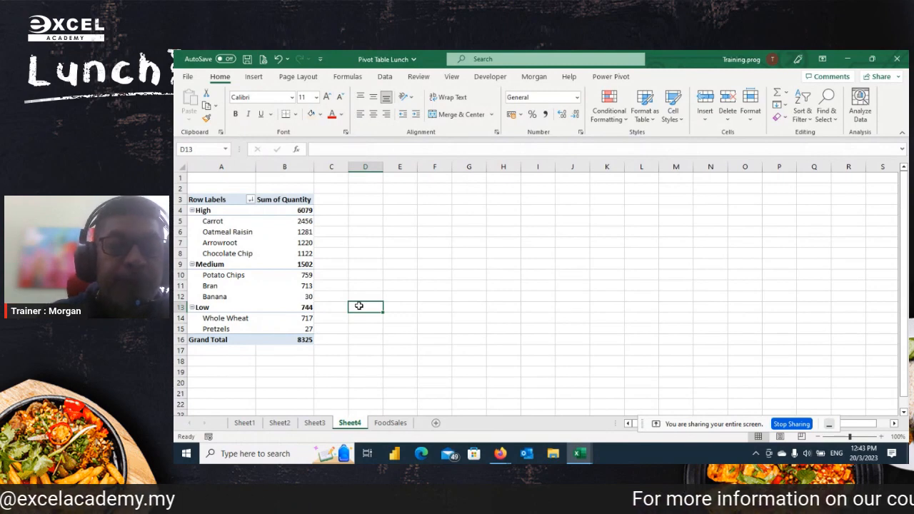
Move the Product2 grouping field from rows to columns and widen the Medium and Low columns
{"action": "left_click", "coordinate": [234, 223]}
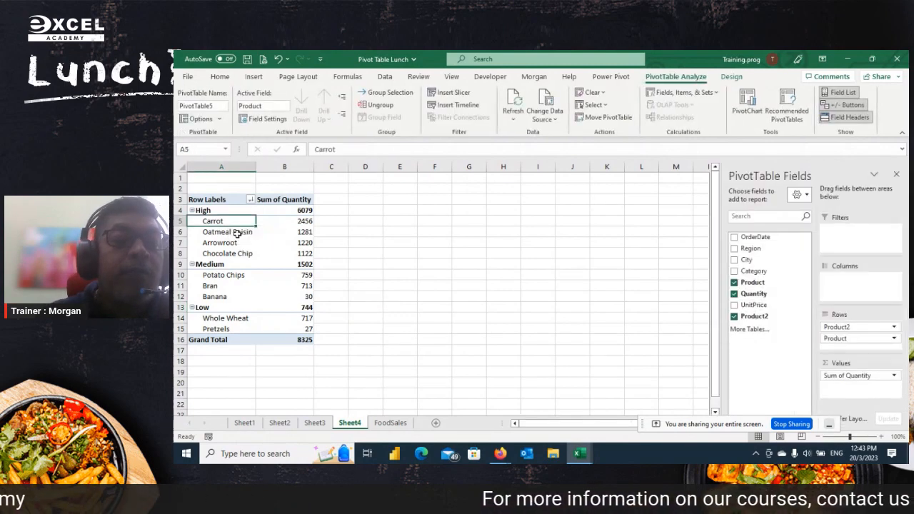
{"action": "scroll", "coordinate": [237, 233], "scroll_direction": "down", "scroll_amount": 1}
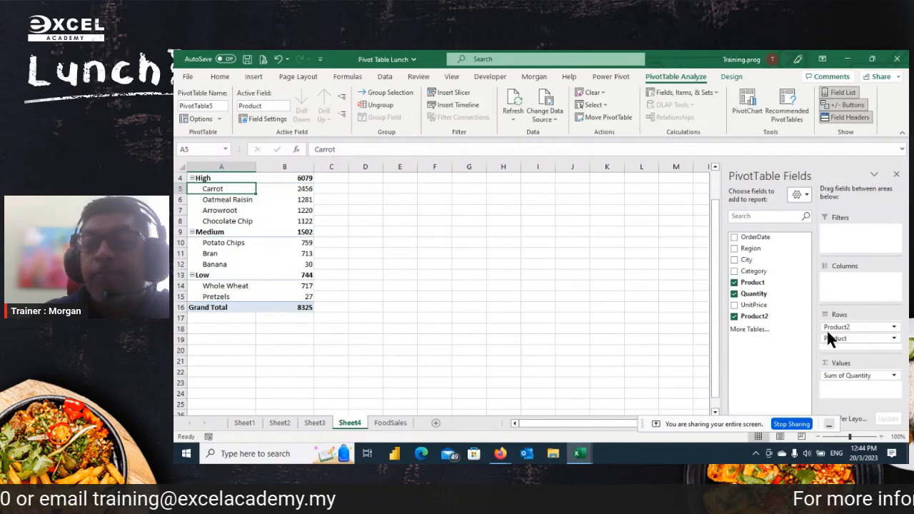
{"action": "left_click_drag", "start_coordinate": [832, 328], "coordinate": [837, 289]}
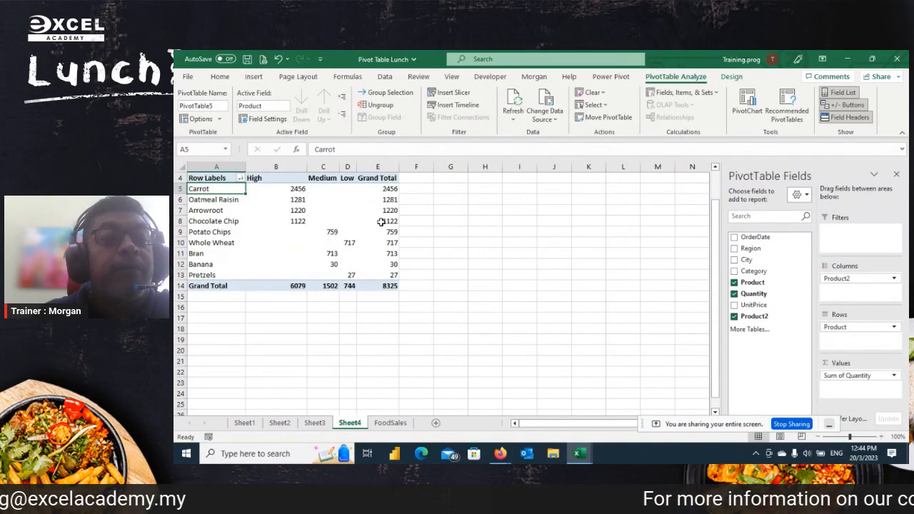
{"action": "scroll", "coordinate": [382, 222], "scroll_direction": "up", "scroll_amount": 1}
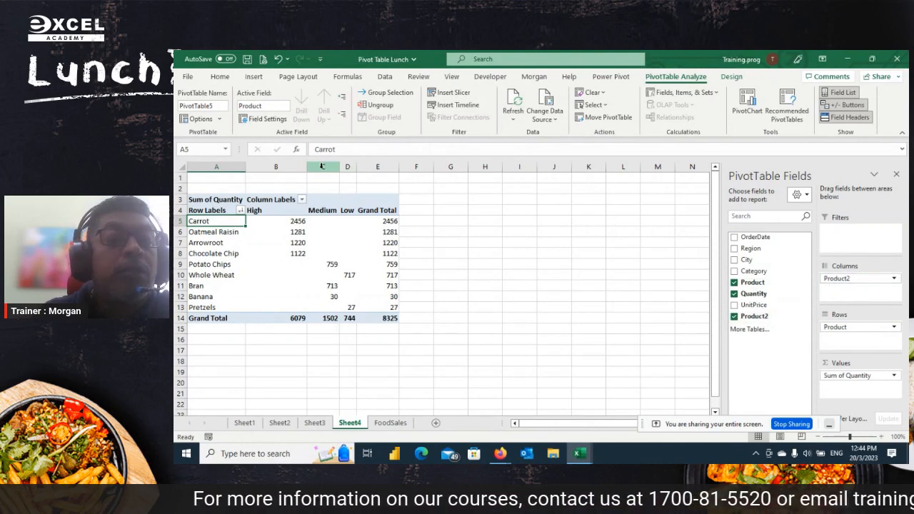
{"action": "left_click_drag", "start_coordinate": [339, 166], "coordinate": [357, 167]}
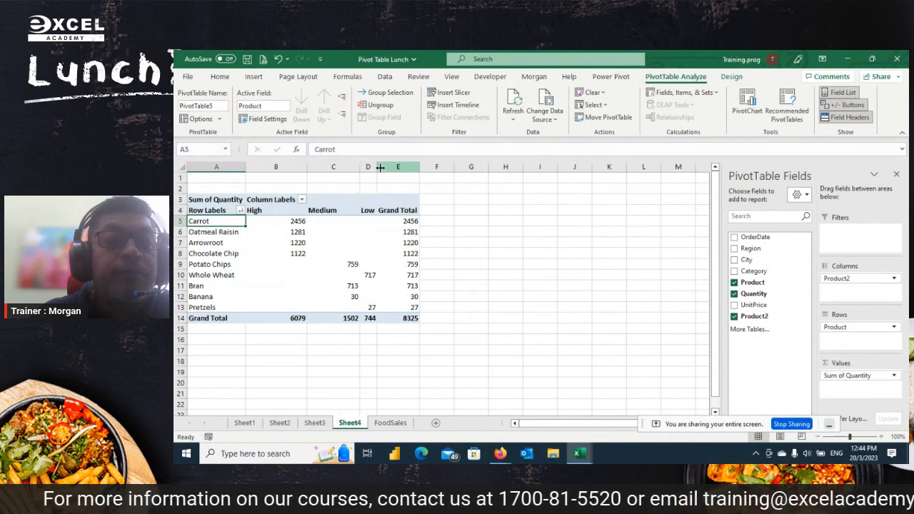
{"action": "left_click_drag", "start_coordinate": [377, 166], "coordinate": [402, 166]}
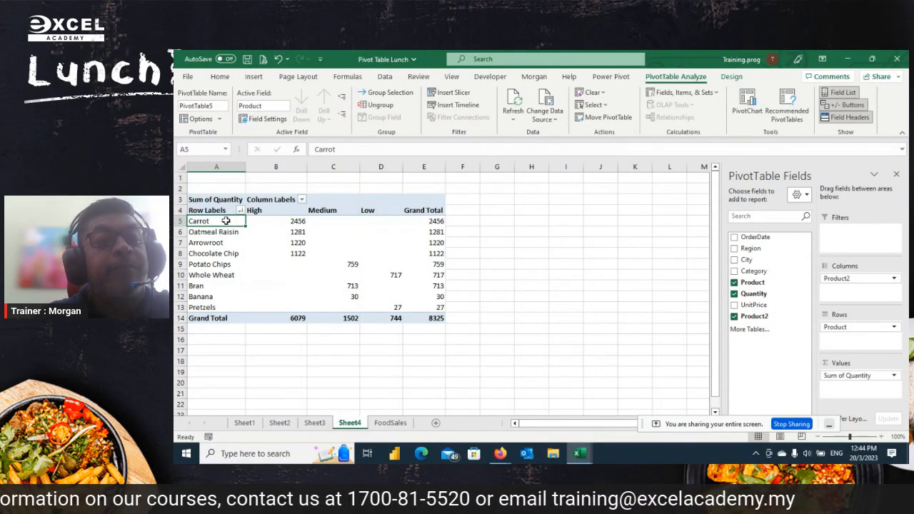
{"action": "left_click_drag", "start_coordinate": [226, 221], "coordinate": [397, 307]}
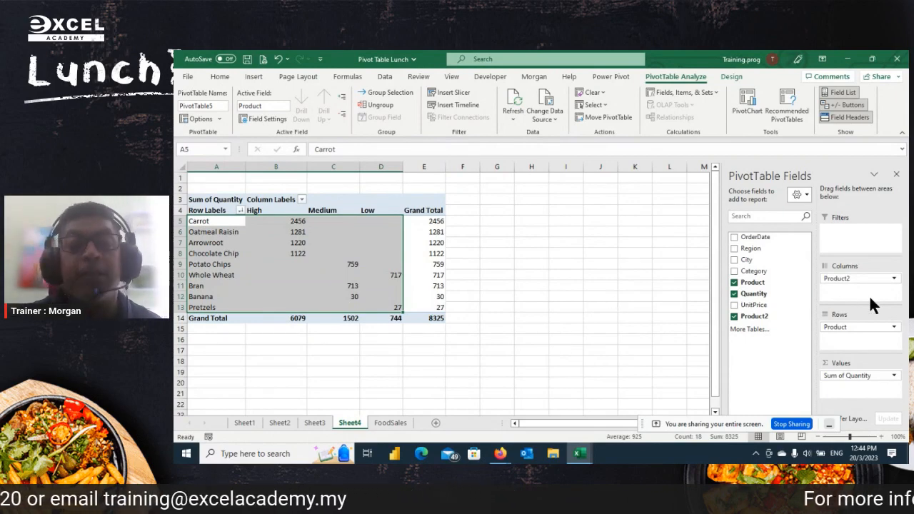
Swap the PivotTable layout so Product runs across the columns and Product2 fills the rows
{"action": "mouse_move", "coordinate": [857, 279]}
{"action": "left_mouse_down"}
{"action": "mouse_move", "coordinate": [867, 282]}
{"action": "mouse_move", "coordinate": [864, 327]}
{"action": "mouse_move", "coordinate": [849, 295]}
{"action": "left_mouse_up"}
{"action": "left_click_drag", "start_coordinate": [842, 326], "coordinate": [849, 290]}
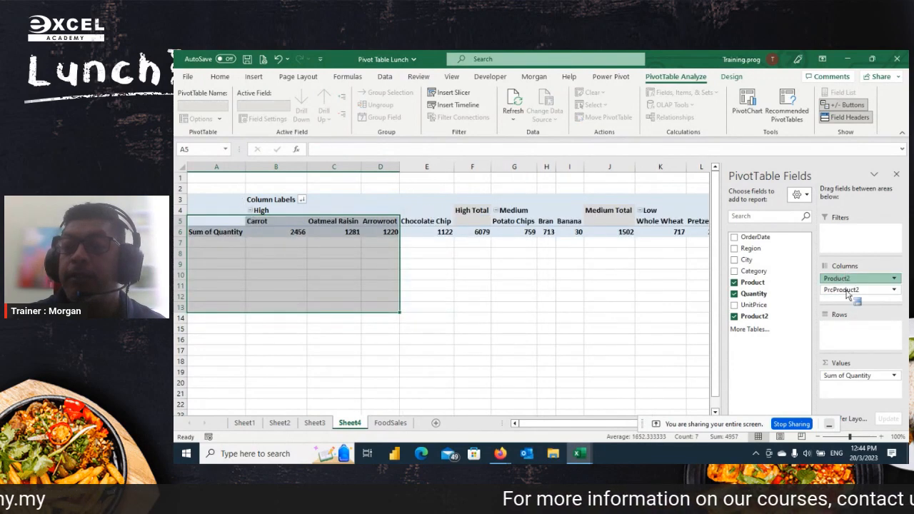
{"action": "left_click_drag", "start_coordinate": [851, 323], "coordinate": [852, 325]}
{"action": "left_click", "coordinate": [327, 271]}
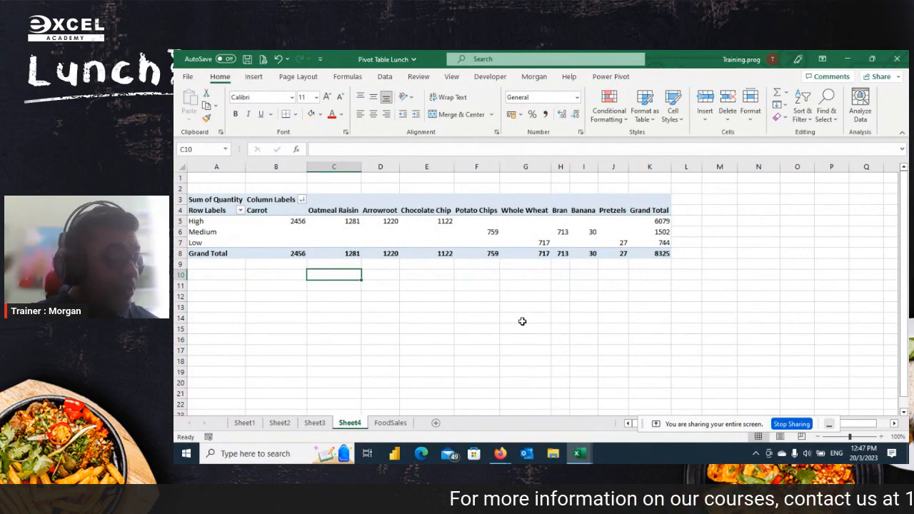
Check the StreamYard studio page in Firefox and switch to the 10.PivotTable-done workbook in Excel
{"action": "left_click", "coordinate": [846, 58]}
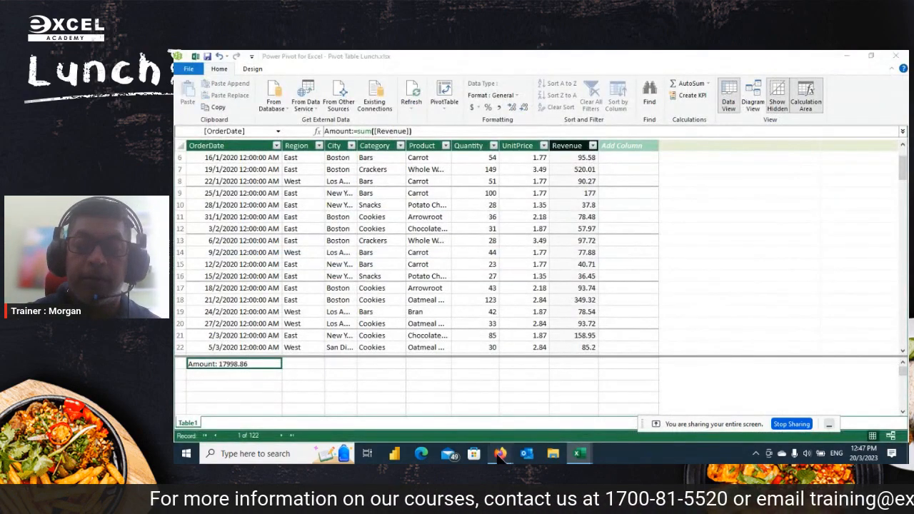
{"action": "mouse_move", "coordinate": [503, 454]}
{"action": "left_click", "coordinate": [426, 397]}
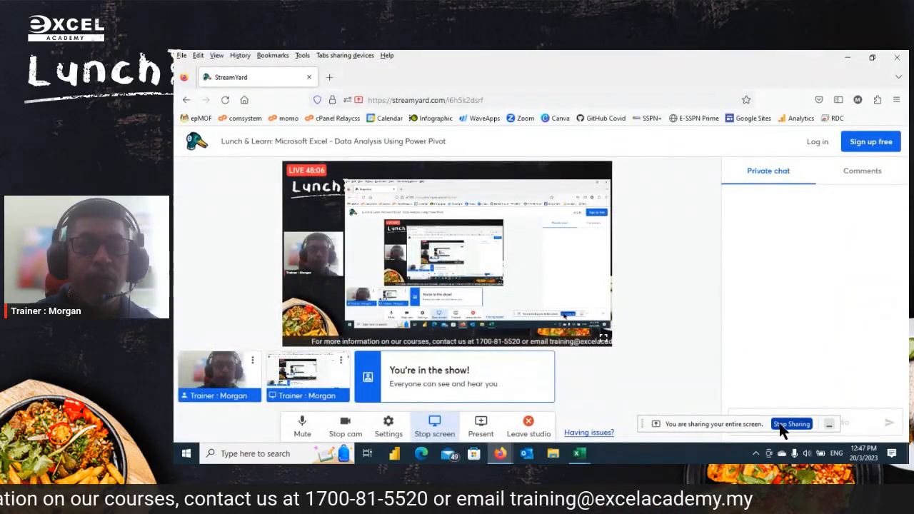
{"action": "left_click", "coordinate": [581, 454]}
{"action": "left_click", "coordinate": [464, 408]}
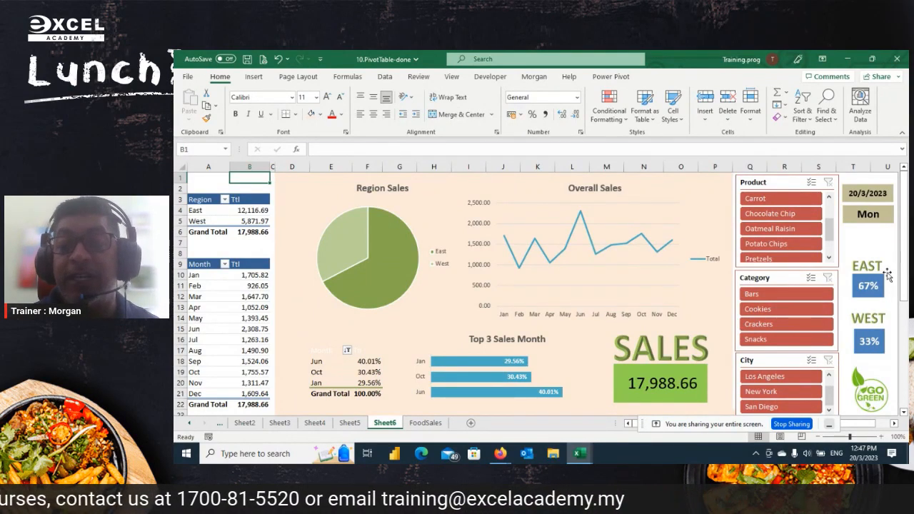
Filter the sales dashboard by Chocolate Chip, Oatmeal Raisin and Carrot in turn, and clear the Product filter
{"action": "left_click", "coordinate": [774, 213]}
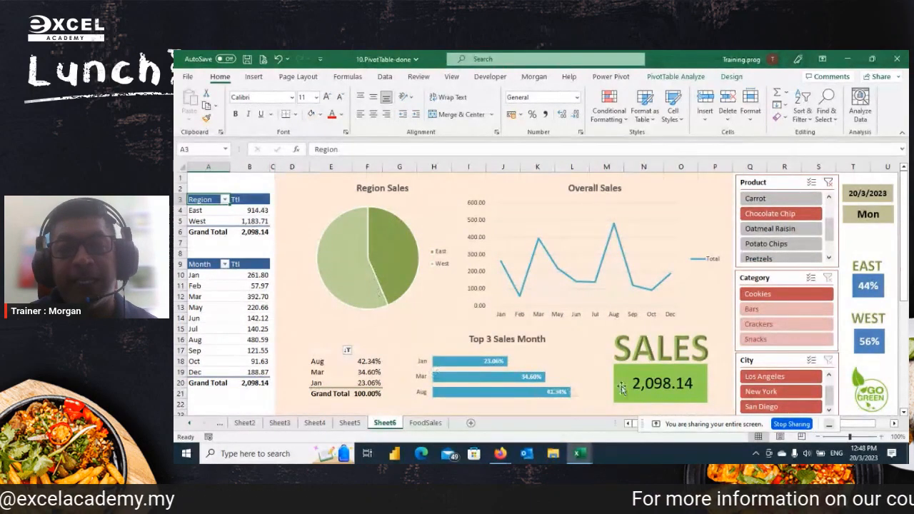
{"action": "left_click", "coordinate": [785, 228]}
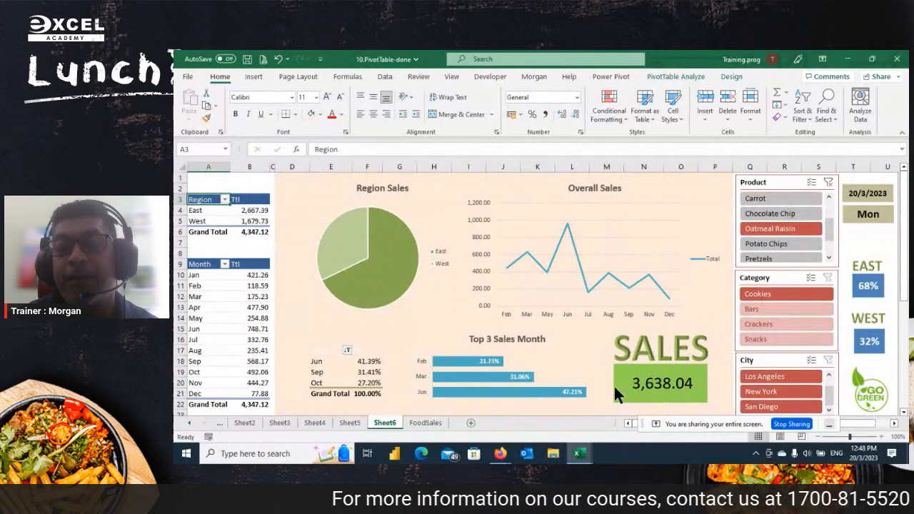
{"action": "left_click", "coordinate": [766, 197]}
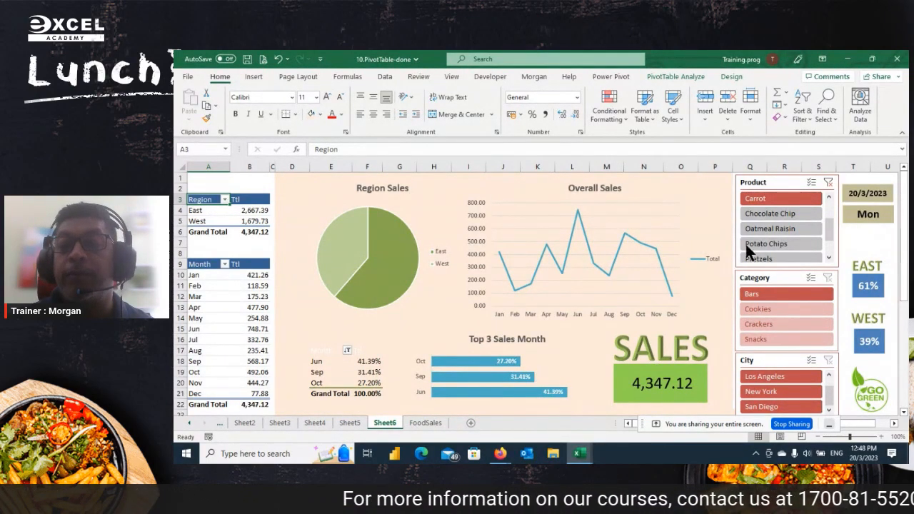
{"action": "left_click", "coordinate": [828, 182]}
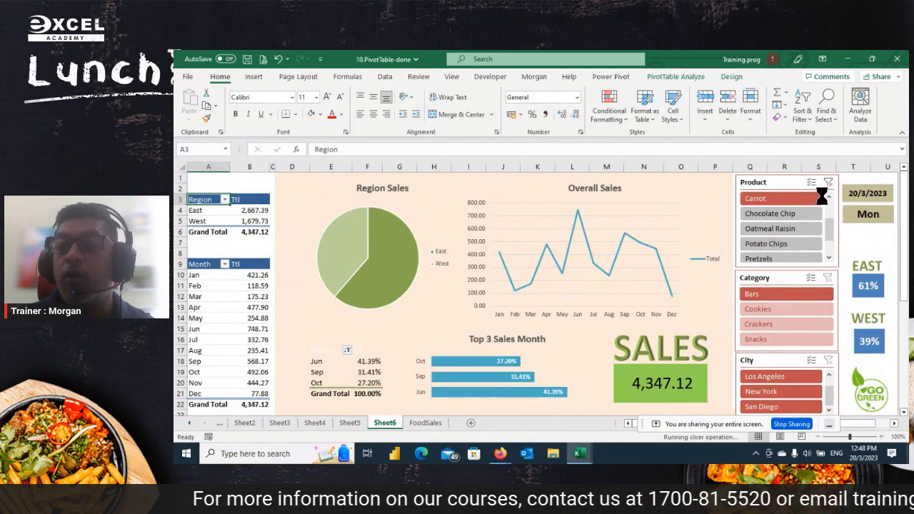
View the dashboard filtered to the city New York and to Potato Chips, clearing each filter
{"action": "left_click", "coordinate": [781, 392]}
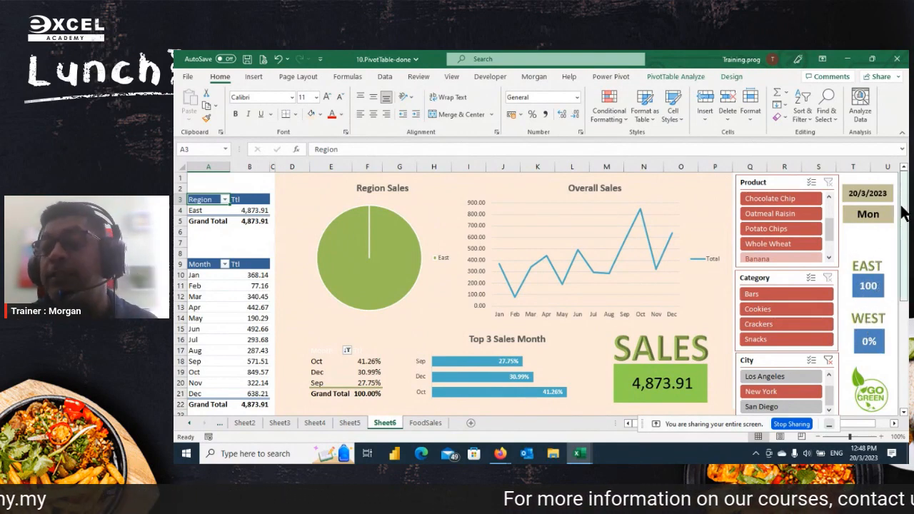
{"action": "left_click", "coordinate": [828, 359]}
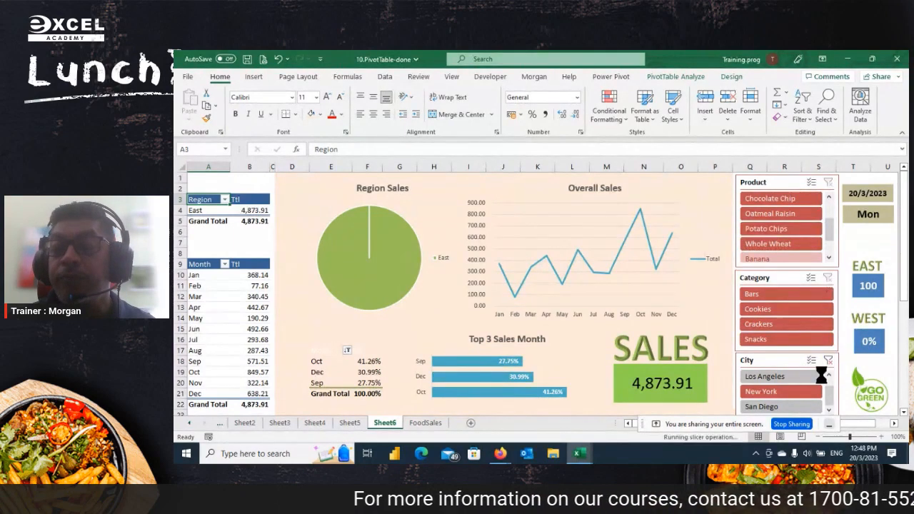
{"action": "left_click", "coordinate": [787, 248]}
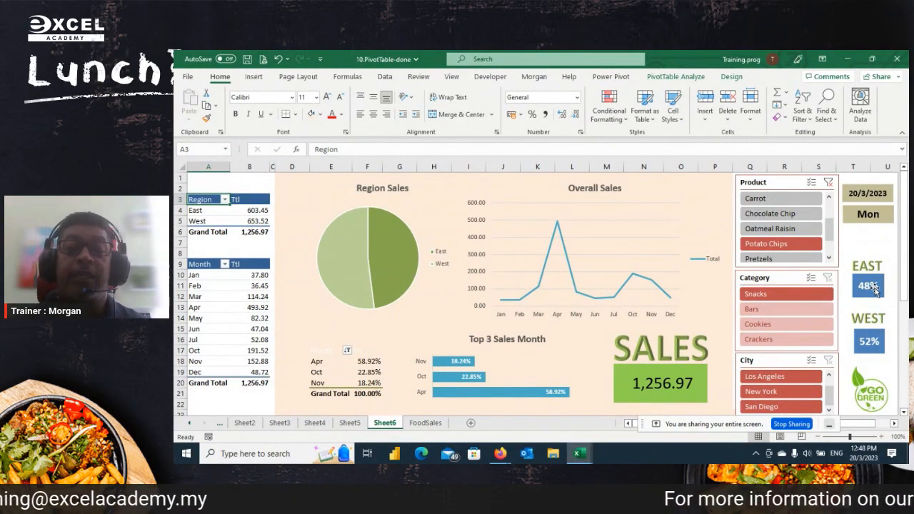
{"action": "left_click", "coordinate": [826, 184]}
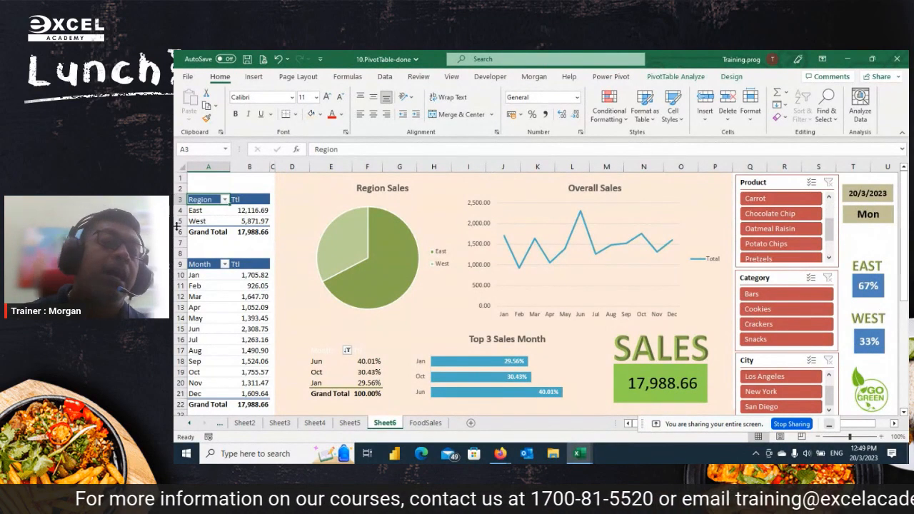
Turn off the Generate GetPivotData option from the Month PivotTable
{"action": "left_click", "coordinate": [247, 230]}
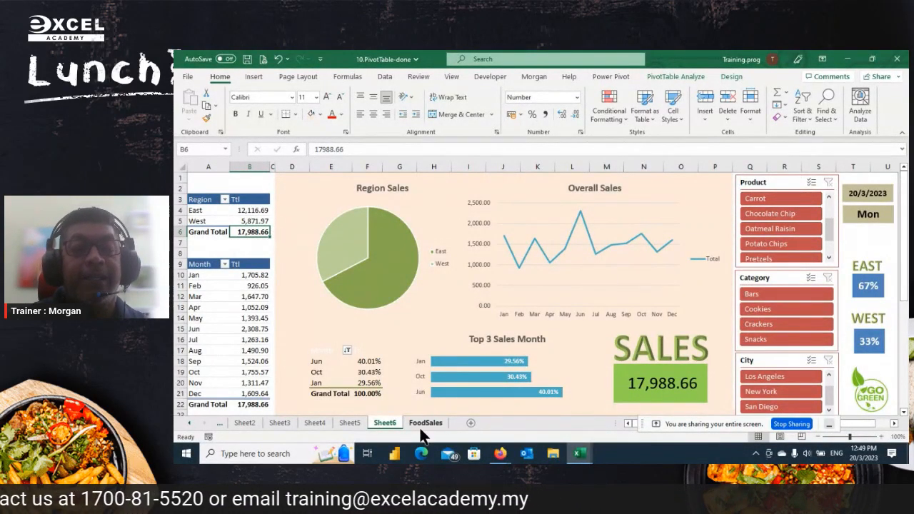
{"action": "left_click", "coordinate": [208, 296]}
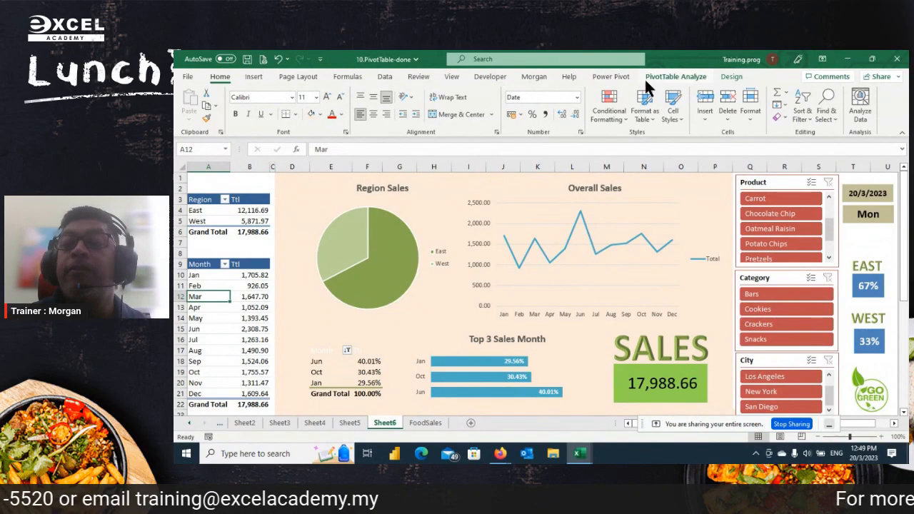
{"action": "left_click", "coordinate": [676, 76]}
{"action": "left_click", "coordinate": [220, 118]}
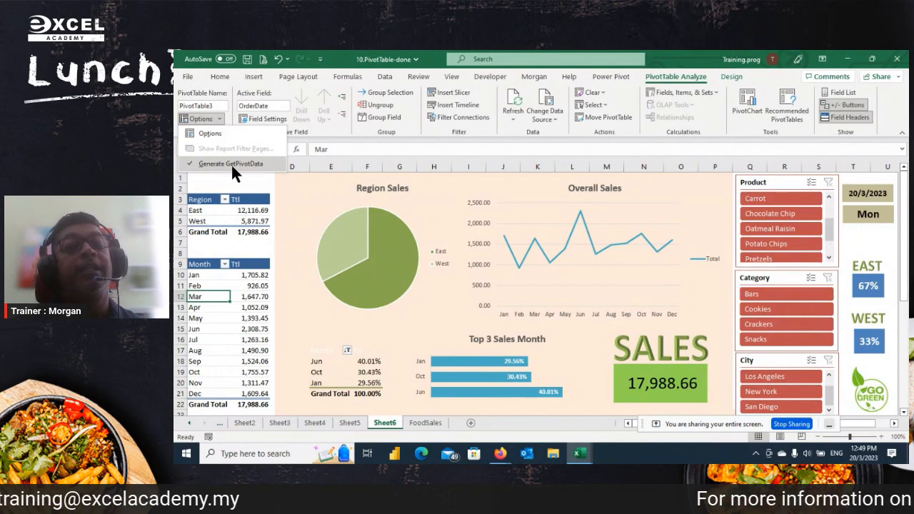
{"action": "left_click", "coordinate": [231, 164]}
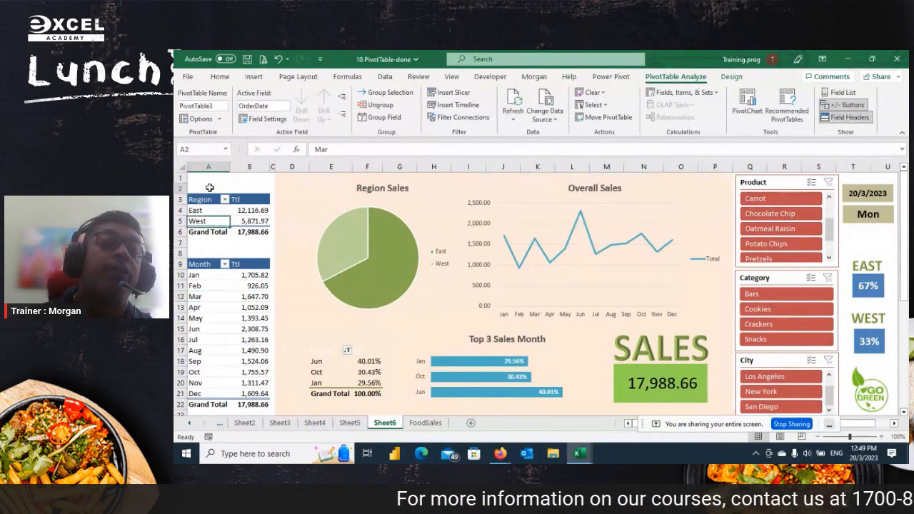
{"action": "left_click", "coordinate": [209, 187]}
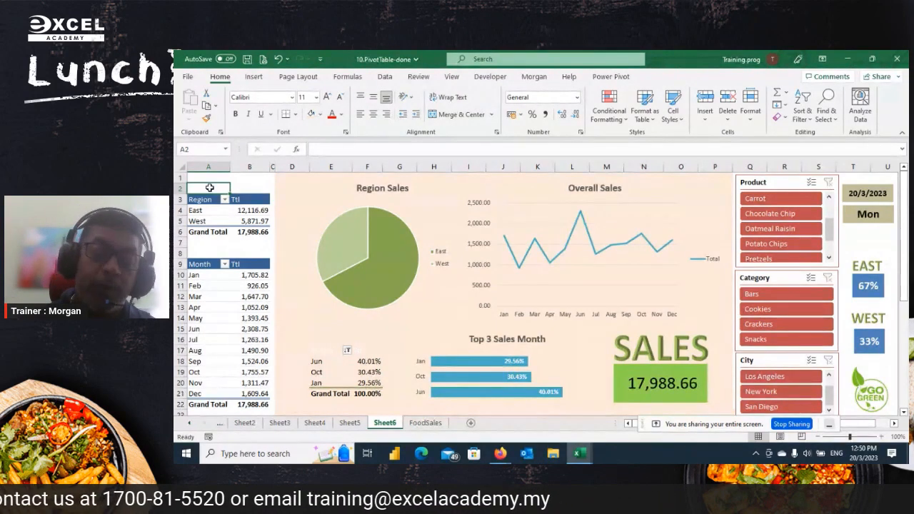
Switch to StreamYard in Firefox and check the session's viewer comments and private chat for questions
{"action": "mouse_move", "coordinate": [499, 453]}
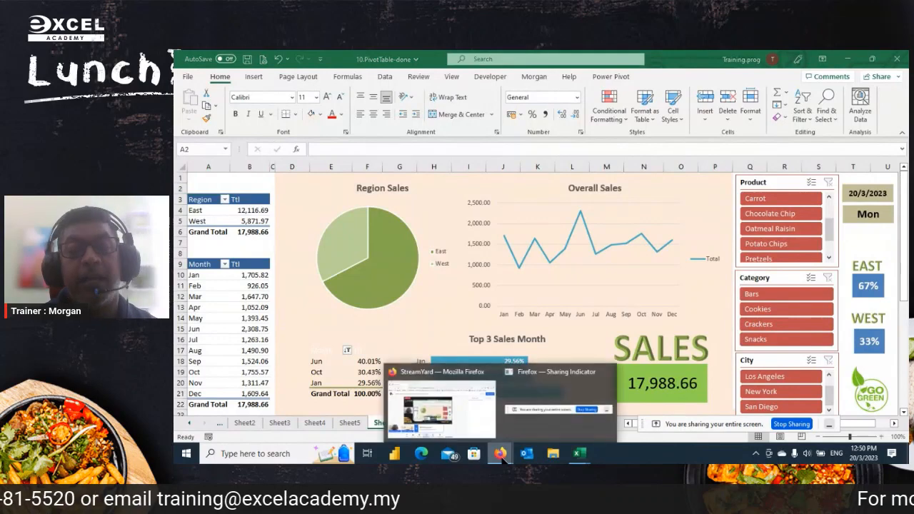
{"action": "left_click", "coordinate": [460, 412]}
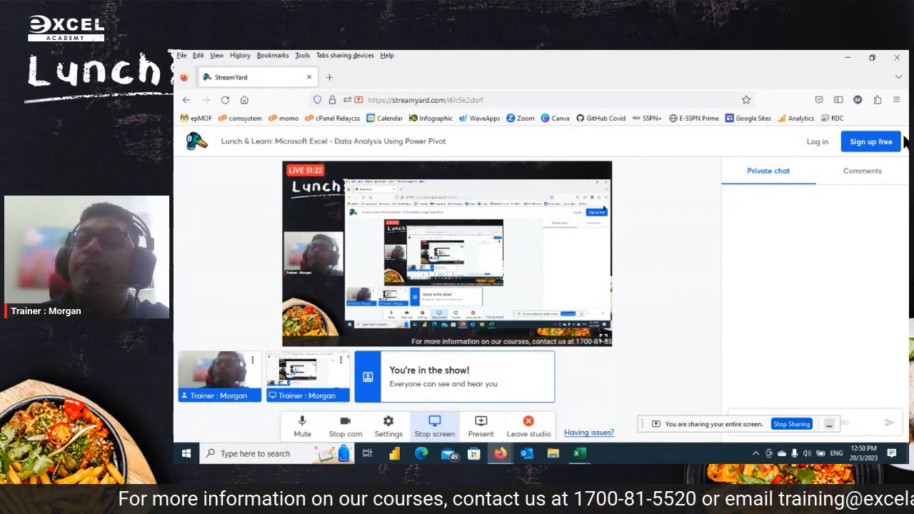
{"action": "left_click", "coordinate": [866, 180]}
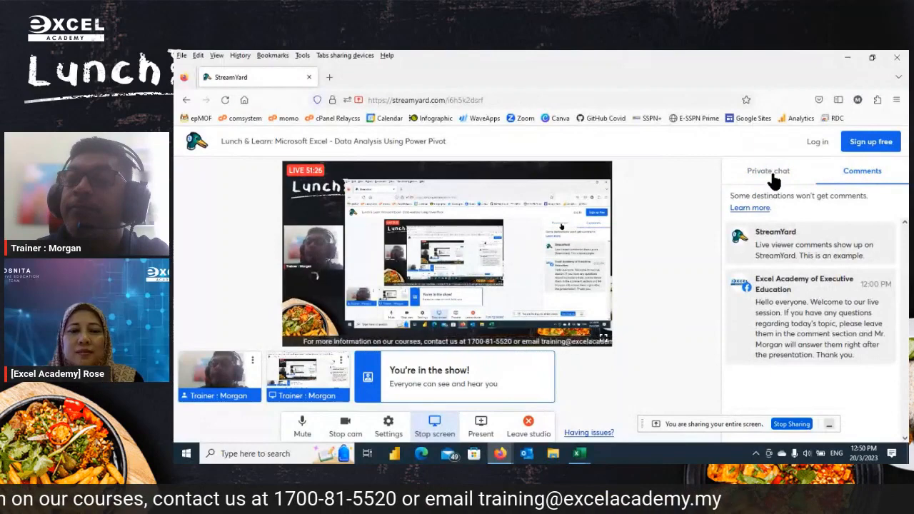
{"action": "left_click", "coordinate": [773, 179]}
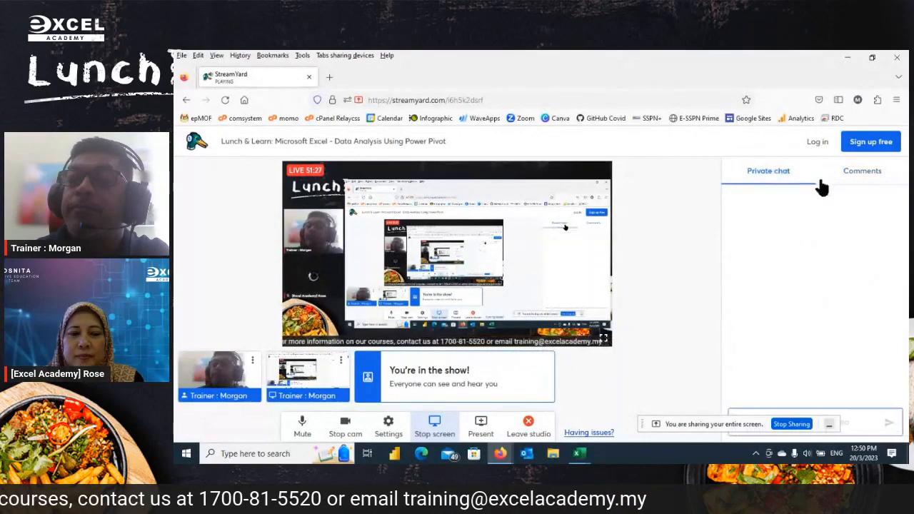
{"action": "left_click", "coordinate": [872, 183]}
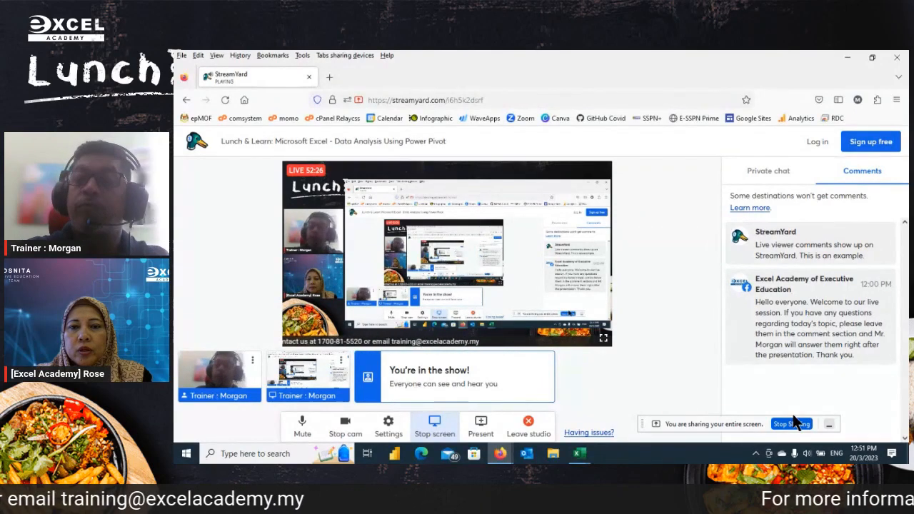
{"action": "left_click", "coordinate": [768, 178]}
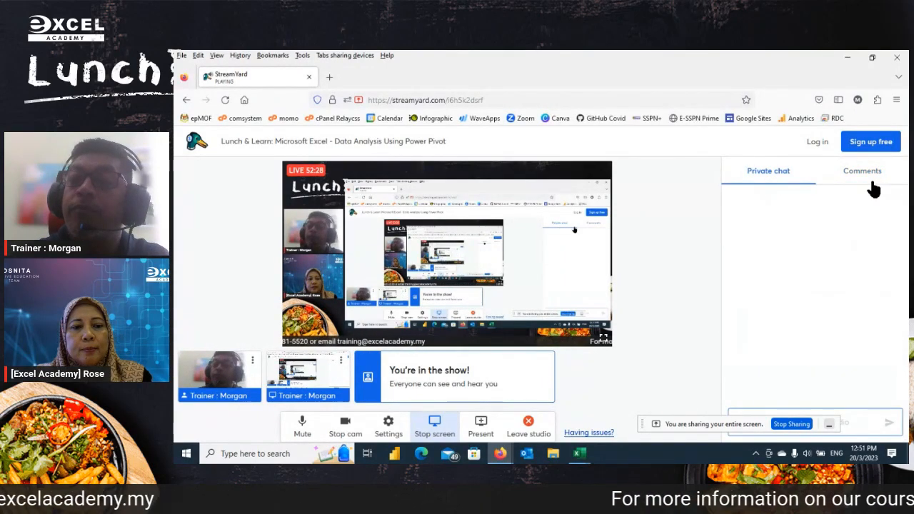
{"action": "left_click", "coordinate": [875, 179]}
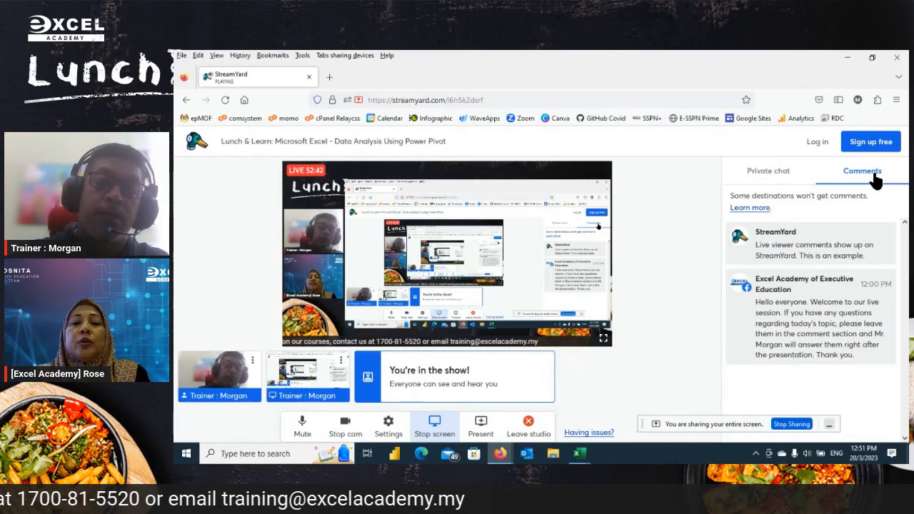
{"action": "left_click", "coordinate": [797, 180]}
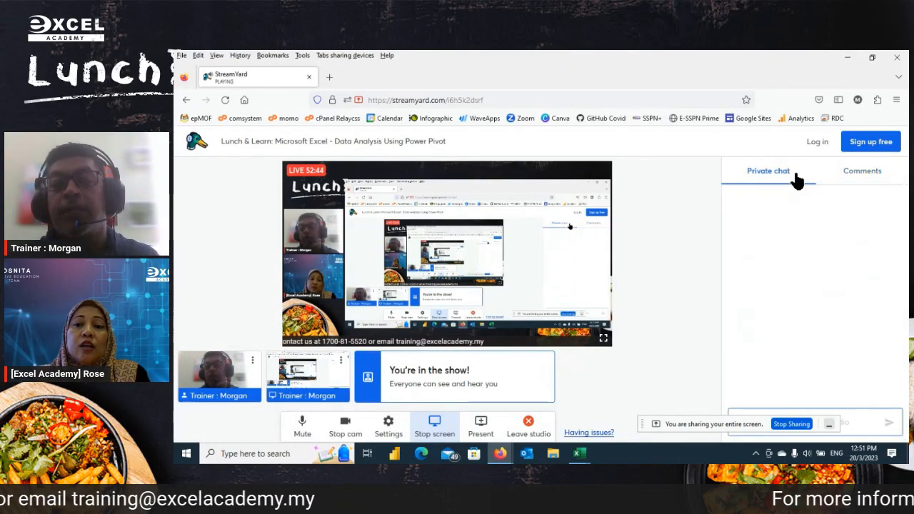